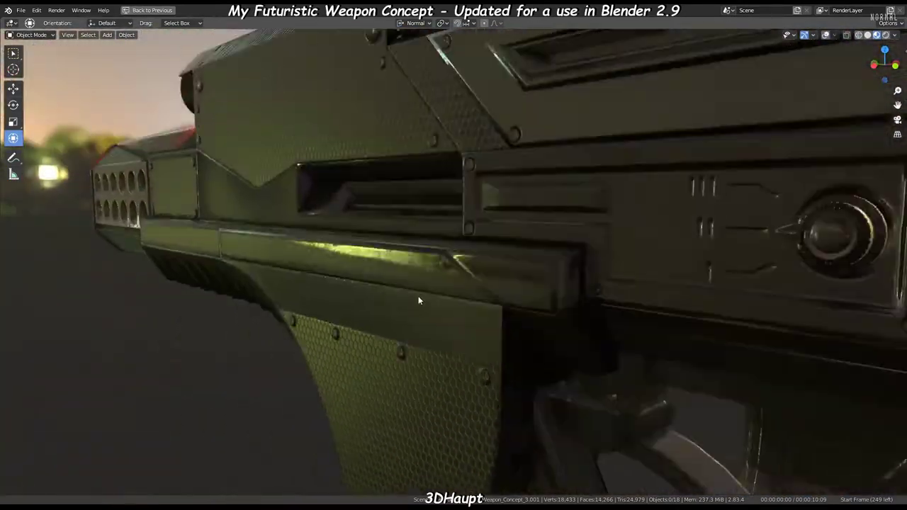
- Orbit the viewport around the weapon to inspect it before shading the grip
middle_click_drag(381, 244, 406, 193)
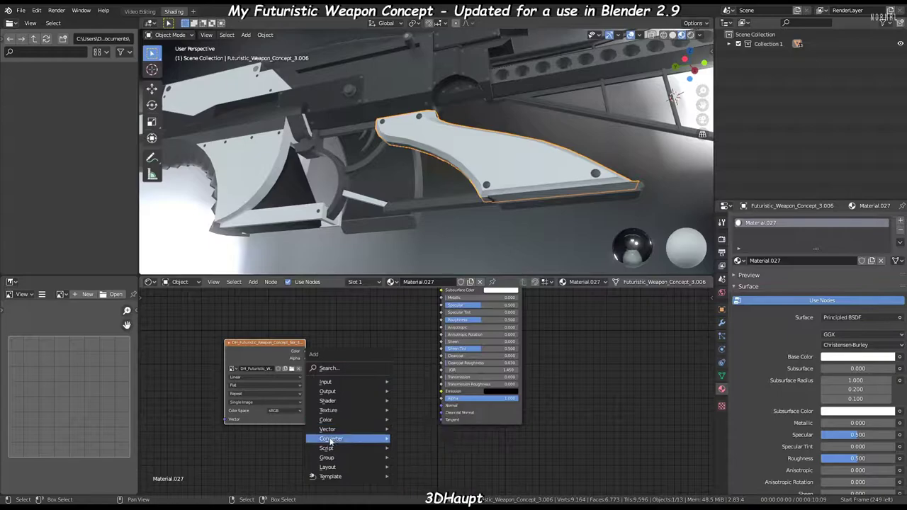
- Set the grip's normal image texture to Non-Color after comparing it with sRGB
left_click_drag(271, 347, 231, 403)
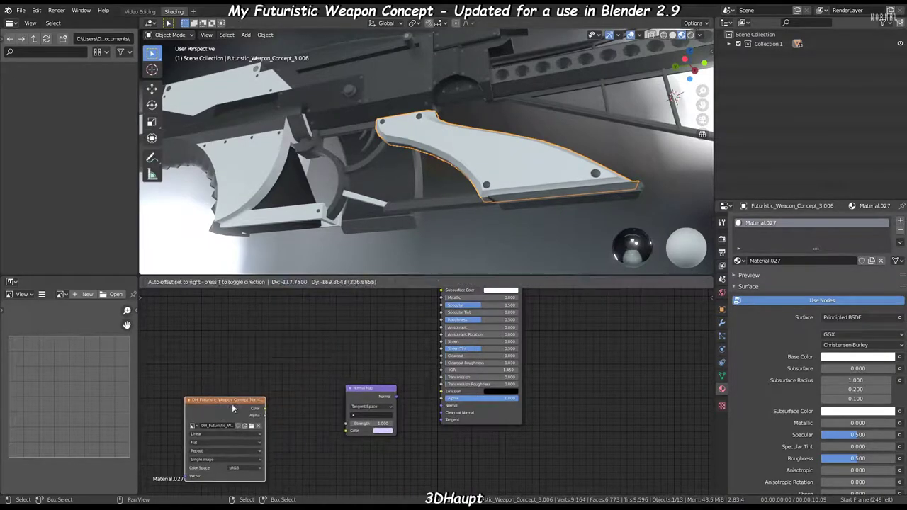
middle_click_drag(438, 162, 462, 187)
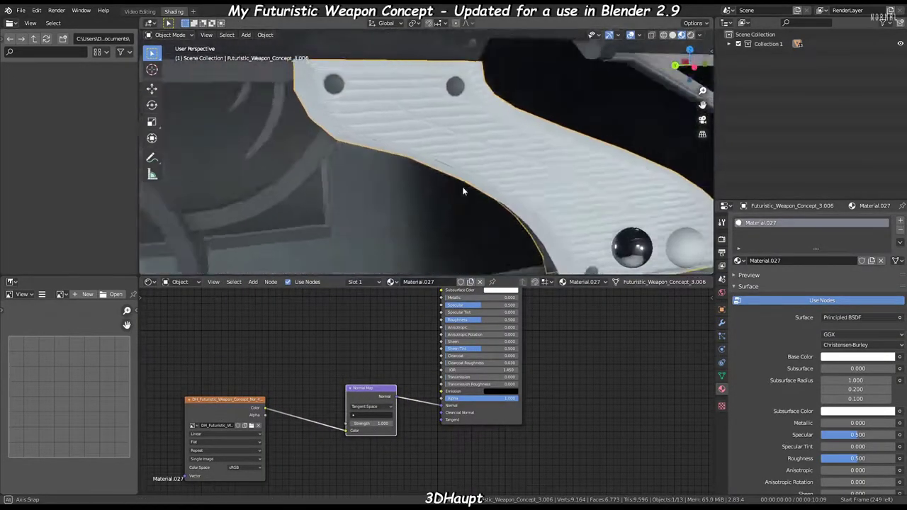
scroll(312, 395, "up", 2)
left_click(274, 360)
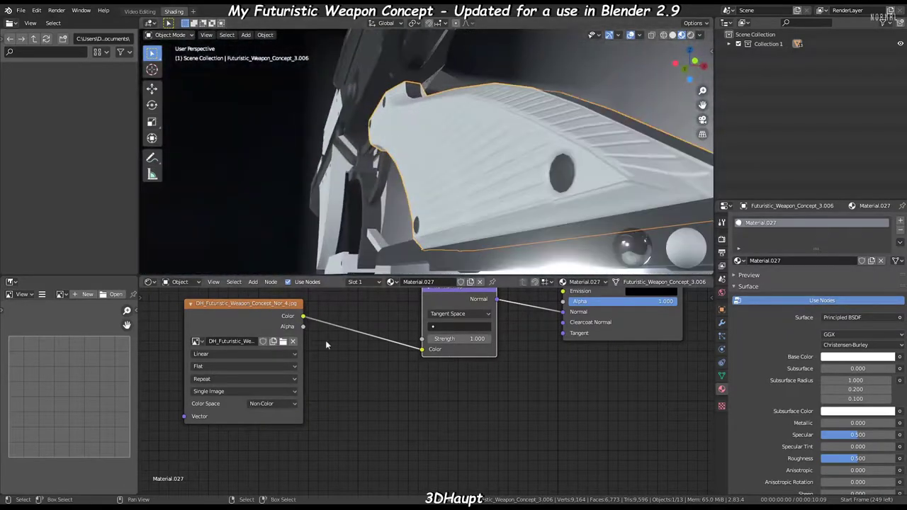
left_click(256, 337)
middle_click_drag(552, 194, 488, 177)
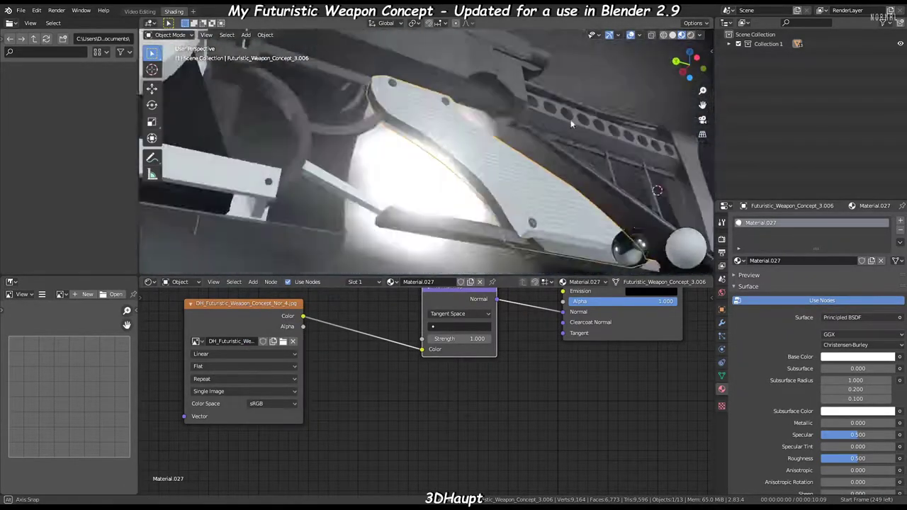
left_click(273, 404)
left_click(266, 380)
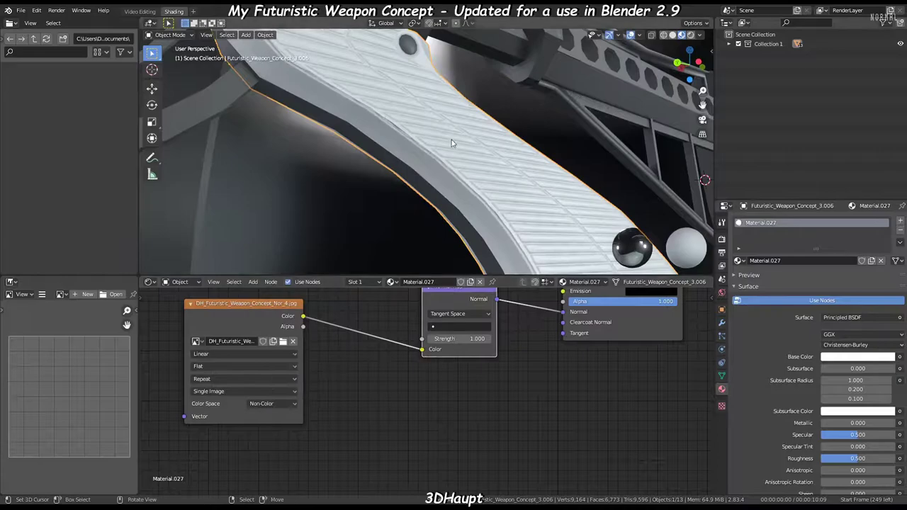
scroll(452, 140, "down", 5)
middle_click_drag(392, 158, 451, 169)
scroll(451, 169, "up", 3)
scroll(390, 390, "down", 3)
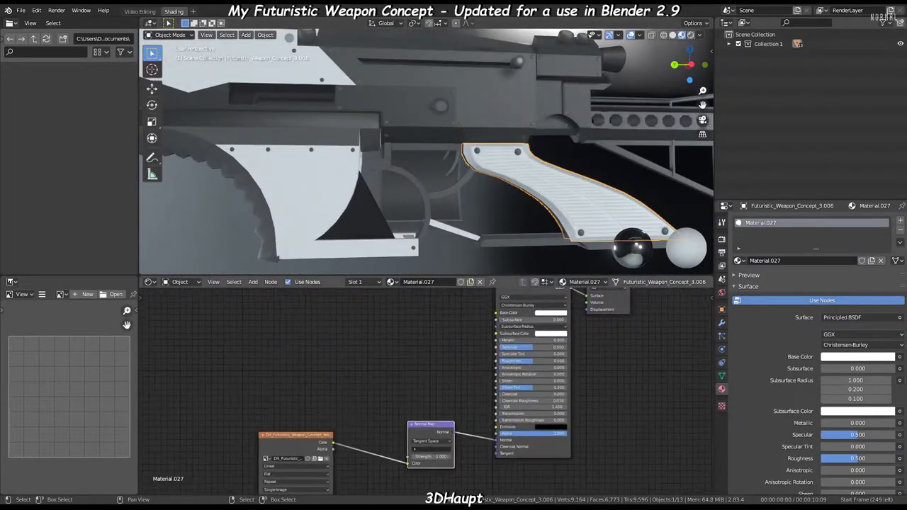
- Add the colour texture image and link it to the grip's Base Color
key("shift+d")
left_click(348, 331)
middle_click_drag(348, 332, 343, 367)
left_click_drag(321, 343, 493, 356)
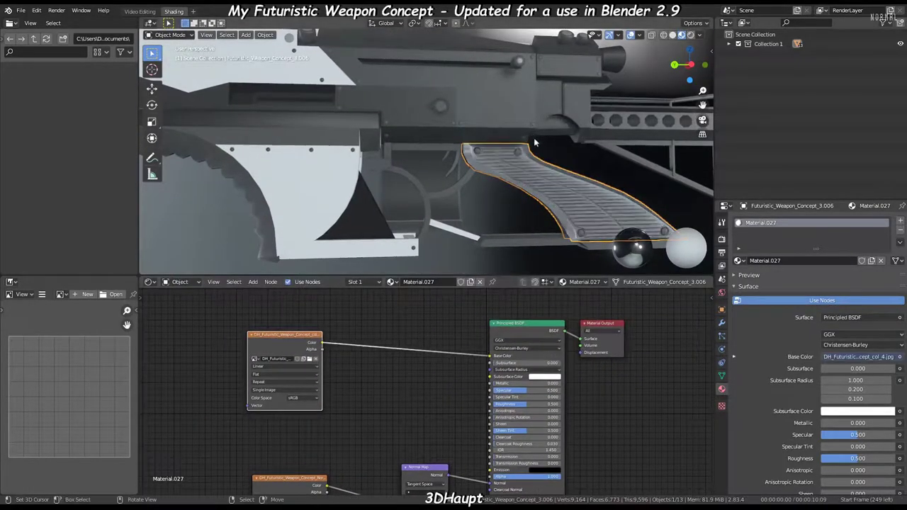
mouse_move(454, 212)
middle_mouse_down()
mouse_move(475, 140)
mouse_move(521, 163)
mouse_move(469, 134)
mouse_move(399, 138)
mouse_move(377, 124)
mouse_move(345, 126)
mouse_move(495, 154)
middle_mouse_up()
key("alt+a")
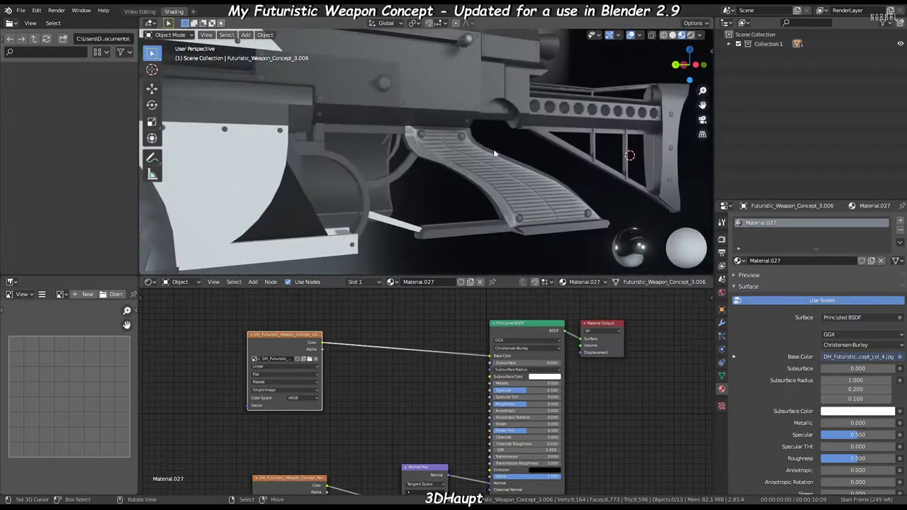
scroll(389, 483, "up", 2)
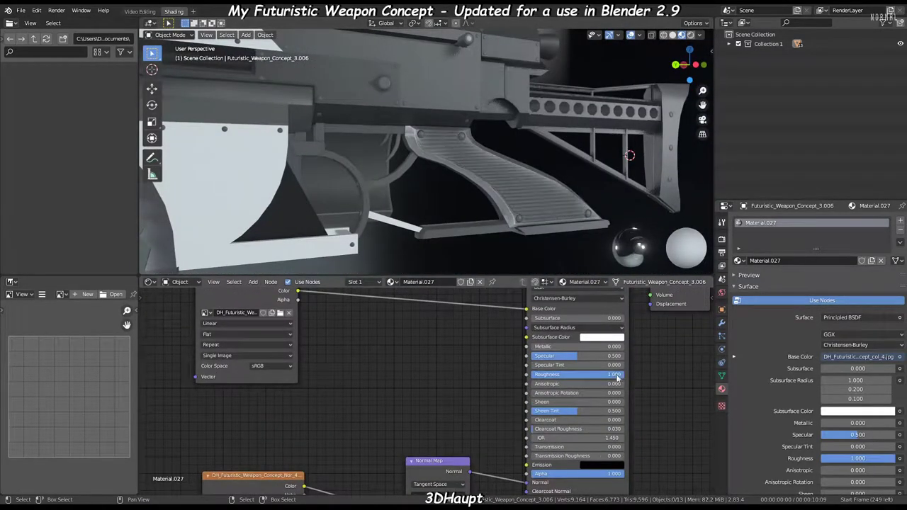
scroll(390, 425, "down", 2)
scroll(562, 173, "up", 4)
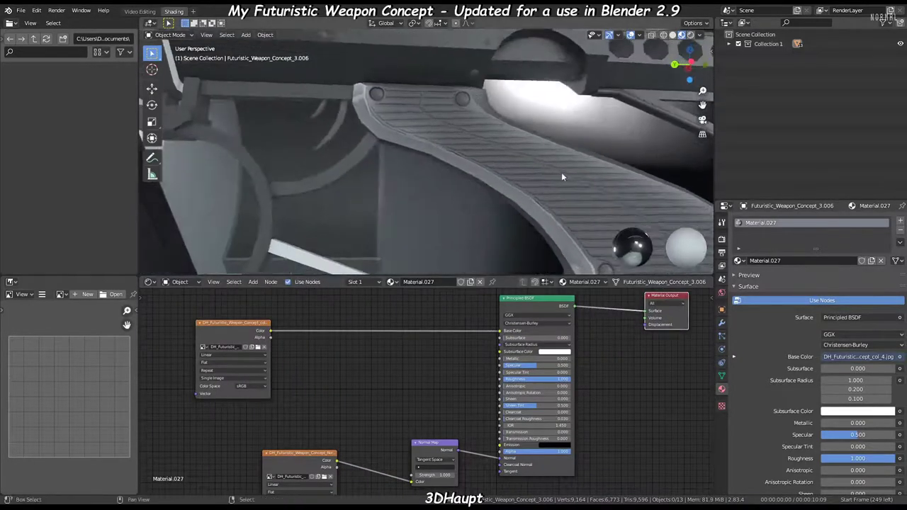
- Preview the raw colour texture on the grip through a spare Material Output
left_click_drag(386, 380, 457, 390)
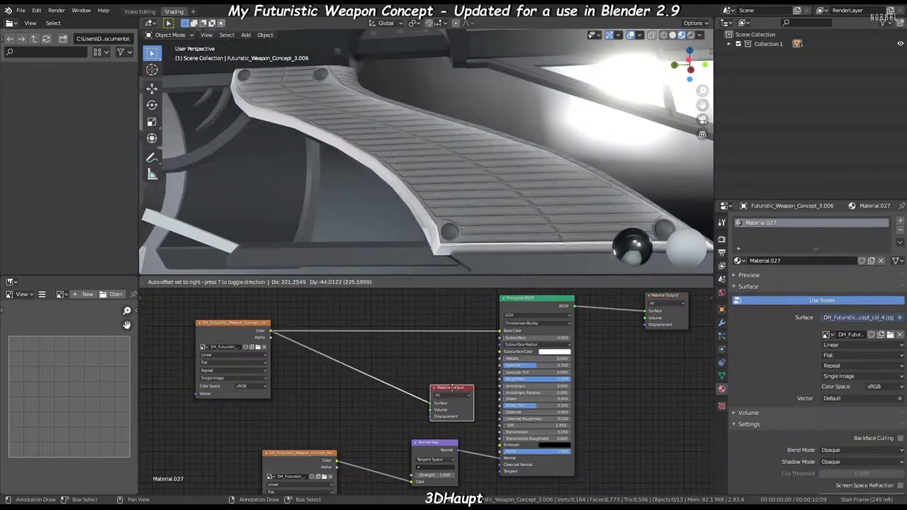
middle_click_drag(471, 123, 434, 94)
scroll(416, 368, "up", 1)
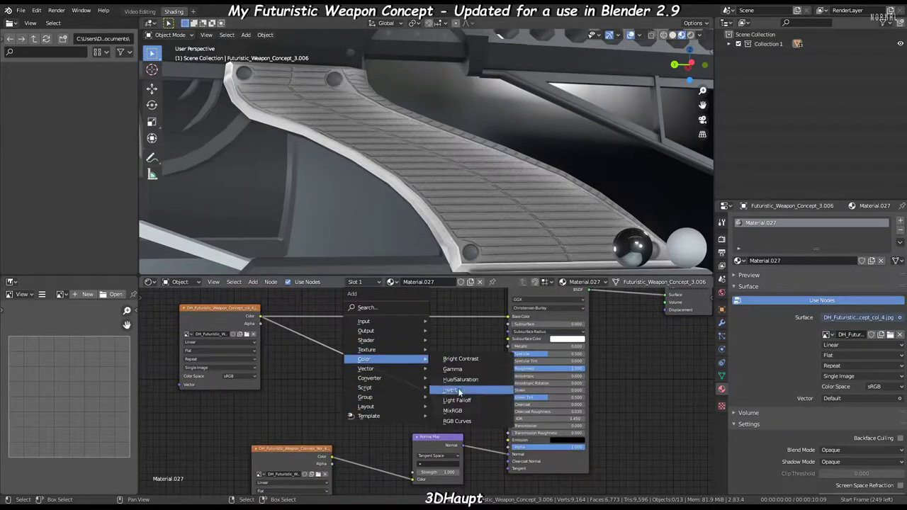
- Insert an Invert node on the colour texture and connect it to the grip's Roughness
left_click(459, 391)
left_click(359, 346)
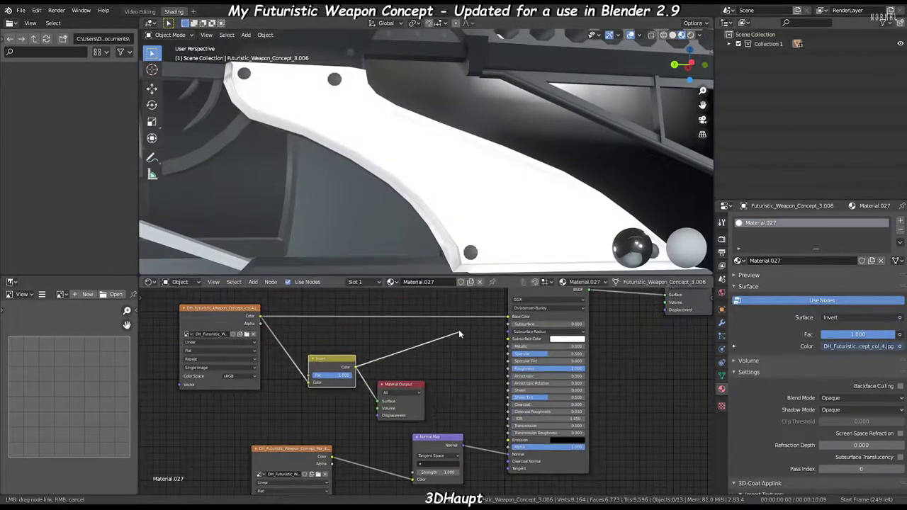
middle_click_drag(579, 375, 511, 376)
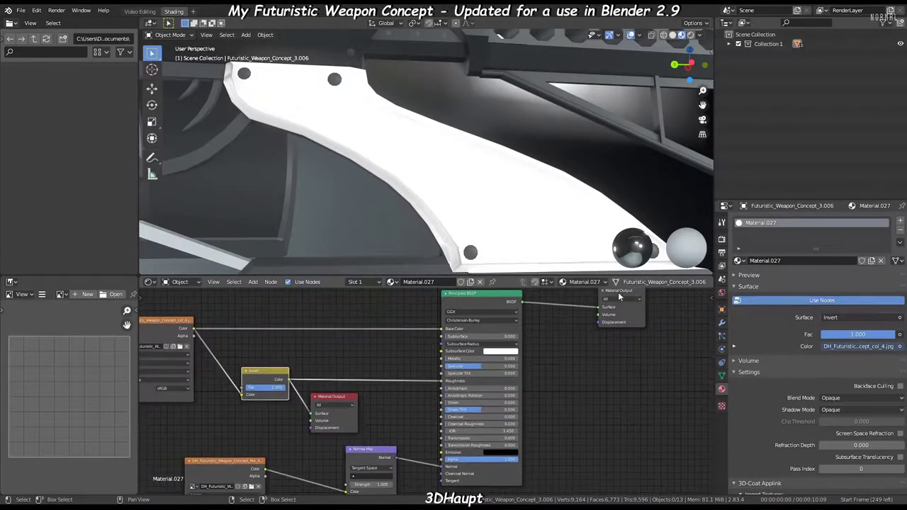
left_click(687, 294)
left_click_drag(332, 385, 589, 370)
middle_click_drag(461, 178, 432, 218)
key("KP_Decimal")
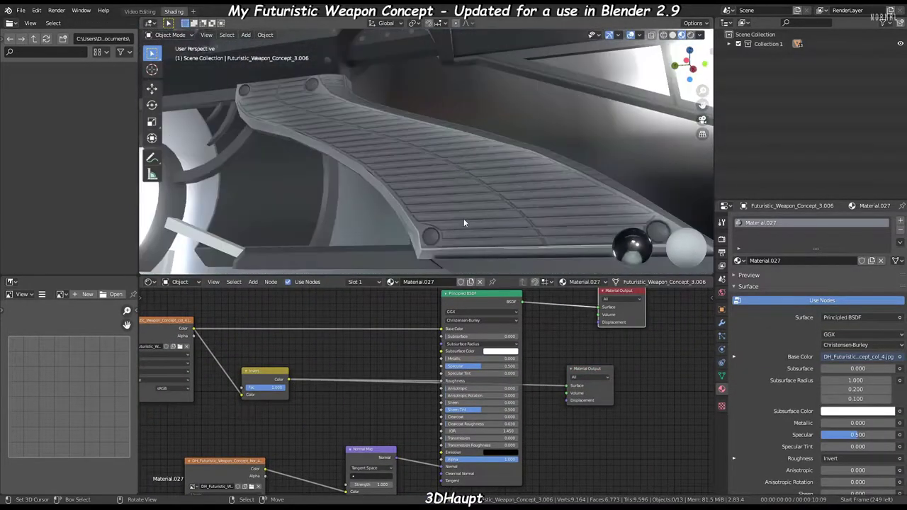
- Merge by Distance on the grip's whole mesh, removing 40 duplicate vertices
key("Tab")
key("a")
key("q")
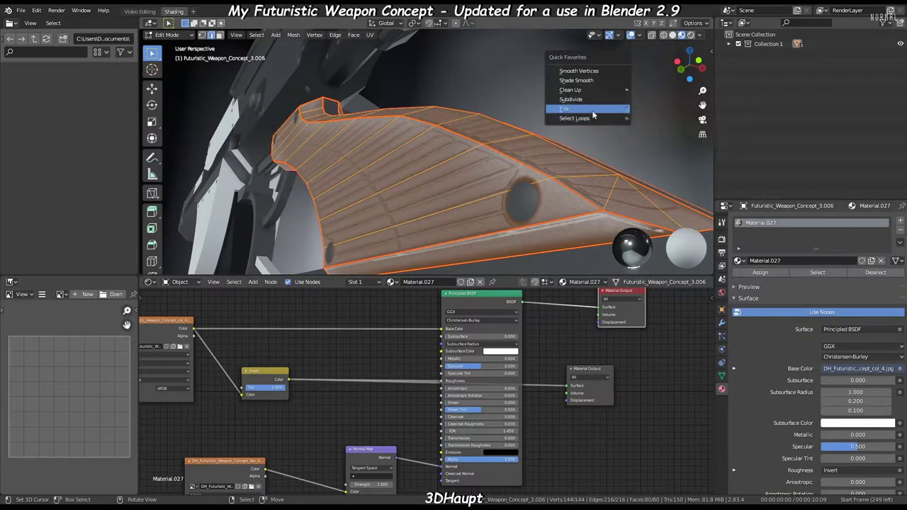
left_click(694, 168)
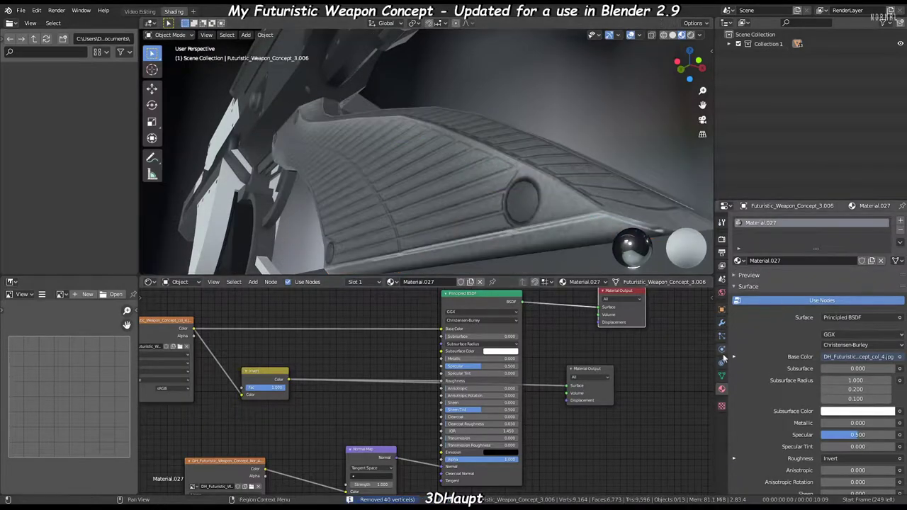
key("q")
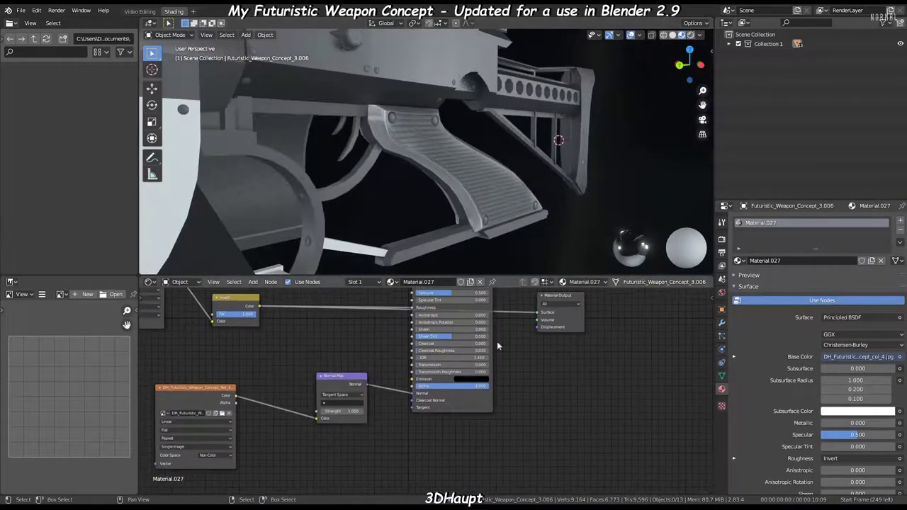
- Inspect the grip's shading from several angles and move the spare output node aside
middle_click_drag(579, 196, 471, 169)
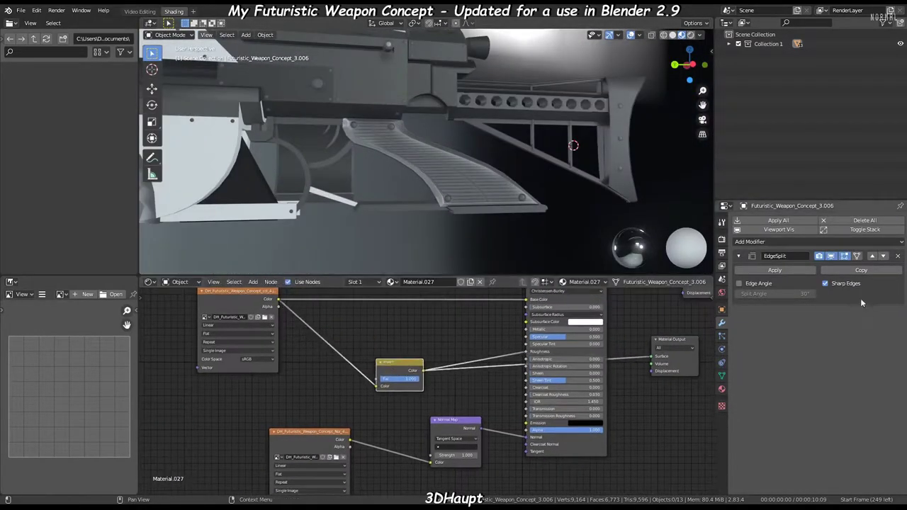
middle_click_drag(520, 101, 360, 112)
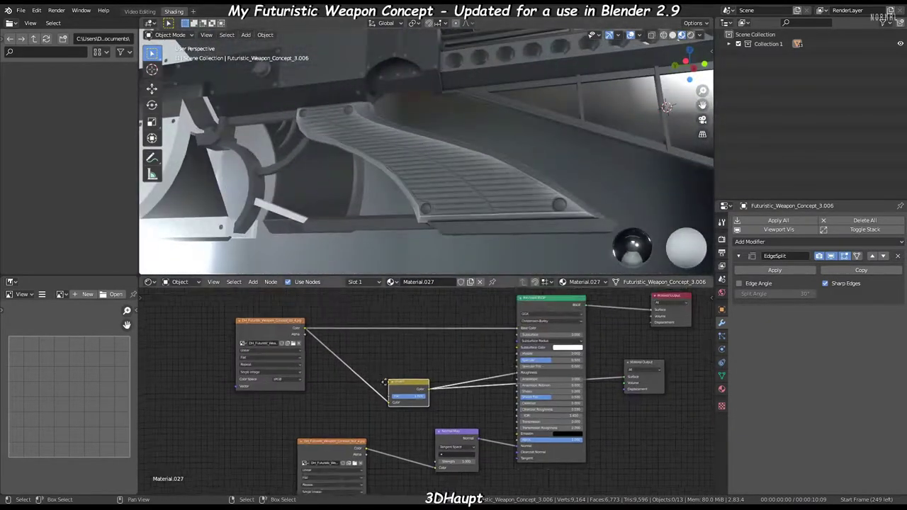
middle_click_drag(424, 388, 433, 406)
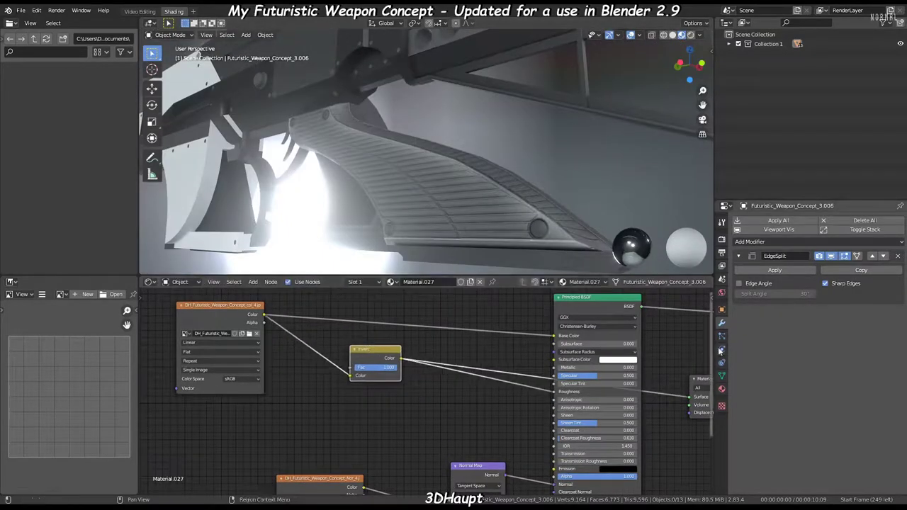
left_click_drag(721, 351, 627, 362)
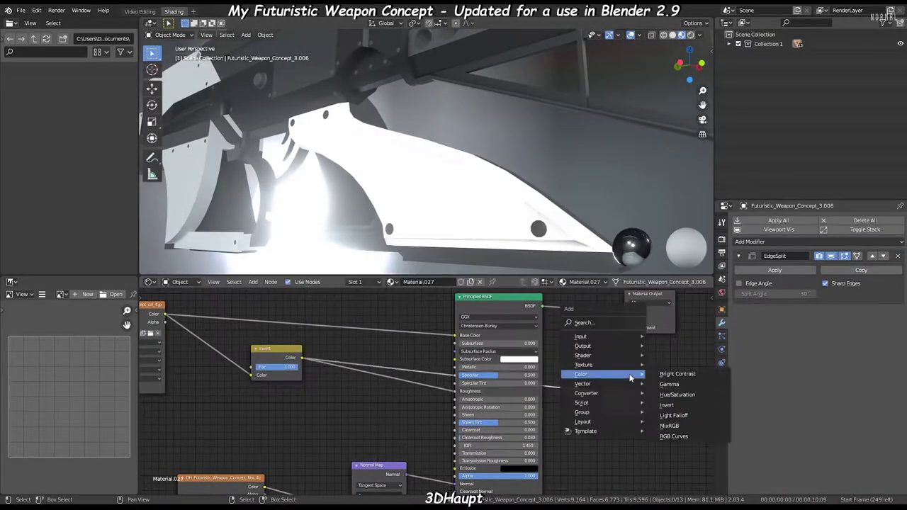
- Add a Gamma node between Invert and Roughness and set it to 5.200
key("shift+a")
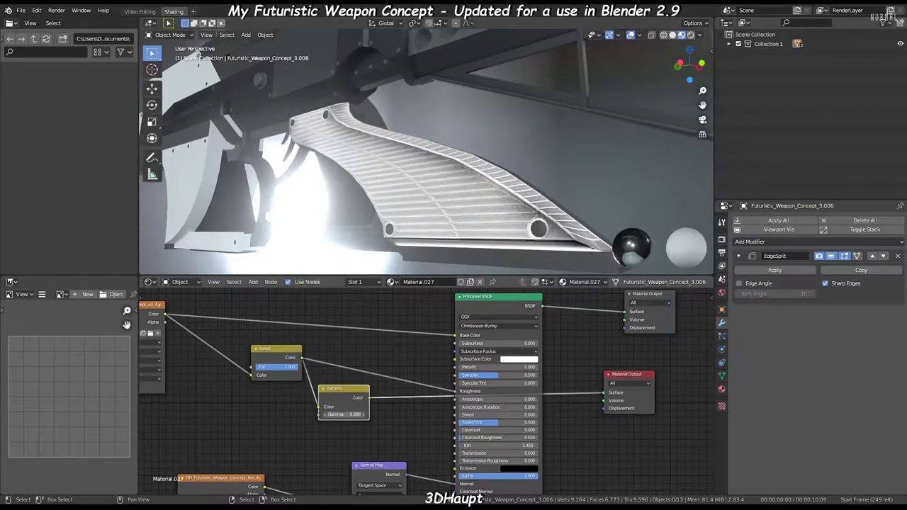
left_click_drag(356, 414, 357, 414)
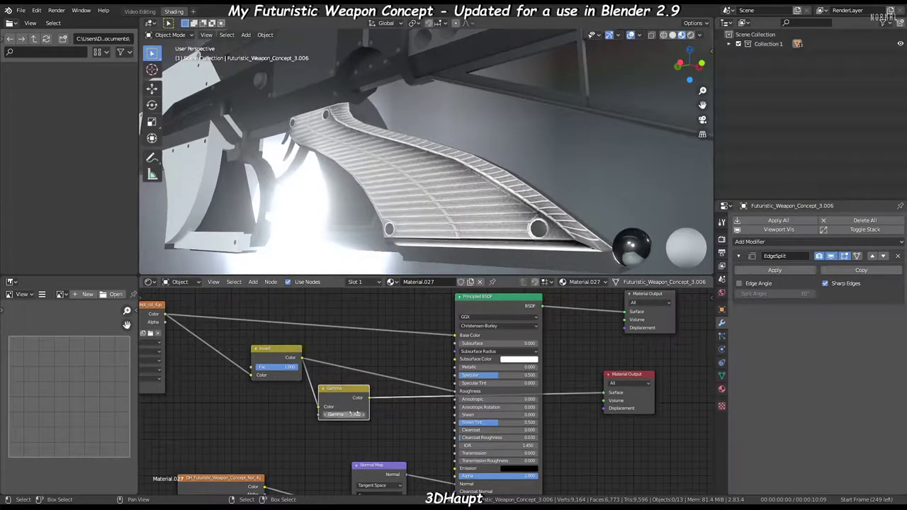
left_click(665, 295)
mouse_move(324, 140)
middle_mouse_down()
mouse_move(244, 176)
mouse_move(213, 177)
middle_mouse_up()
scroll(425, 390, "up", 2)
left_click_drag(319, 423, 333, 423)
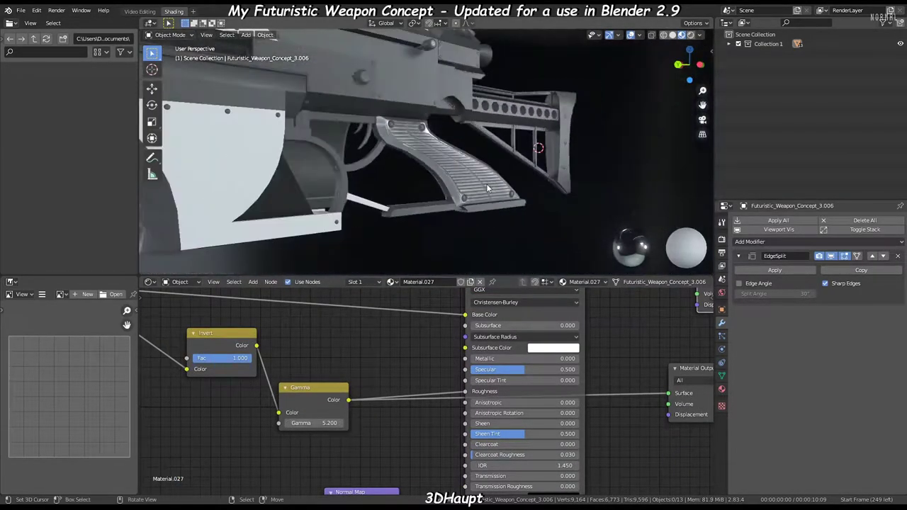
- Feed Metallic from the colour texture through a second Gamma node of 2.130
left_click_drag(425, 374, 496, 374)
scroll(460, 216, "up", 3)
middle_click_drag(460, 216, 354, 185)
scroll(667, 401, "down", 2)
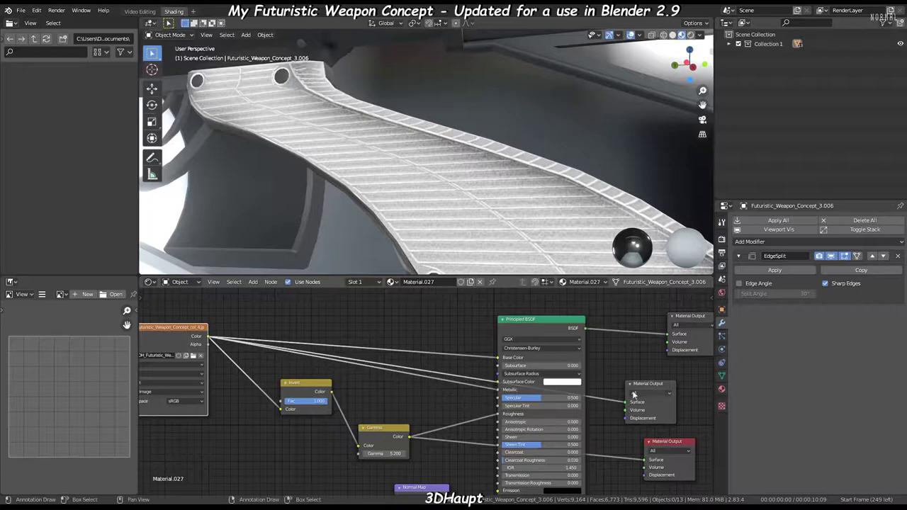
left_click_drag(634, 395, 635, 400)
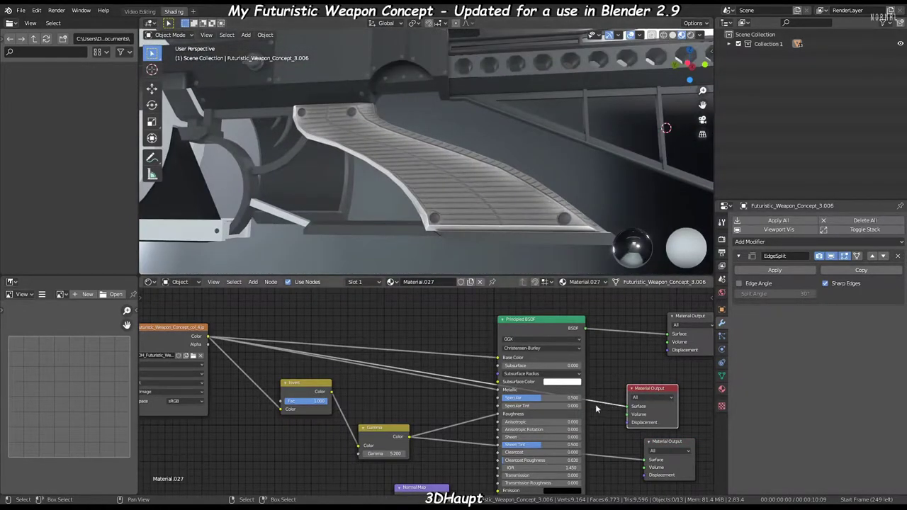
mouse_move(422, 366)
left_mouse_down()
mouse_move(382, 393)
mouse_move(406, 393)
left_mouse_up()
- Select the next weapon part, Futuristic_Weapon_Concept_3.005
middle_click_drag(454, 177, 564, 135)
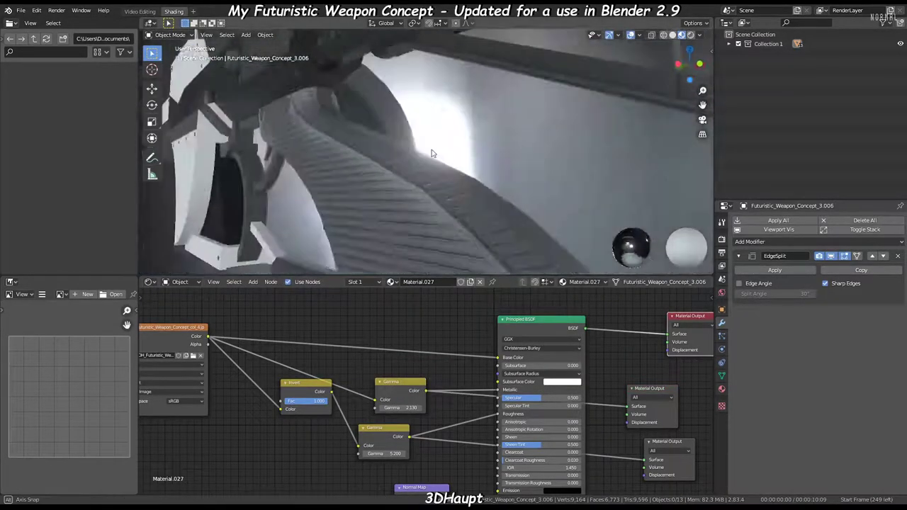
left_click(448, 211)
mouse_move(448, 211)
middle_mouse_down()
mouse_move(467, 170)
mouse_move(461, 199)
middle_mouse_up()
- Select the Material.003 part and enable Use Nodes on its material
left_click(461, 199)
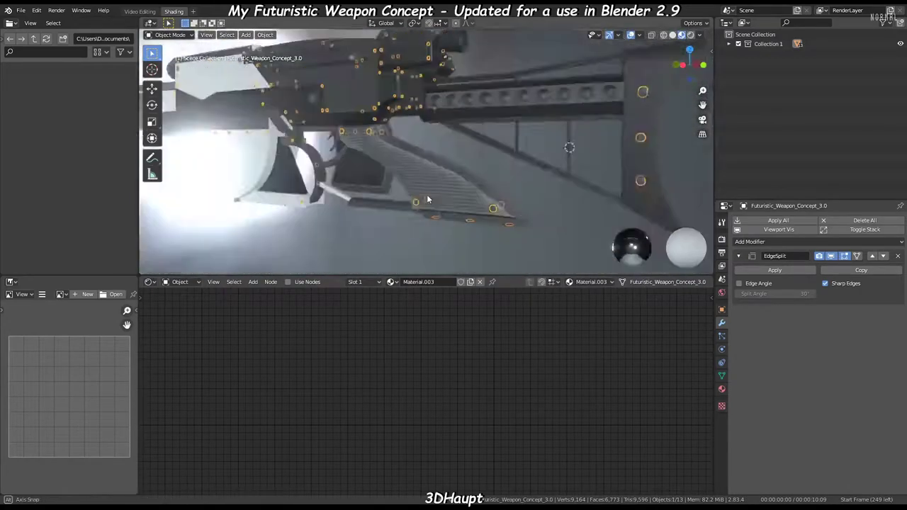
scroll(475, 145, "up", 5)
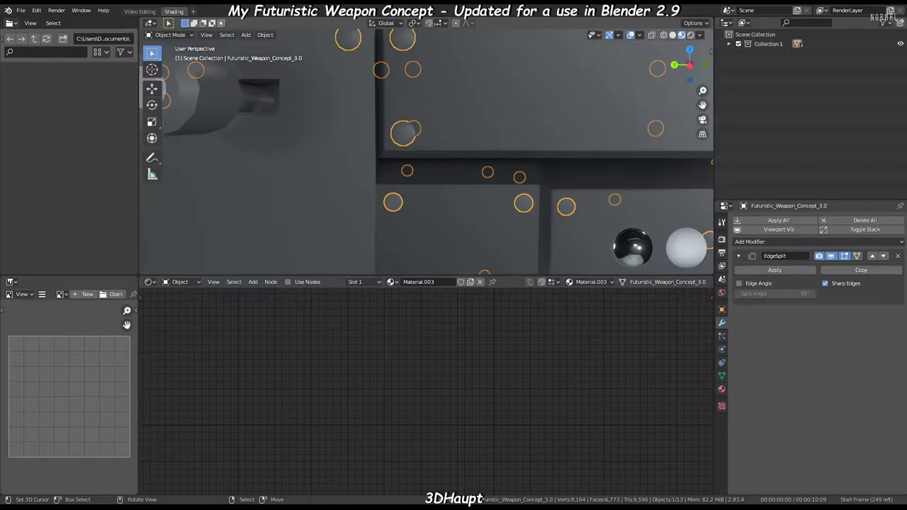
left_click(722, 389)
left_click(815, 301)
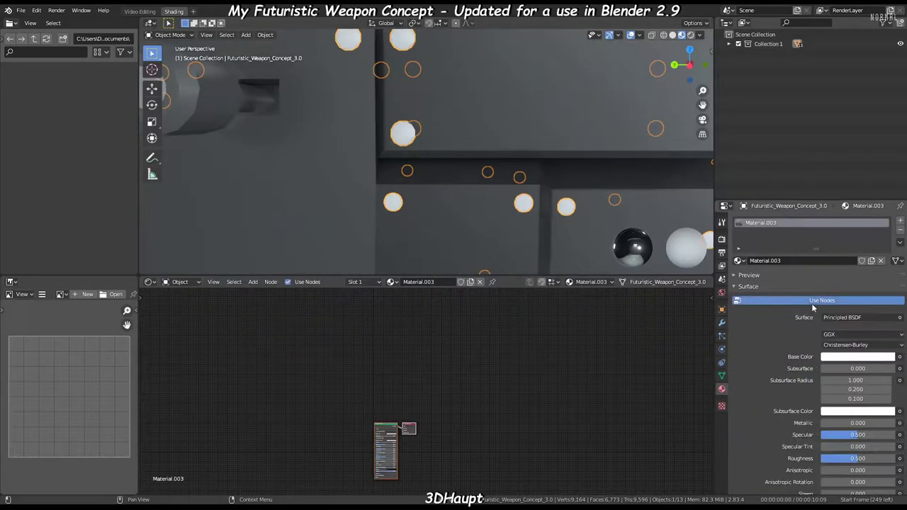
key("Home")
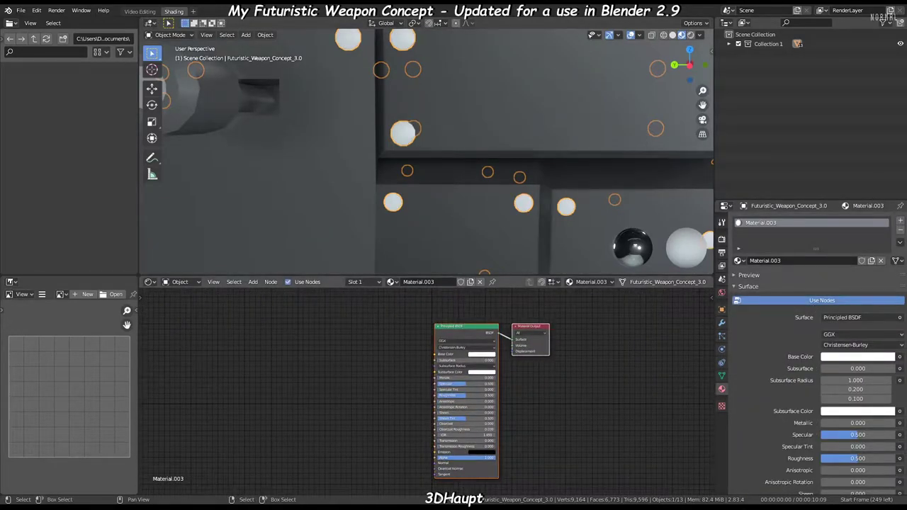
mouse_move(410, 106)
middle_mouse_down()
mouse_move(423, 97)
mouse_move(530, 146)
mouse_move(498, 101)
mouse_move(443, 173)
mouse_move(479, 218)
middle_mouse_up()
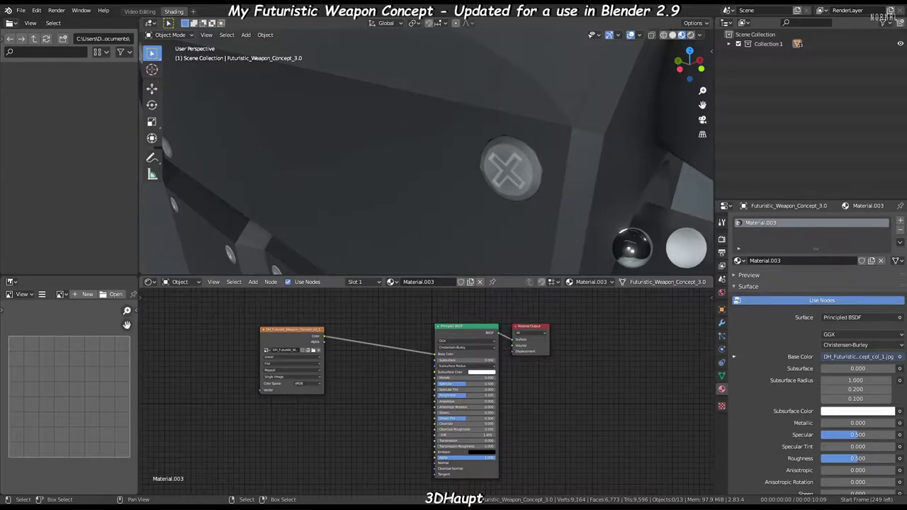
- Add the normal image through a Normal Map node with its colour space set to Non-Color
left_click_drag(174, 361, 330, 395)
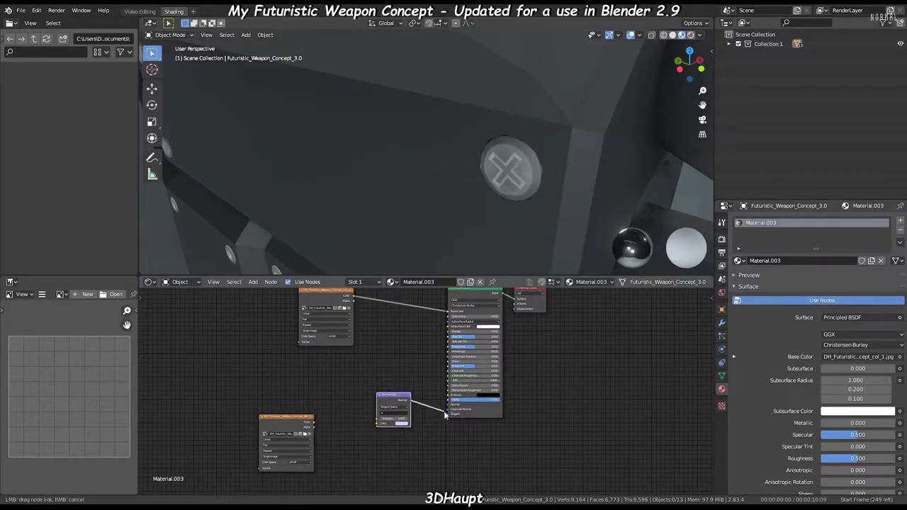
left_click_drag(278, 413, 361, 411)
mouse_move(336, 455)
middle_mouse_down()
mouse_move(362, 415)
mouse_move(480, 364)
middle_mouse_up()
scroll(362, 415, "up", 3)
scroll(458, 344, "down", 2)
scroll(480, 364, "up", 2)
left_click(368, 423)
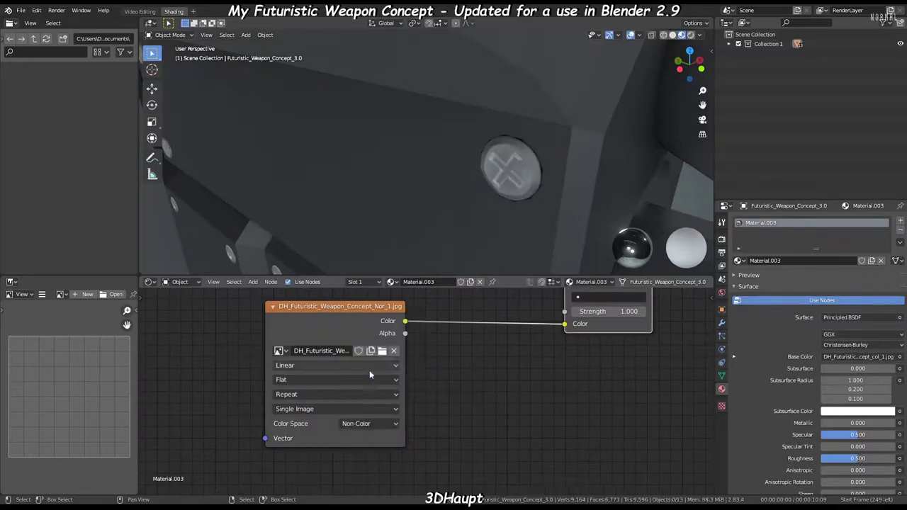
mouse_move(507, 121)
middle_mouse_down()
mouse_move(510, 196)
mouse_move(455, 167)
mouse_move(300, 170)
mouse_move(476, 190)
mouse_move(458, 186)
mouse_move(484, 151)
mouse_move(477, 176)
middle_mouse_up()
- Set Material.003's Metallic to 1.000 and Roughness to 0.323
key("Tab")
key("Tab")
scroll(484, 151, "up", 2)
scroll(491, 105, "up", 3)
scroll(425, 390, "down", 2)
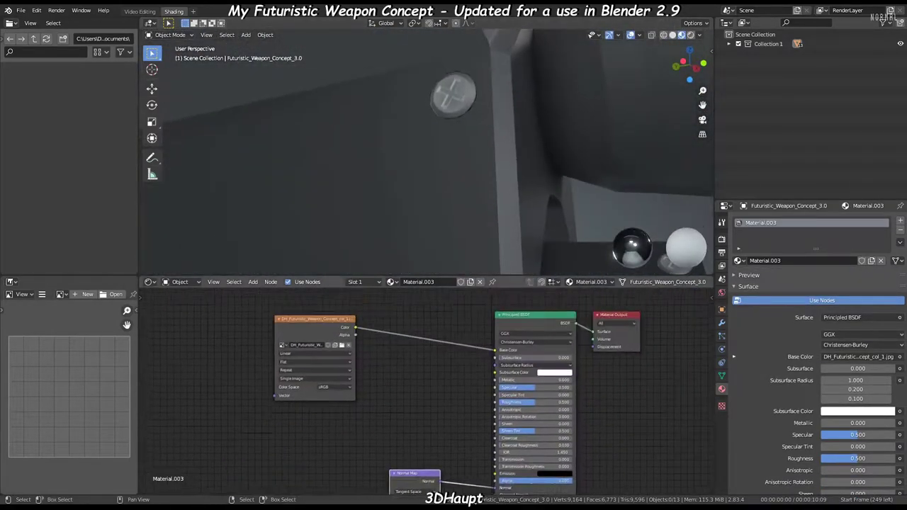
scroll(425, 390, "up", 5)
left_click_drag(567, 424, 687, 423)
middle_click_drag(443, 151, 446, 144)
middle_click_drag(612, 470, 480, 373)
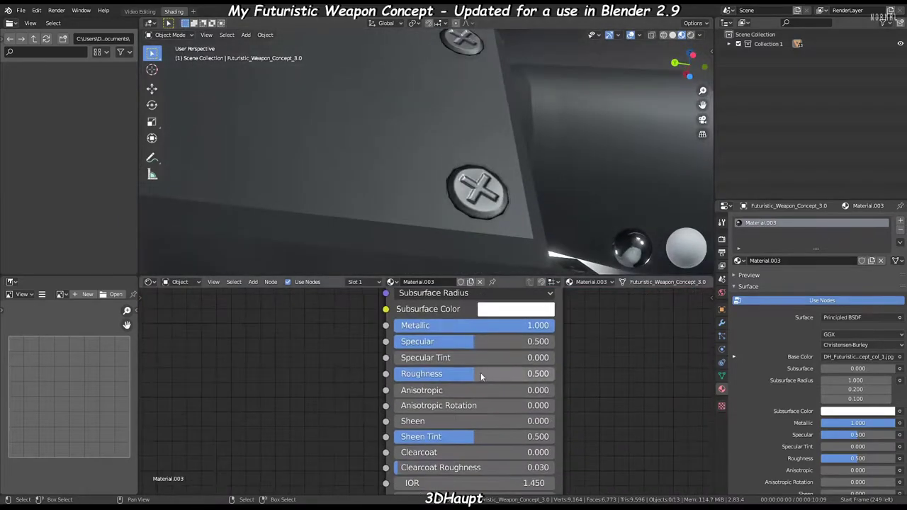
left_click_drag(453, 374, 496, 374)
mouse_move(514, 87)
middle_mouse_down()
mouse_move(470, 66)
mouse_move(549, 181)
middle_mouse_up()
scroll(473, 119, "up", 4)
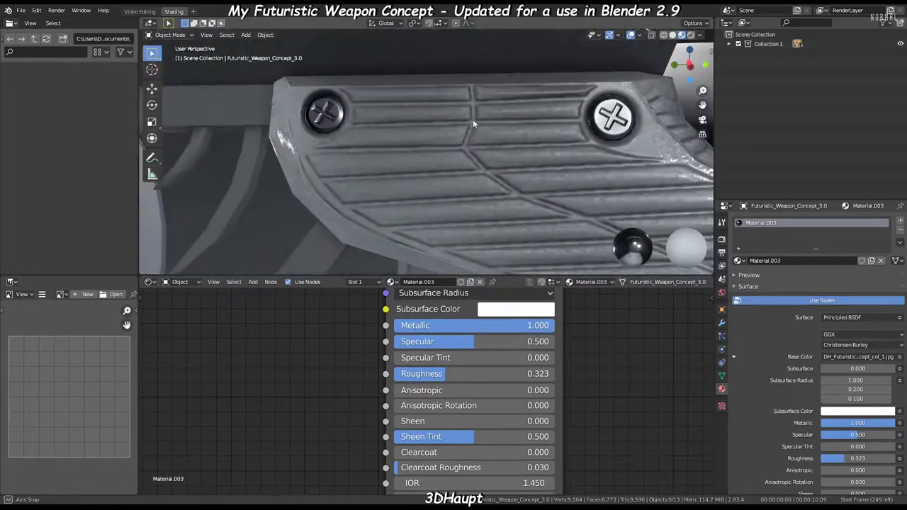
left_click(583, 179)
- Lower the grip material's roughness Gamma to 3.530
scroll(423, 360, "down", 2)
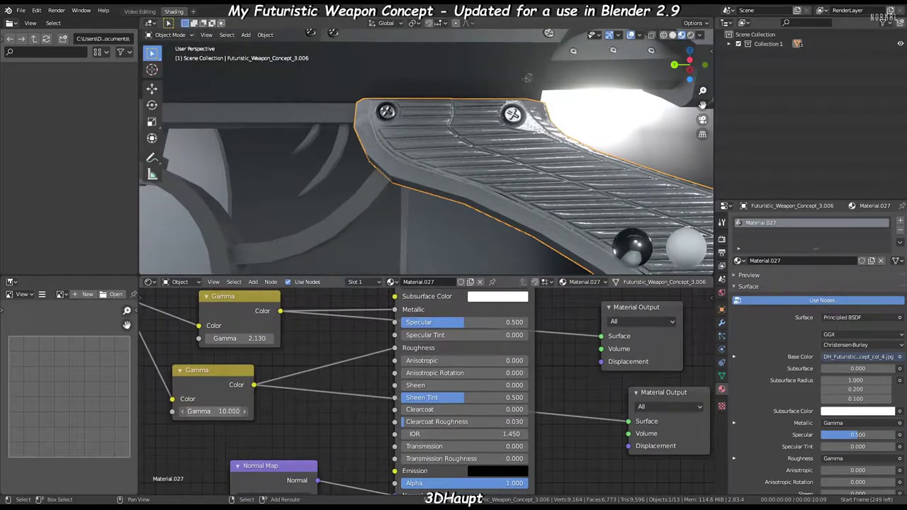
scroll(512, 101, "down", 3)
middle_click_drag(524, 113, 512, 101)
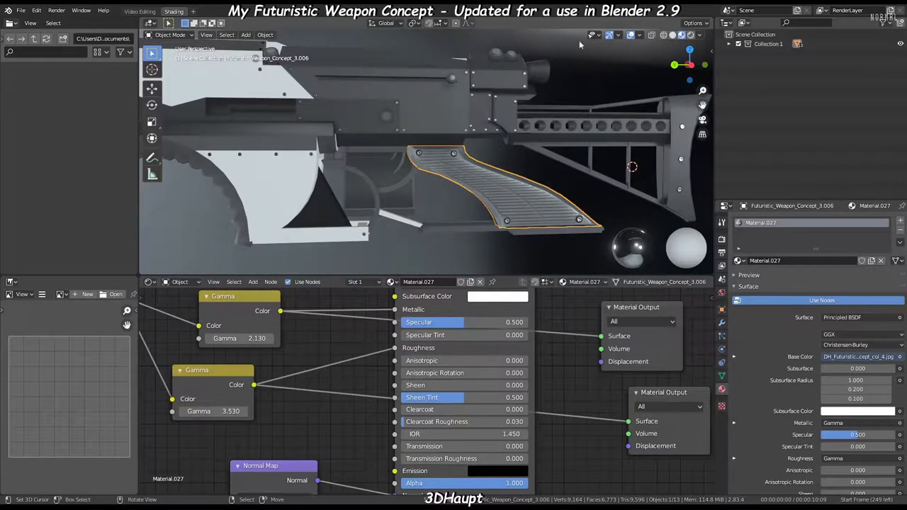
mouse_move(580, 41)
middle_mouse_down()
mouse_move(362, 159)
mouse_move(419, 141)
mouse_move(343, 188)
middle_mouse_up()
scroll(415, 150, "up", 3)
- Reselect the Material.003 part and preview its colour image as the surface
left_click(410, 212)
scroll(446, 138, "up", 2)
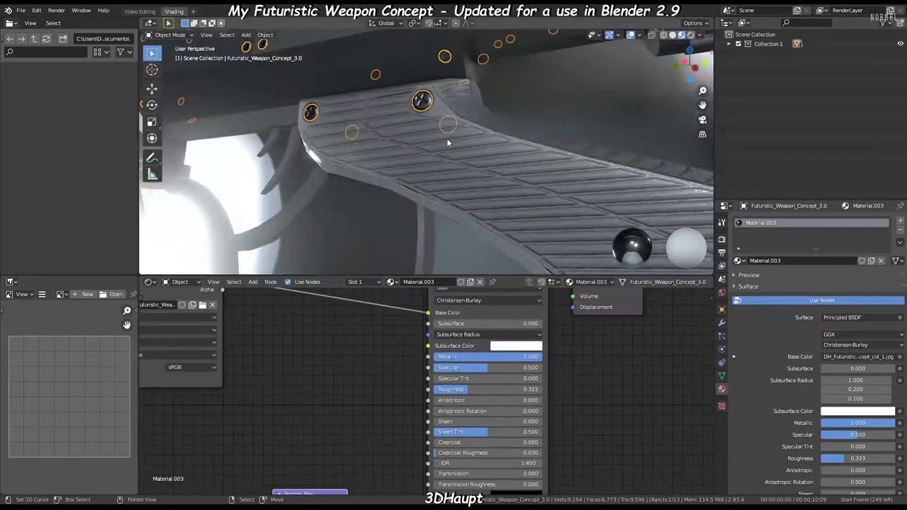
middle_click_drag(448, 140, 426, 163)
mouse_move(213, 340)
middle_mouse_down()
mouse_move(340, 340)
mouse_move(217, 293)
middle_mouse_up()
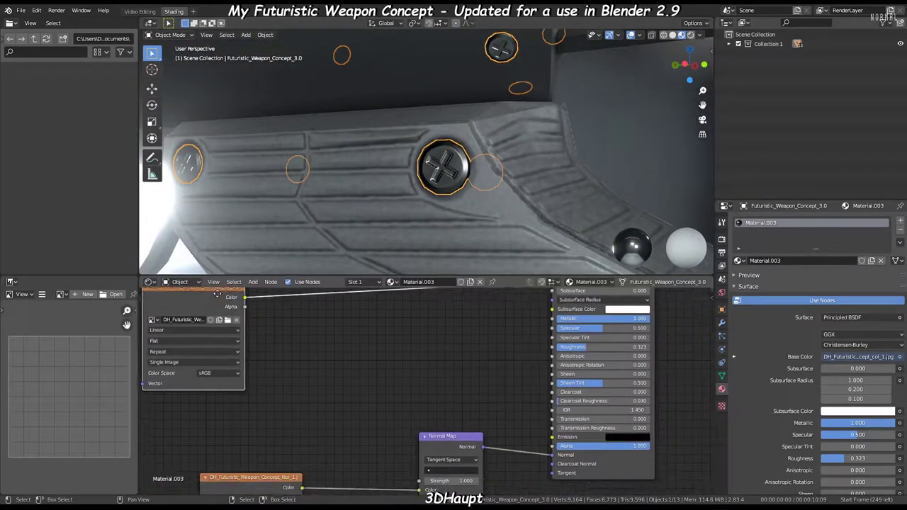
scroll(216, 294, "down", 2)
key("shift+d")
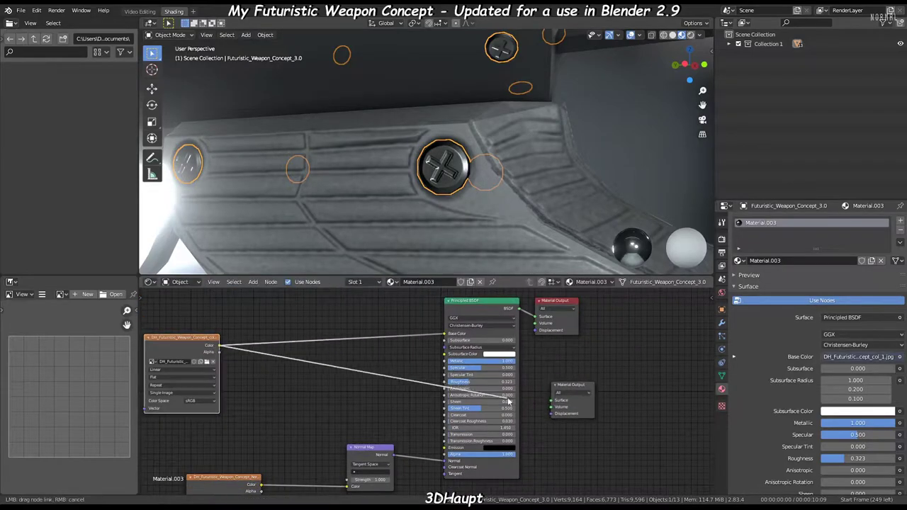
left_click_drag(508, 402, 551, 401)
scroll(461, 177, "up", 3)
- Add an Invert node on the colour image and connect it to Roughness
key("shift+a")
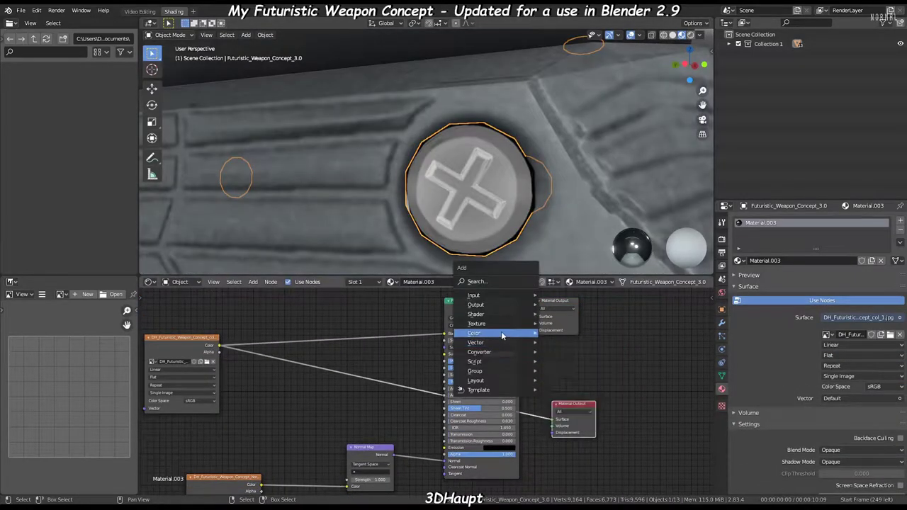
left_click(568, 362)
left_click(282, 402)
middle_click_drag(425, 177, 414, 214)
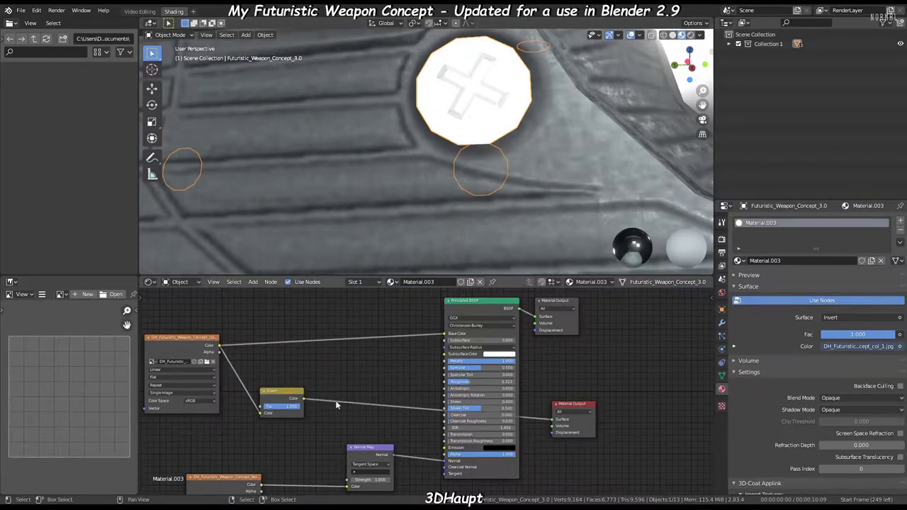
scroll(336, 406, "up", 1)
left_click_drag(272, 401, 448, 380)
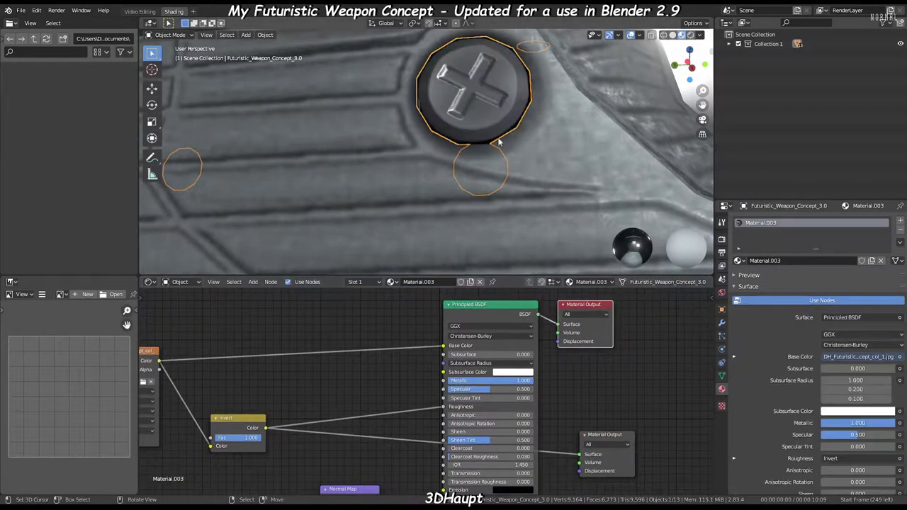
scroll(461, 156, "down", 5)
scroll(491, 147, "up", 5)
scroll(496, 152, "down", 4)
scroll(496, 148, "up", 4)
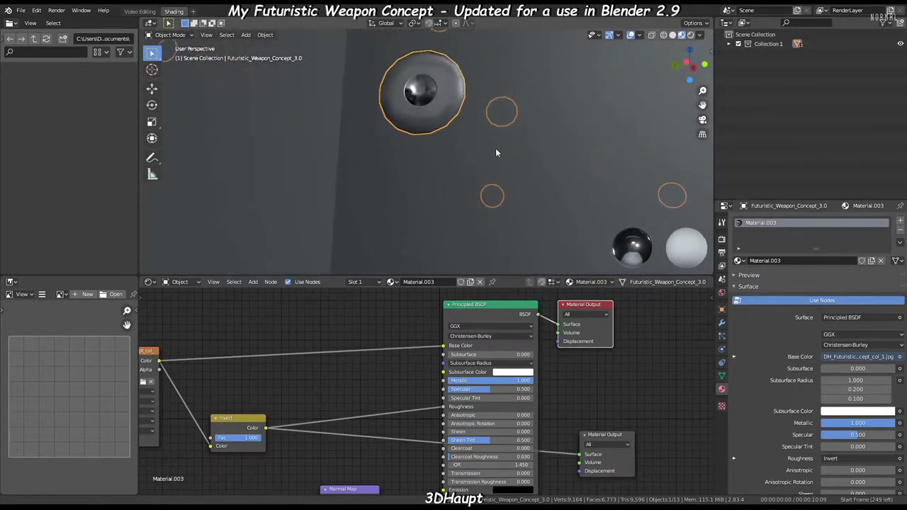
left_click_drag(604, 435, 604, 411)
- Insert a Gamma node after the Invert and set it to 4.570
key("shift+a")
left_click(431, 419)
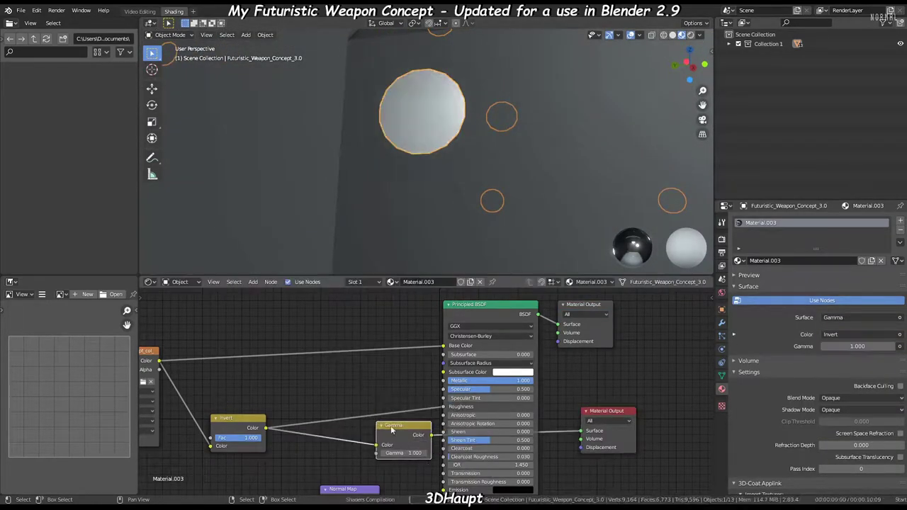
scroll(446, 170, "down", 4)
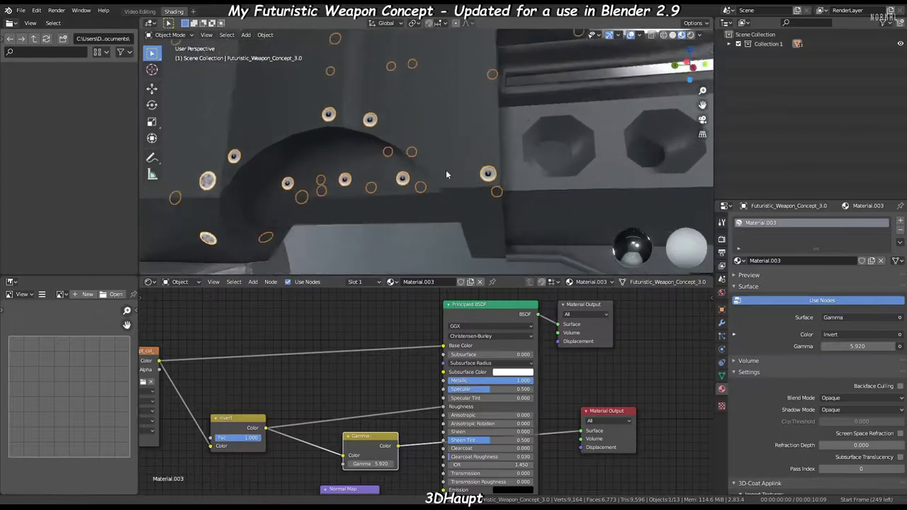
scroll(433, 136, "up", 4)
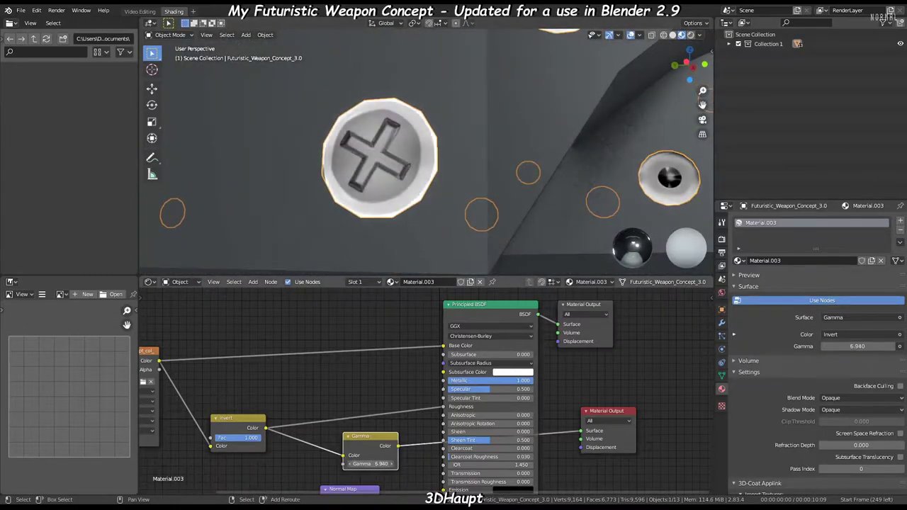
scroll(469, 215, "down", 4)
scroll(461, 169, "up", 3)
scroll(461, 169, "up", 2)
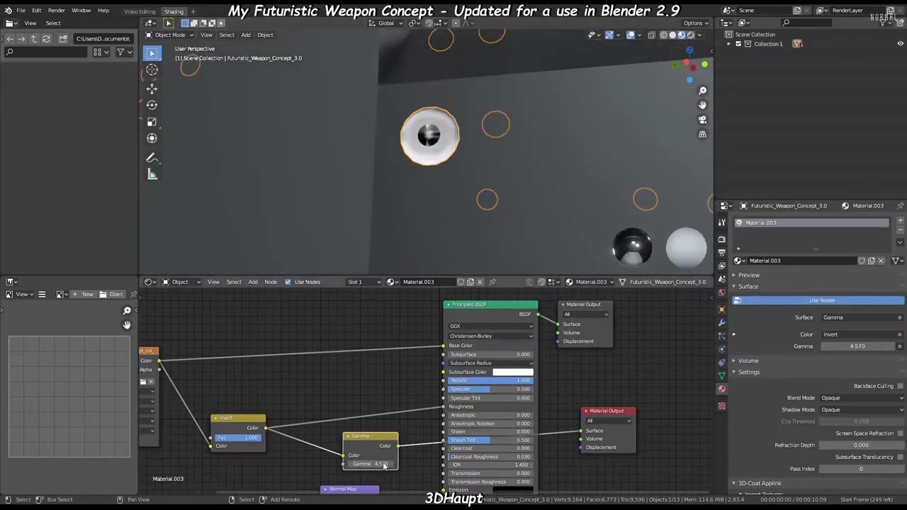
scroll(384, 466, "down", 3)
scroll(417, 412, "up", 2)
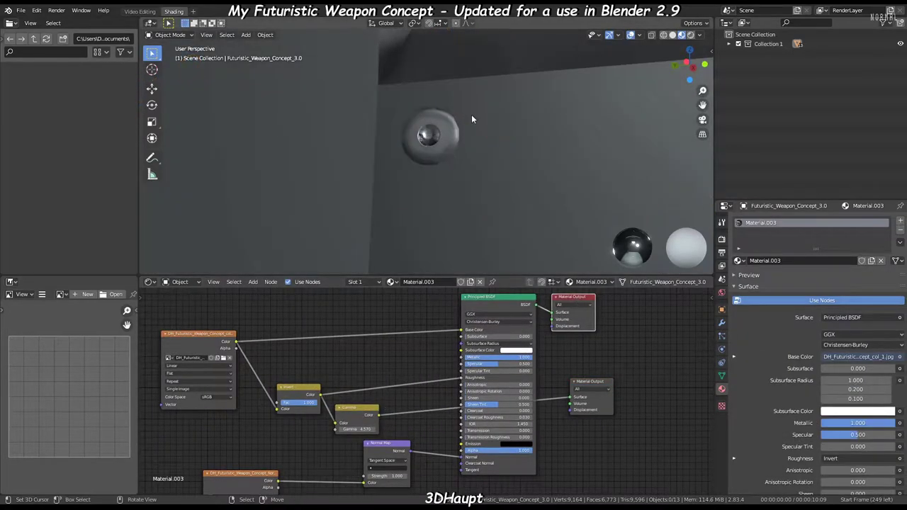
scroll(471, 114, "down", 4)
- Separate the weapon mesh into 144 loose parts
key("Tab")
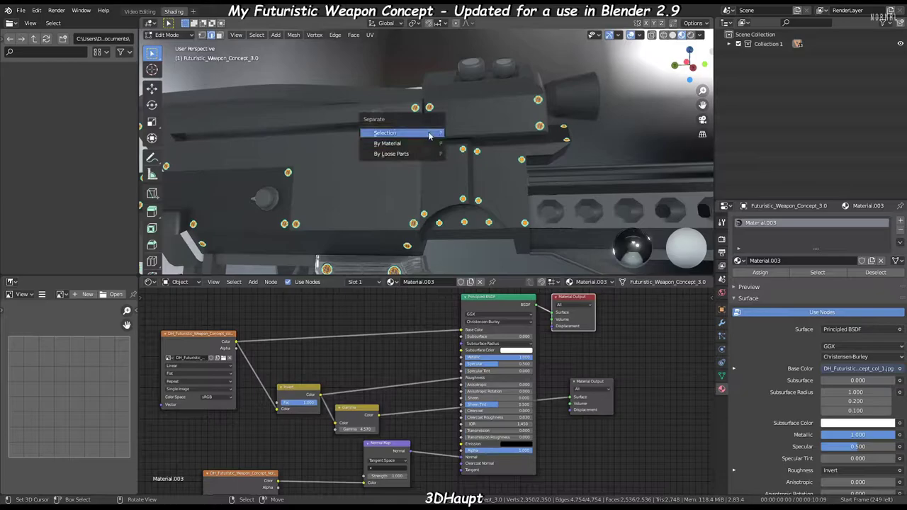
key("Tab")
scroll(430, 152, "down", 5)
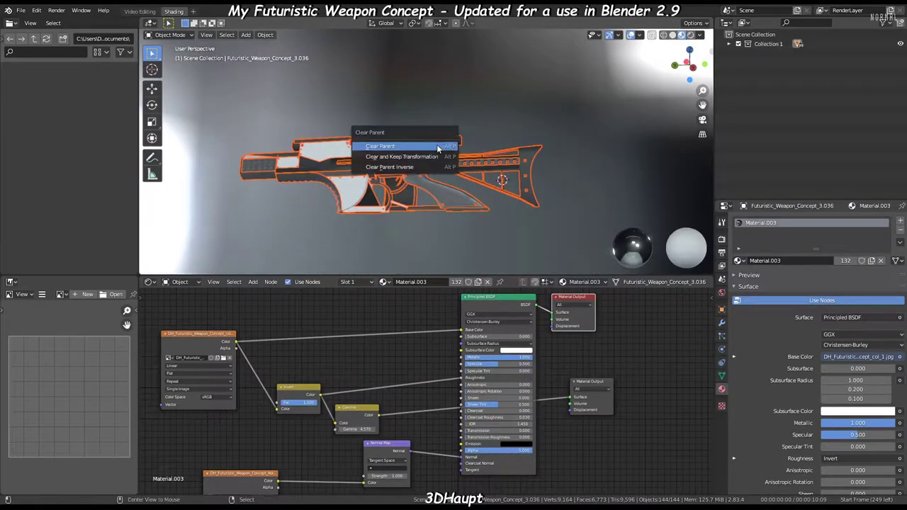
scroll(435, 158, "up", 3)
- Clear the parts' parents, make them single users, and set origins to geometry
left_click(273, 34)
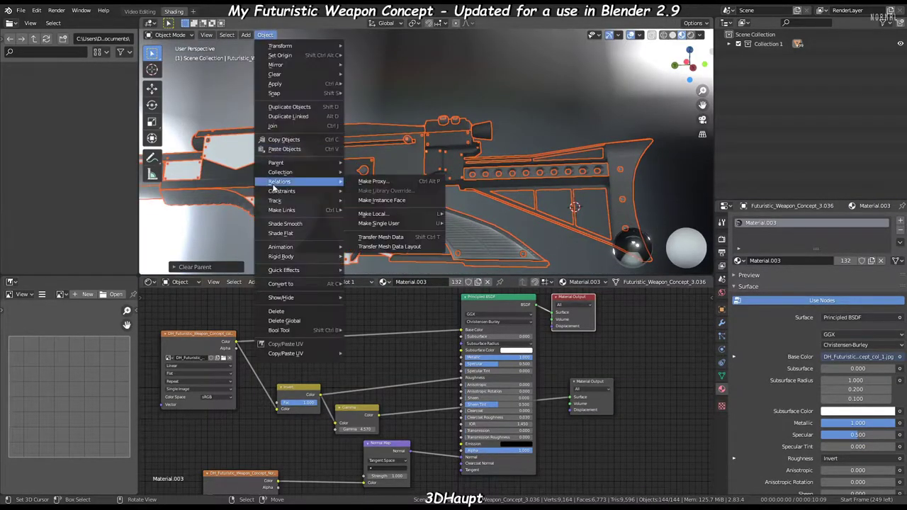
left_click(479, 234)
left_click(267, 34)
left_click(396, 71)
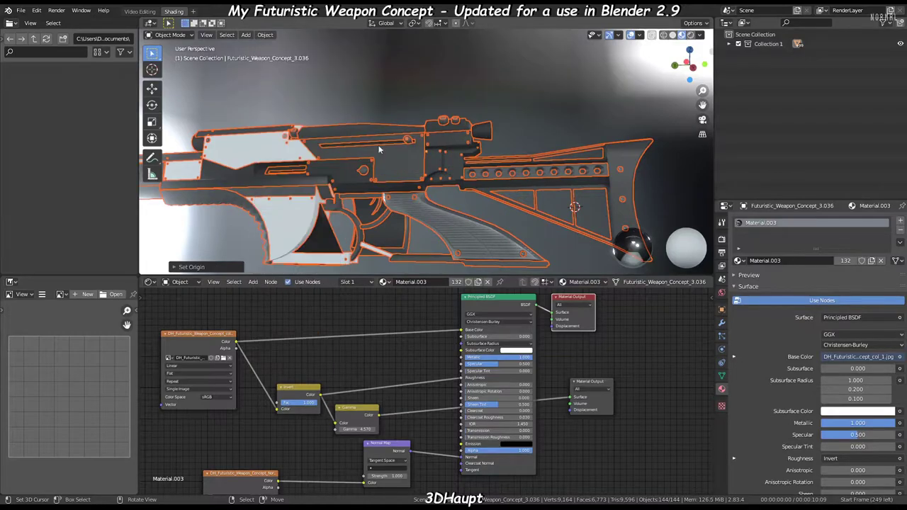
scroll(433, 135, "up", 3)
left_click(429, 134)
key("KP_Decimal")
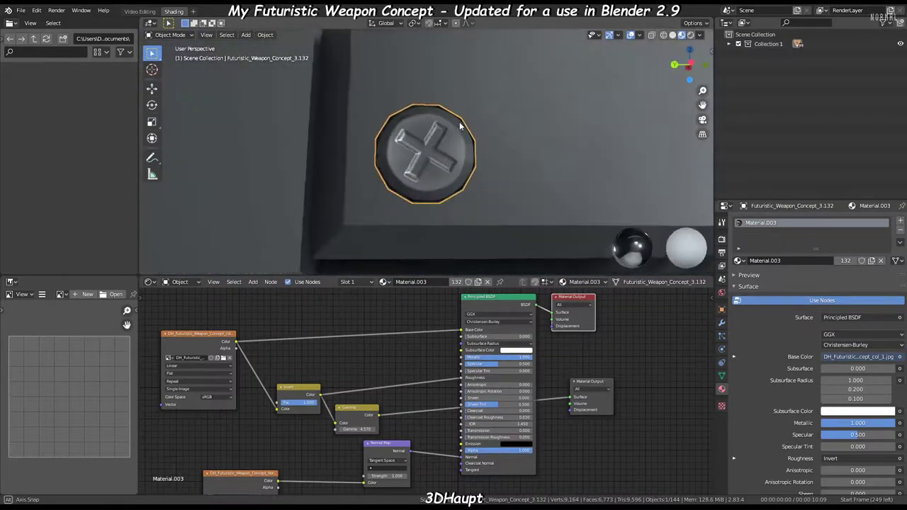
- Light the viewport preview with a warm outdoor HDRI at raised strength
middle_click_drag(437, 211, 461, 142)
left_click(700, 34)
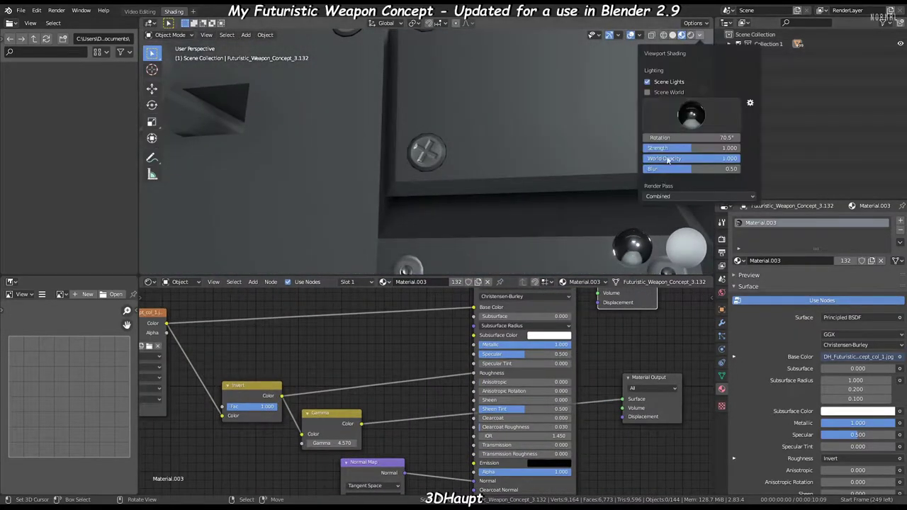
left_click_drag(691, 147, 737, 148)
left_click(638, 147)
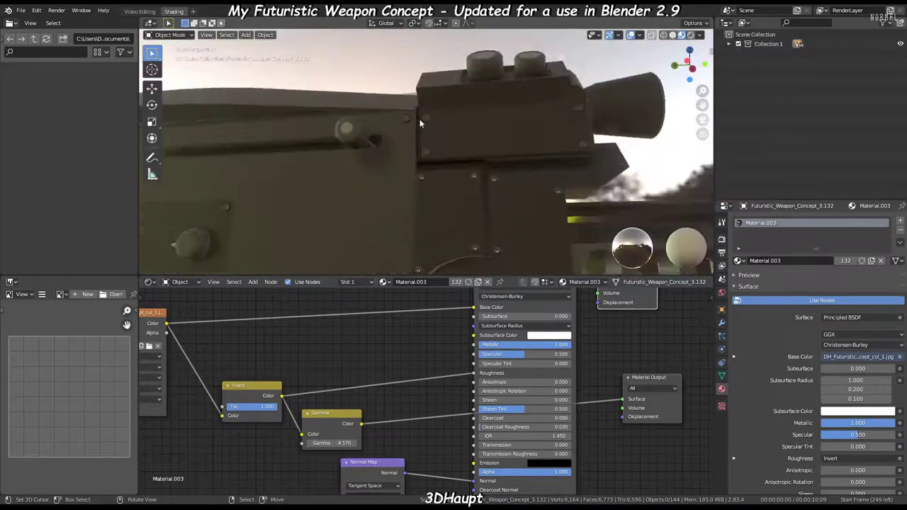
left_click(701, 35)
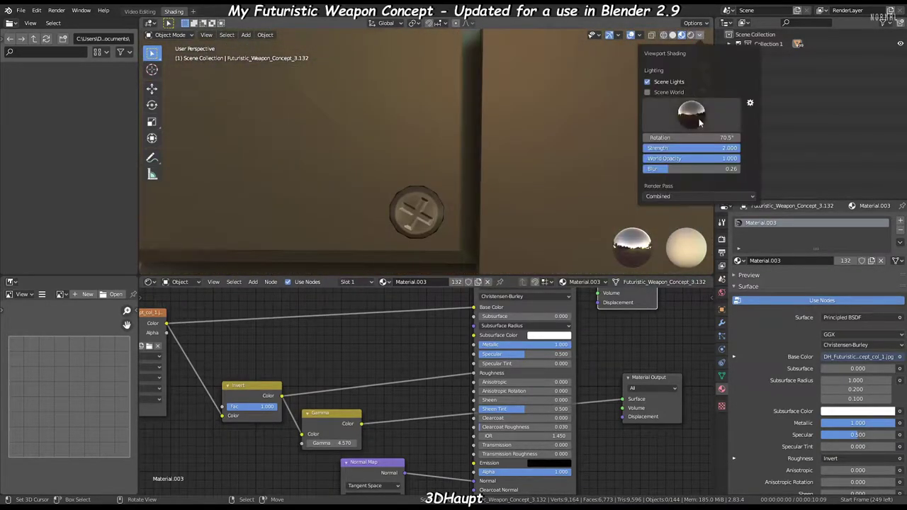
left_click_drag(691, 148, 737, 148)
- Select the cross-head screw and zoom in for a close look
mouse_move(608, 144)
middle_mouse_down()
mouse_move(553, 149)
mouse_move(482, 188)
mouse_move(386, 155)
middle_mouse_up()
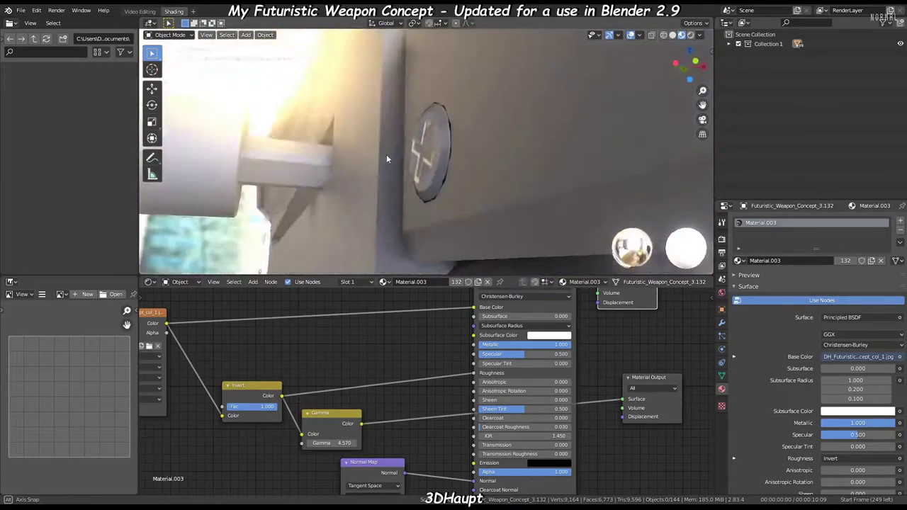
left_click(425, 153)
scroll(386, 401, "up", 1)
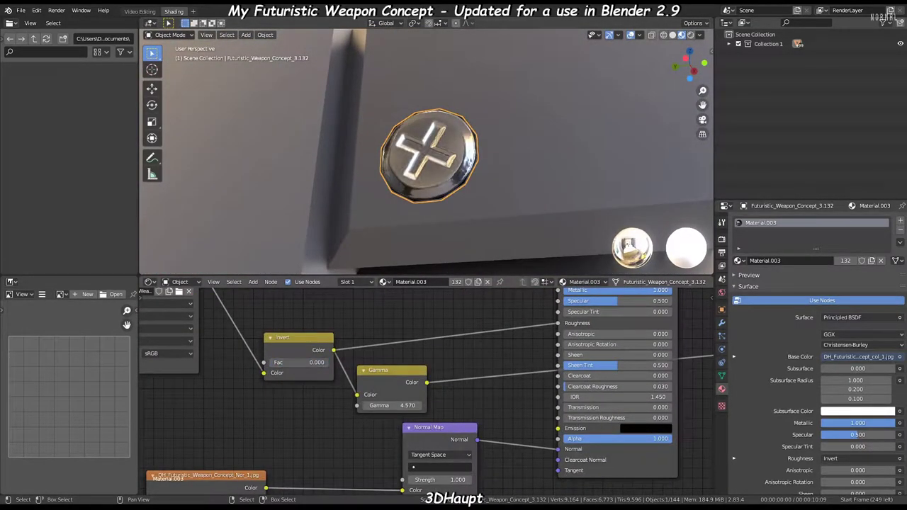
- Preview the screw's Gamma node, restore the BSDF output, and raise Gamma to 6.451
middle_click_drag(436, 381, 369, 401)
left_click(368, 402, "ctrl+shift")
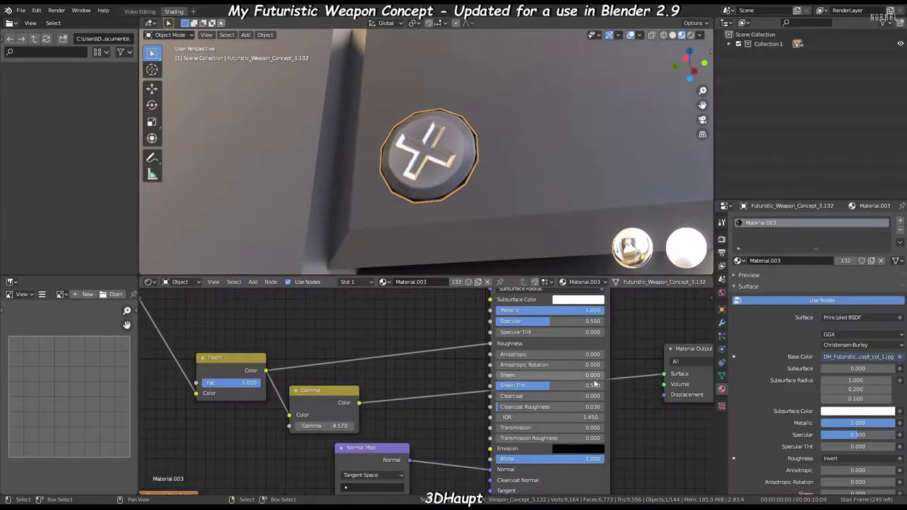
left_click(500, 346, "ctrl+shift")
scroll(499, 345, "down", 3)
scroll(315, 400, "up", 4)
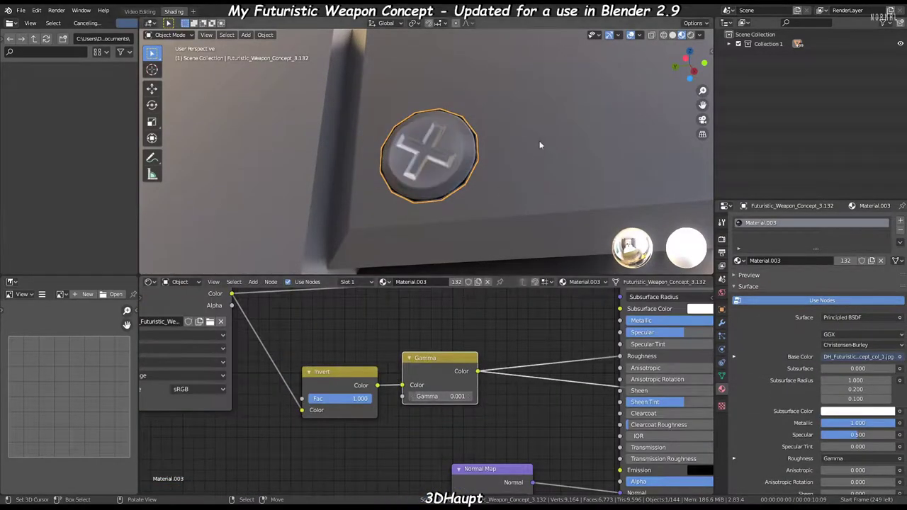
middle_click_drag(540, 145, 558, 188)
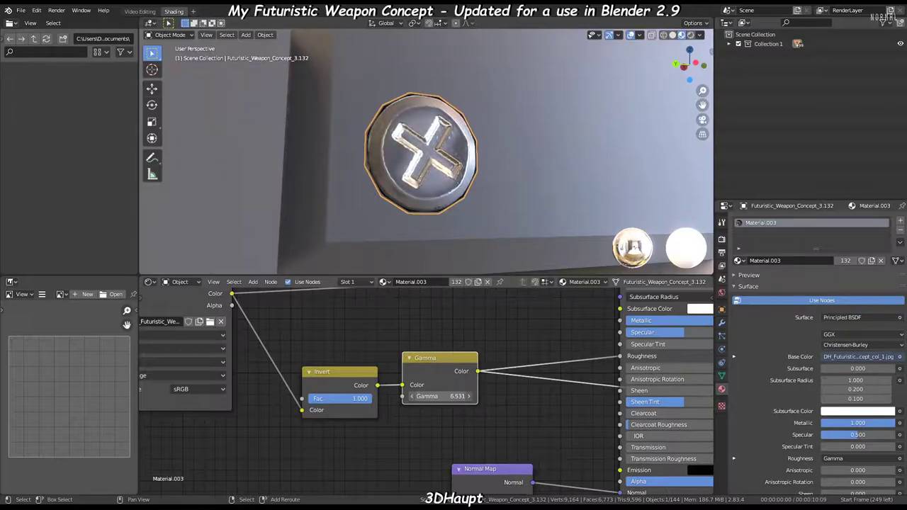
left_click_drag(440, 396, 496, 396)
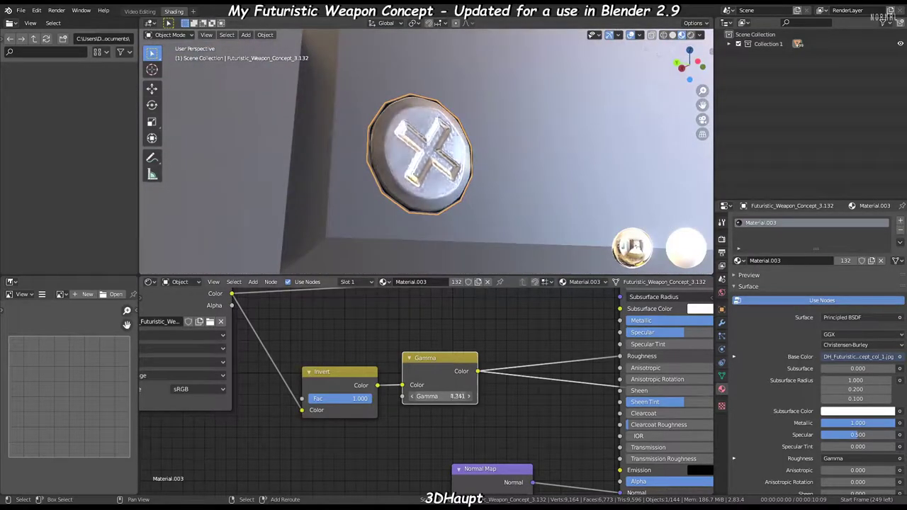
- Preview the weapon under the autumn forest and then a darker environment HDRI
mouse_move(405, 115)
middle_mouse_down()
mouse_move(429, 101)
mouse_move(448, 165)
mouse_move(489, 177)
middle_mouse_up()
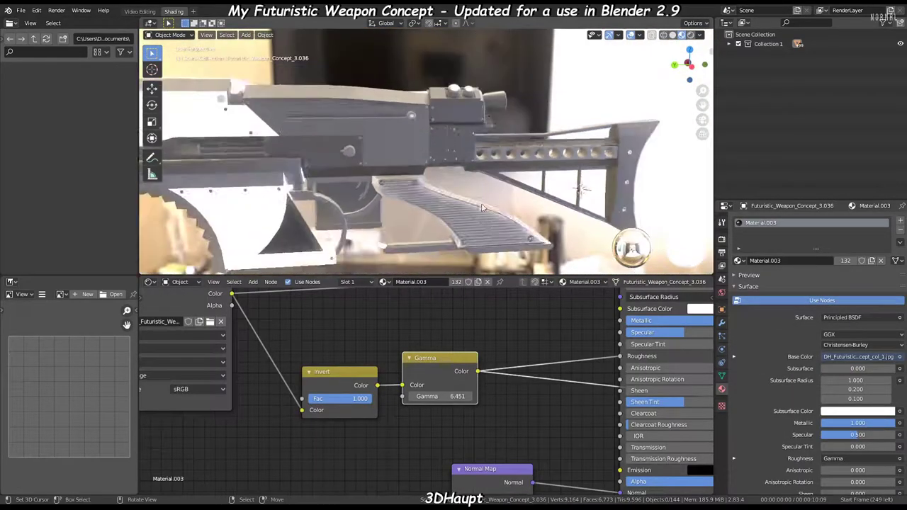
left_click(695, 148)
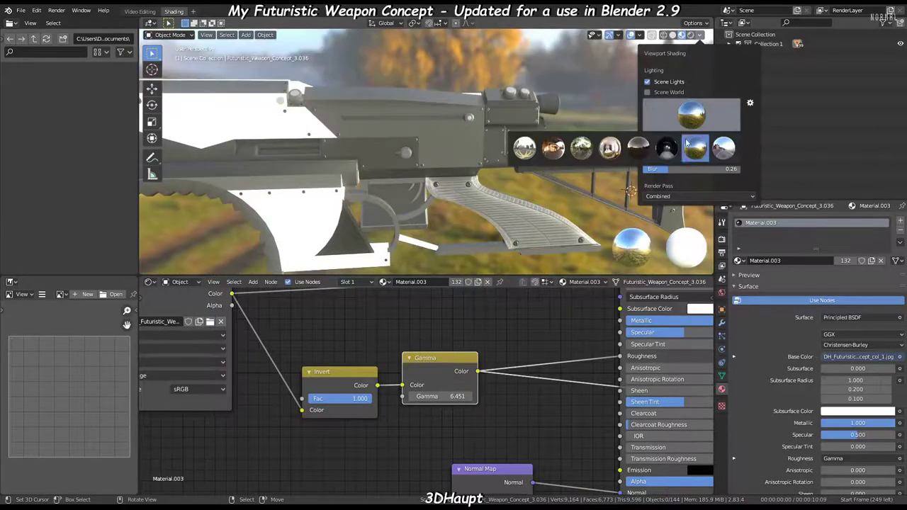
left_click(666, 148)
middle_click_drag(501, 179, 519, 146)
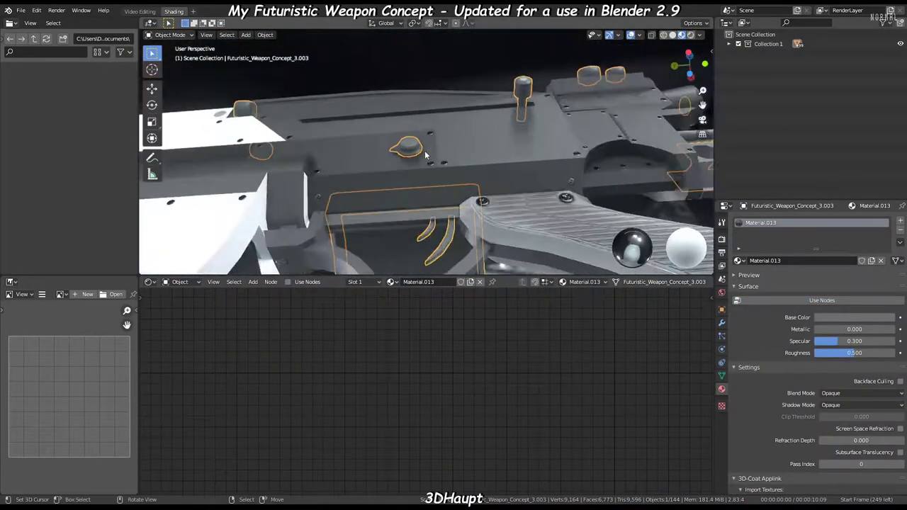
middle_click_drag(397, 184, 431, 123)
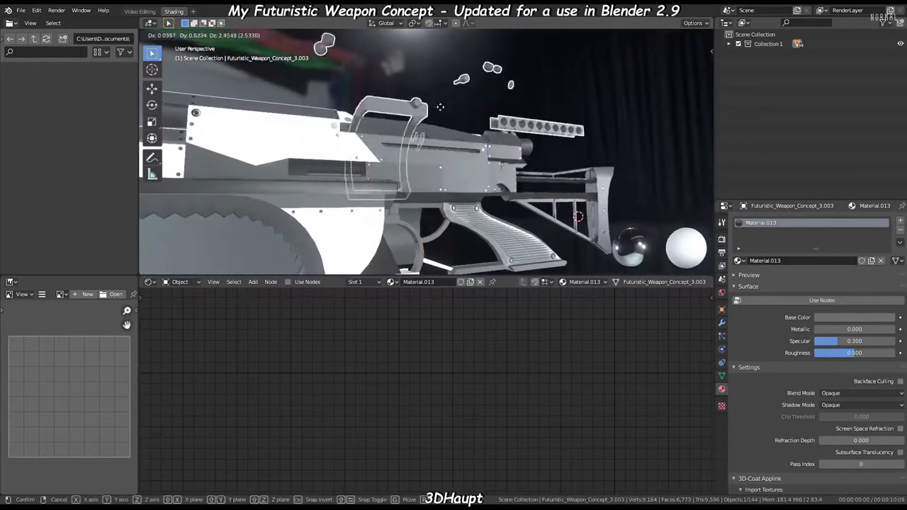
- Orbit around the weapon to view its white side panel
scroll(425, 128, "up", 3)
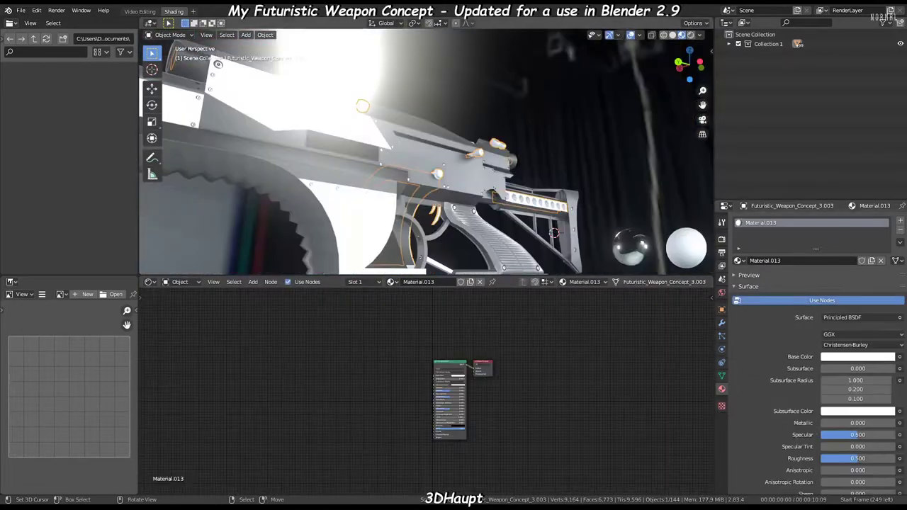
middle_click_drag(428, 185, 418, 170)
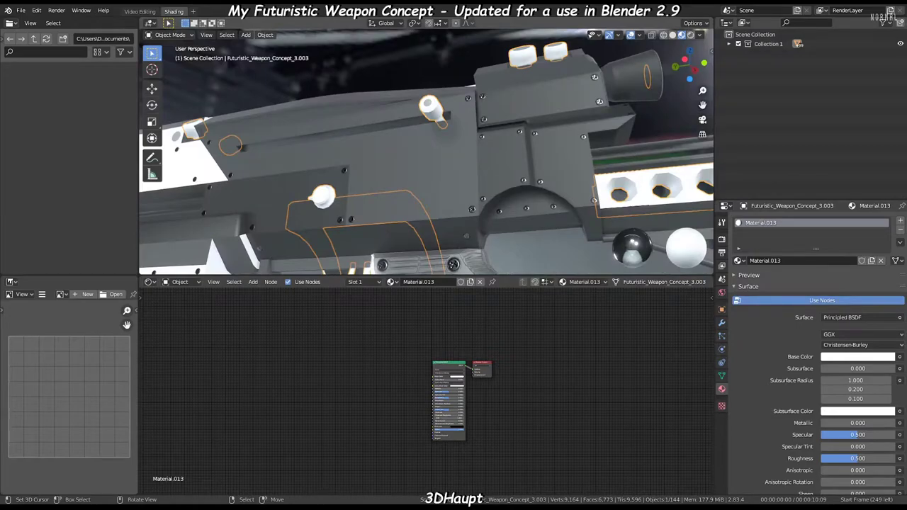
mouse_move(402, 64)
middle_mouse_down()
mouse_move(385, 137)
mouse_move(524, 160)
mouse_move(507, 170)
middle_mouse_up()
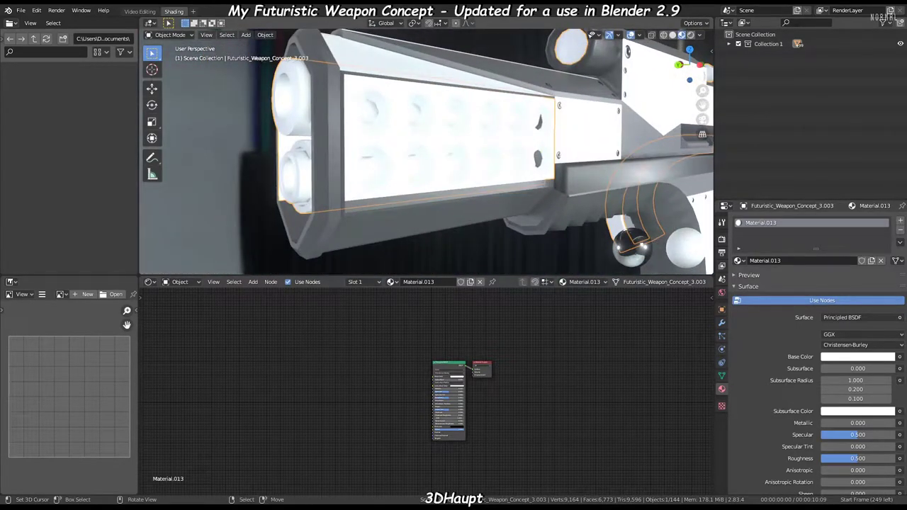
scroll(289, 338, "down", 1)
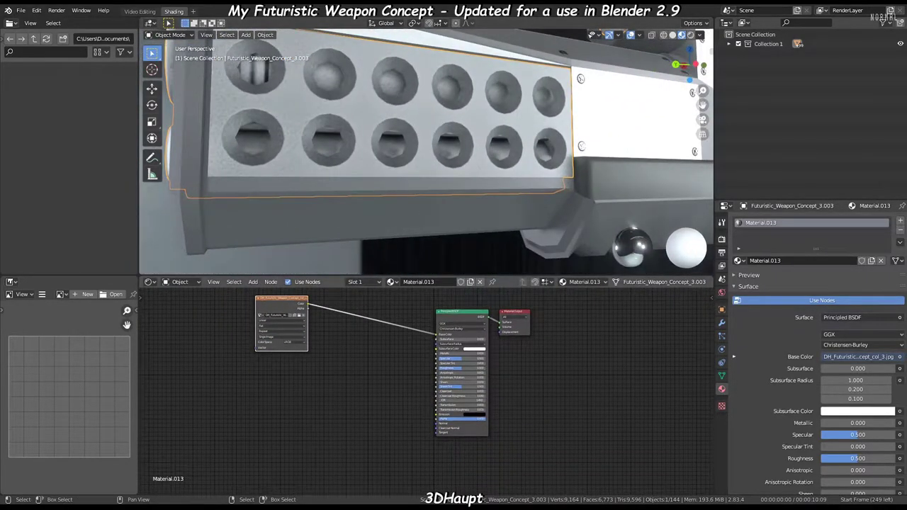
- Route the normal image through a Normal Map node into the BSDF Normal, read as Non-Color
left_click_drag(257, 396, 298, 361)
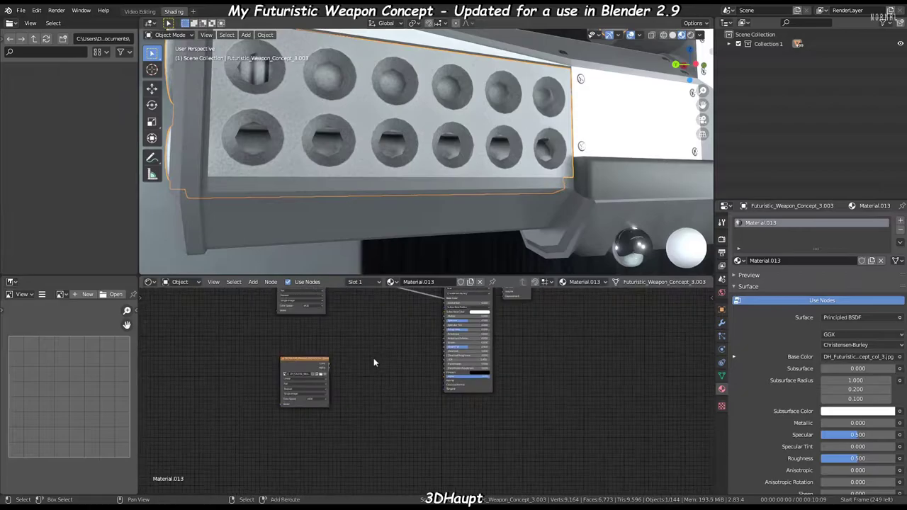
left_click(418, 409)
scroll(327, 368, "up", 2)
left_click_drag(244, 340, 328, 379)
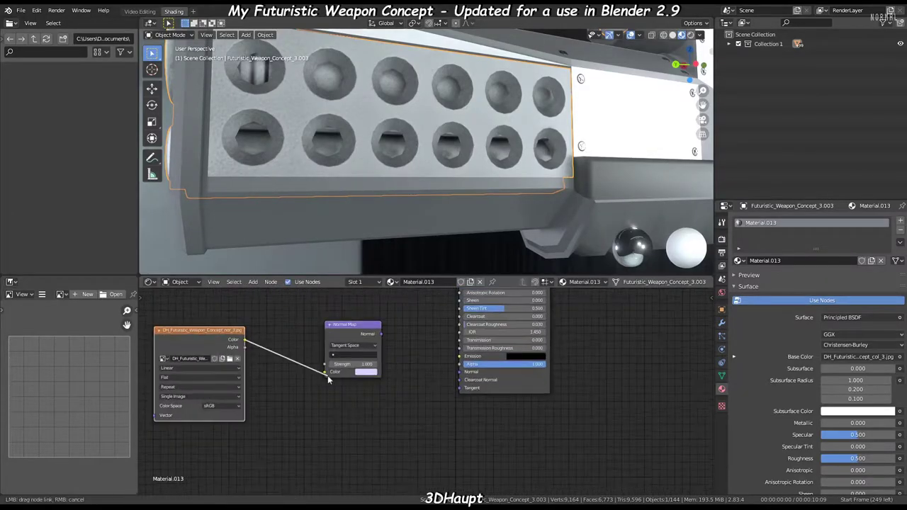
left_click_drag(414, 349, 460, 372)
mouse_move(477, 177)
middle_mouse_down()
mouse_move(451, 135)
mouse_move(397, 234)
middle_mouse_up()
left_click(219, 440)
middle_click_drag(451, 99, 511, 141)
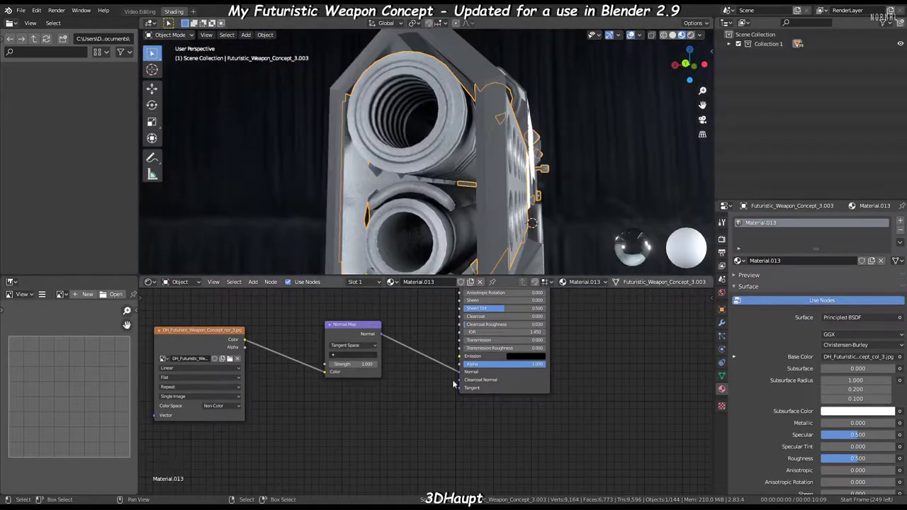
middle_click_drag(421, 131, 404, 124)
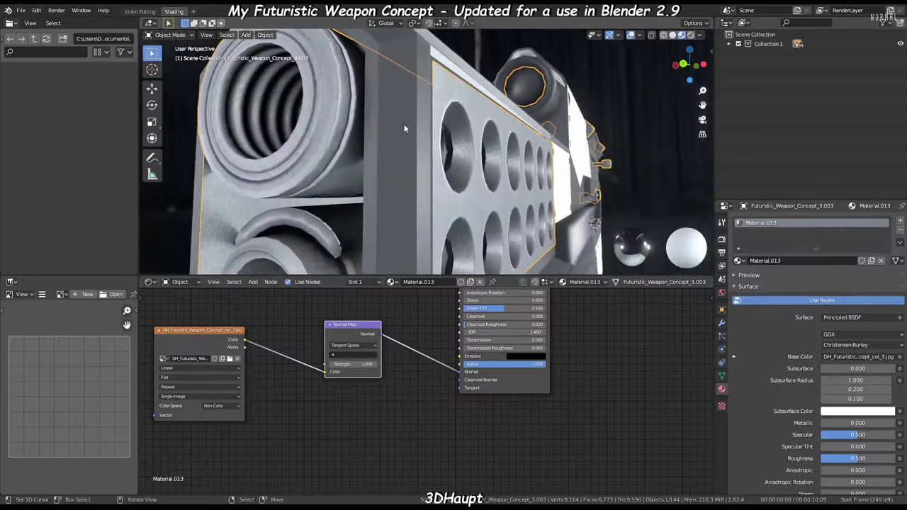
scroll(525, 306, "down", 2)
middle_click_drag(253, 305, 306, 330)
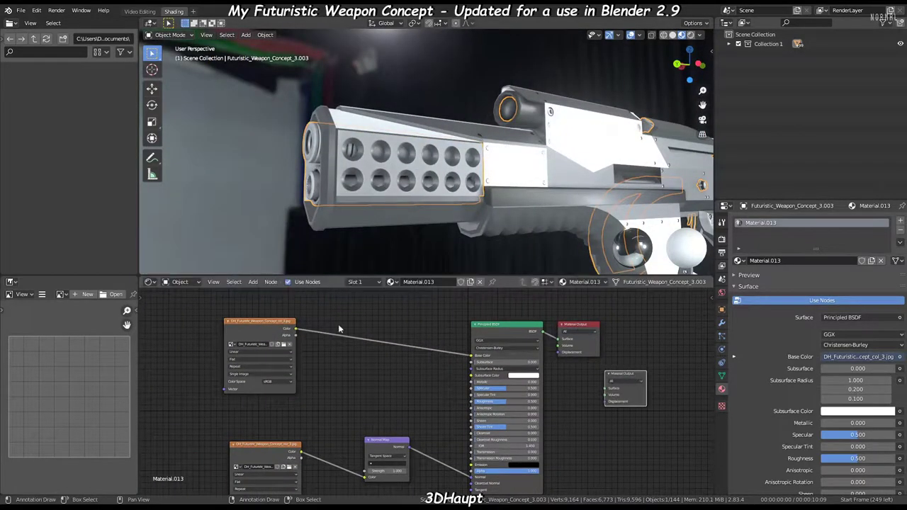
- Insert a Gamma node of 0.390 on Material.013's colour texture link feeding the shader
left_click_drag(610, 395, 593, 429)
scroll(370, 133, "up", 5)
key("shift+a")
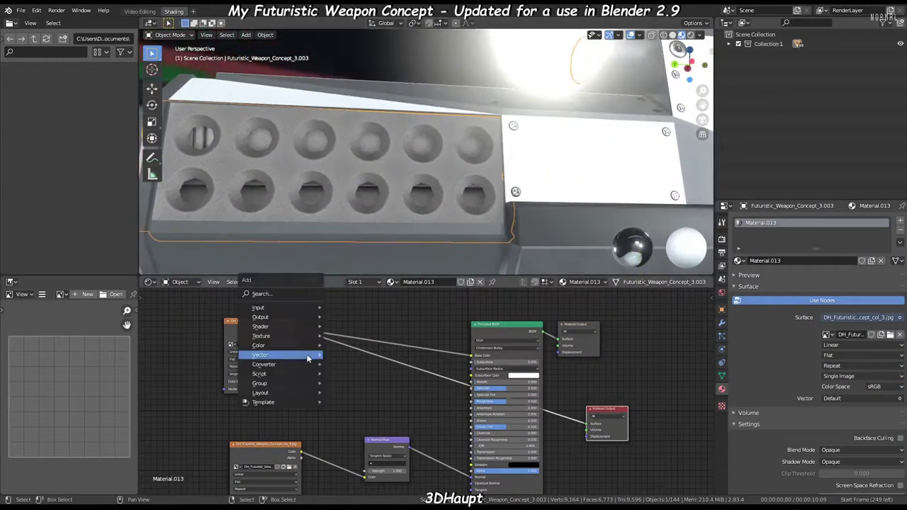
left_click(347, 355)
left_click(371, 368)
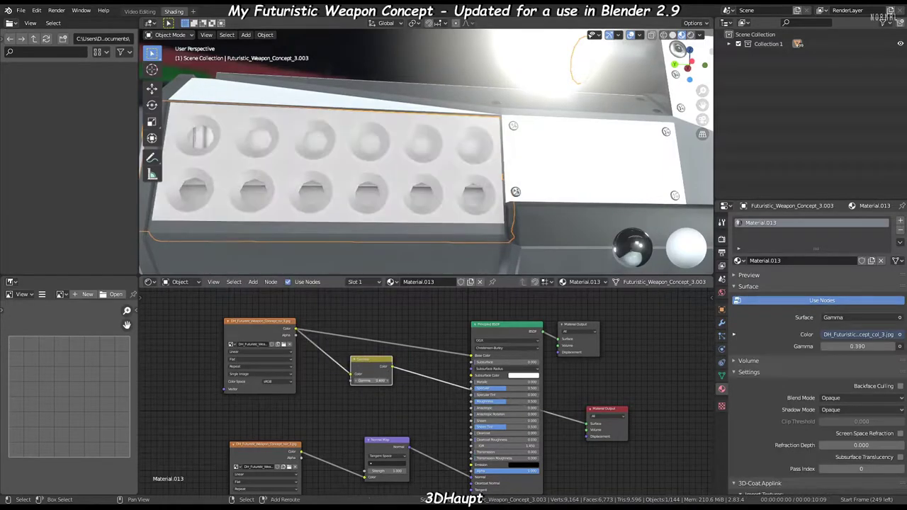
left_click(597, 330)
mouse_move(426, 156)
middle_mouse_down()
mouse_move(443, 109)
mouse_move(433, 113)
middle_mouse_up()
scroll(370, 354, "down", 1)
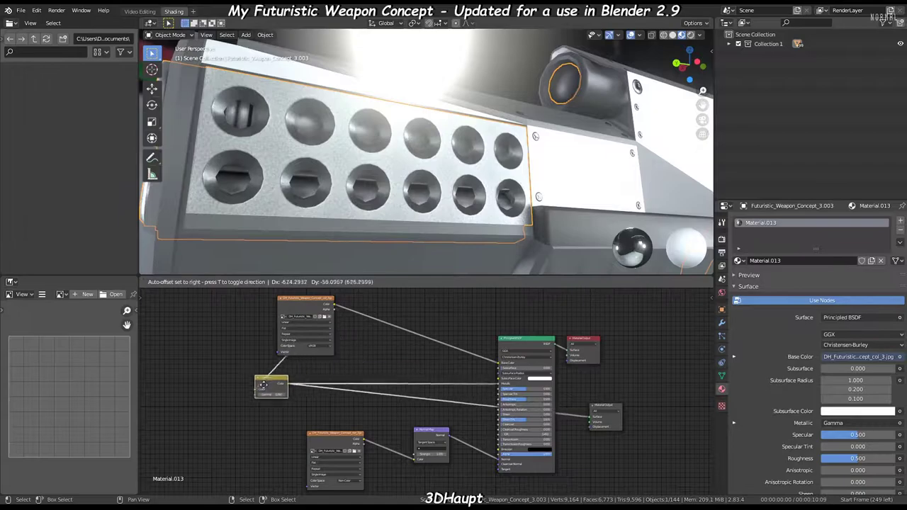
left_click(262, 385)
- Move the extra Material Output aside and add an Invert node after the Gamma
left_click_drag(611, 407, 620, 399)
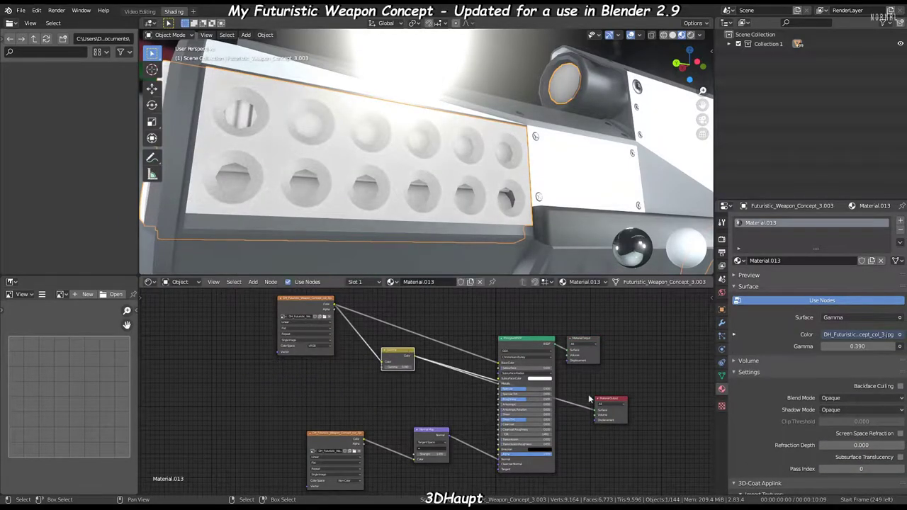
scroll(425, 393, "up", 2)
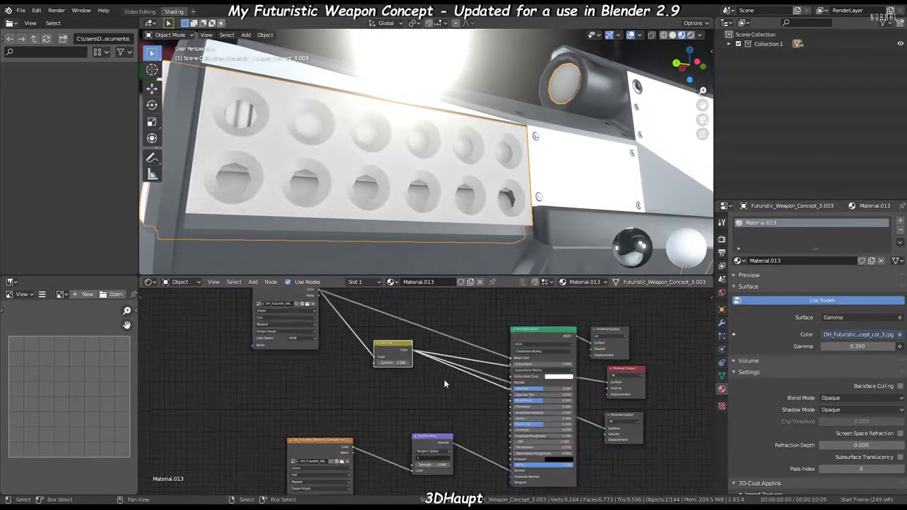
key("shift+a")
left_click(394, 394)
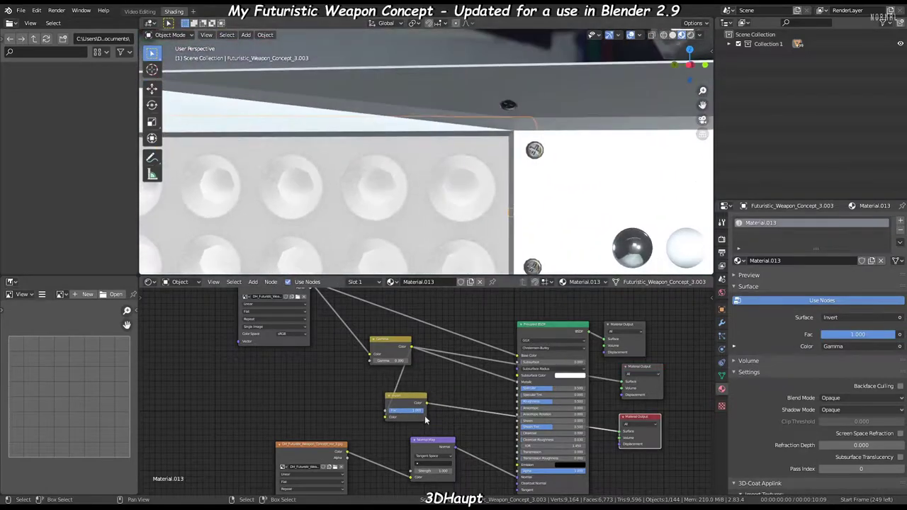
- Insert a second Gamma node after the Invert, set it to 4.130, and wire it into Roughness
left_click_drag(425, 416, 477, 399)
left_click(313, 386)
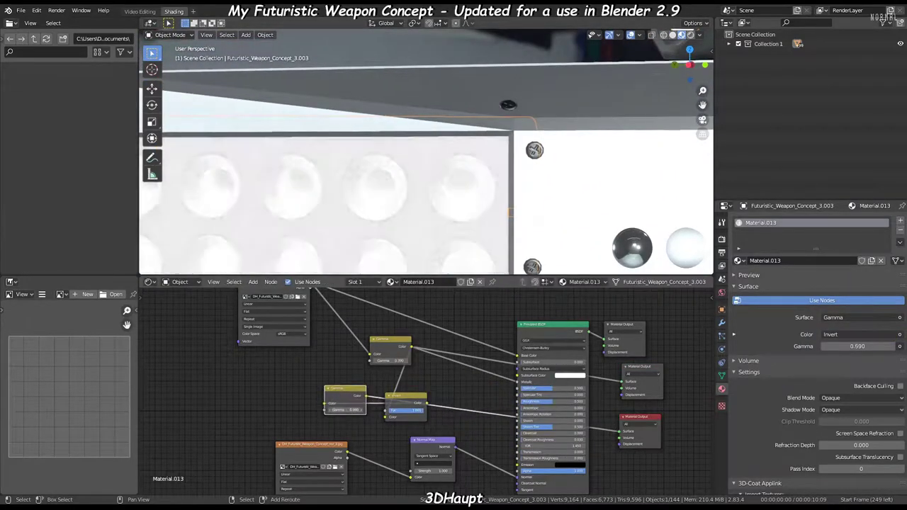
middle_click_drag(406, 173, 397, 184)
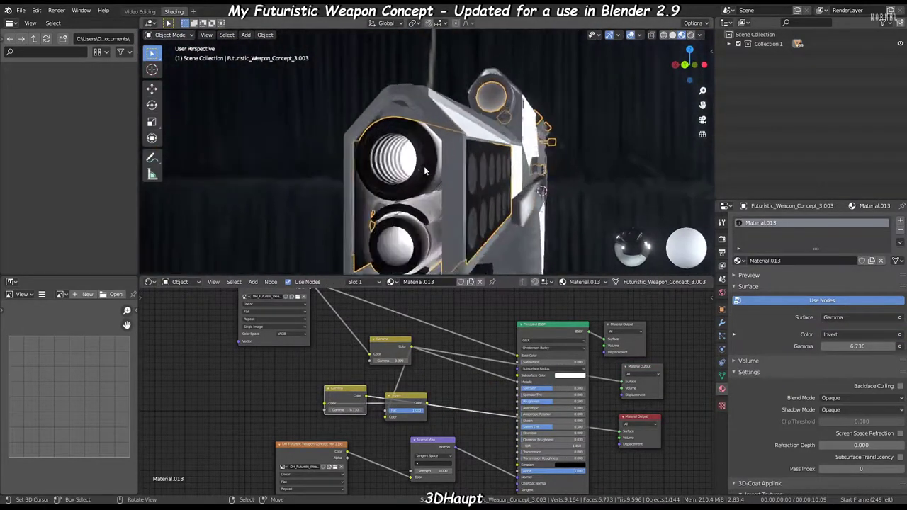
scroll(397, 184, "up", 2)
scroll(365, 359, "up", 2)
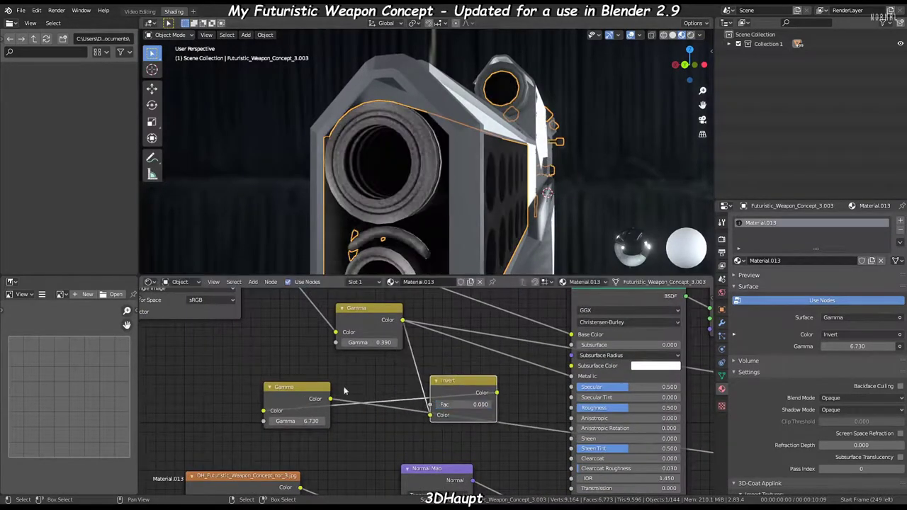
scroll(418, 397, "up", 1)
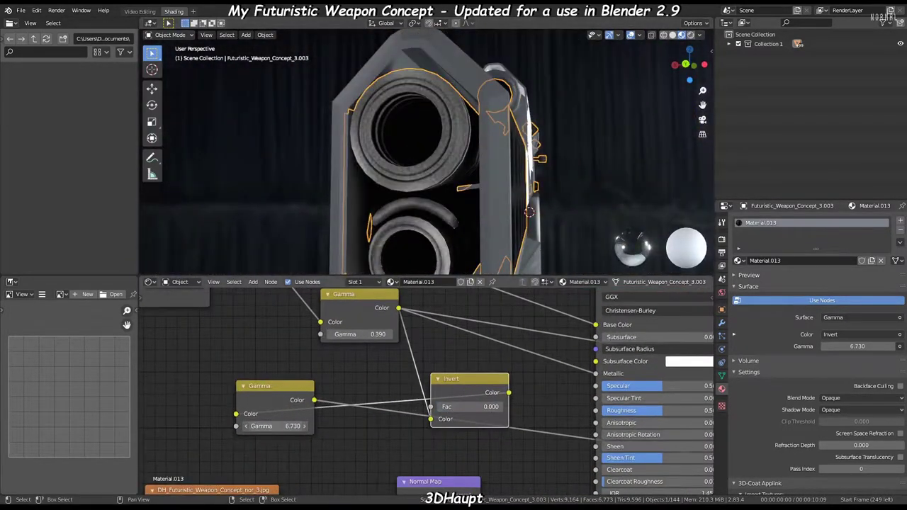
mouse_move(291, 426)
left_mouse_down()
mouse_move(312, 426)
mouse_move(325, 414)
left_mouse_up()
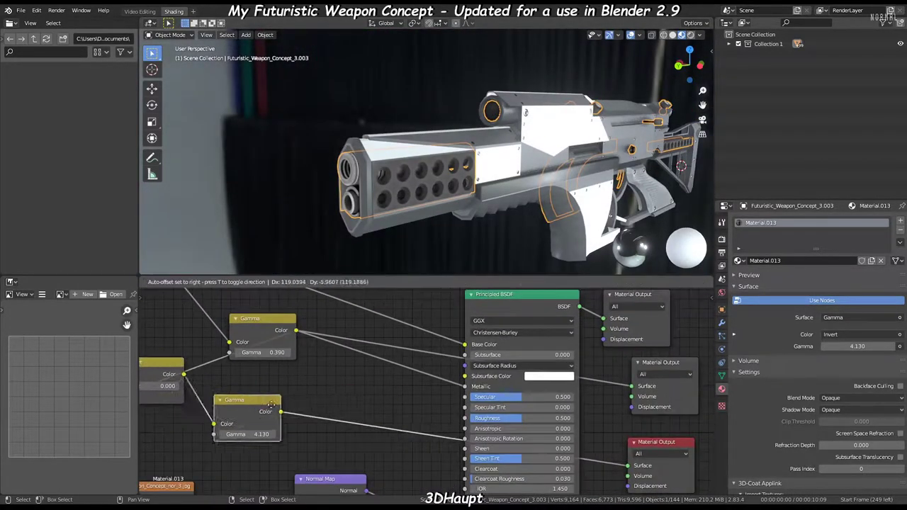
left_click_drag(391, 410, 465, 418)
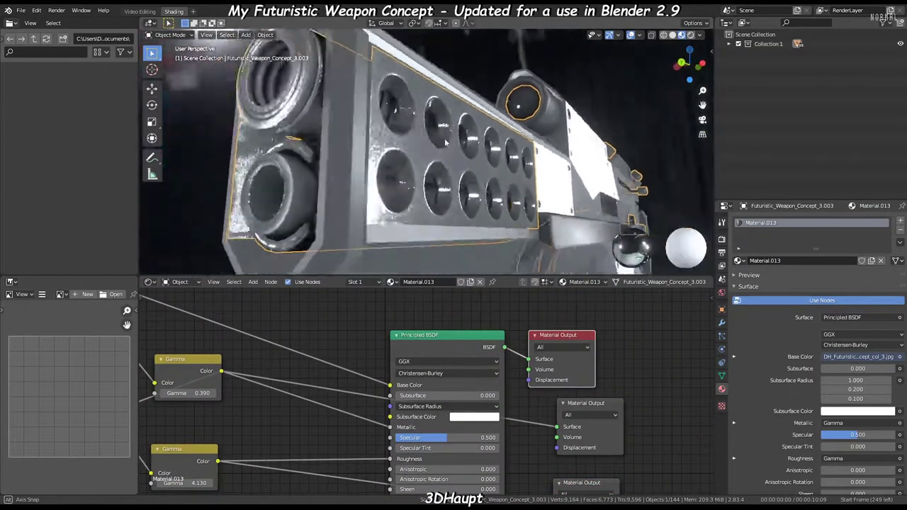
mouse_move(595, 151)
middle_mouse_down()
mouse_move(509, 133)
mouse_move(482, 145)
middle_mouse_up()
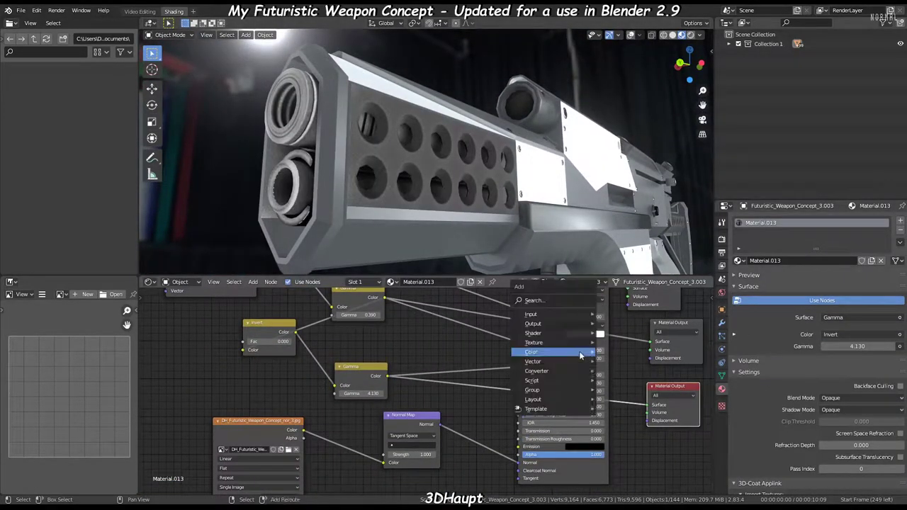
- Add an RGB Curves node after the 4.130 Gamma with a lowered left end and raised middle point
key("shift+a")
mouse_move(532, 353)
left_click(459, 347)
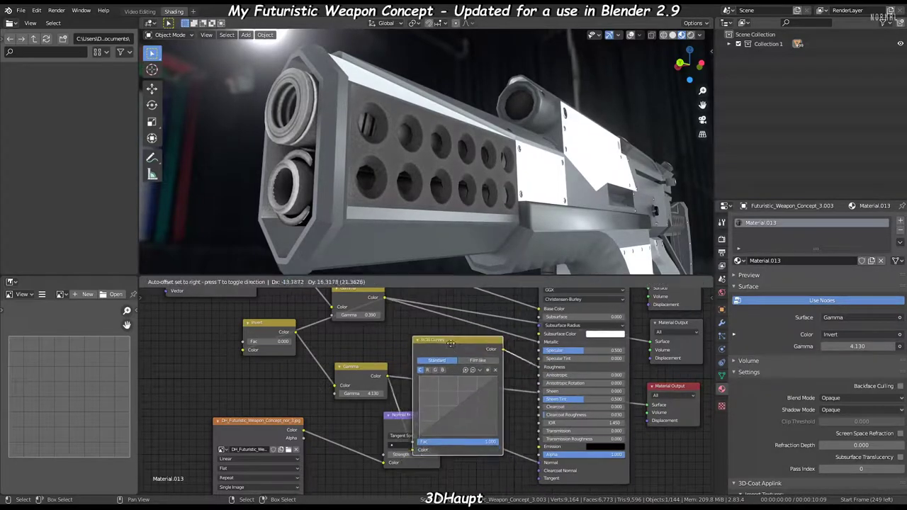
left_click_drag(653, 410, 653, 411)
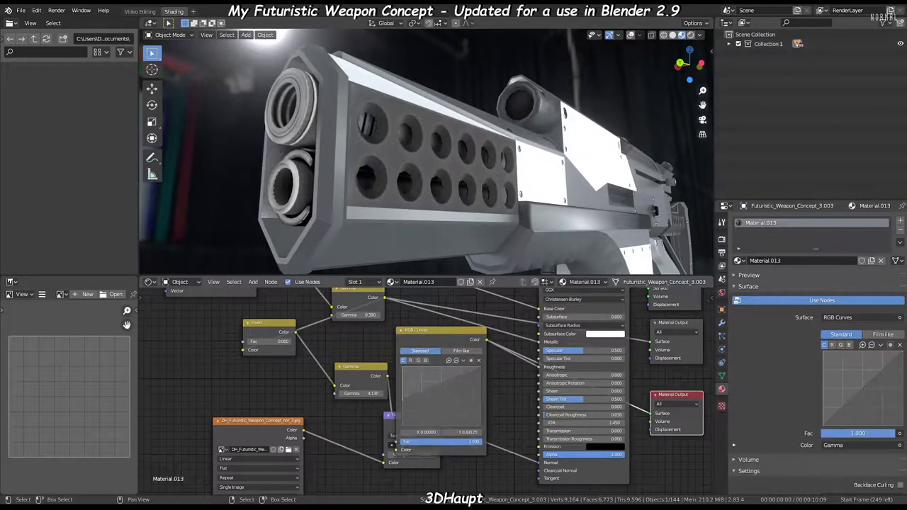
left_click_drag(402, 402, 401, 417)
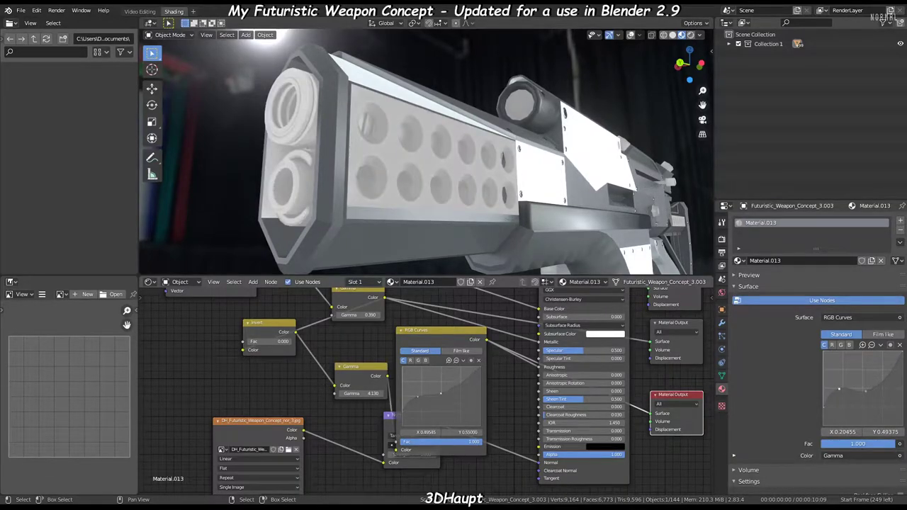
left_click_drag(423, 399, 420, 386)
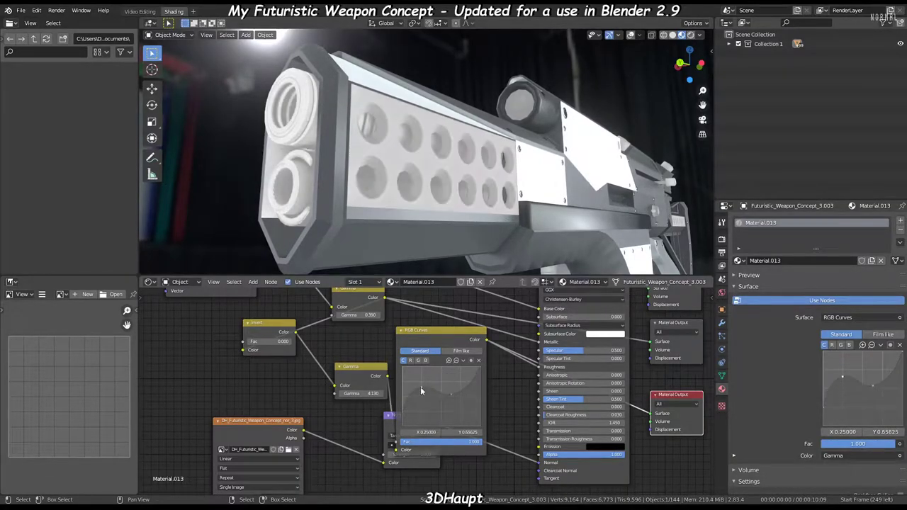
middle_click_drag(405, 137, 439, 170)
middle_click_drag(692, 297, 537, 340)
- Restore the full shader preview and set viewport World Opacity to 0 for a plain grey background
left_click(537, 340)
scroll(425, 156, "up", 5)
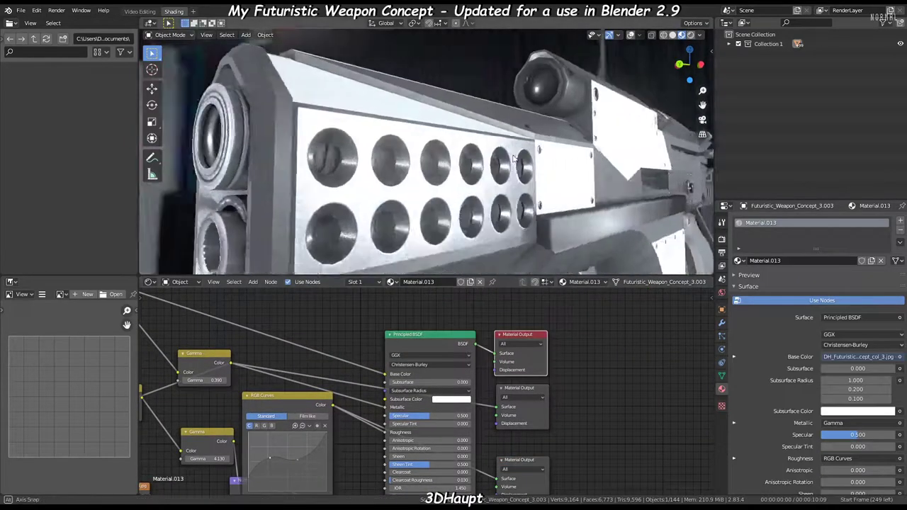
middle_click_drag(496, 142, 675, 65)
left_click(701, 34)
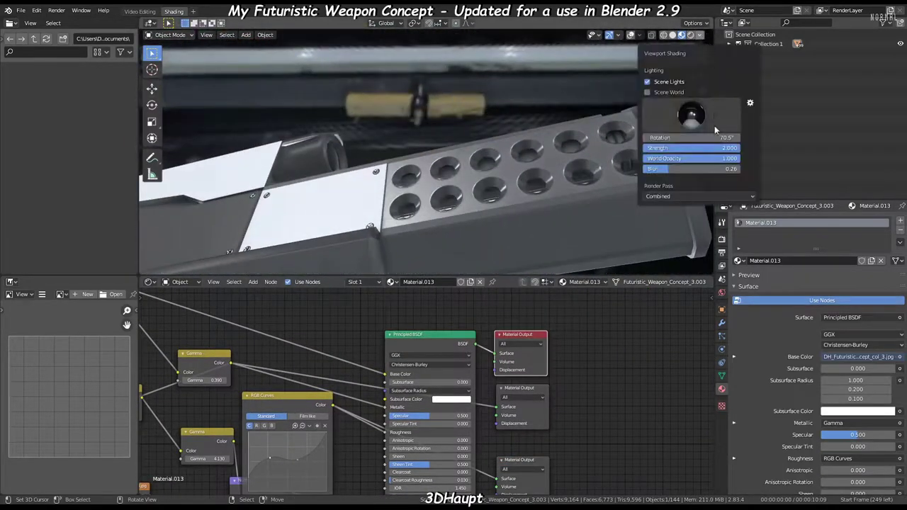
left_click_drag(716, 158, 667, 157)
- Turn viewport overlays back on and show the weapon part's modifier stack
mouse_move(532, 118)
middle_mouse_down()
mouse_move(440, 179)
mouse_move(411, 177)
middle_mouse_up()
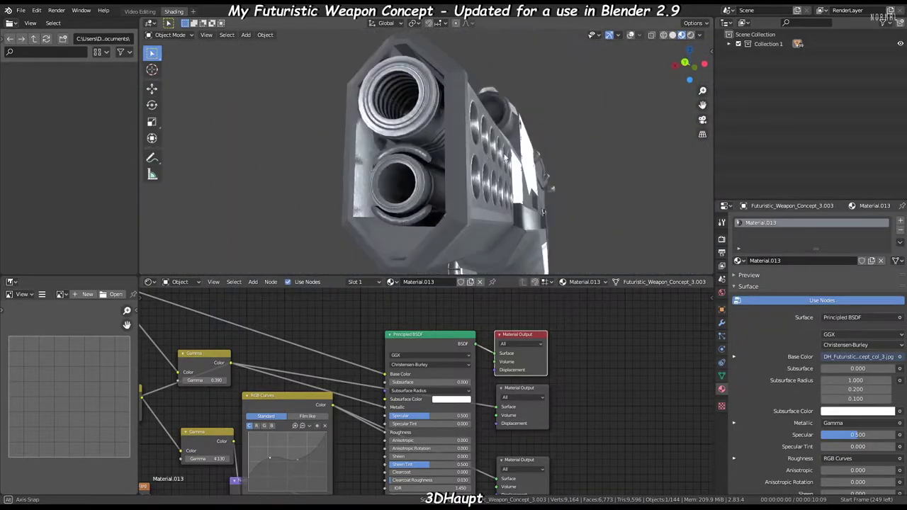
left_click(631, 35)
left_click(722, 323)
middle_click_drag(496, 177, 773, 194)
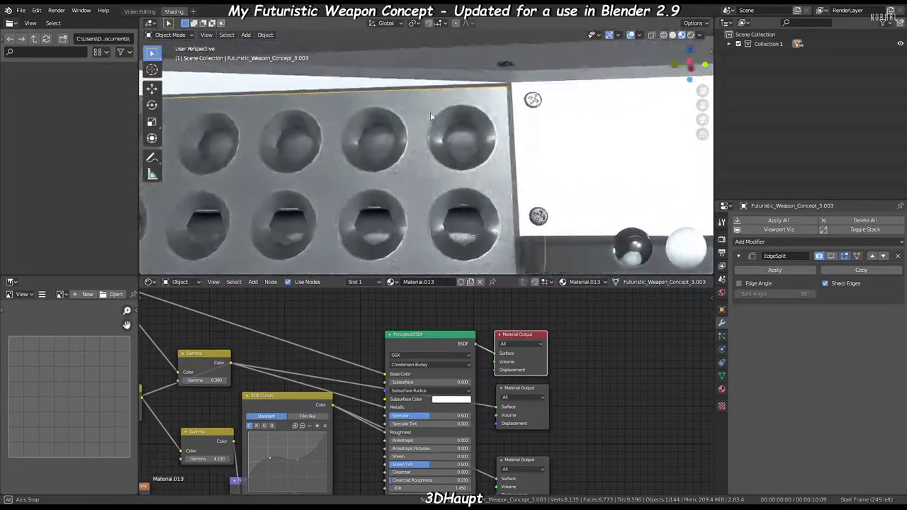
- Add a Triangulate modifier with Keep Normals below the EdgeSplit and inspect the gun body
middle_click_drag(430, 112, 694, 213)
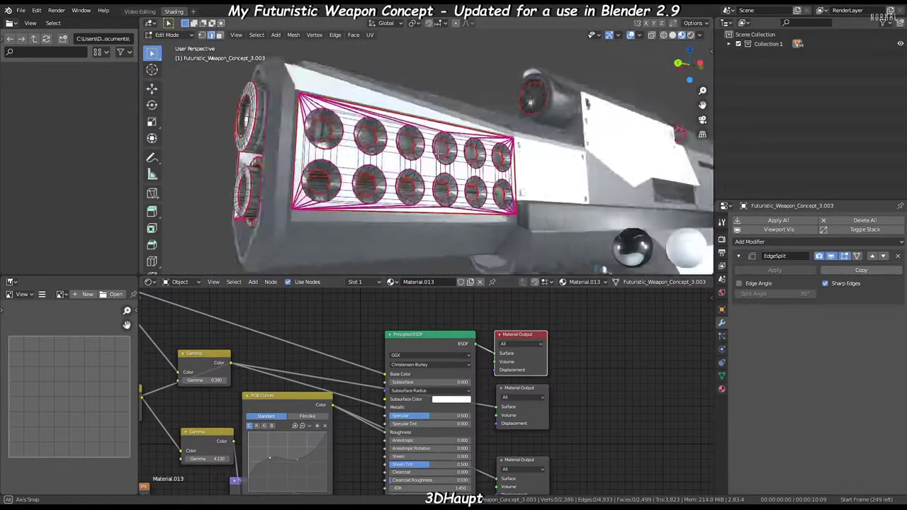
left_click(750, 241)
left_click(730, 409)
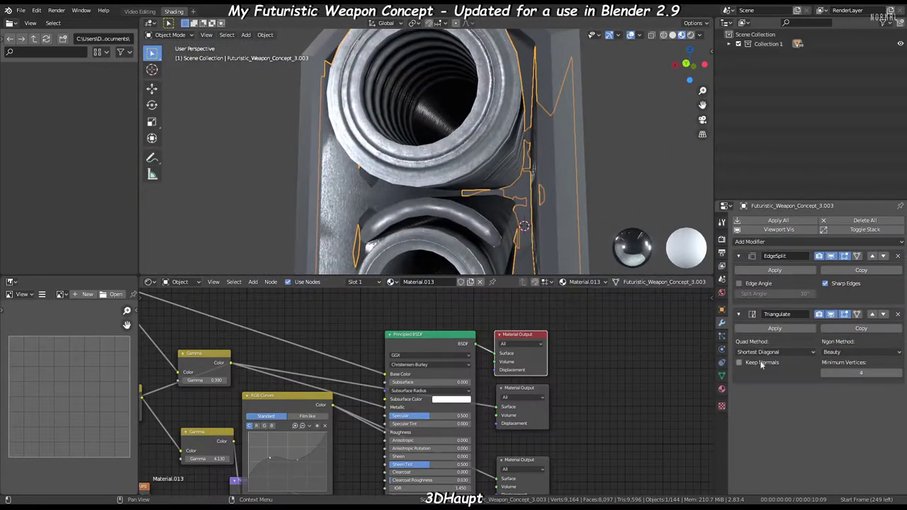
mouse_move(521, 147)
middle_mouse_down()
mouse_move(540, 132)
mouse_move(454, 182)
mouse_move(454, 227)
middle_mouse_up()
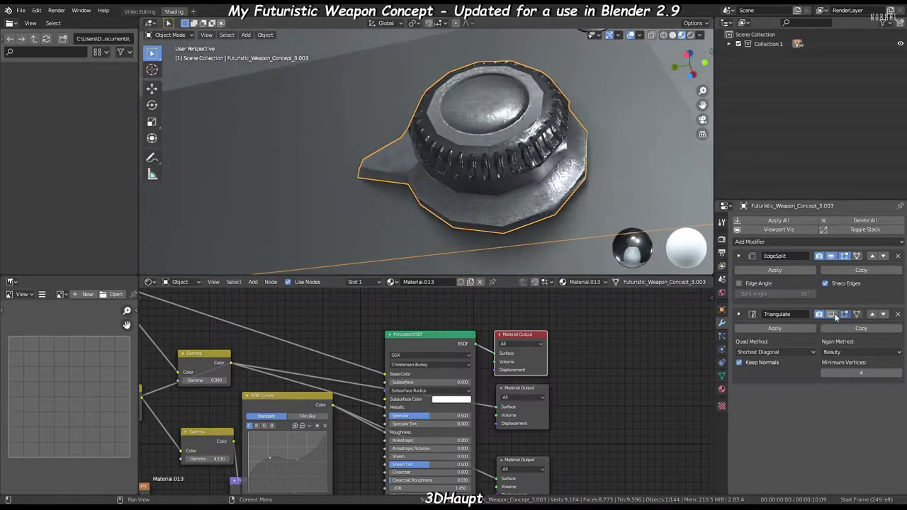
mouse_move(489, 170)
middle_mouse_down()
mouse_move(458, 165)
mouse_move(590, 113)
mouse_move(602, 149)
mouse_move(556, 181)
mouse_move(524, 123)
mouse_move(528, 163)
middle_mouse_up()
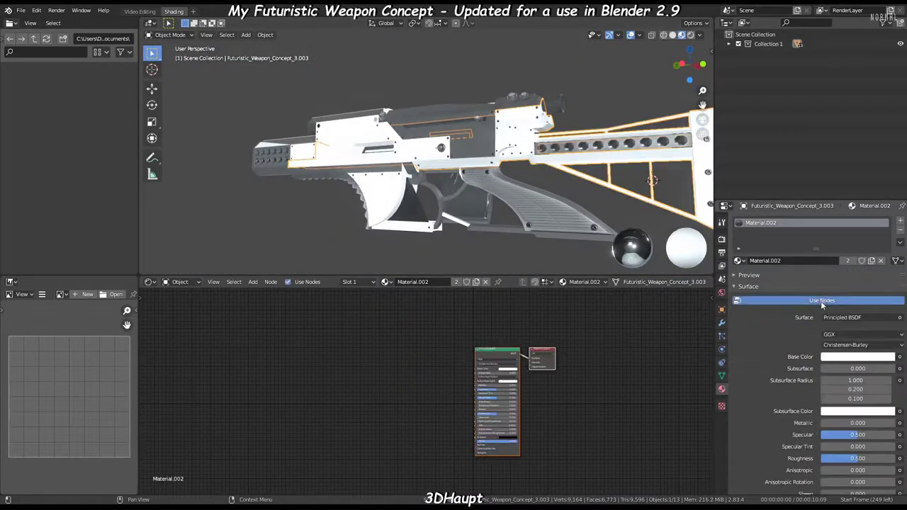
- Connect the colour image texture to Material.002's Base Color
middle_click_drag(542, 160, 472, 177)
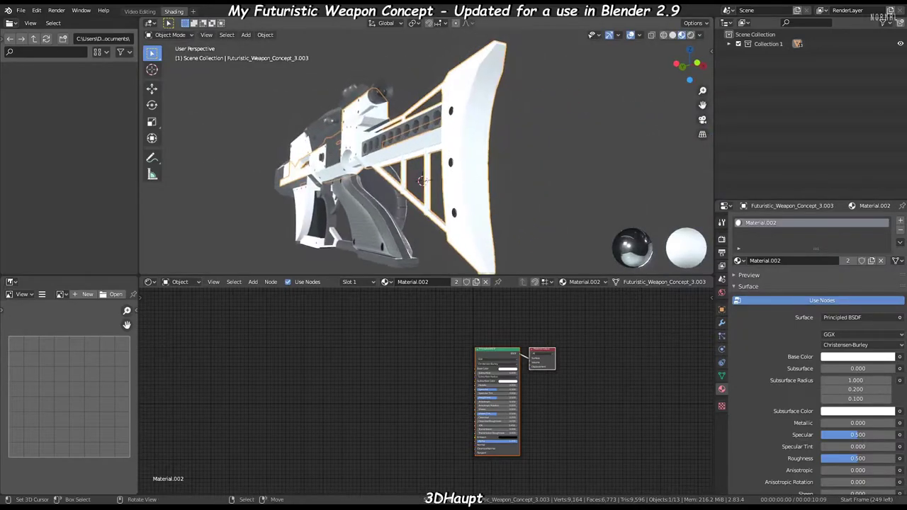
scroll(424, 390, "up", 2)
mouse_move(166, 356)
left_mouse_down()
mouse_move(341, 340)
mouse_move(504, 356)
left_mouse_up()
mouse_move(468, 178)
middle_mouse_down()
mouse_move(478, 149)
mouse_move(508, 170)
mouse_move(471, 163)
middle_mouse_up()
scroll(405, 361, "down", 1)
middle_click_drag(404, 360, 435, 339)
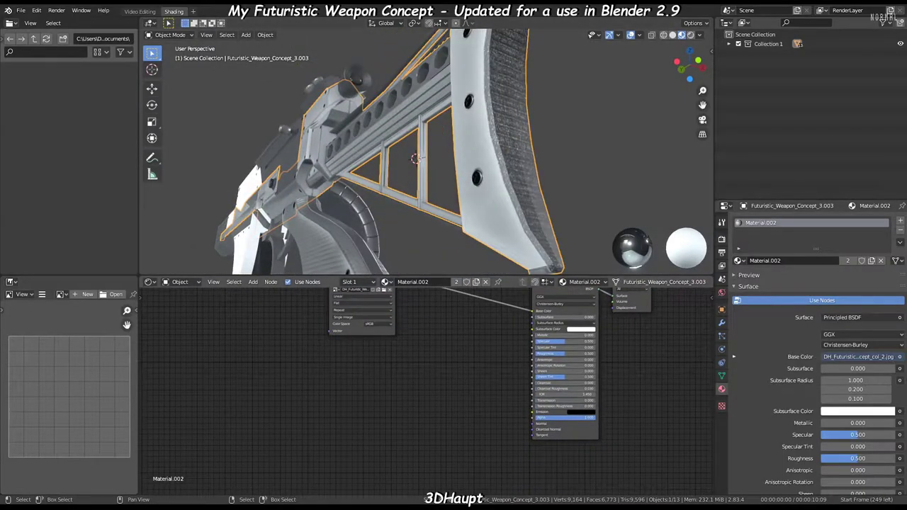
- Feed the normal image through a Normal Map node into the BSDF Normal socket
left_click_drag(164, 376, 337, 377)
scroll(381, 385, "up", 1)
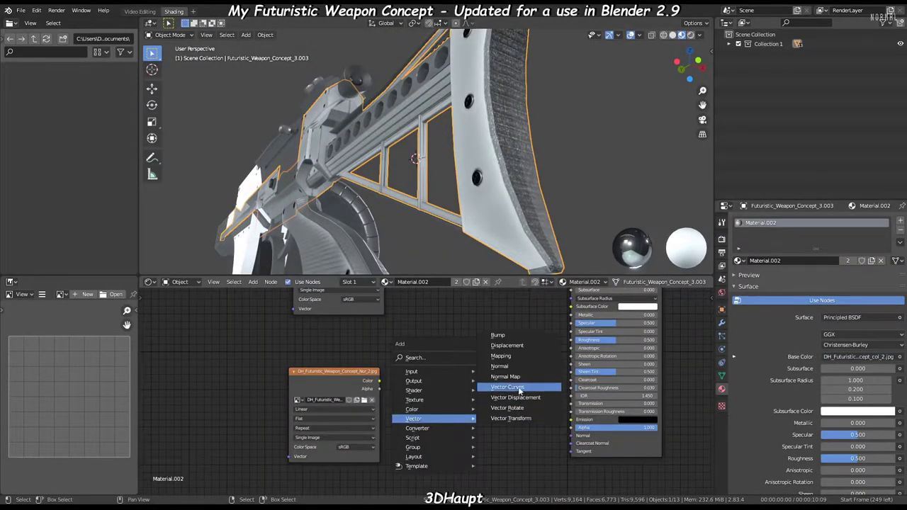
left_click_drag(500, 417, 571, 436)
mouse_move(482, 171)
middle_mouse_down()
mouse_move(469, 173)
mouse_move(477, 163)
mouse_move(439, 127)
mouse_move(475, 193)
mouse_move(467, 207)
mouse_move(401, 119)
middle_mouse_up()
- Enter Edit Mode on the stock to inspect it, then return to Object Mode
key("Tab")
scroll(439, 126, "up", 5)
scroll(469, 202, "down", 3)
scroll(469, 204, "down", 2)
key("Tab")
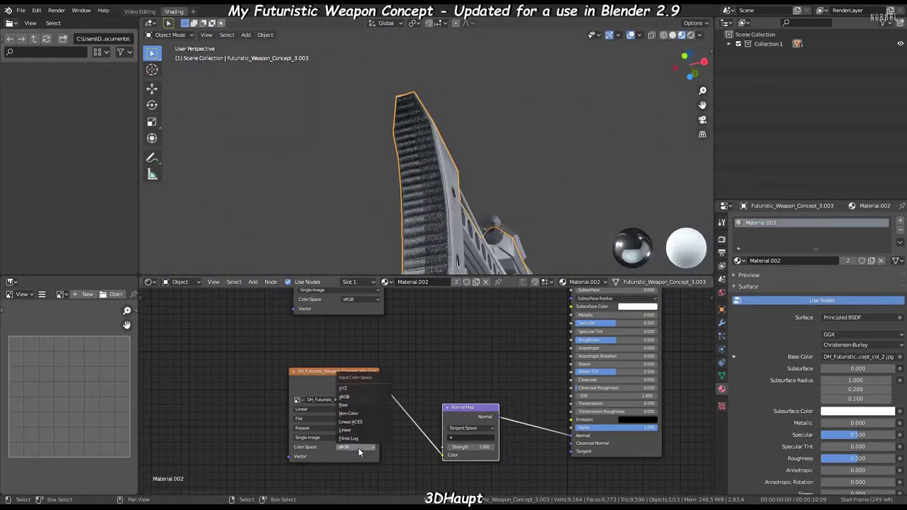
- Set the normal image texture's Color Space to Non-Color
left_click(348, 414)
mouse_move(463, 143)
middle_mouse_down()
mouse_move(420, 233)
mouse_move(360, 150)
mouse_move(425, 107)
middle_mouse_up()
scroll(397, 127, "down", 4)
scroll(427, 103, "up", 3)
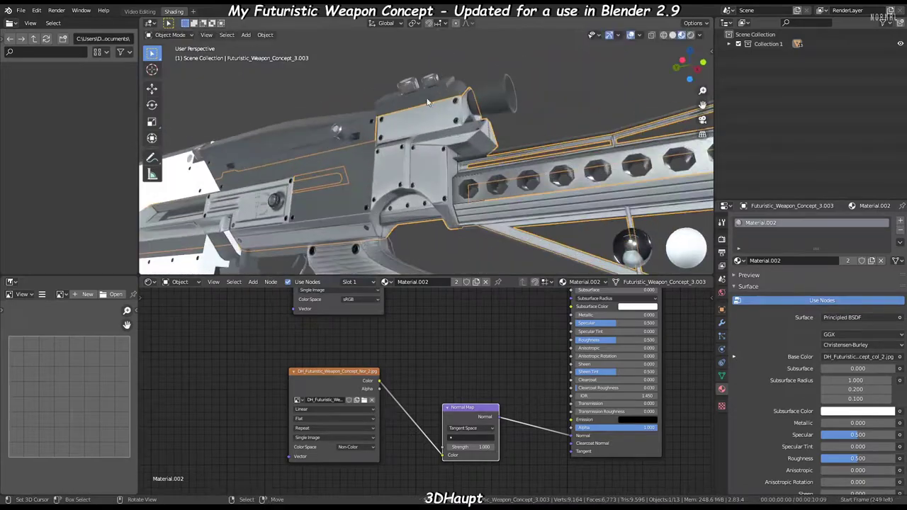
scroll(428, 103, "up", 5)
scroll(404, 397, "down", 2)
- Move the Material Output node aside to tidy the Material.002 node layout
key("g")
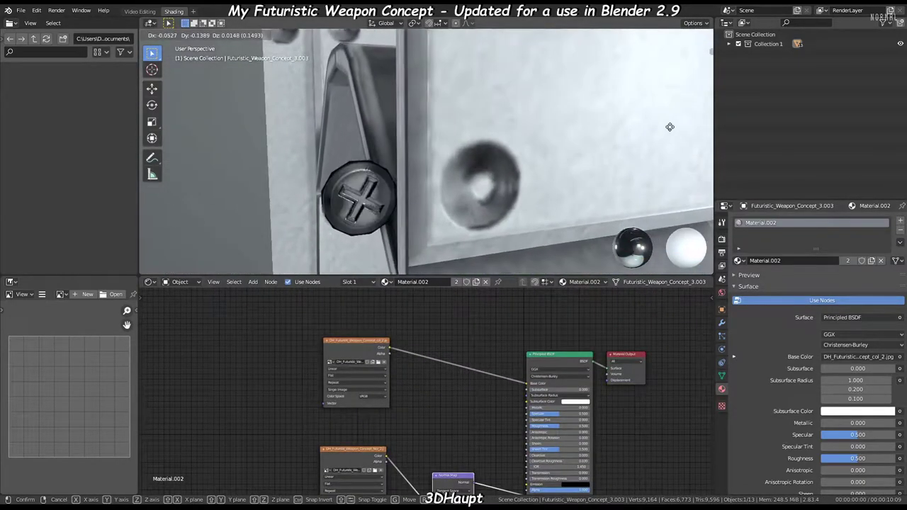
right_click(670, 127)
scroll(670, 127, "down", 3)
scroll(670, 127, "down", 3)
scroll(426, 390, "down", 1)
key("g")
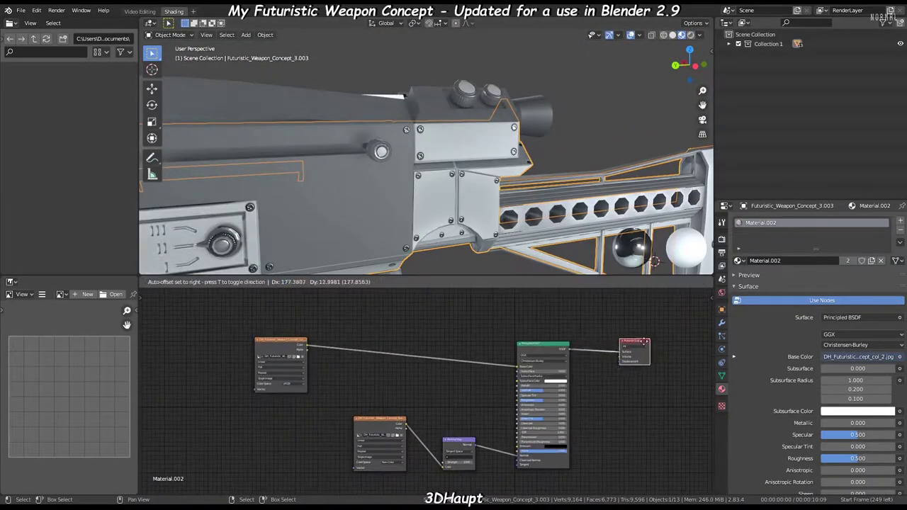
middle_click_drag(381, 292, 520, 296)
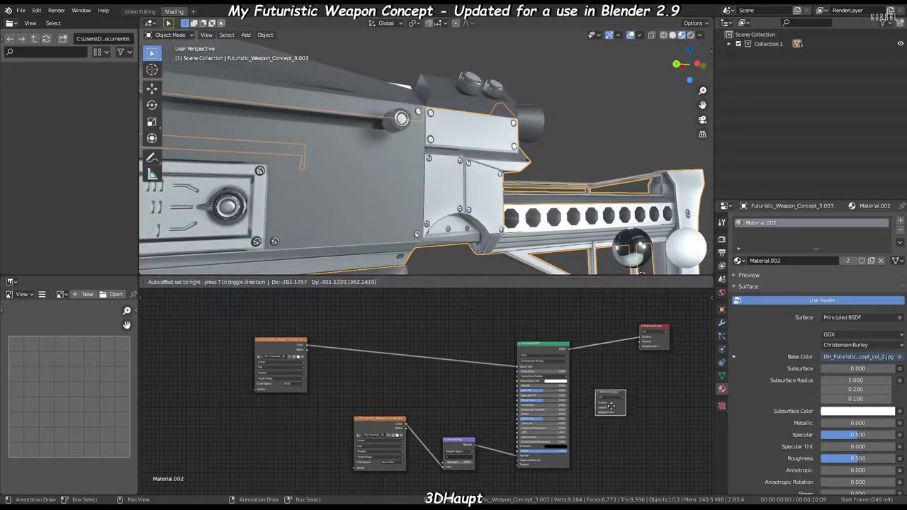
scroll(487, 318, "up", 3)
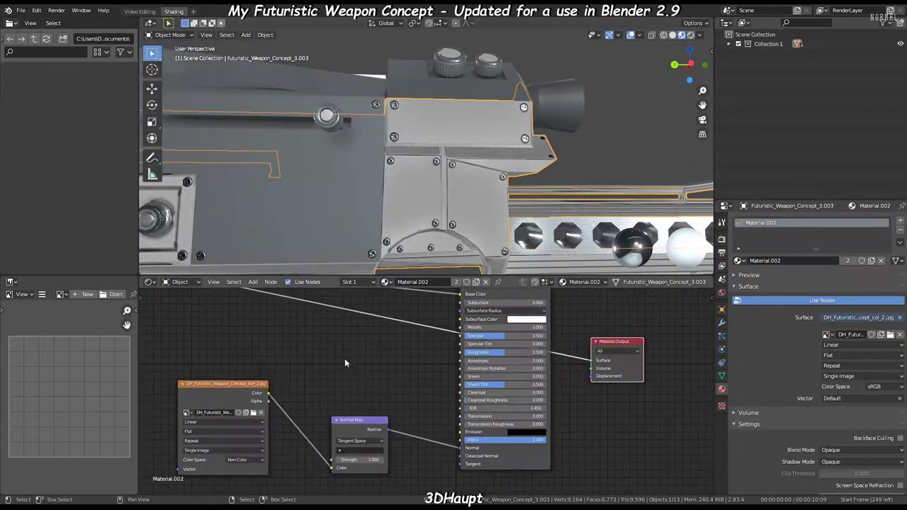
- Add an Invert node and insert it into the roughness link, previewing its output on the surface
left_click_drag(599, 391, 359, 375)
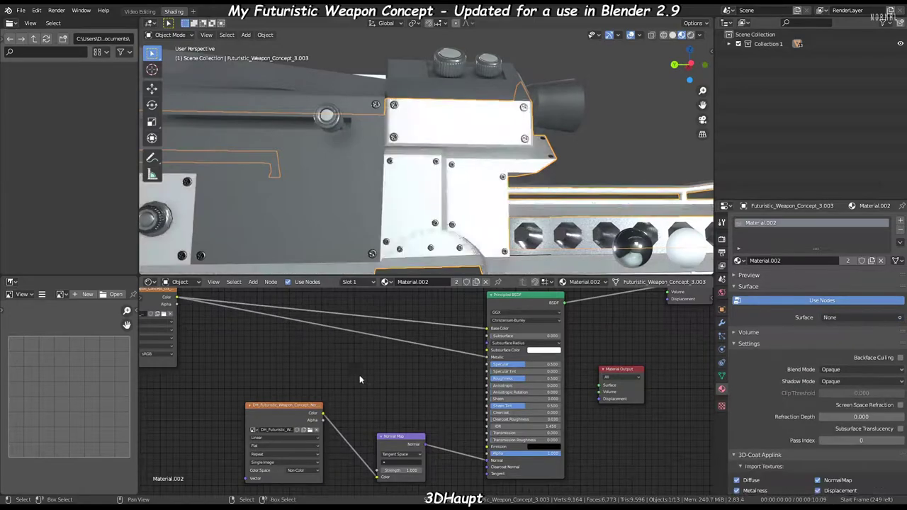
key("shift+a")
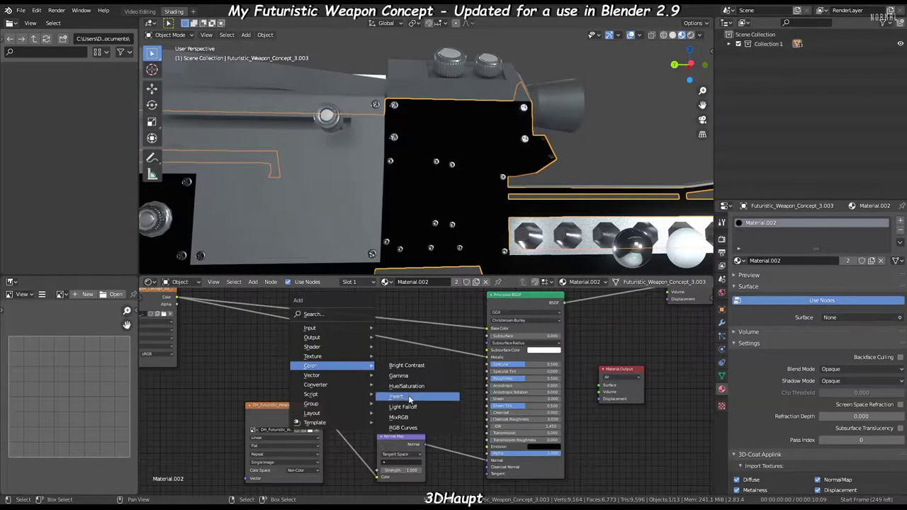
left_click_drag(360, 371, 600, 385)
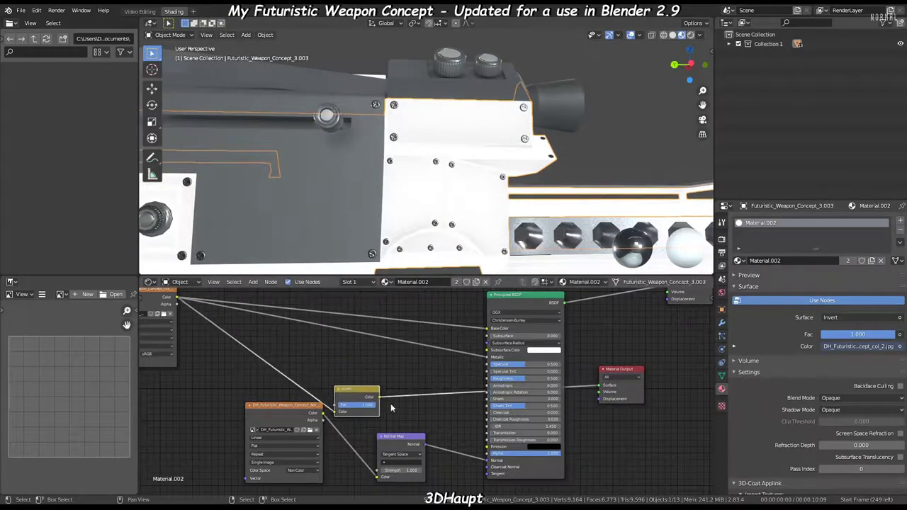
left_click_drag(486, 383, 488, 378)
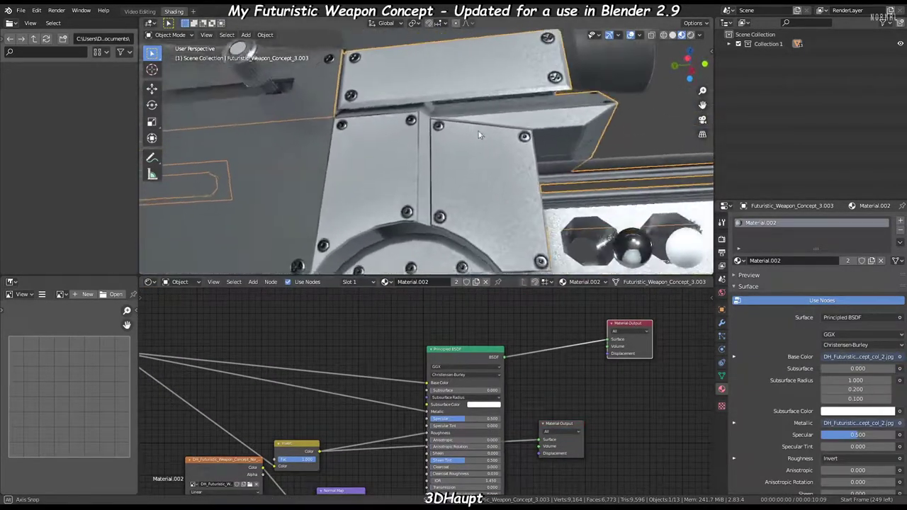
mouse_move(298, 440)
left_mouse_down()
mouse_move(310, 422)
mouse_move(314, 437)
left_mouse_up()
mouse_move(496, 170)
middle_mouse_down()
mouse_move(522, 162)
mouse_move(482, 165)
mouse_move(496, 177)
middle_mouse_up()
left_click(560, 424)
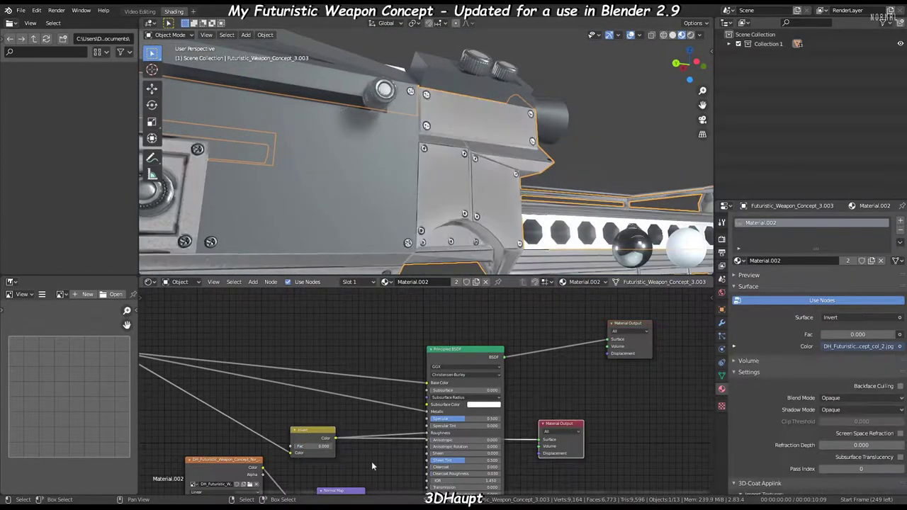
middle_click_drag(309, 445, 310, 420)
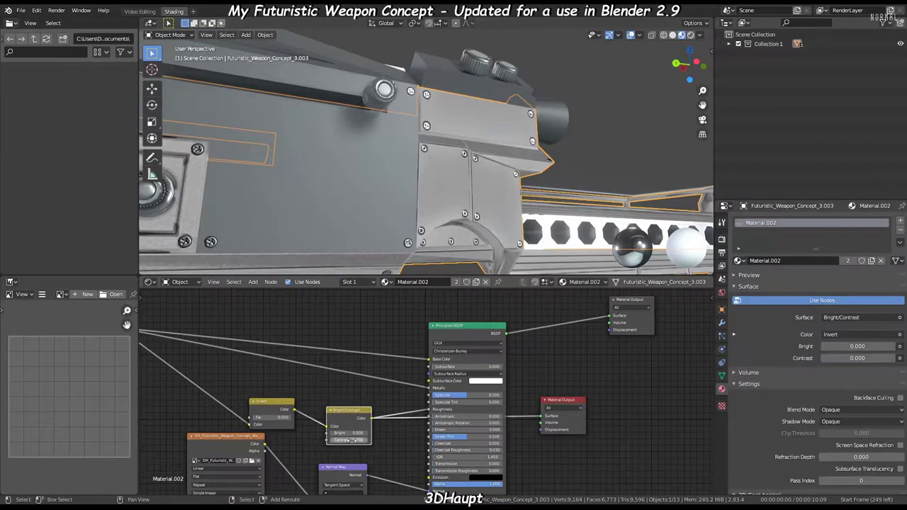
- Set the roughness Bright/Contrast node to Contrast 1.940 and Bright 0.610
mouse_move(352, 441)
left_mouse_down()
mouse_move(375, 440)
mouse_move(368, 432)
left_mouse_up()
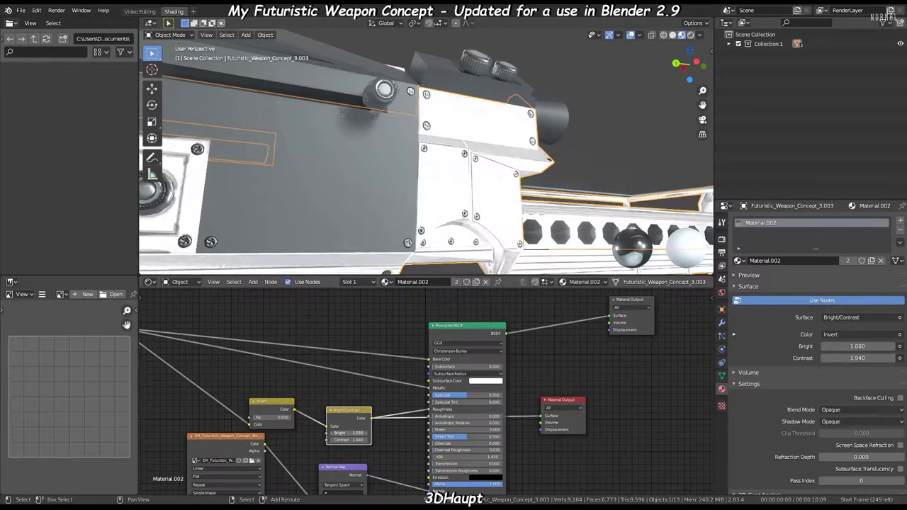
middle_click_drag(376, 170, 453, 177)
left_click(631, 312)
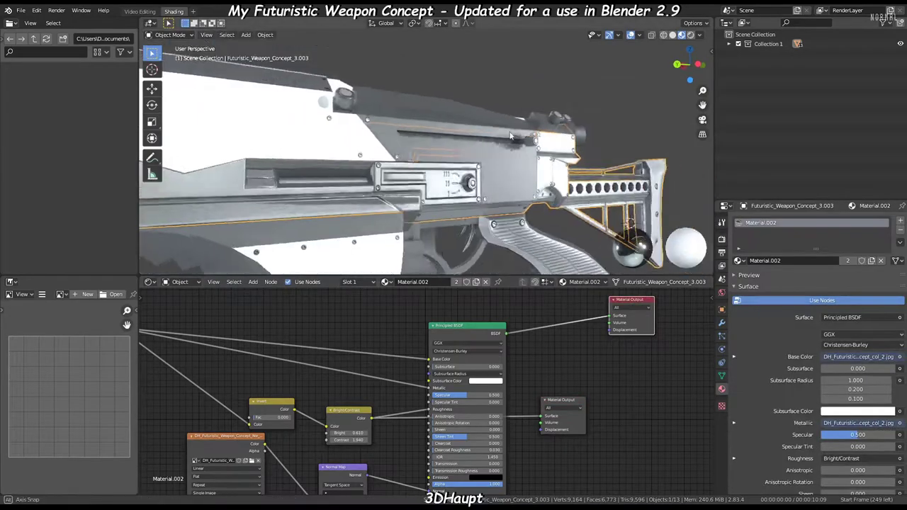
- Preview the Bright/Contrast result on the model and test a much lower brightness
middle_click_drag(425, 135, 431, 134)
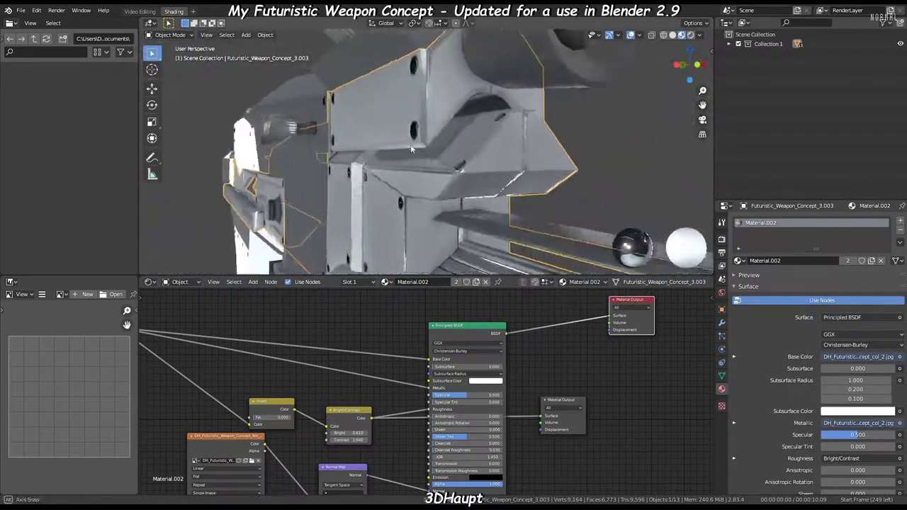
scroll(425, 394, "up", 1)
left_click(585, 402)
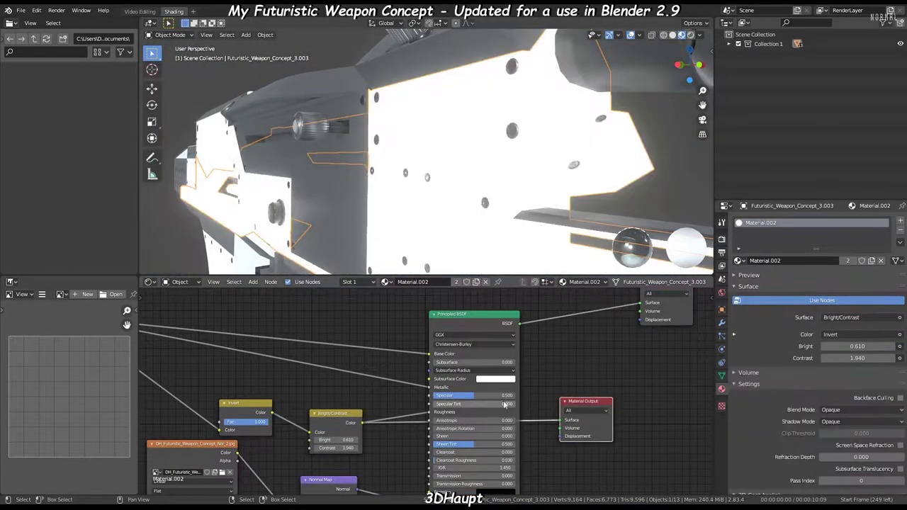
left_click_drag(333, 441, 305, 440)
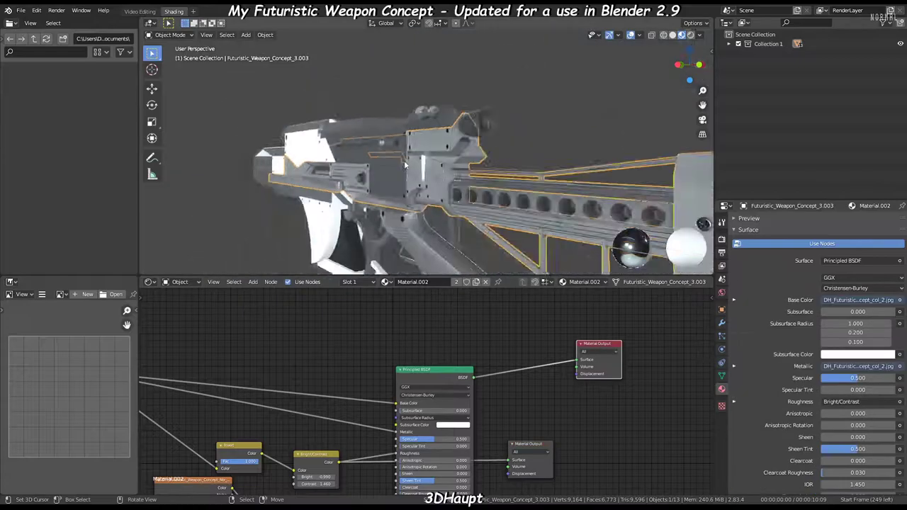
middle_click_drag(405, 165, 507, 155)
scroll(541, 389, "up", 2)
mouse_move(440, 213)
middle_mouse_down()
mouse_move(473, 237)
mouse_move(426, 177)
middle_mouse_up()
scroll(425, 390, "up", 2)
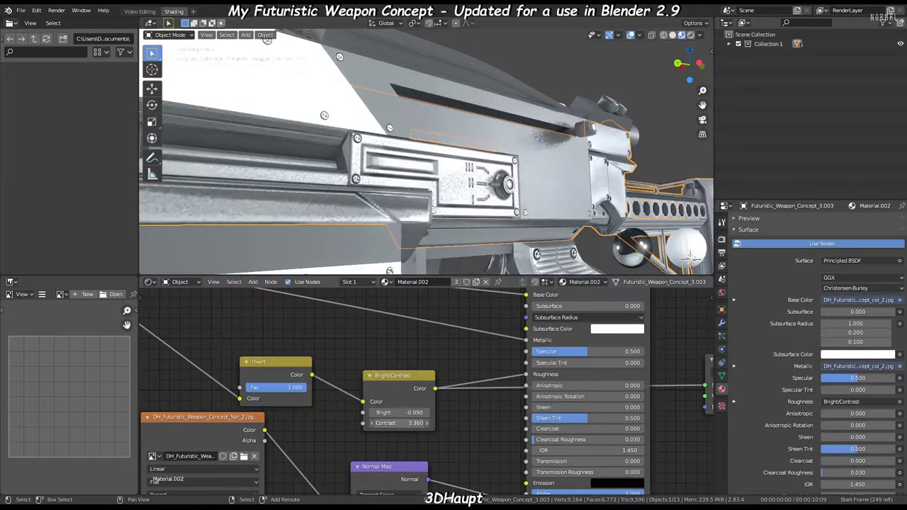
- Lower the roughness brightness below zero to -0.760 and judge the receiver's shading
left_click_drag(410, 413, 387, 413)
middle_click_drag(425, 170, 461, 172)
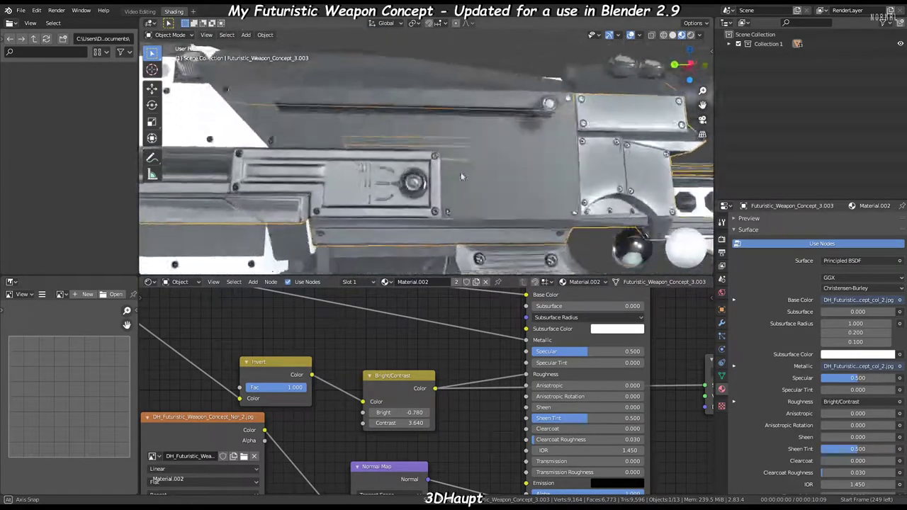
left_click_drag(411, 413, 386, 412)
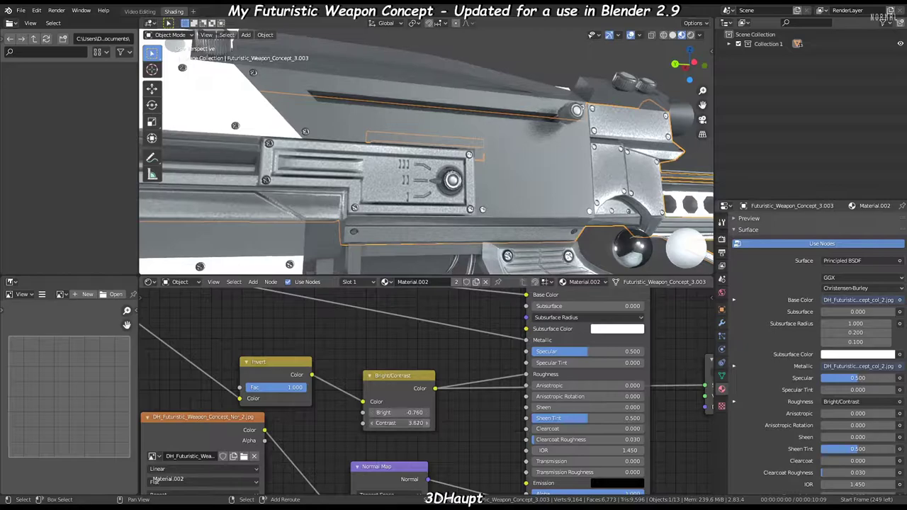
scroll(447, 125, "down", 4)
scroll(454, 163, "up", 3)
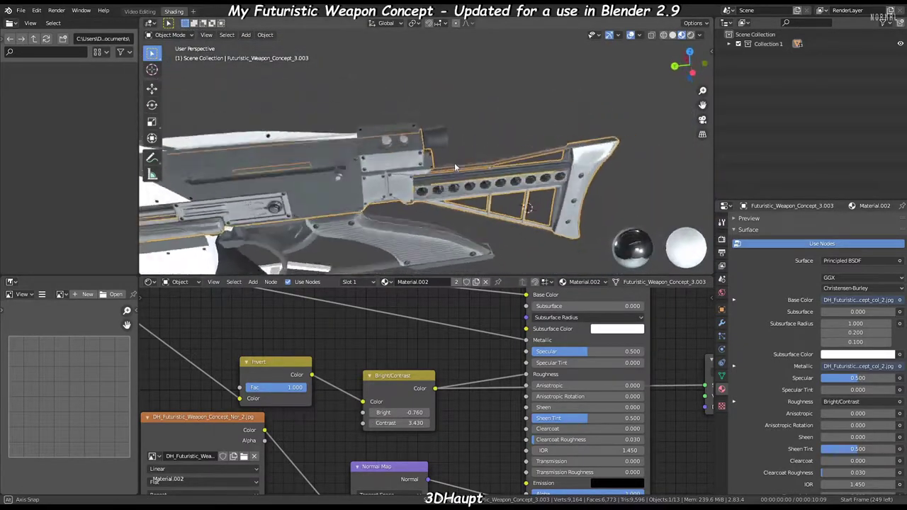
middle_click_drag(454, 162, 425, 184)
- Set the shader's Metallic value to 1.000
middle_click_drag(486, 348, 468, 367)
scroll(574, 384, "down", 2)
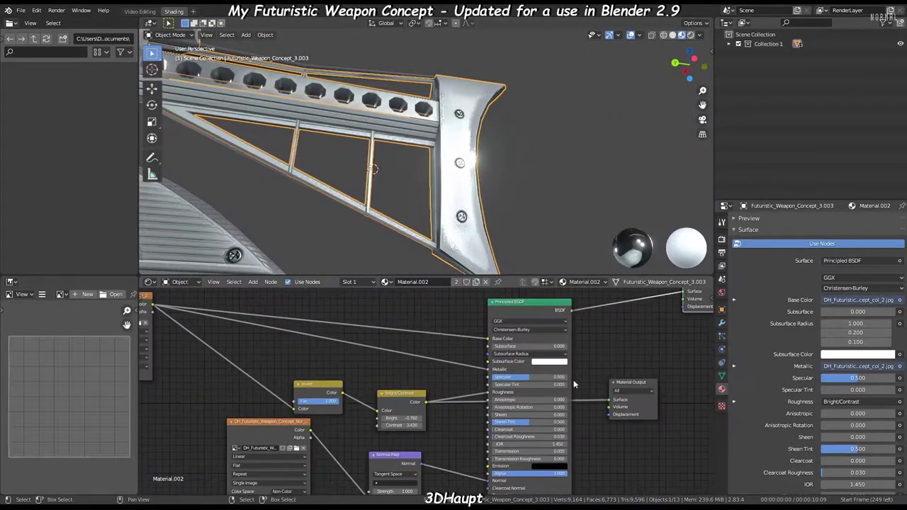
left_click_drag(506, 369, 553, 369)
middle_click_drag(397, 177, 450, 260)
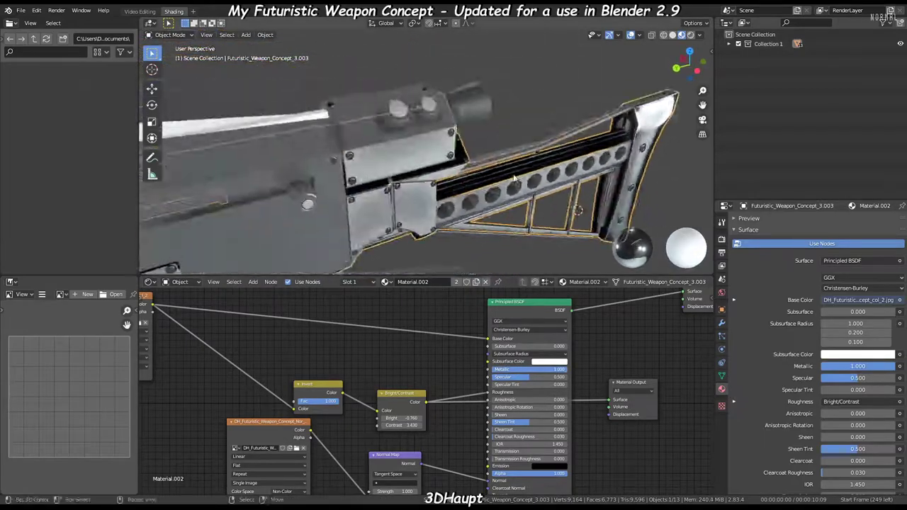
- Connect Bright/Contrast to the second output's Surface and move that output node lower
left_click_drag(594, 388, 609, 400)
left_click_drag(629, 383, 636, 406)
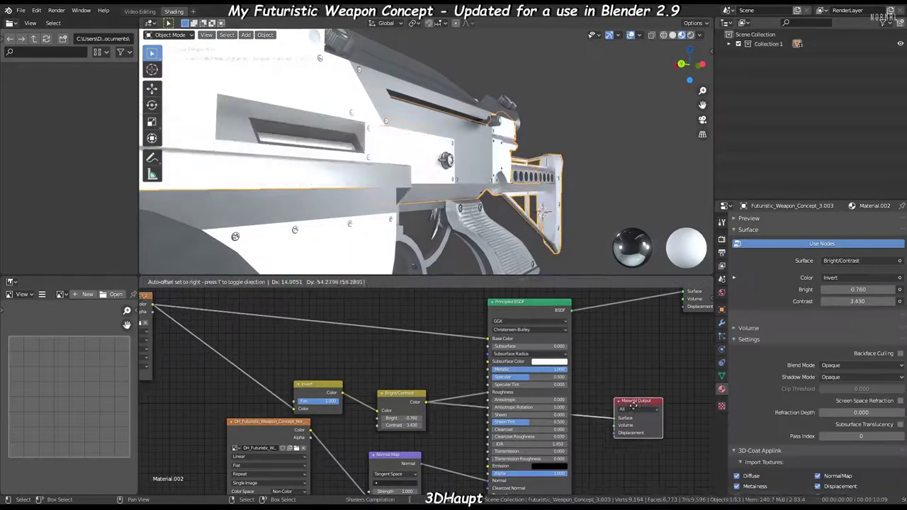
left_click_drag(624, 346, 626, 387)
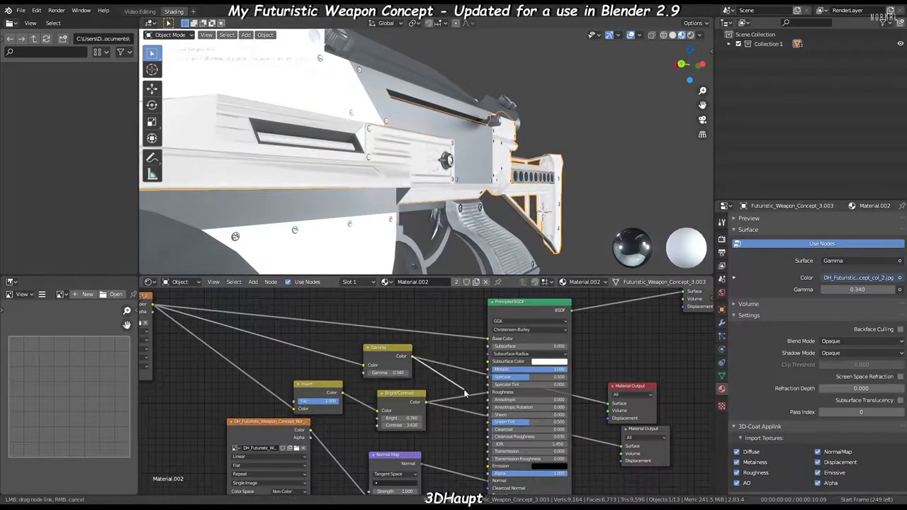
- Connect the Gamma node's result to the shader's Metallic input
middle_click_drag(488, 374, 425, 401)
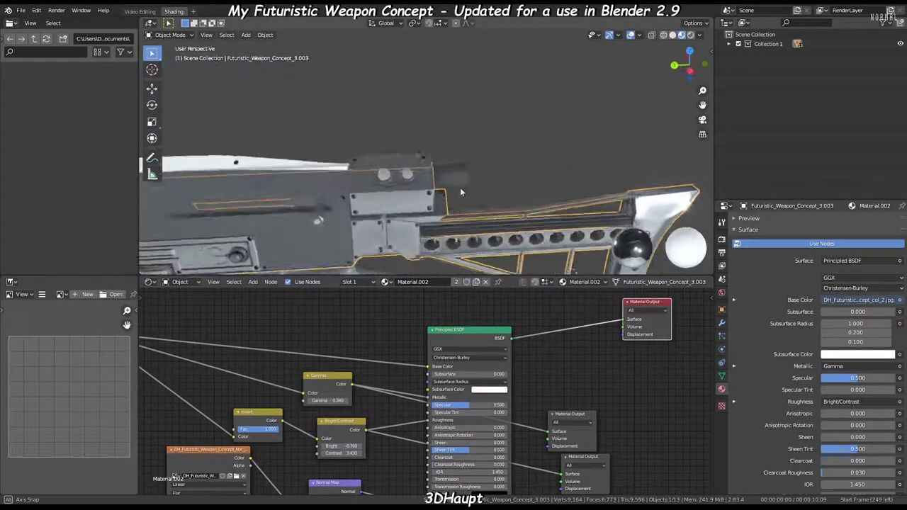
mouse_move(460, 187)
middle_mouse_down()
mouse_move(418, 171)
mouse_move(426, 65)
middle_mouse_up()
scroll(423, 412, "up", 2)
scroll(423, 412, "up", 2)
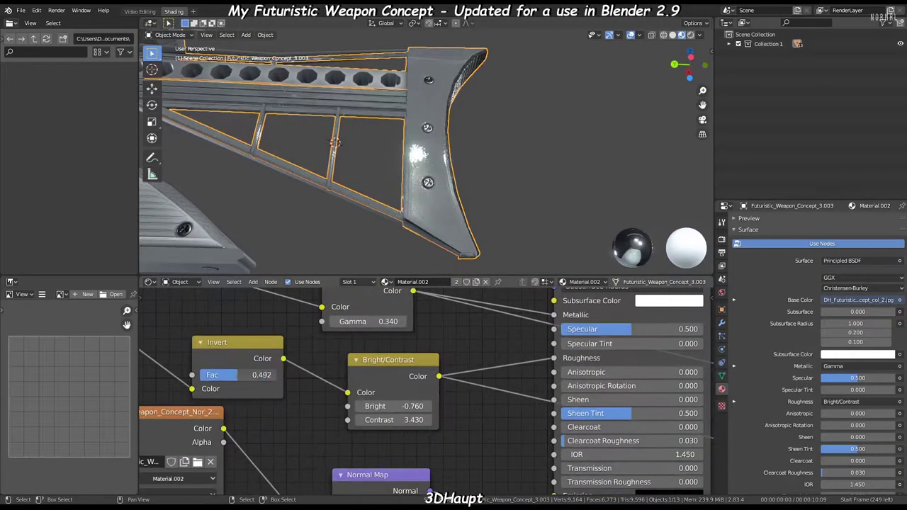
- Adjust the roughness brightness and preview the roughness map on the weapon
left_click_drag(407, 407, 425, 407)
middle_click_drag(447, 169, 421, 239)
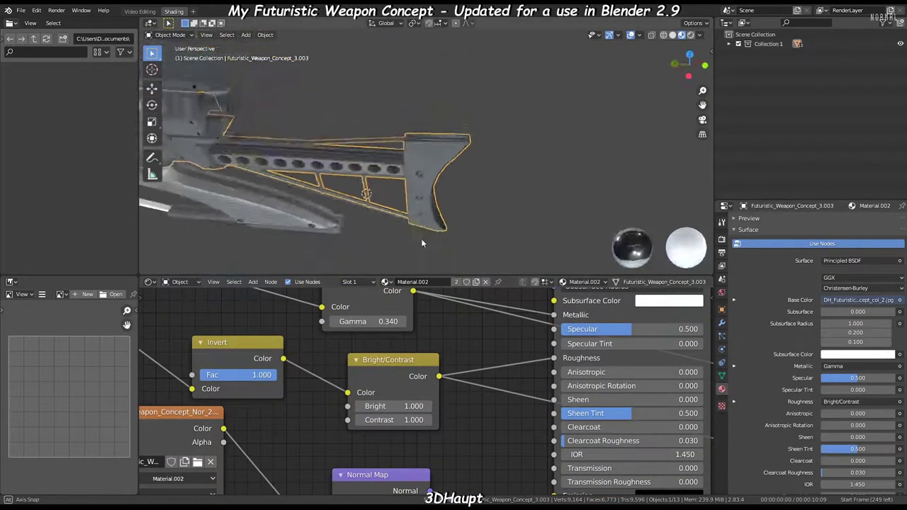
scroll(497, 397, "down", 2)
left_click(618, 431)
scroll(421, 402, "up", 2)
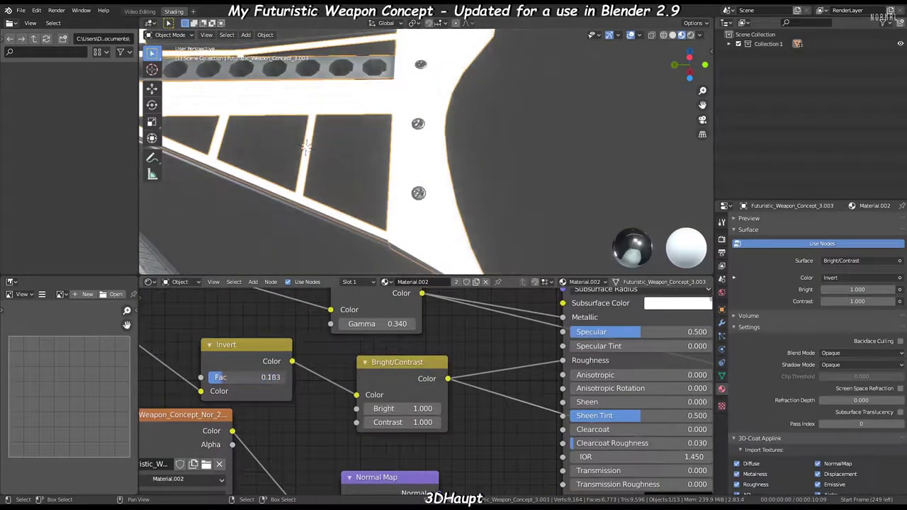
scroll(222, 378, "down", 2)
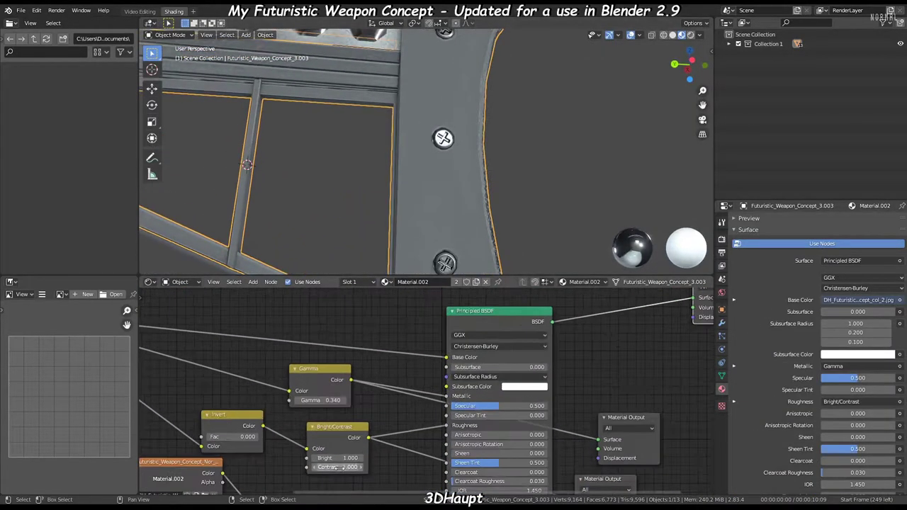
- Inspect the roughness map on the textured surface, riveted panels and rear grip
middle_click_drag(502, 149, 492, 110)
scroll(482, 170, "up", 3)
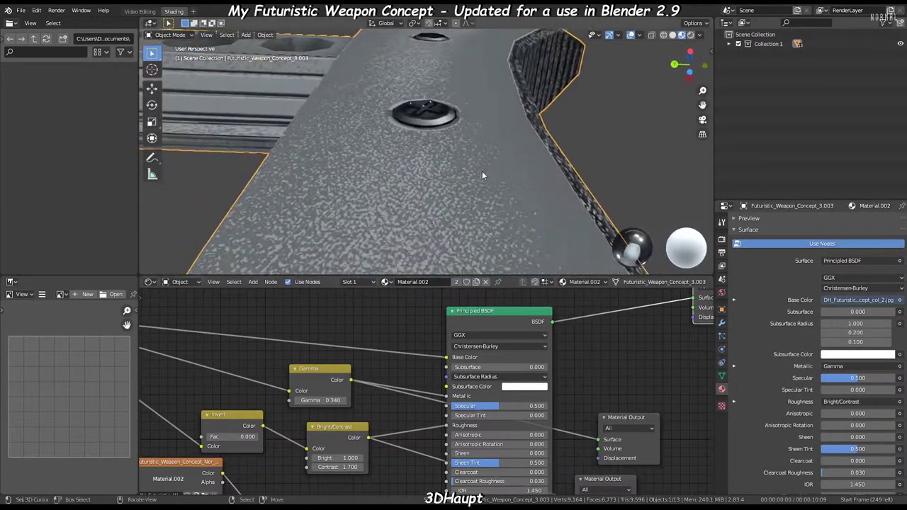
scroll(497, 170, "down", 3)
middle_click_drag(496, 170, 521, 163)
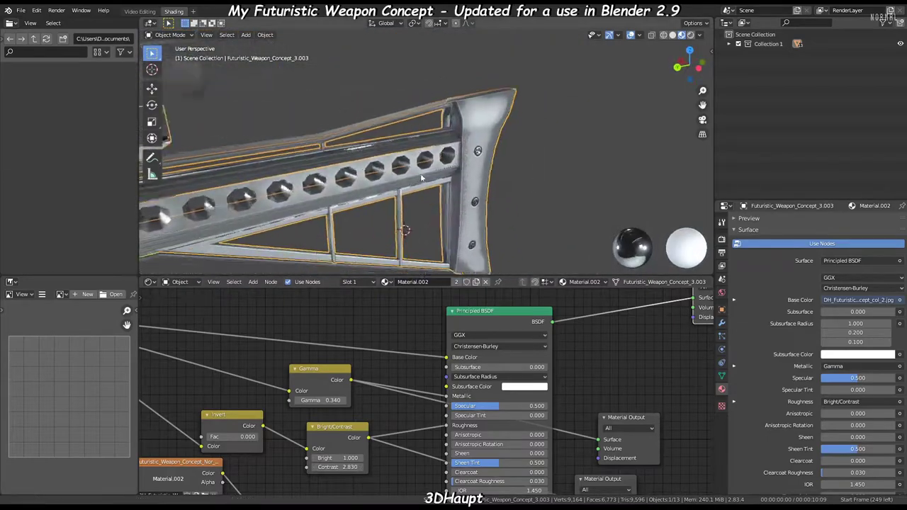
scroll(482, 210, "up", 3)
middle_click_drag(482, 210, 468, 127, "shift")
scroll(567, 354, "down", 2)
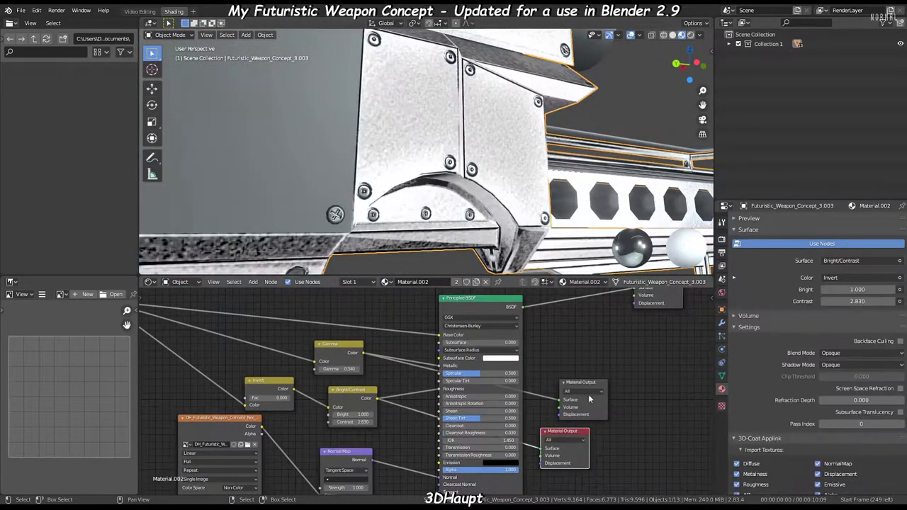
scroll(497, 170, "down", 3)
middle_click_drag(496, 170, 538, 156)
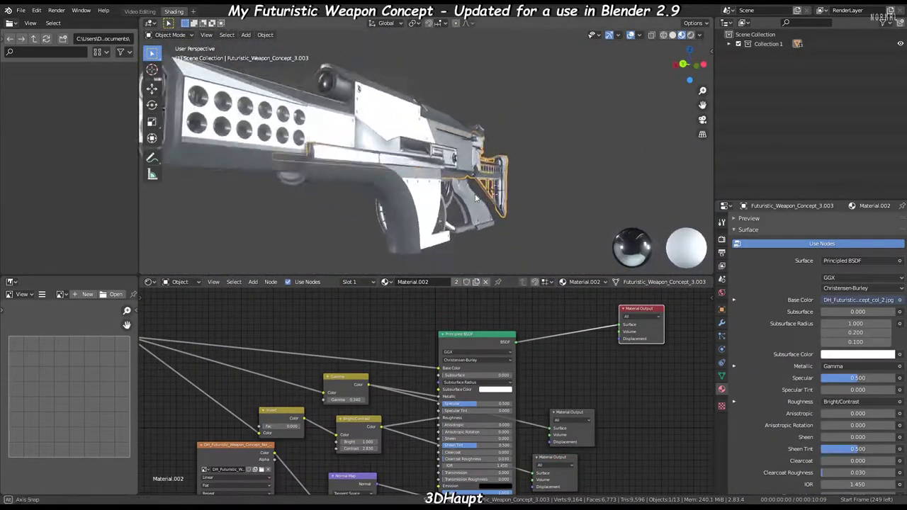
scroll(539, 156, "up", 3)
- Add an EdgeSplit modifier and a Triangulate modifier to the weapon
left_click(722, 323)
left_click(815, 242)
left_click(723, 402)
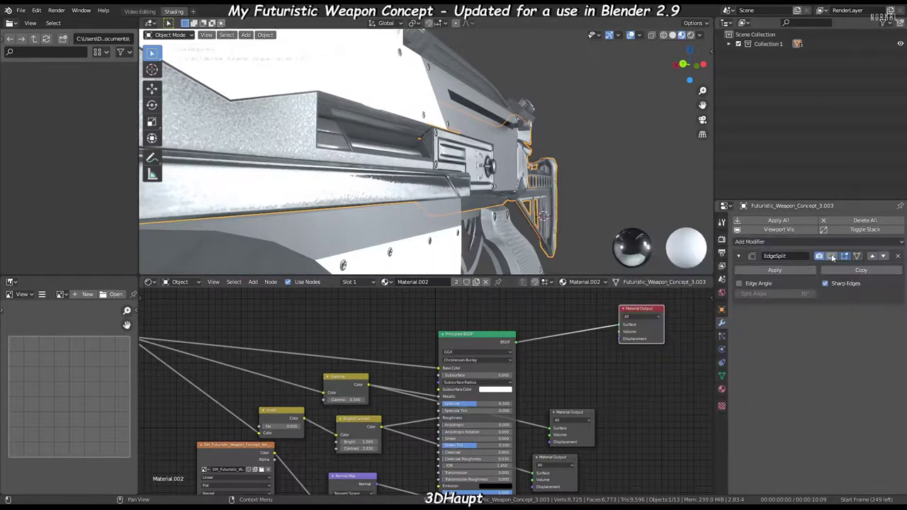
left_click(772, 242)
left_click(716, 415)
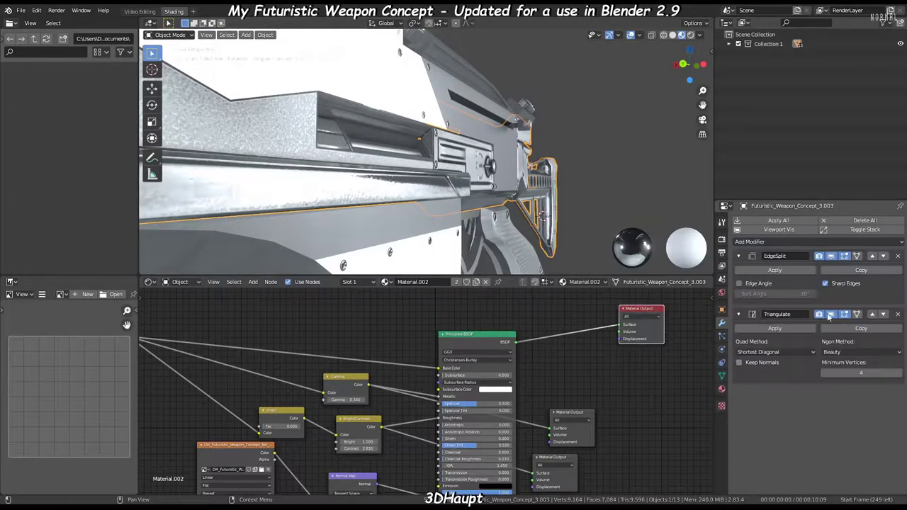
- Review the whole gun's shading from the rear stock to the body
mouse_move(582, 155)
middle_mouse_down()
mouse_move(550, 133)
mouse_move(444, 127)
mouse_move(470, 124)
middle_mouse_up()
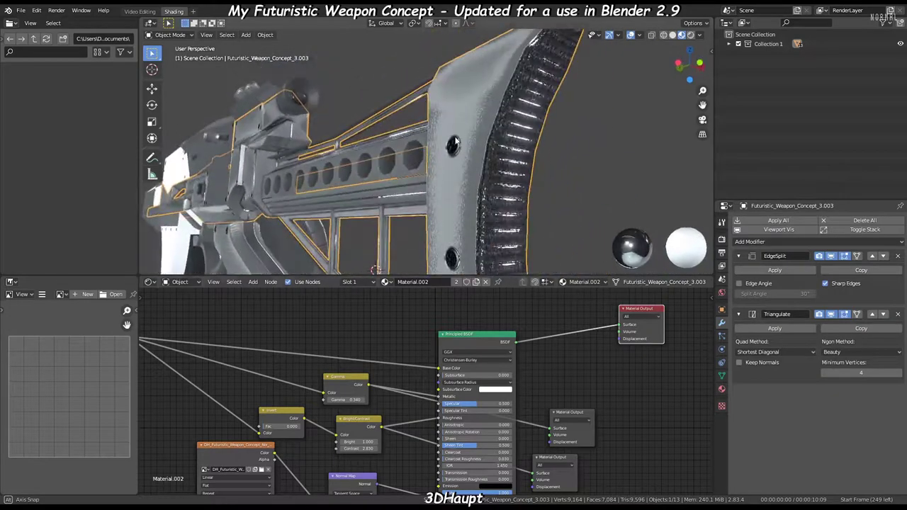
middle_click_drag(498, 431, 555, 380)
scroll(440, 391, "up", 2)
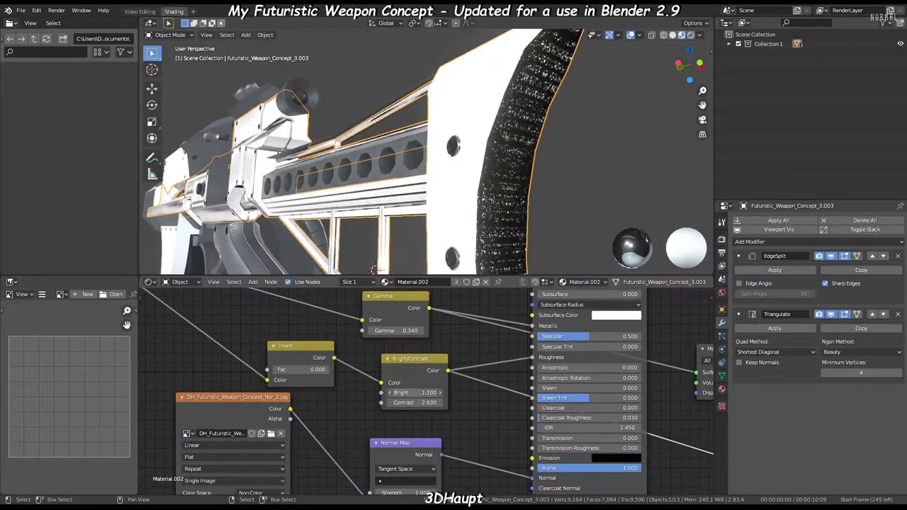
scroll(368, 170, "down", 5)
scroll(496, 390, "down", 3)
middle_click_drag(496, 355, 608, 333)
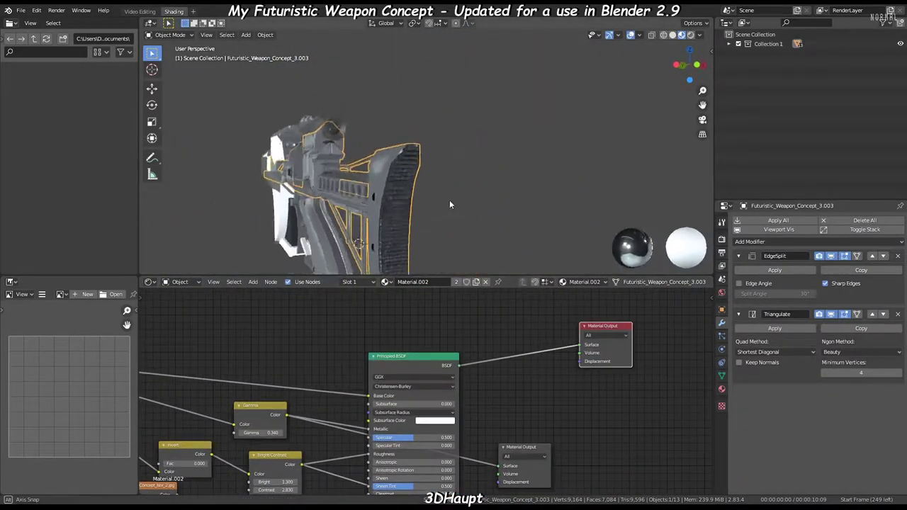
mouse_move(450, 205)
middle_mouse_down()
mouse_move(397, 184)
mouse_move(425, 212)
middle_mouse_up()
scroll(397, 184, "up", 4)
scroll(397, 185, "up", 2)
mouse_move(524, 455)
middle_mouse_down()
mouse_move(540, 412)
mouse_move(571, 385)
middle_mouse_up()
middle_click_drag(513, 104, 479, 223)
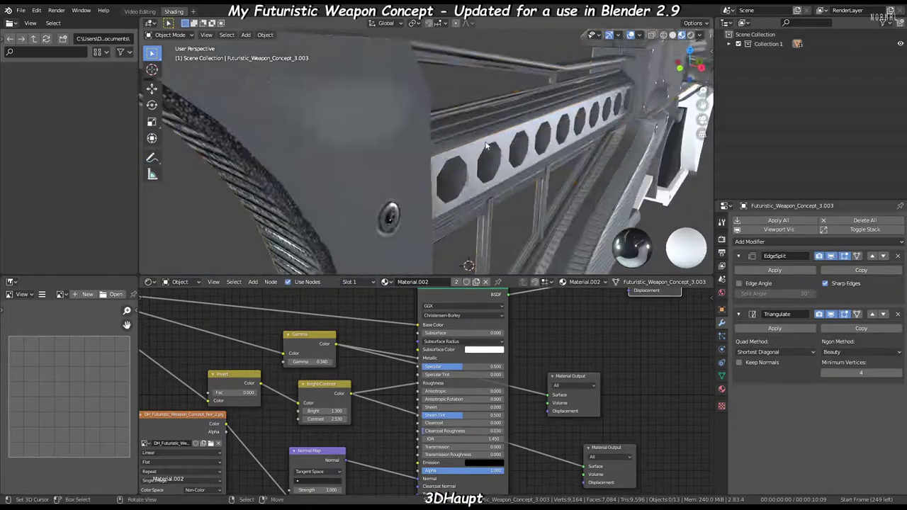
mouse_move(479, 223)
middle_mouse_down()
mouse_move(412, 189)
mouse_move(388, 164)
middle_mouse_up()
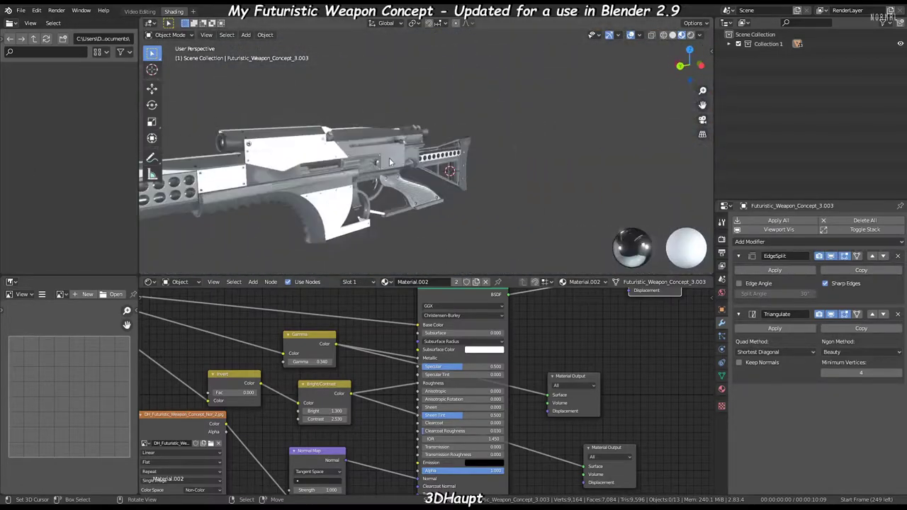
key("shift+a")
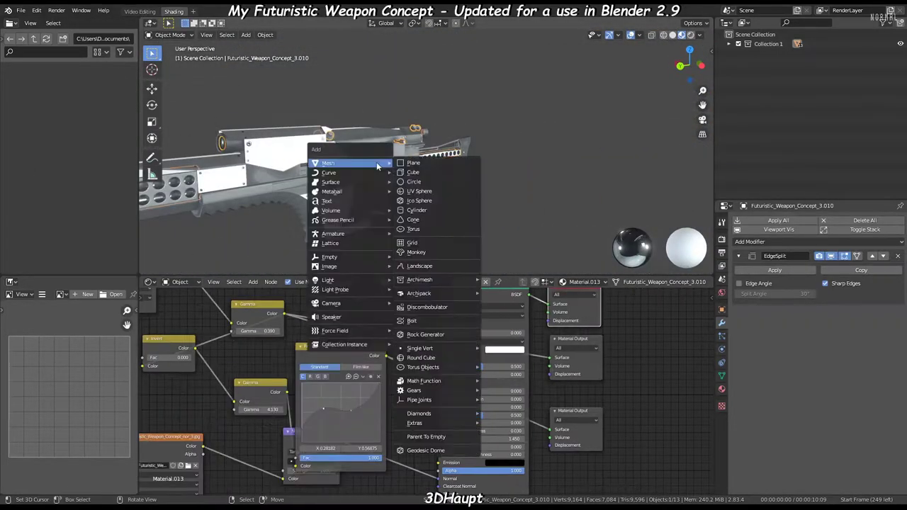
- Add a camera with the TriLamp back, fill and key lights, and select the back lamp
left_click(424, 320)
left_click(511, 76)
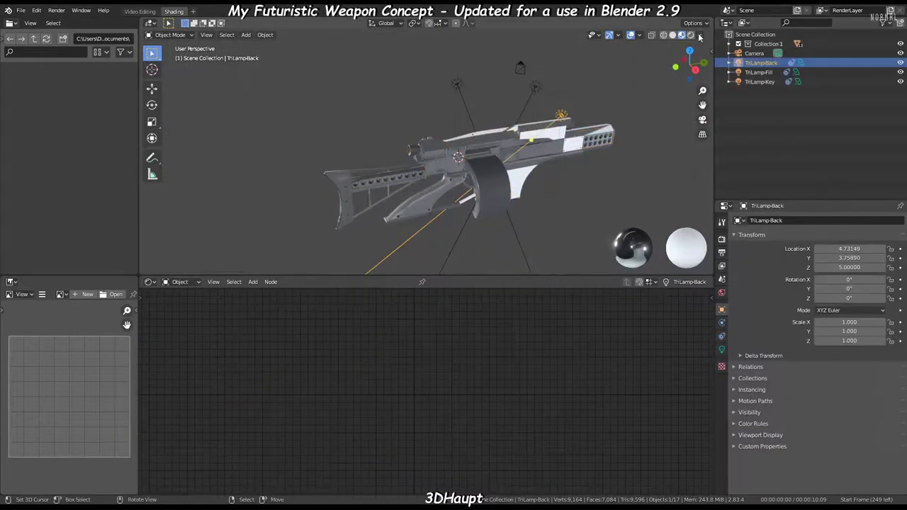
left_click(700, 34)
- Select the gun body part to bring up Material.002's nodes
middle_click_drag(561, 117, 523, 147)
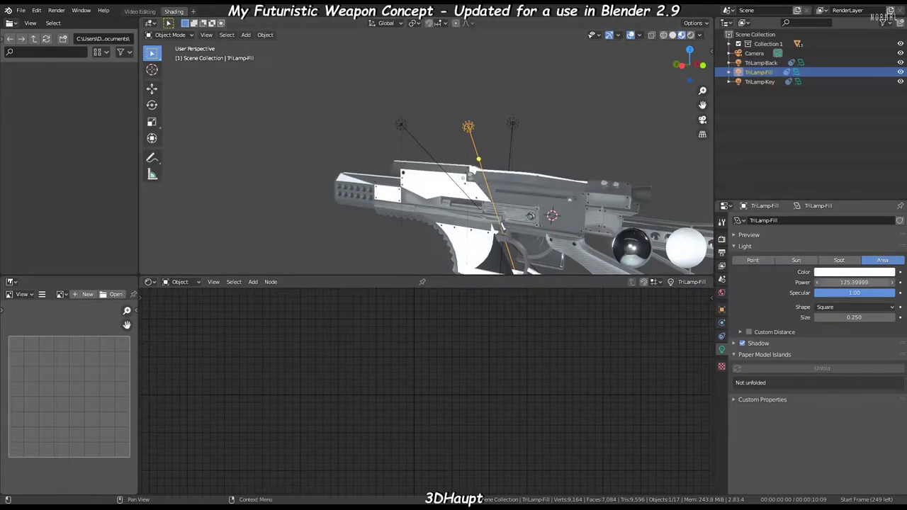
scroll(397, 170, "up", 3)
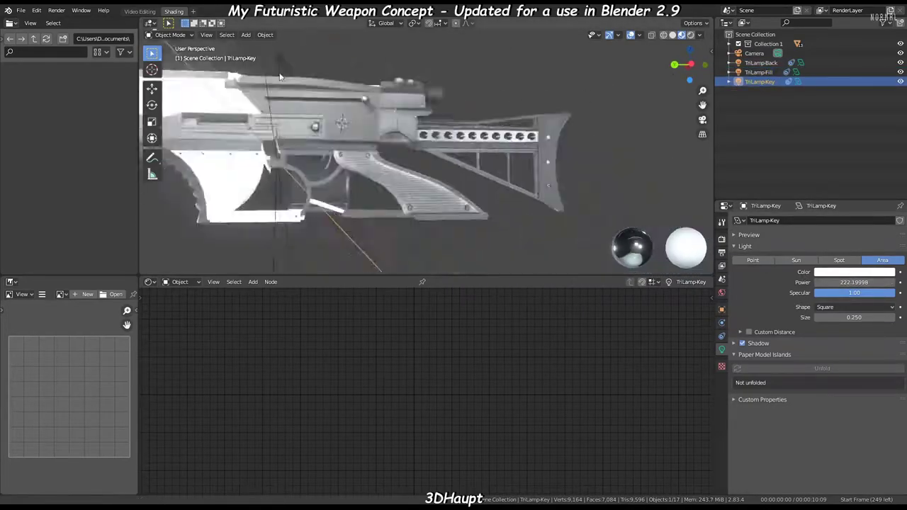
scroll(369, 163, "up", 3)
mouse_move(319, 177)
middle_mouse_down()
mouse_move(419, 99)
mouse_move(429, 170)
mouse_move(368, 212)
middle_mouse_up()
left_click(428, 170)
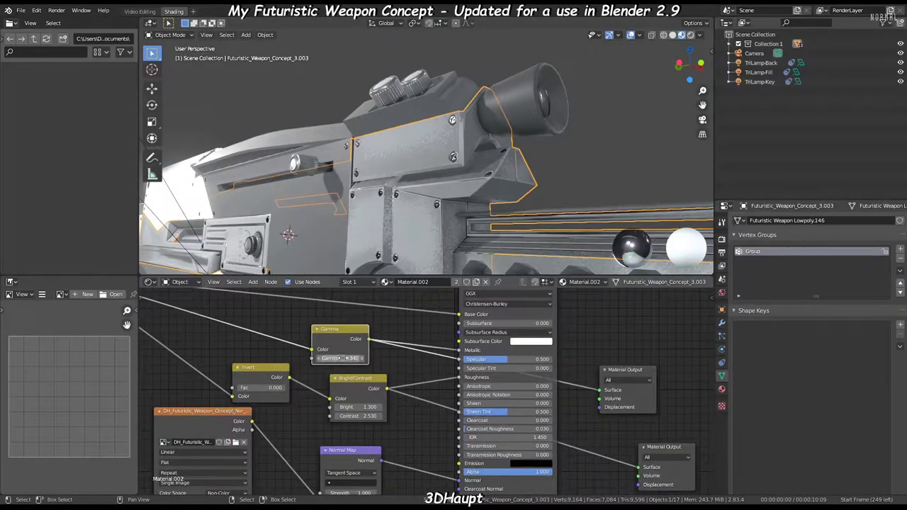
- Lower the Gamma to 0.210, raise the contrast and make the lower output active
left_click_drag(339, 358, 312, 358)
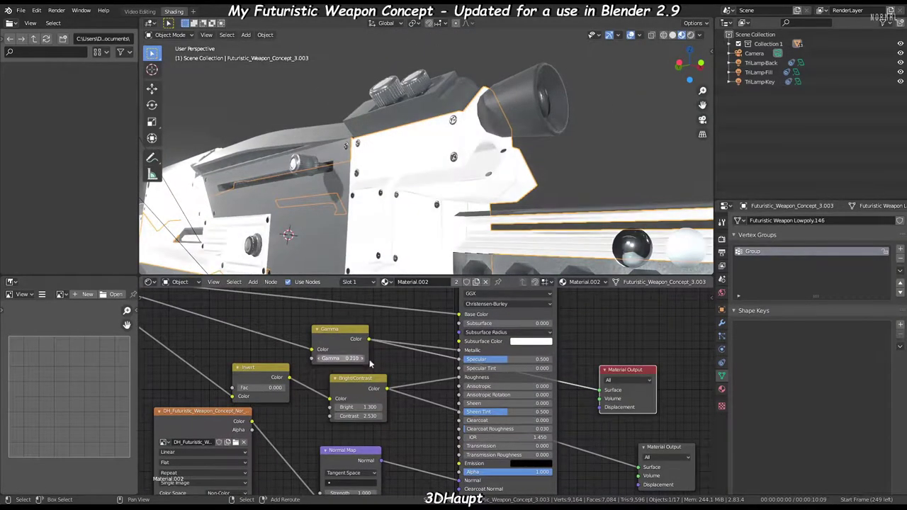
scroll(370, 363, "down", 1)
middle_click_drag(425, 178, 496, 177)
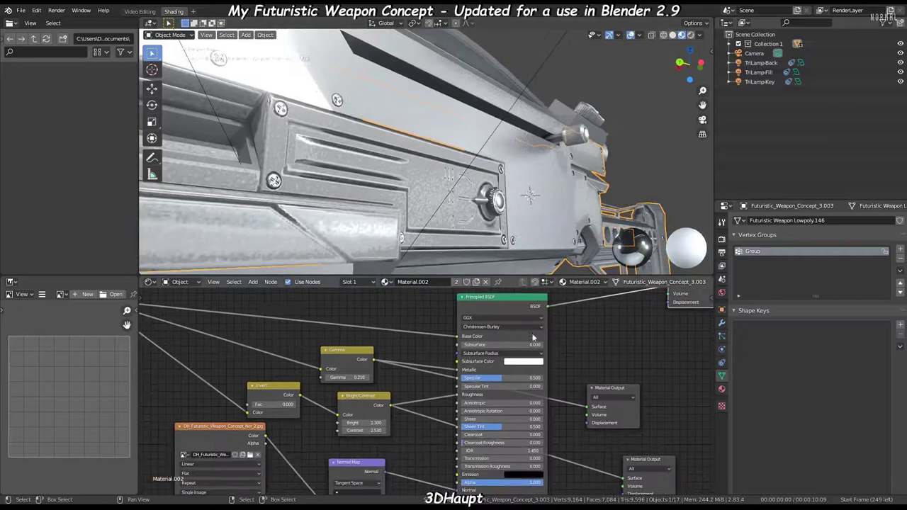
scroll(319, 468, "up", 1)
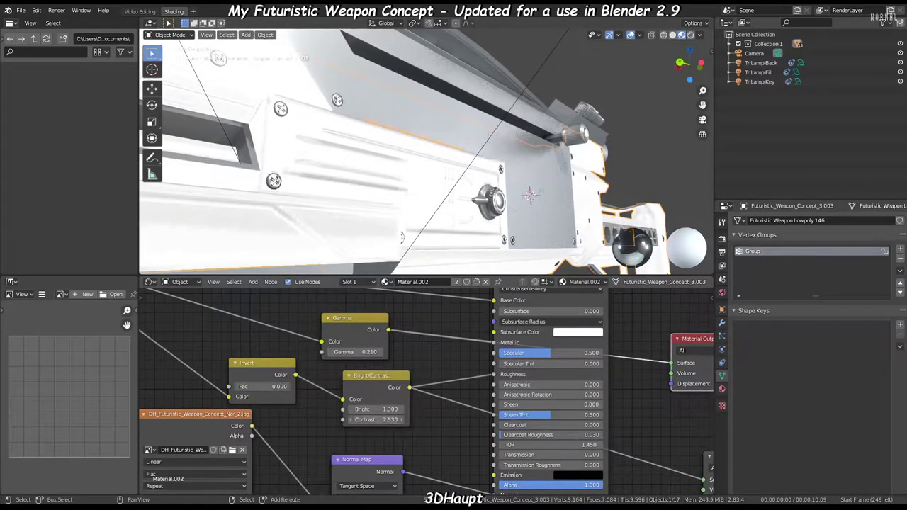
scroll(389, 420, "down", 1)
mouse_move(389, 420)
left_mouse_down()
mouse_move(369, 419)
mouse_move(404, 413)
left_mouse_up()
left_click(670, 443)
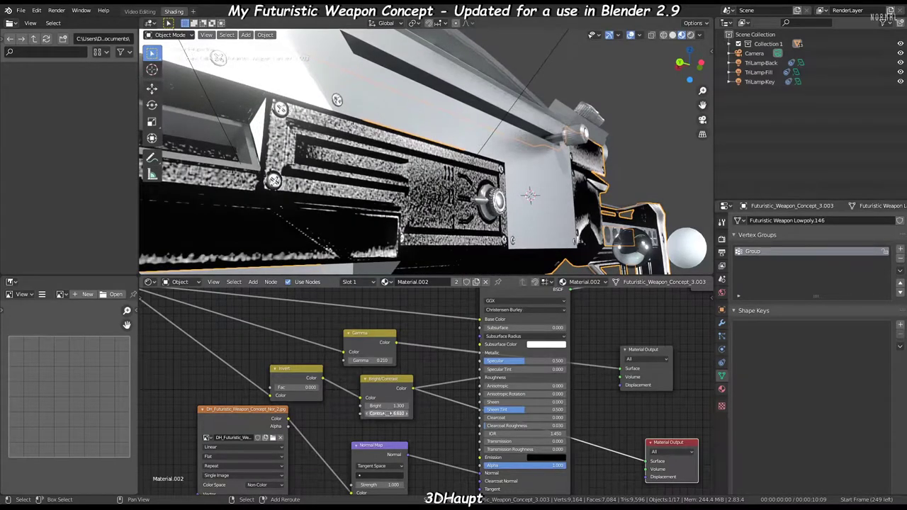
- Raise the Invert Fac to about 0.26 and set Bright to 1.180
left_click_drag(290, 387, 312, 387)
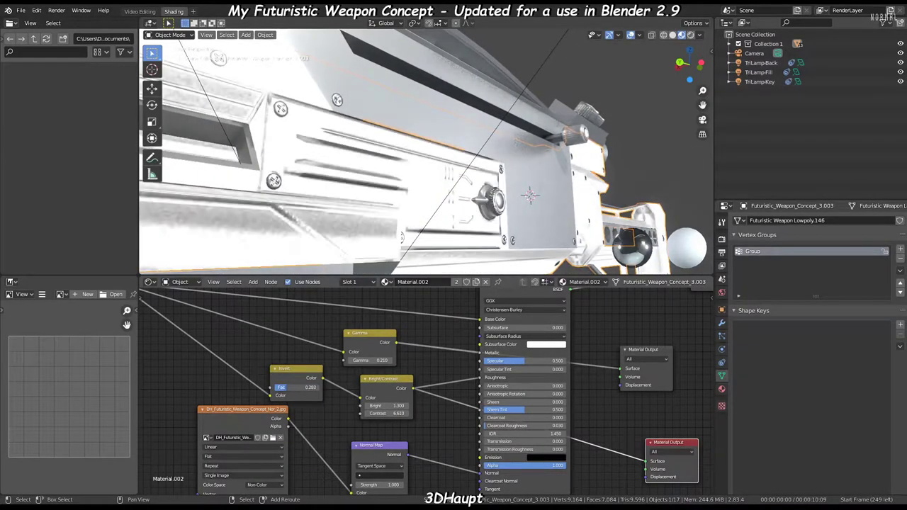
left_click_drag(389, 405, 376, 406)
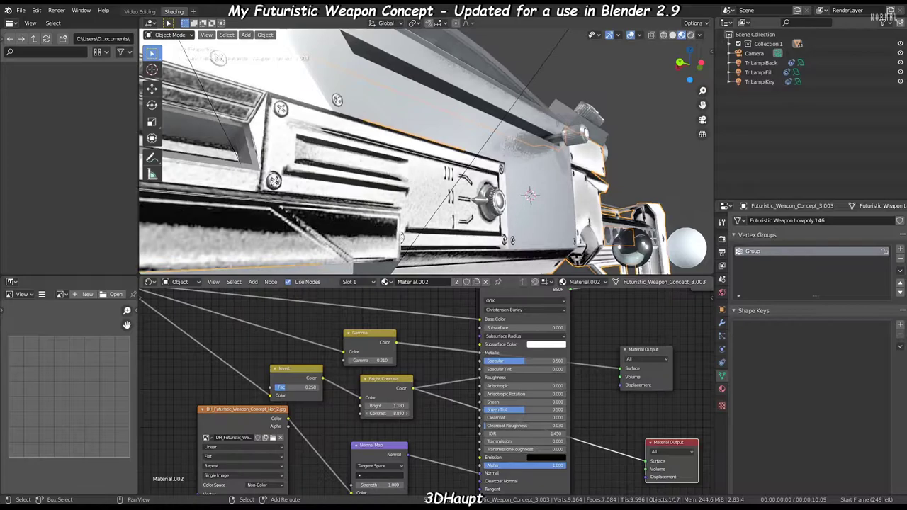
middle_click_drag(482, 138, 426, 177)
scroll(499, 386, "down", 1)
key("shift+a")
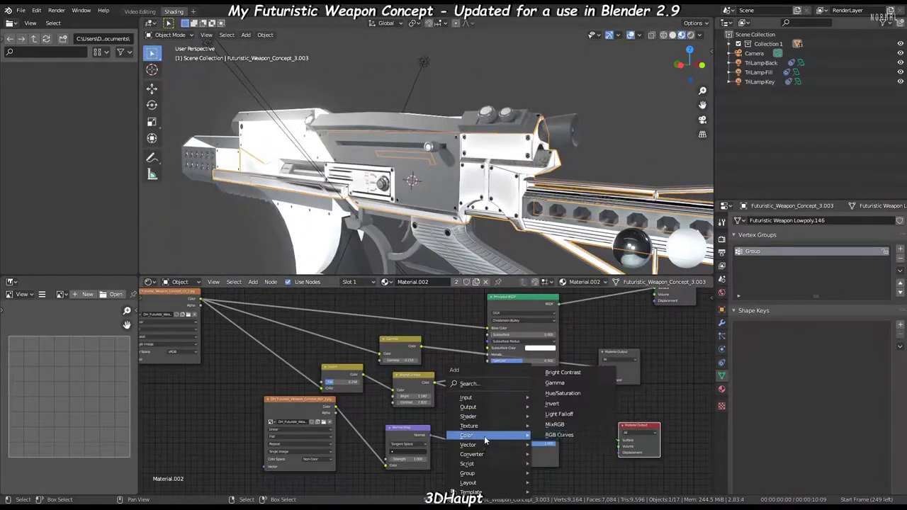
- Place an RGB Curves node and pull its curve point down to about Y 0.37
left_click(489, 432)
scroll(506, 374, "up", 4)
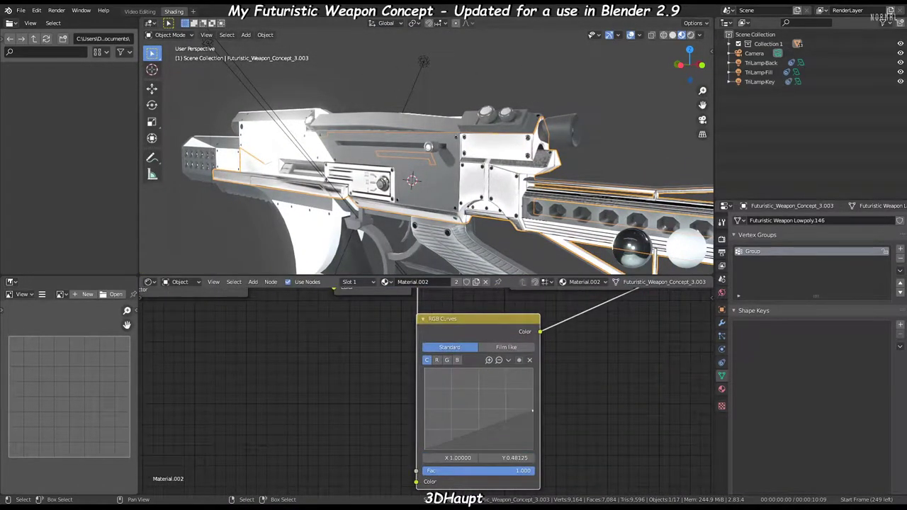
scroll(484, 448, "down", 4)
scroll(471, 330, "down", 1)
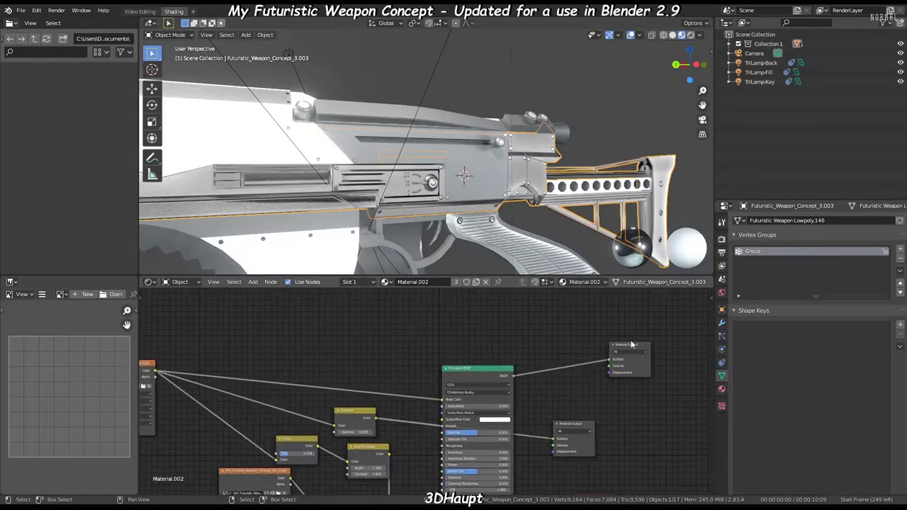
scroll(326, 375, "up", 1)
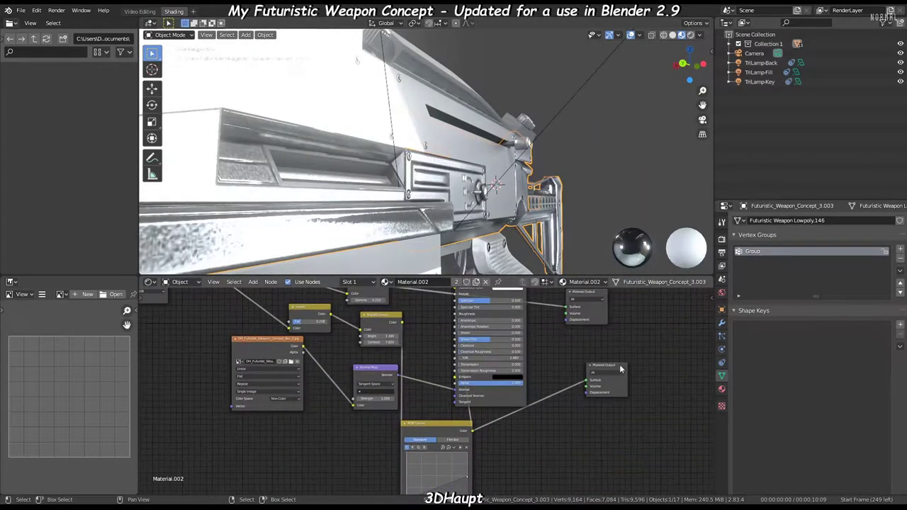
scroll(311, 368, "up", 1)
scroll(296, 358, "up", 2)
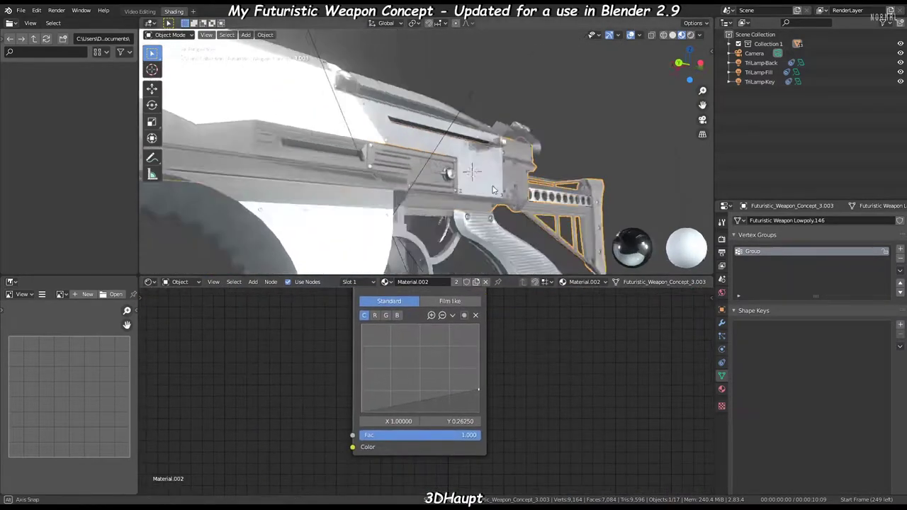
key("Home")
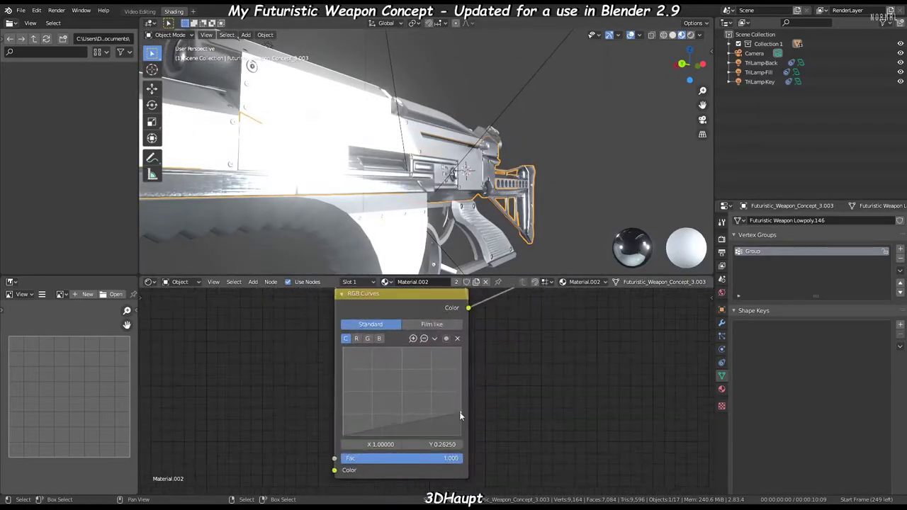
middle_click_drag(464, 212, 465, 206)
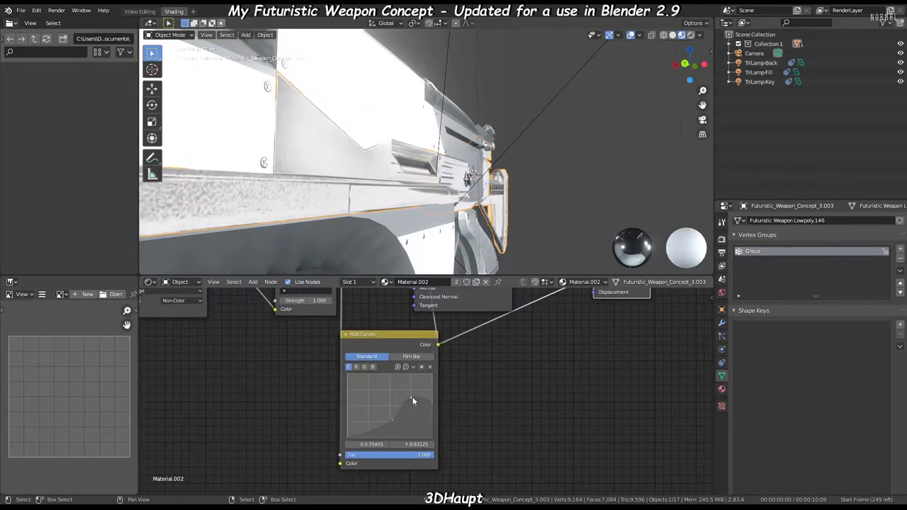
left_click_drag(414, 402, 413, 415)
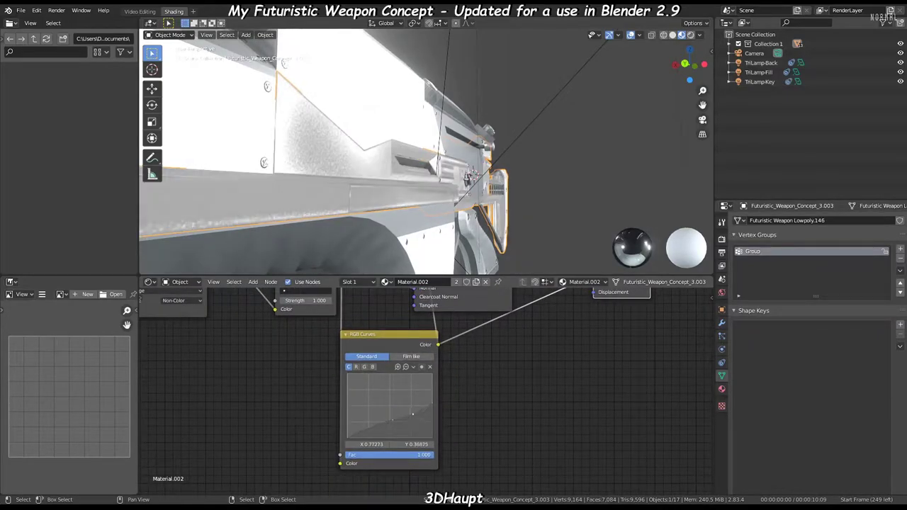
mouse_move(510, 163)
middle_mouse_down()
mouse_move(543, 146)
mouse_move(516, 152)
middle_mouse_up()
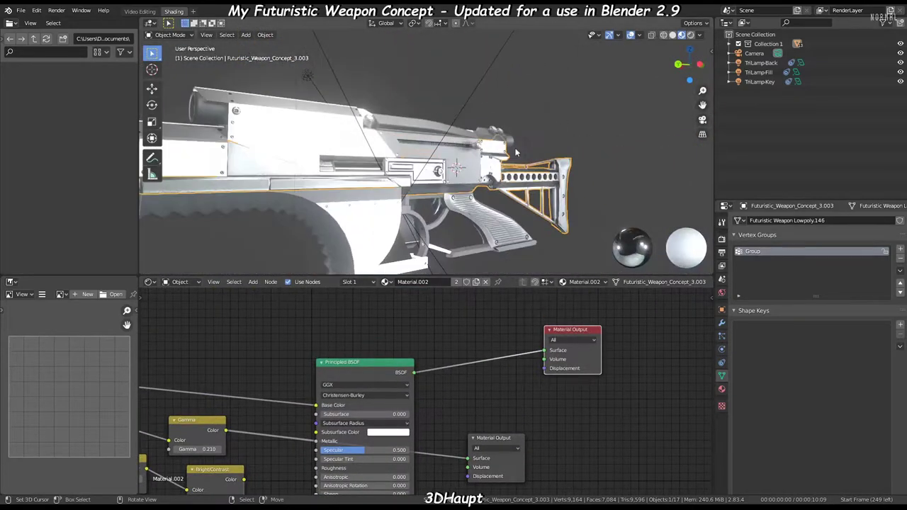
- Move the TriLamp-Fill lamp to a new position around the weapon
middle_click_drag(516, 154, 478, 74)
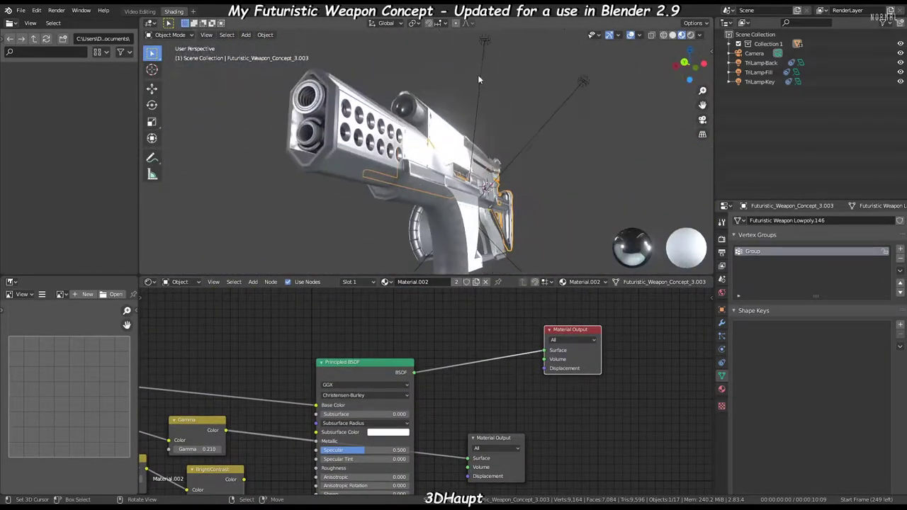
left_click(478, 74)
key("g")
left_click(379, 94)
middle_click_drag(379, 93, 431, 113)
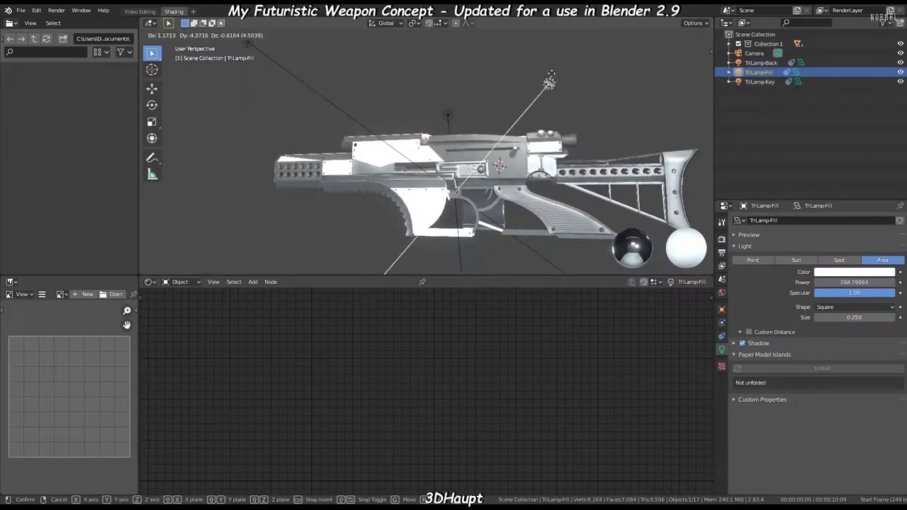
- Save the Blender file and reselect the weapon body part
left_click(550, 75)
middle_click_drag(551, 75, 461, 113)
left_click(20, 10)
left_click(32, 90)
middle_click_drag(397, 142, 496, 170)
left_click(425, 156)
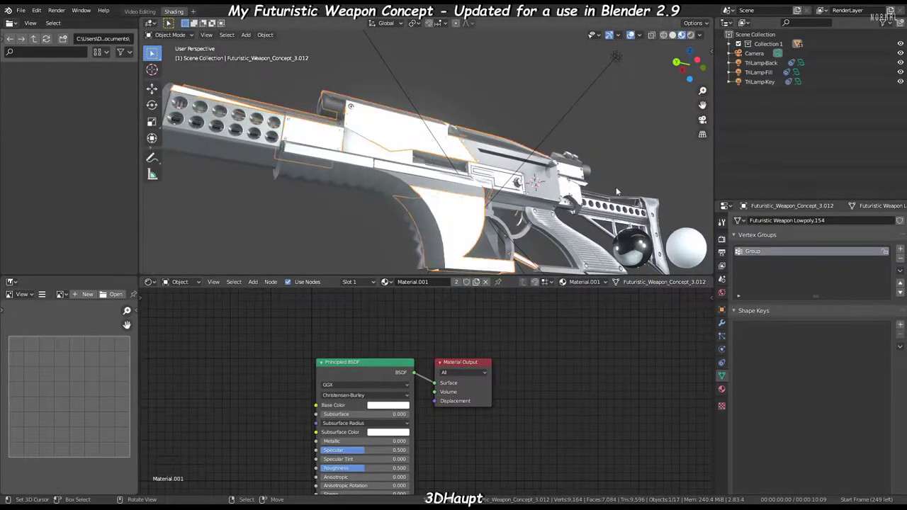
- Restore part 3.012's Material.001 image-texture setup with Metallic 1.000 and Roughness 0.323
left_click(617, 191)
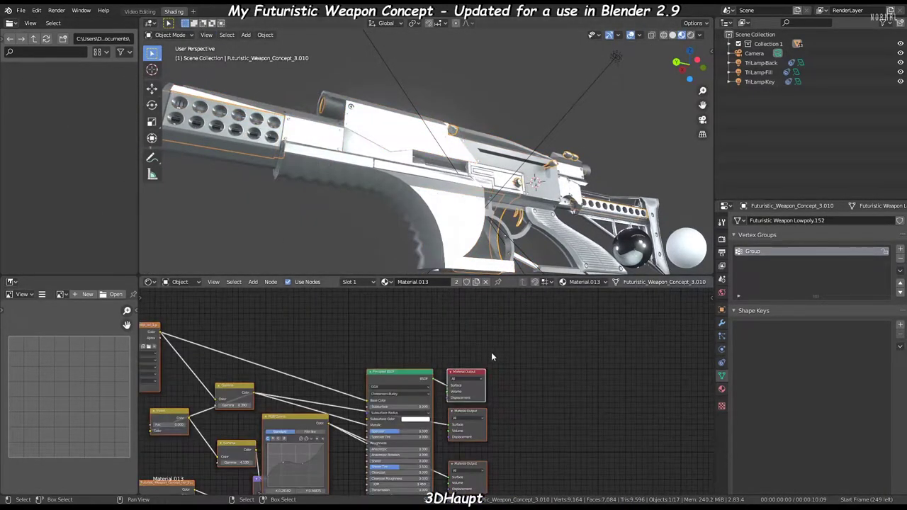
left_click(721, 390)
key("ctrl+z")
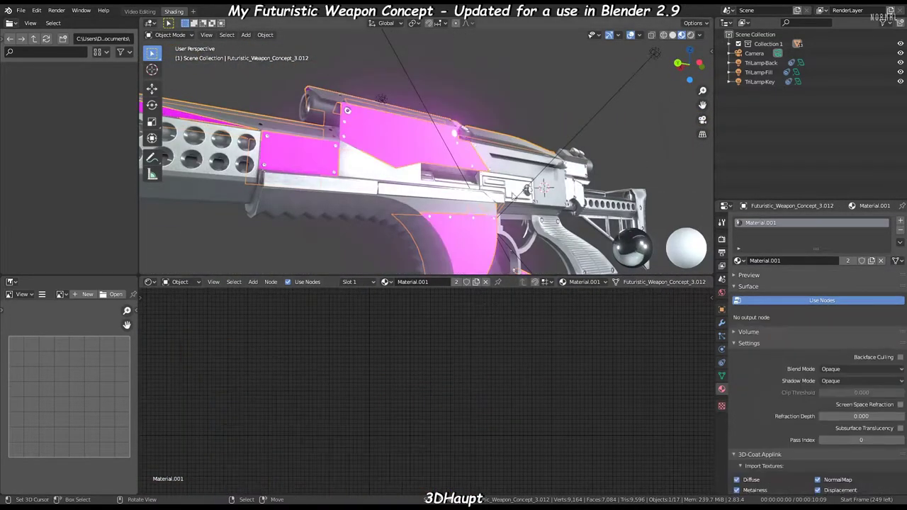
left_click(561, 238)
key("ctrl+z")
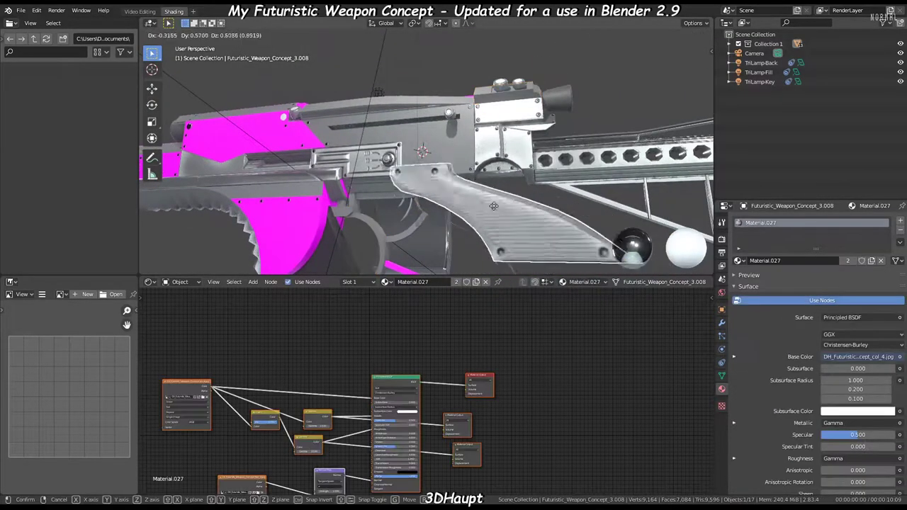
key("ctrl+z")
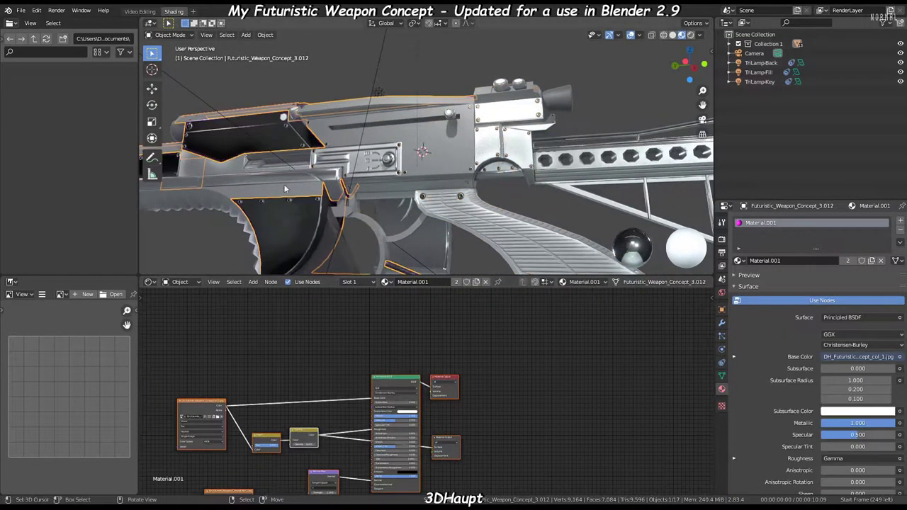
- Turn on Use Nodes for the upper receiver's Material.012, then reselect the lower body
mouse_move(419, 188)
middle_mouse_down()
mouse_move(452, 212)
mouse_move(433, 121)
mouse_move(461, 178)
mouse_move(508, 135)
mouse_move(515, 139)
mouse_move(370, 176)
mouse_move(537, 146)
mouse_move(346, 144)
mouse_move(391, 171)
mouse_move(579, 110)
middle_mouse_up()
scroll(504, 339, "up", 2)
scroll(517, 336, "down", 2)
left_click(590, 104)
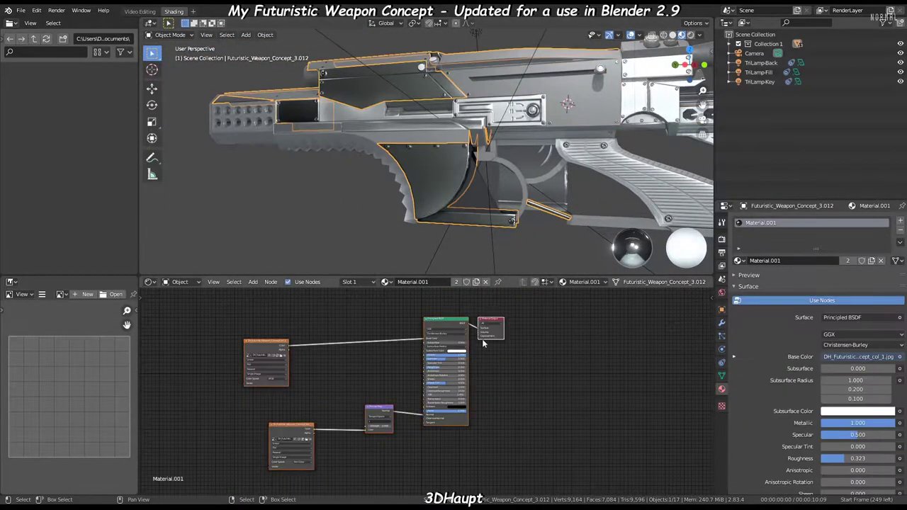
left_click(595, 102)
left_click(814, 300)
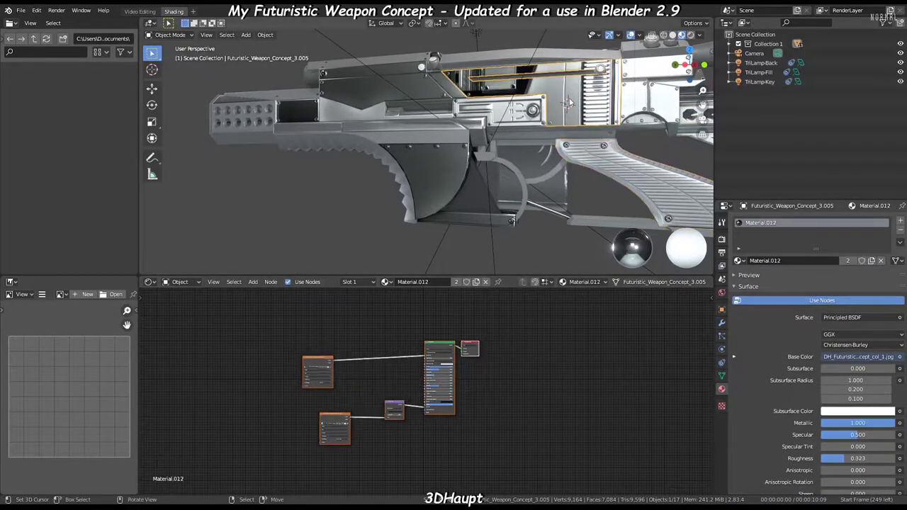
mouse_move(482, 212)
middle_mouse_down()
mouse_move(508, 145)
mouse_move(454, 177)
mouse_move(435, 227)
middle_mouse_up()
left_click(432, 190)
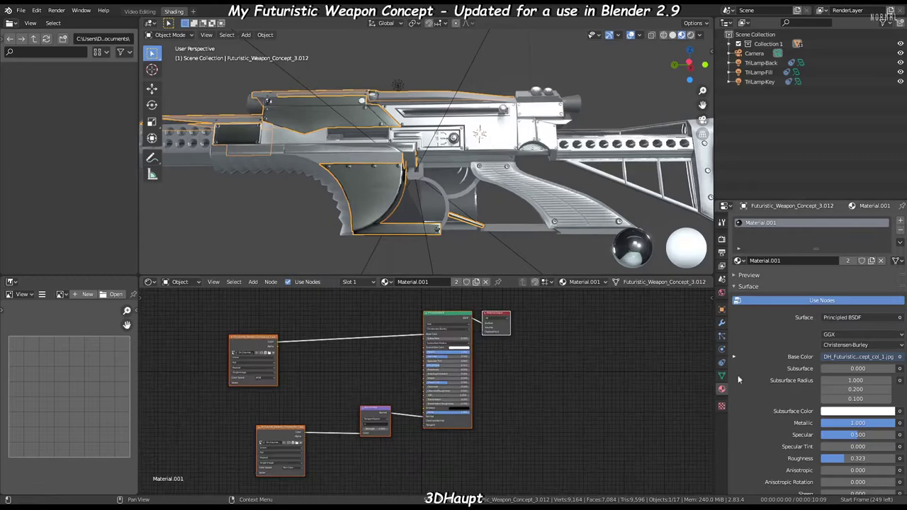
- Show the modifier settings and select the grip part to inspect it
left_click(721, 322)
left_click(798, 241)
middle_click_drag(510, 191, 537, 208)
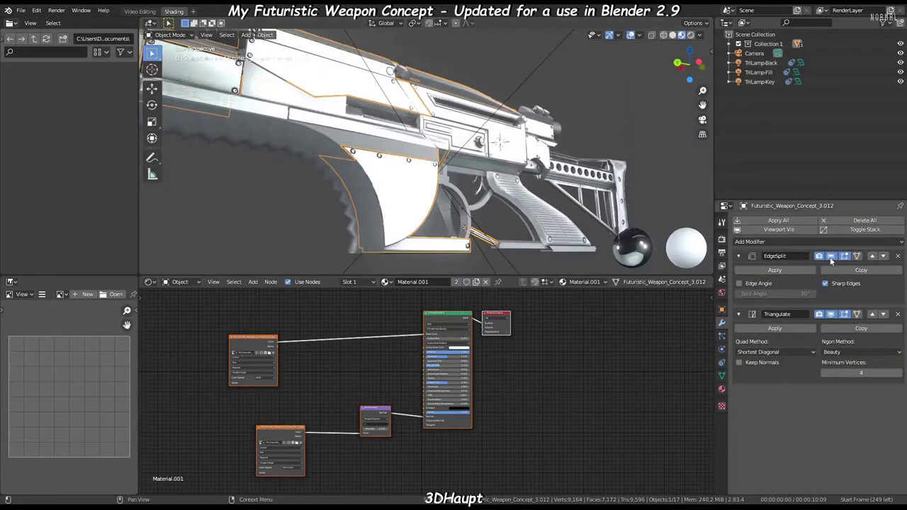
middle_click_drag(496, 177, 515, 167)
scroll(516, 167, "up", 2)
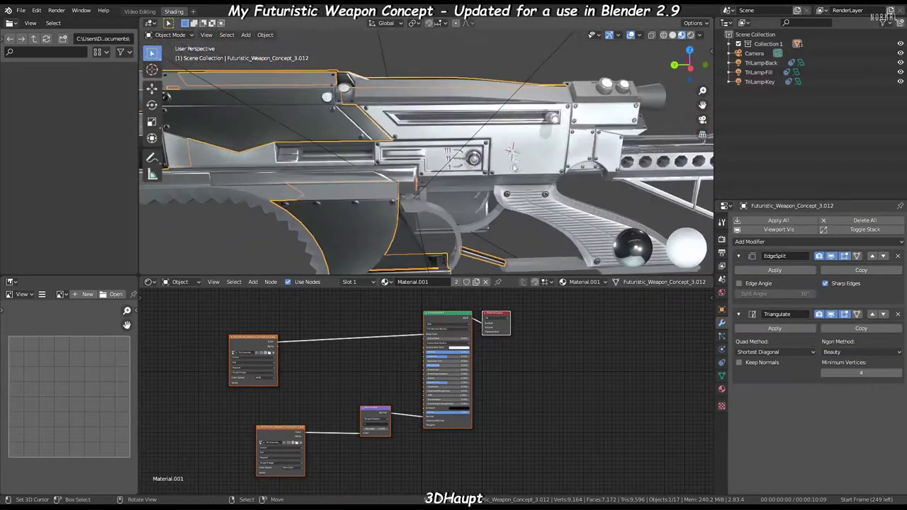
left_click(528, 206)
scroll(449, 147, "down", 3)
middle_click_drag(449, 147, 482, 153)
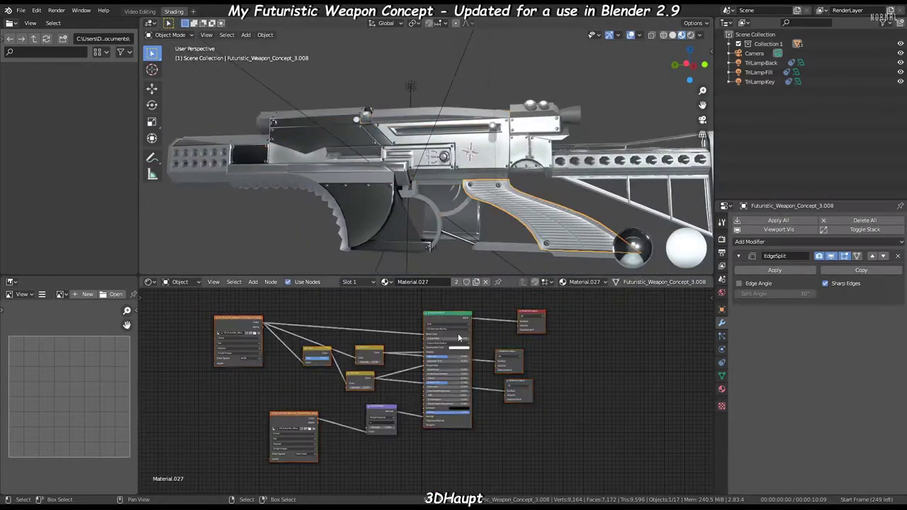
middle_click_drag(440, 184, 468, 177)
- With material settings showing, check several parts and end with the material 4 part selected
left_click(383, 142)
left_click(722, 388)
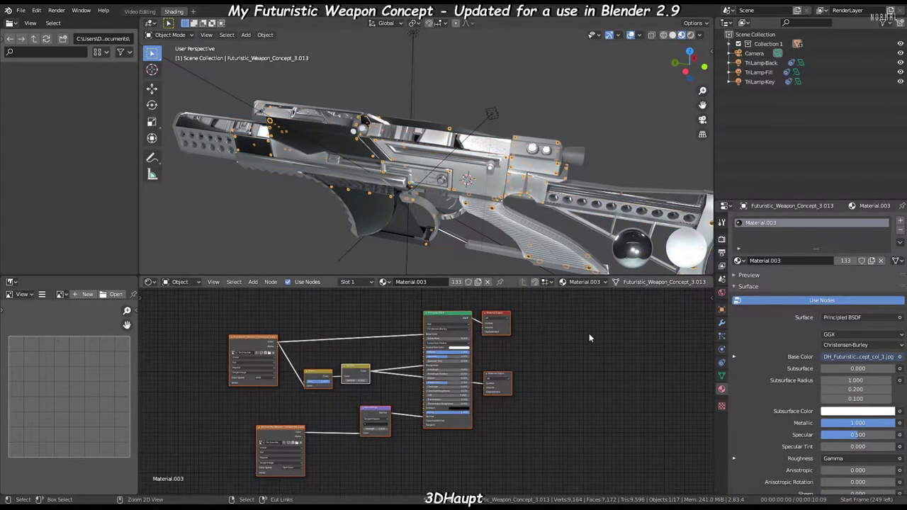
scroll(422, 140, "up", 5)
left_click(421, 139)
scroll(422, 139, "down", 5)
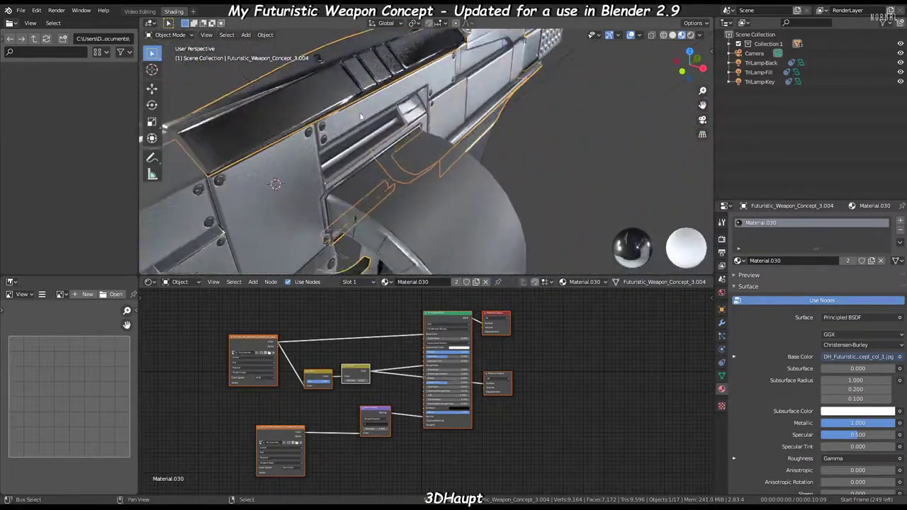
mouse_move(422, 139)
middle_mouse_down()
mouse_move(388, 149)
mouse_move(397, 156)
mouse_move(490, 146)
mouse_move(547, 216)
middle_mouse_up()
left_click(397, 156)
left_click(547, 216)
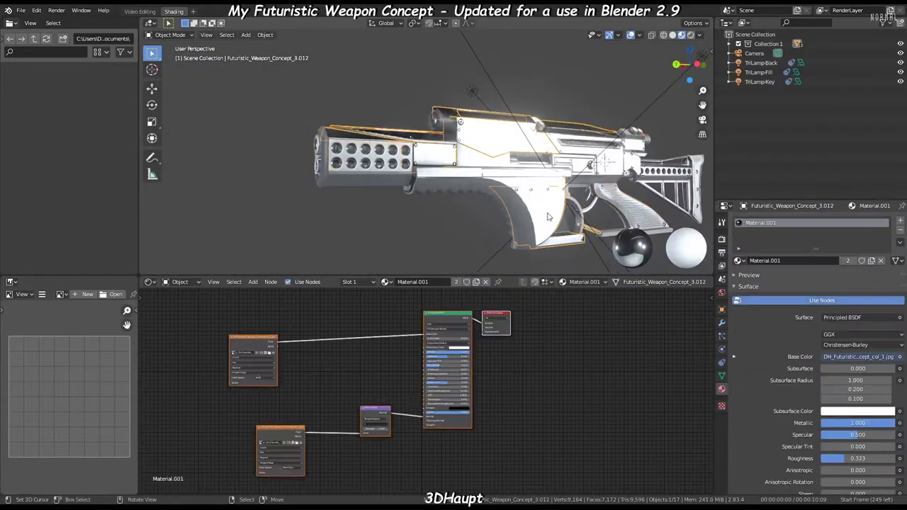
left_click(638, 213)
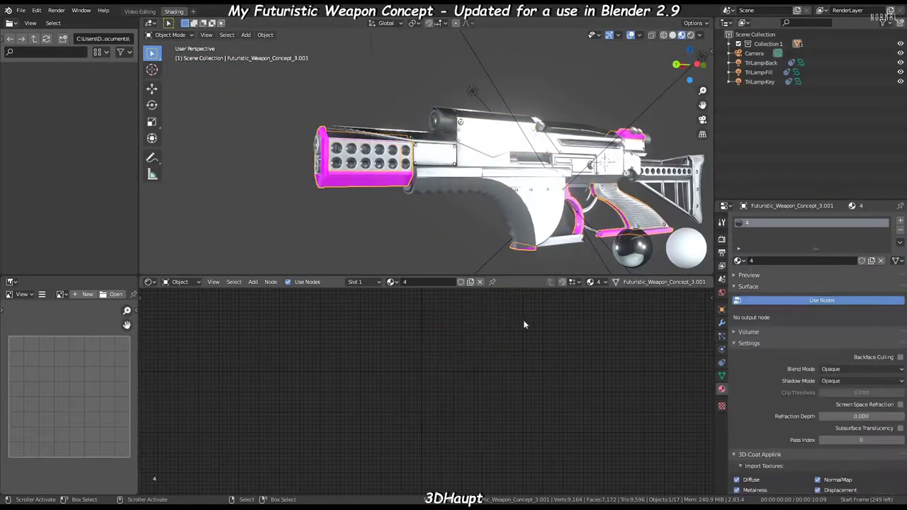
- Select the grip part, move it with G, and close in on the trigger guard
left_click(603, 213)
middle_click_drag(602, 213, 594, 203)
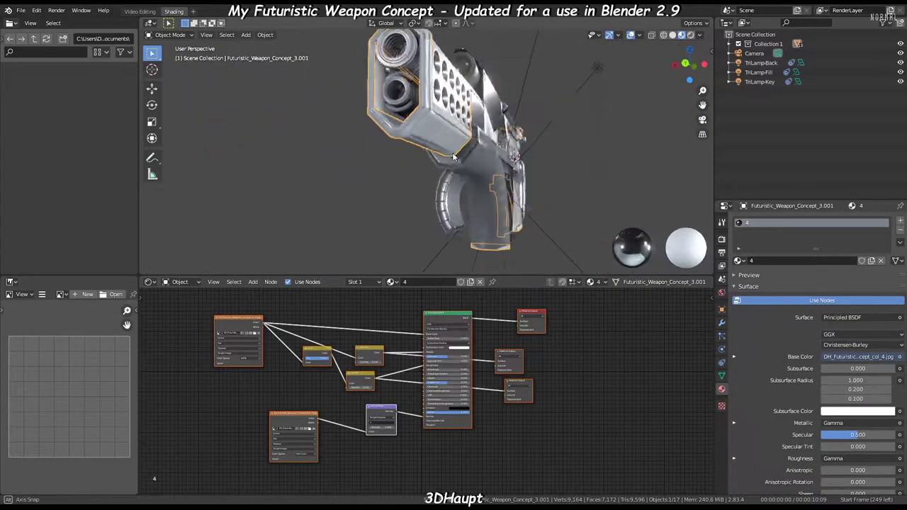
key("g")
left_click(437, 222)
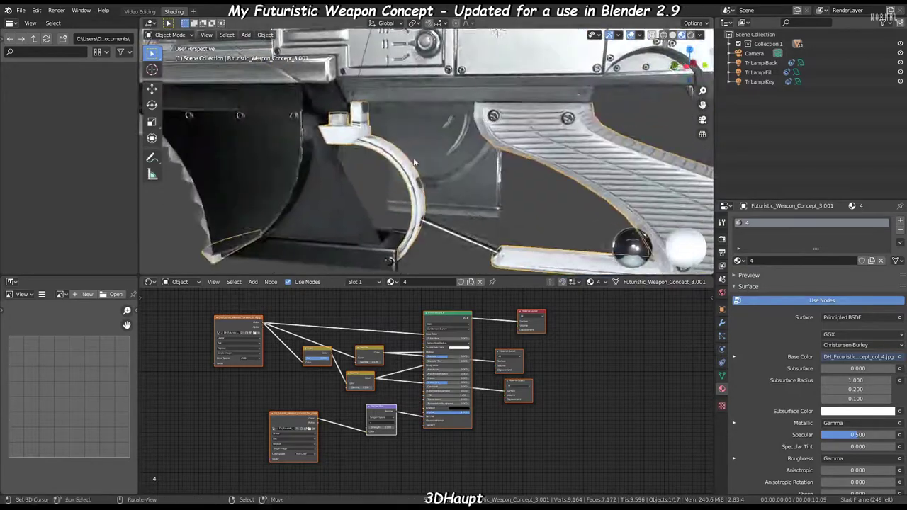
mouse_move(438, 222)
middle_mouse_down()
mouse_move(544, 113)
mouse_move(576, 183)
mouse_move(410, 213)
mouse_move(386, 256)
middle_mouse_up()
scroll(377, 399, "up", 2)
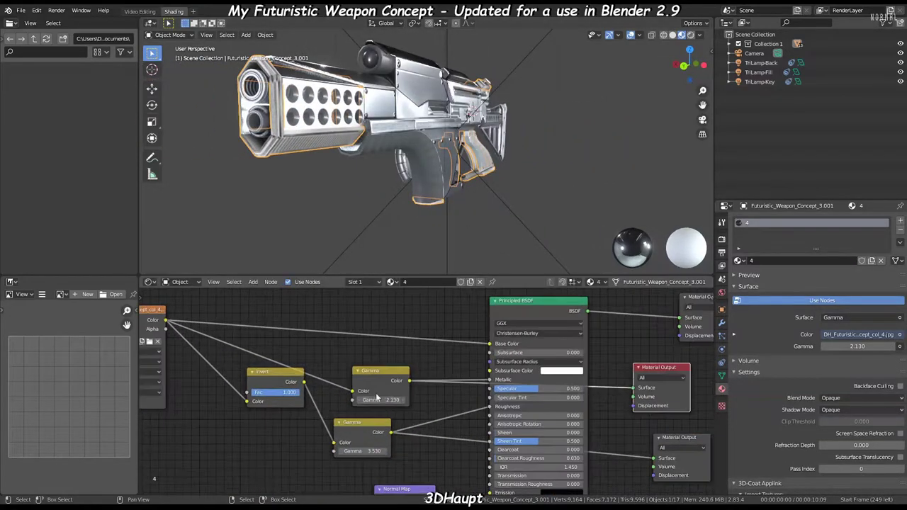
middle_click_drag(542, 273, 517, 212)
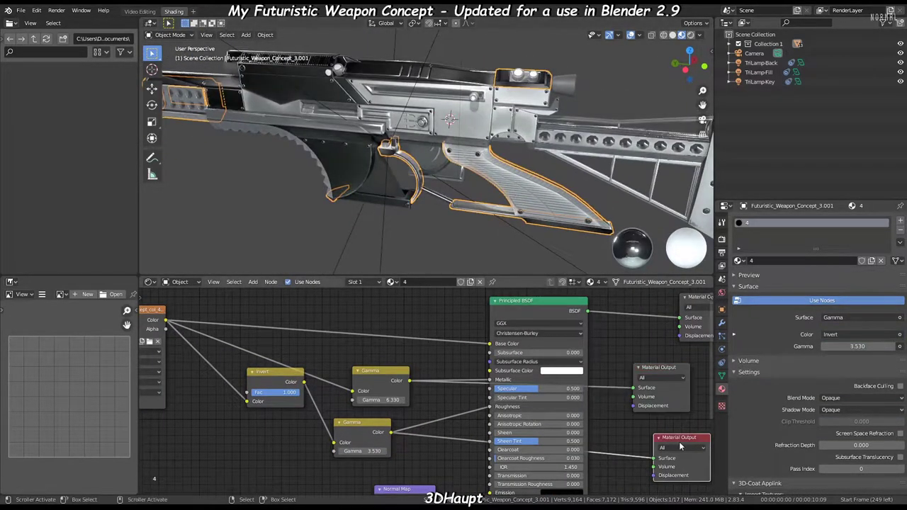
left_click_drag(680, 437, 654, 427)
- Set the top Gamma to 0.530 and let the Principled BSDF output drive the surface
middle_click_drag(518, 204, 496, 185)
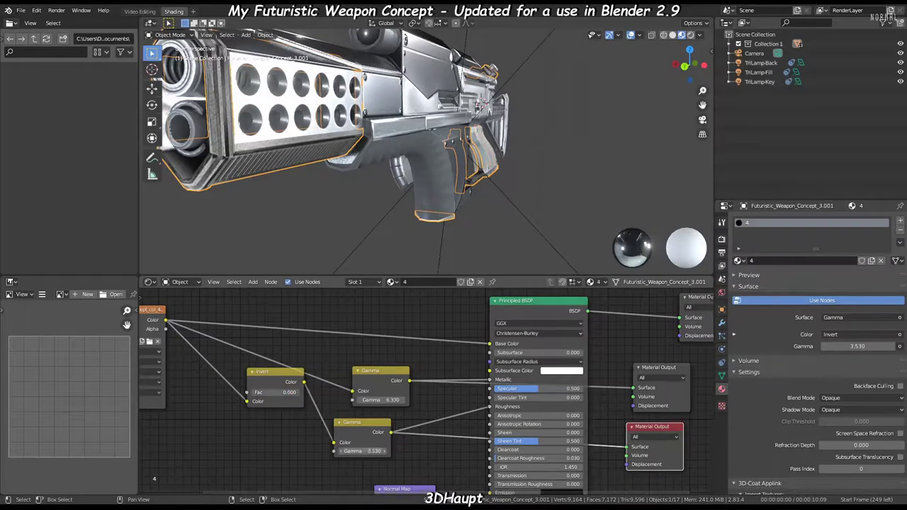
left_click(661, 315)
middle_click_drag(425, 177, 453, 163)
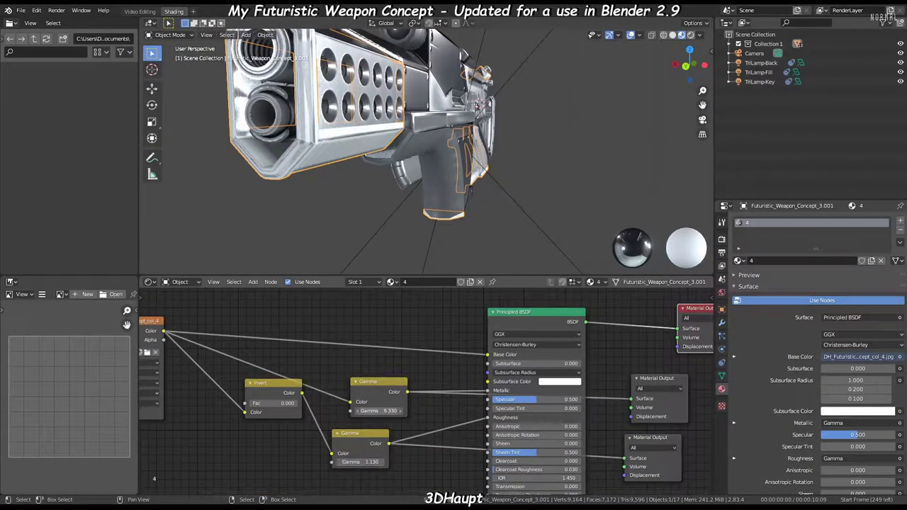
middle_click_drag(397, 141, 317, 153)
scroll(317, 153, "up", 5)
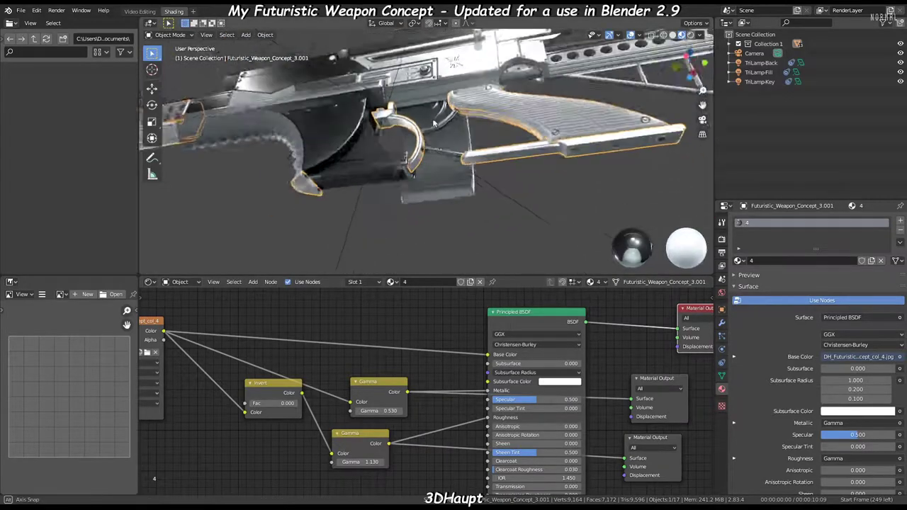
mouse_move(461, 192)
middle_mouse_down()
mouse_move(416, 128)
mouse_move(529, 144)
middle_mouse_up()
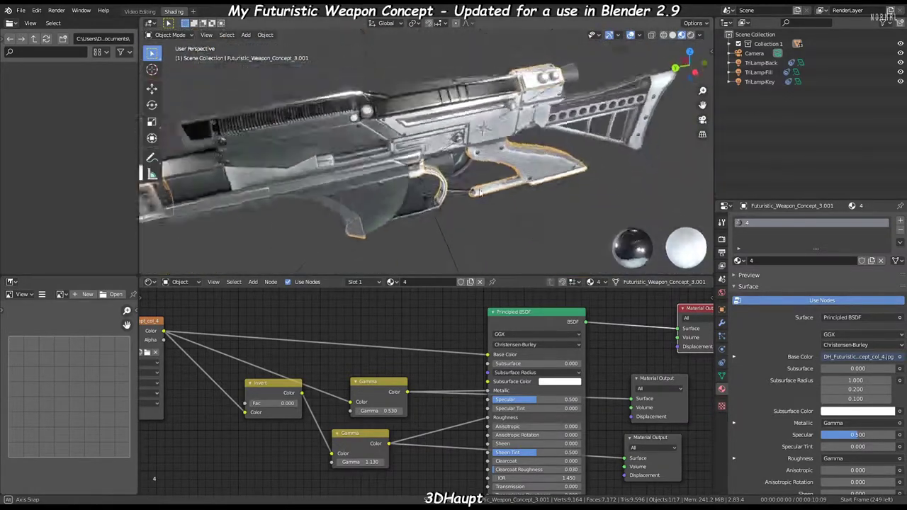
left_click(383, 156)
- Disconnect the image texture from Base Color, then reconnect it
left_click_drag(491, 363, 425, 390)
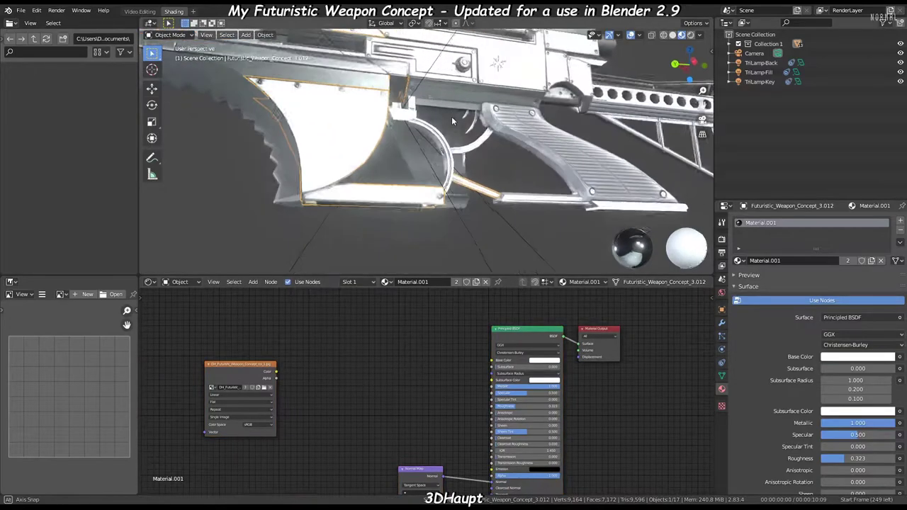
scroll(425, 390, "down", 2)
middle_click_drag(452, 116, 397, 231)
left_click_drag(427, 400, 479, 366)
mouse_move(453, 142)
middle_mouse_down()
mouse_move(513, 136)
mouse_move(435, 137)
mouse_move(436, 164)
mouse_move(496, 170)
middle_mouse_up()
- Toggle into Edit Mode to inspect the part's faces, then back to Object Mode
key("Tab")
scroll(435, 165, "up", 2)
key("Tab")
- Move Triangulate above EdgeSplit, using Beauty quad method with Keep Normals on
left_click(723, 323)
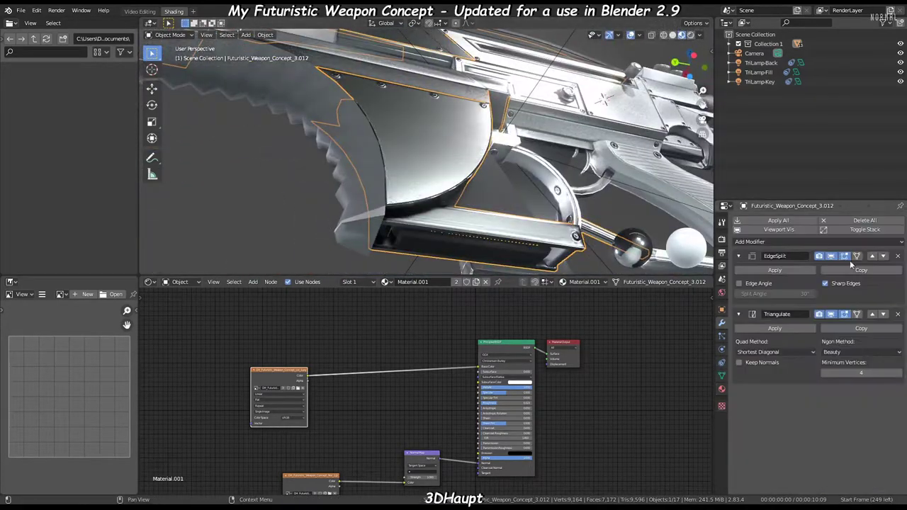
left_click(873, 314)
left_click(740, 304)
left_click(775, 293)
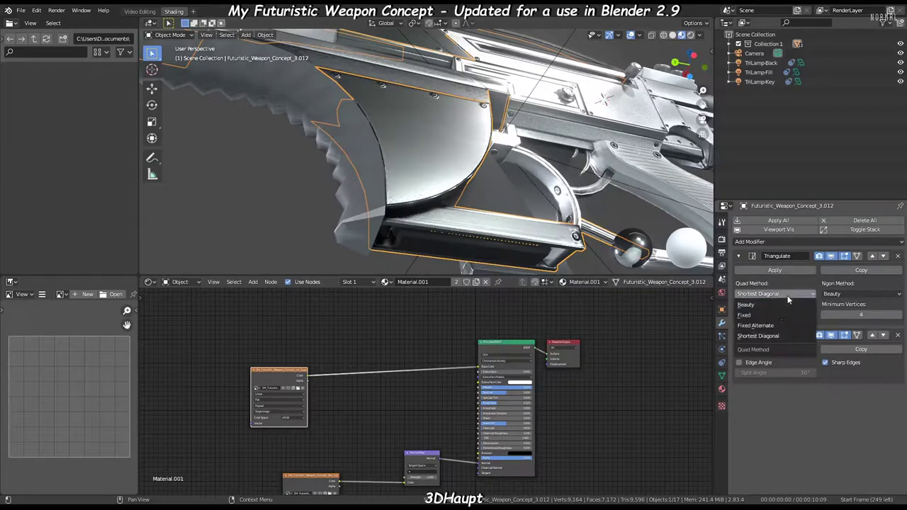
left_click(762, 316)
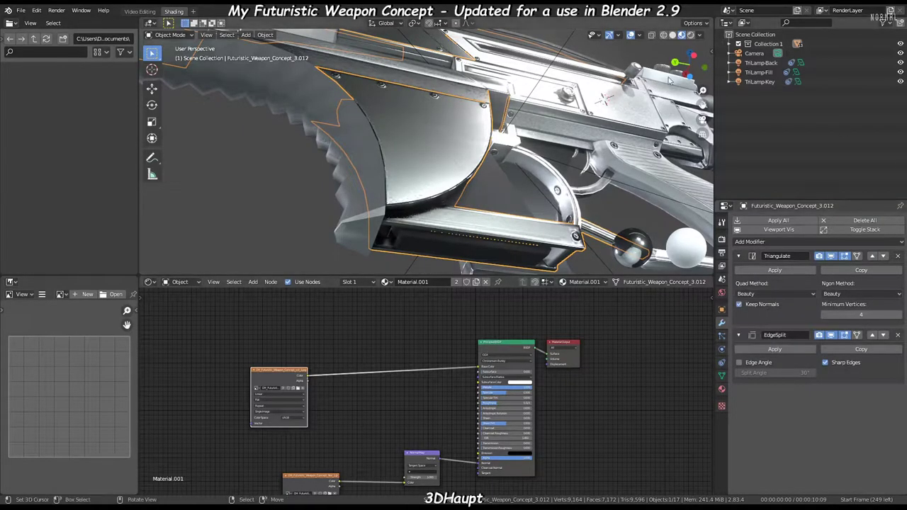
- Orbit out to the whole gun and select the serrated grip part
scroll(670, 80, "down", 5)
middle_click_drag(670, 80, 455, 146)
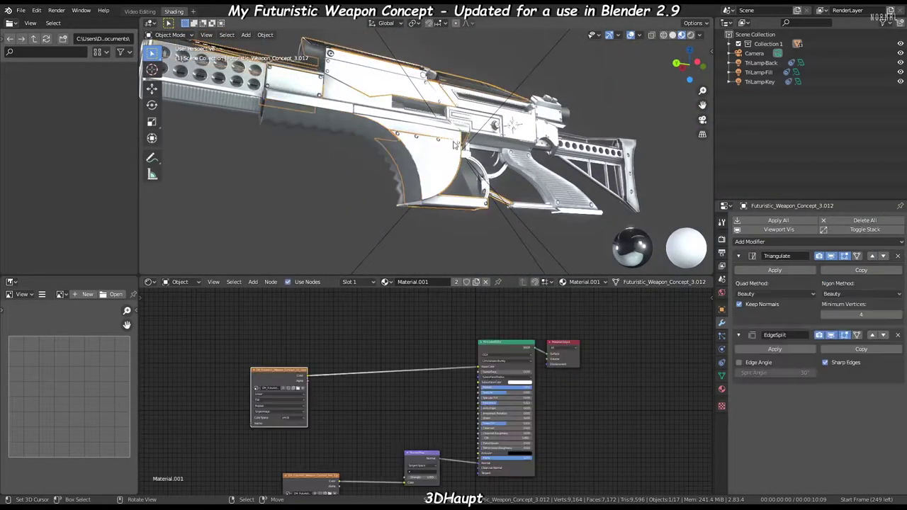
middle_click_drag(367, 155, 373, 157)
left_click(372, 158)
- Show the grip's material settings, then select the main body and the material 4 part
left_click(722, 389)
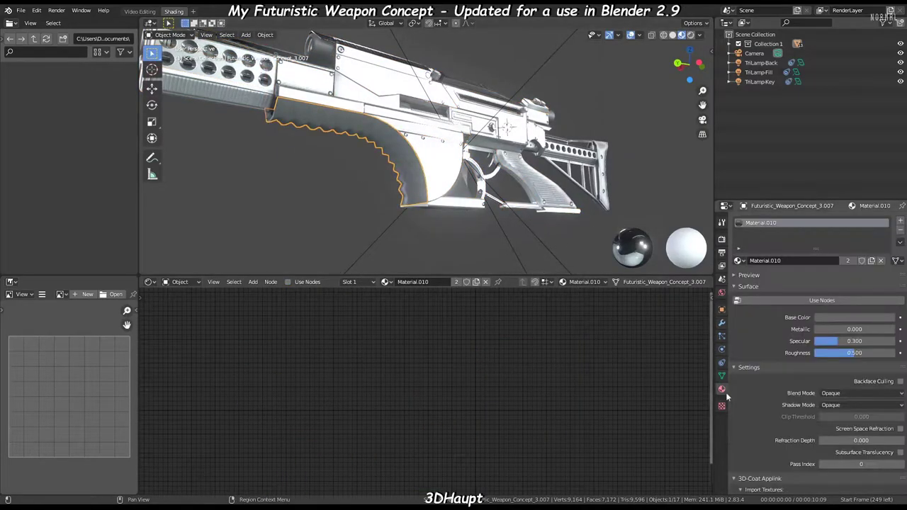
left_click(524, 217)
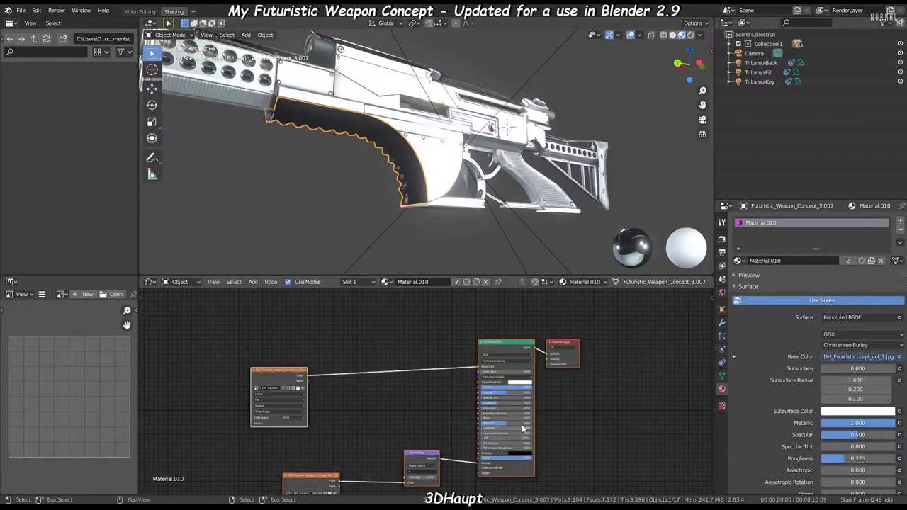
scroll(448, 84, "up", 4)
mouse_move(448, 85)
middle_mouse_down()
mouse_move(516, 163)
mouse_move(461, 177)
middle_mouse_up()
scroll(515, 158, "down", 4)
left_click(482, 227)
middle_click_drag(482, 227, 426, 149)
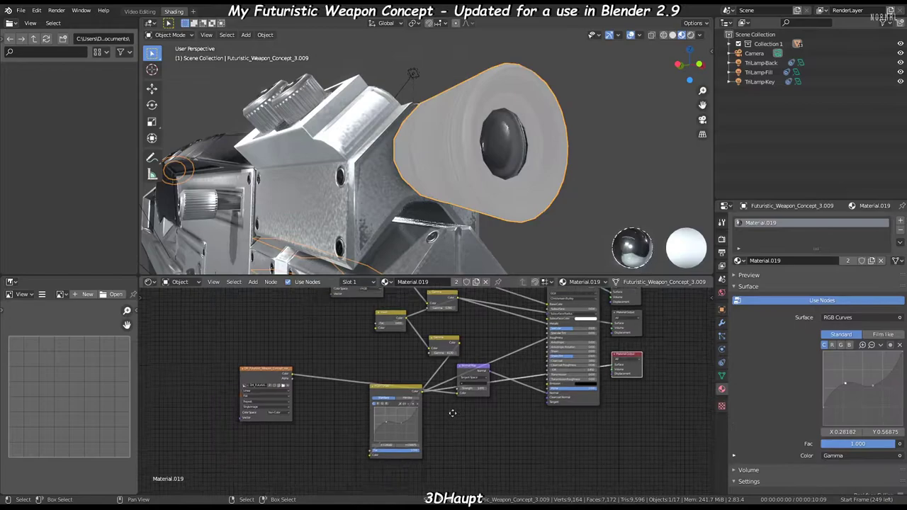
- Move the lens curve's start point and raise the upper Gamma to 1.690
left_click_drag(358, 428, 357, 440)
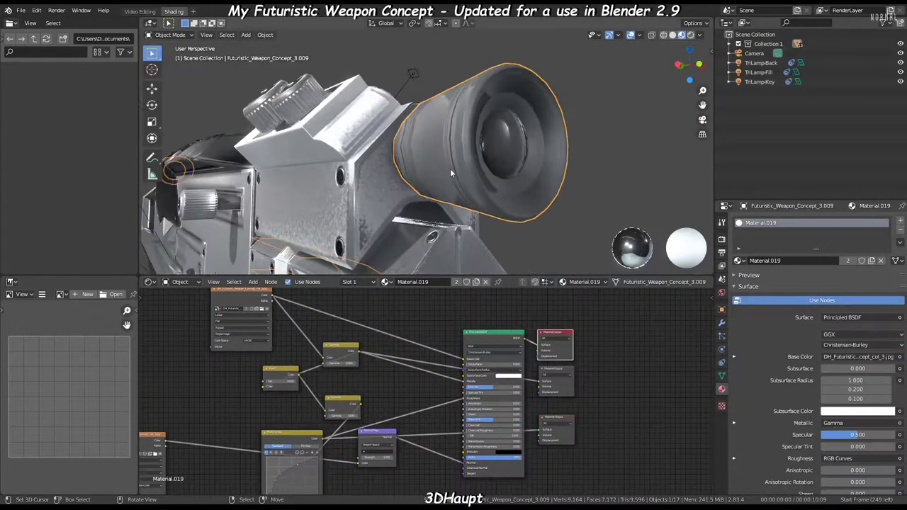
middle_click_drag(450, 168, 511, 189)
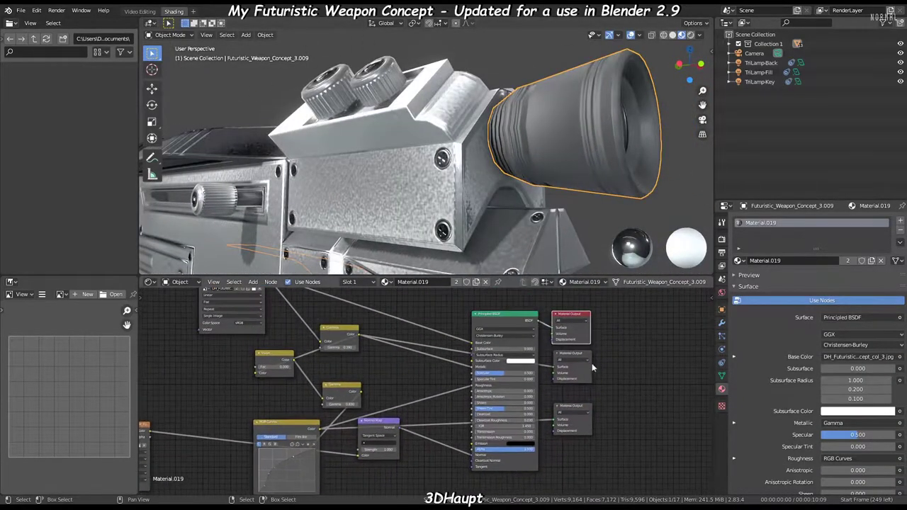
scroll(329, 390, "up", 2)
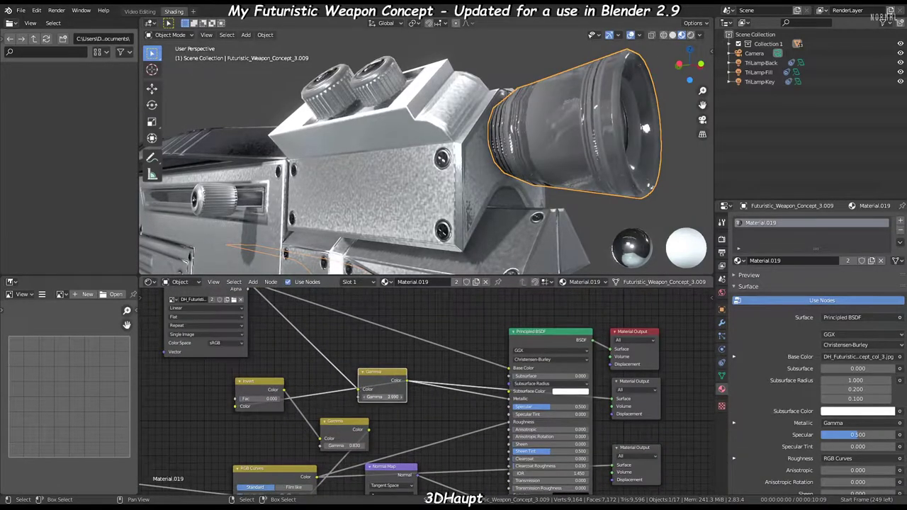
left_click(383, 383, "ctrl+shift")
left_click_drag(383, 397, 404, 397)
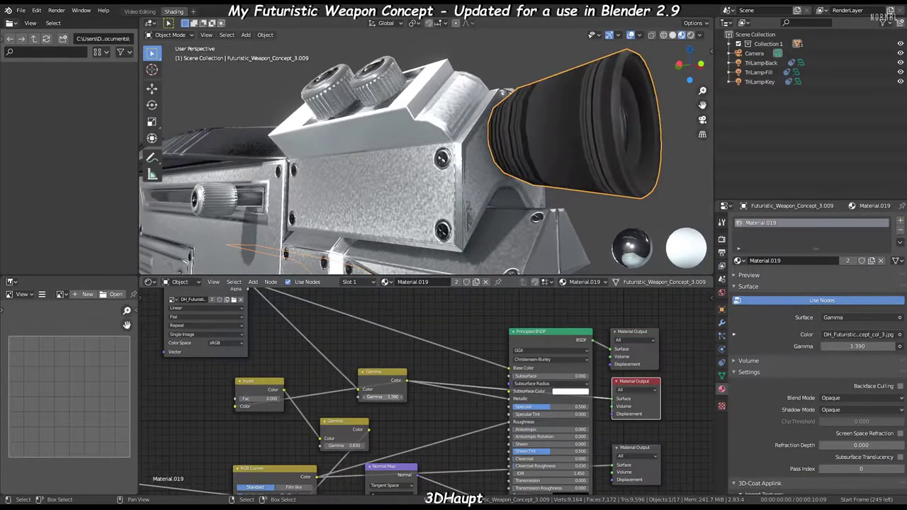
left_click(646, 330)
- Preview the RGB Curves branch and raise the Invert factor to 0.117
left_click(638, 448)
scroll(428, 397, "up", 1)
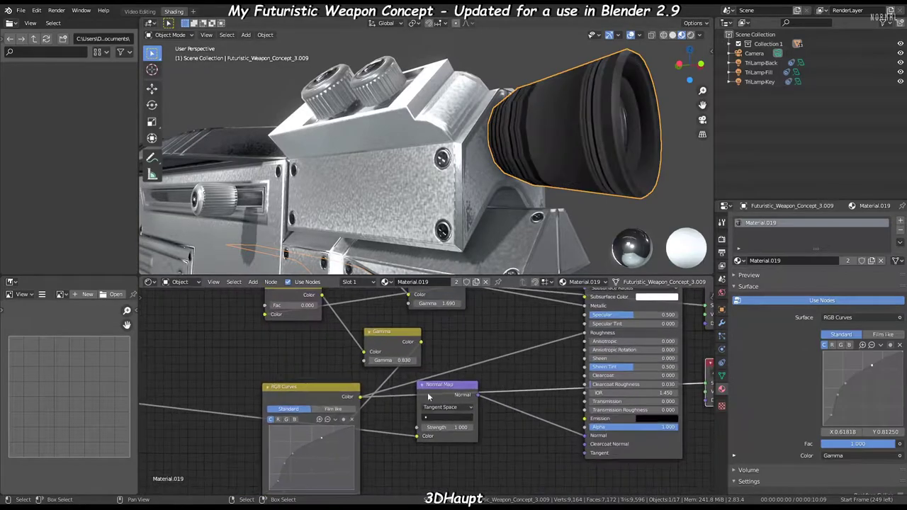
middle_click_drag(422, 363, 494, 419)
left_click_drag(361, 362, 382, 362)
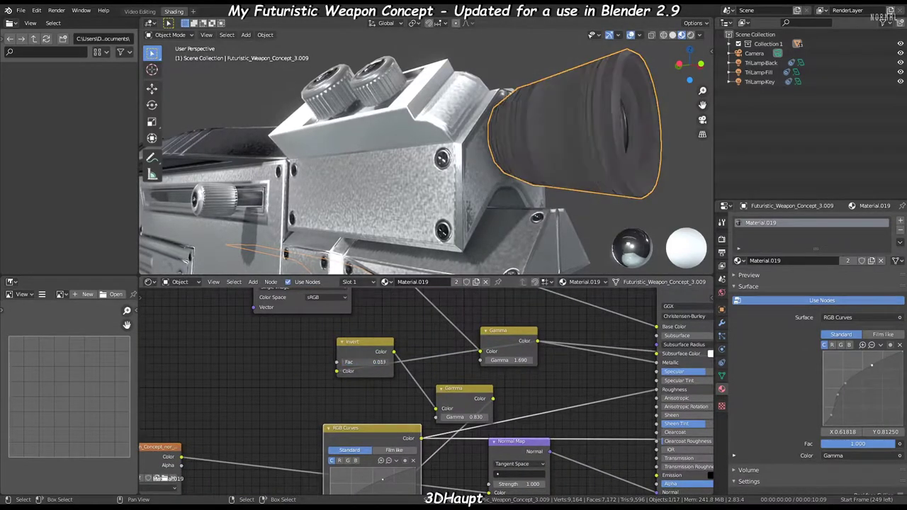
scroll(426, 390, "down", 2)
left_click(533, 357)
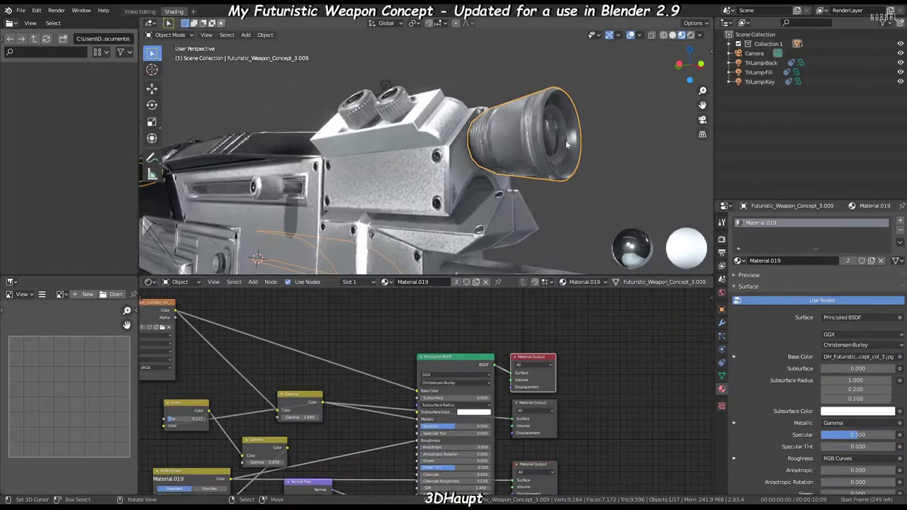
mouse_move(566, 140)
middle_mouse_down()
mouse_move(635, 166)
mouse_move(584, 127)
middle_mouse_up()
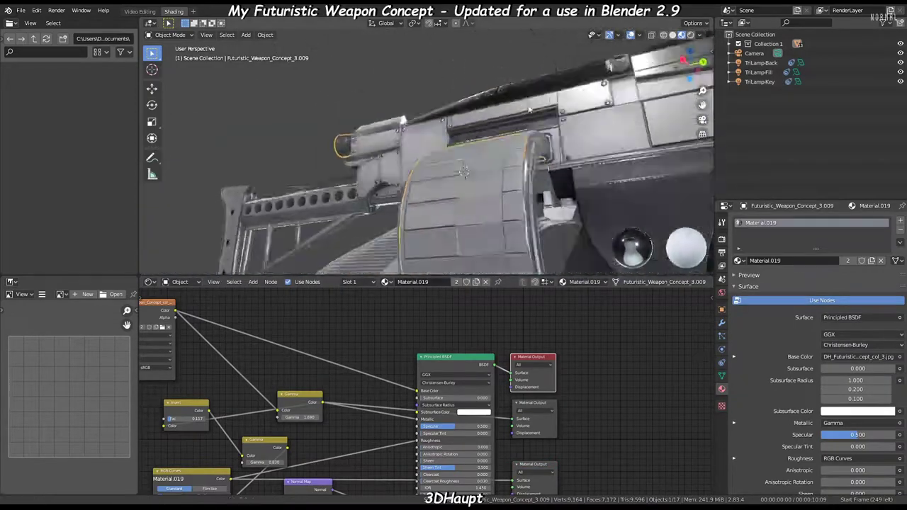
- Check textures in Solid shading with Texture colour, then return to Material Preview
left_click(673, 35)
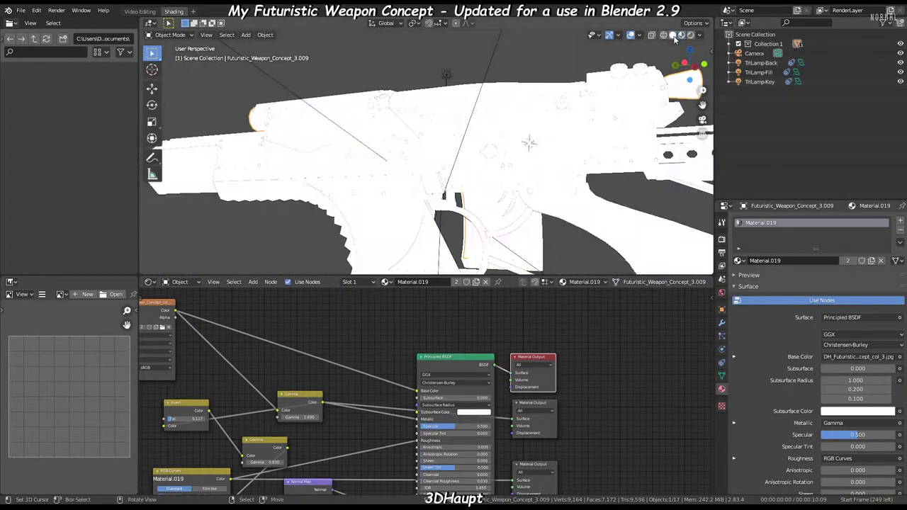
left_click(700, 35)
left_click(728, 119)
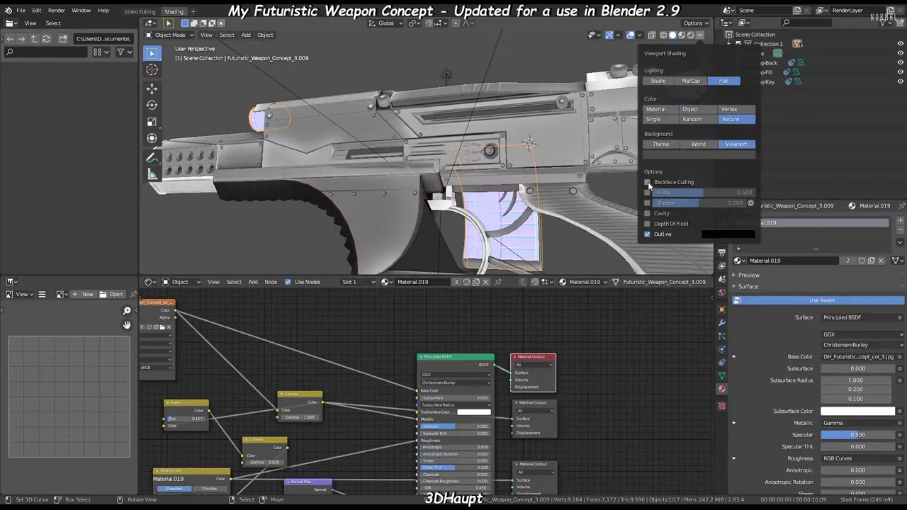
mouse_move(648, 184)
middle_mouse_down()
mouse_move(455, 136)
mouse_move(492, 154)
middle_mouse_up()
left_click(681, 35)
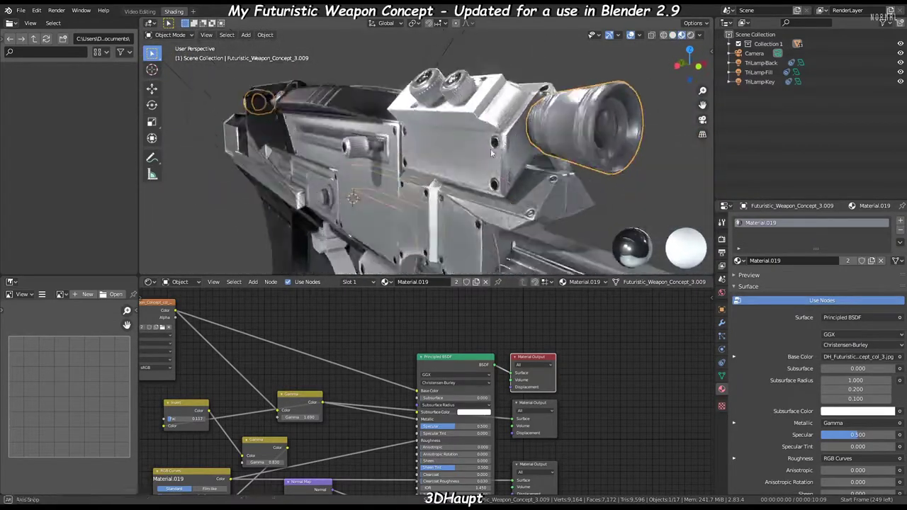
key("shift+a")
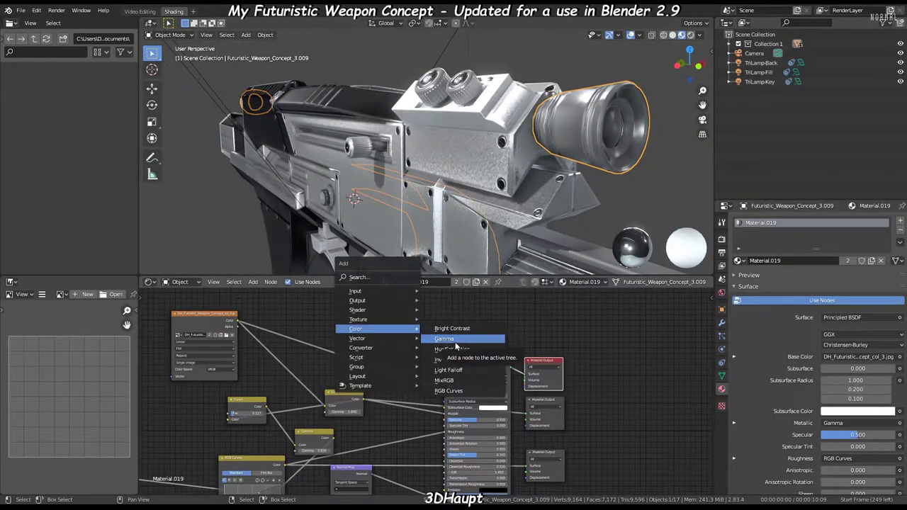
- Add a Gamma node, delete it, and place a Mix node in the lens tree
left_click(445, 339)
scroll(349, 343, "up", 3)
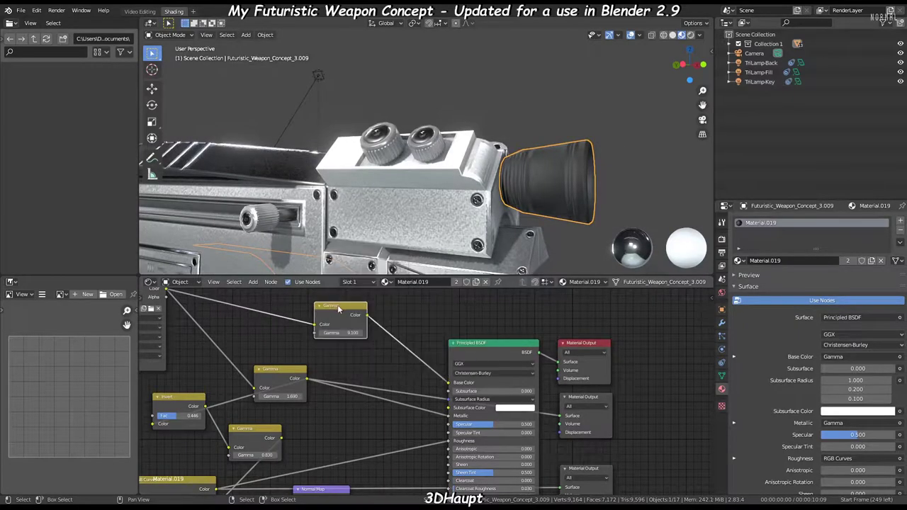
key("x")
key("shift+a")
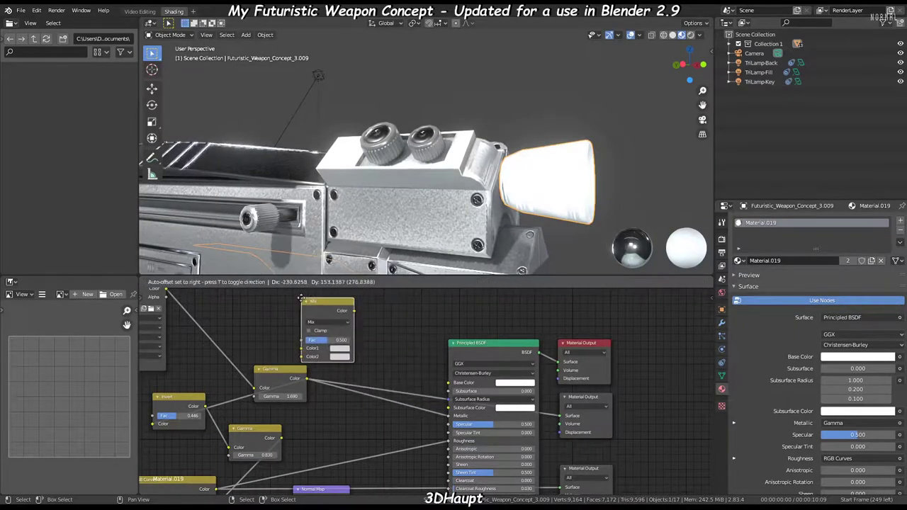
left_click(301, 297)
- Set the Mix colours to dark greys: first very dark, second slightly lighter grey
scroll(458, 402, "up", 2)
left_click(357, 380)
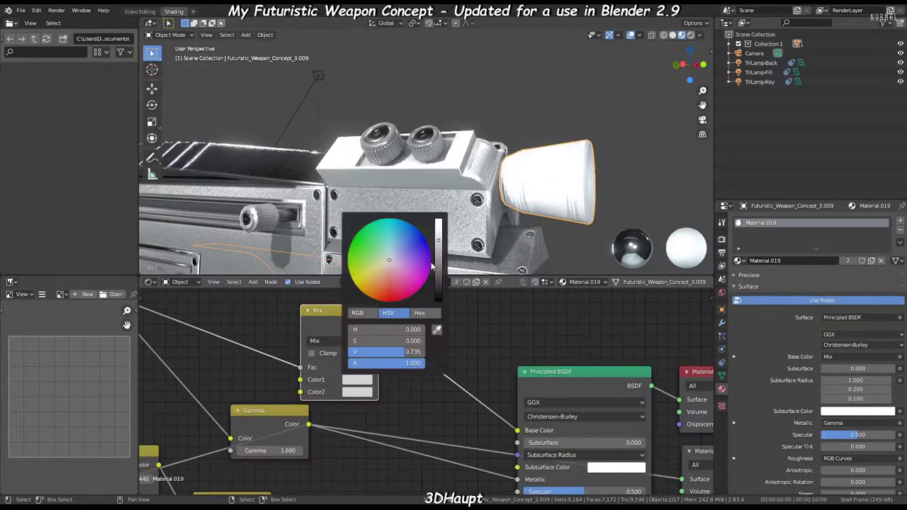
left_click_drag(429, 220, 429, 322)
left_click_drag(428, 282, 428, 315)
middle_click_drag(482, 141, 539, 158)
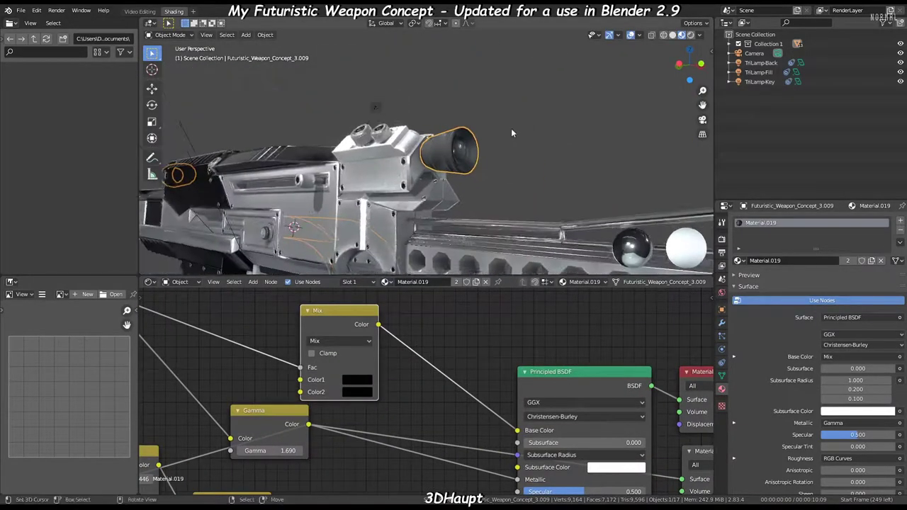
mouse_move(335, 414)
middle_mouse_down()
mouse_move(396, 380)
mouse_move(356, 370)
middle_mouse_up()
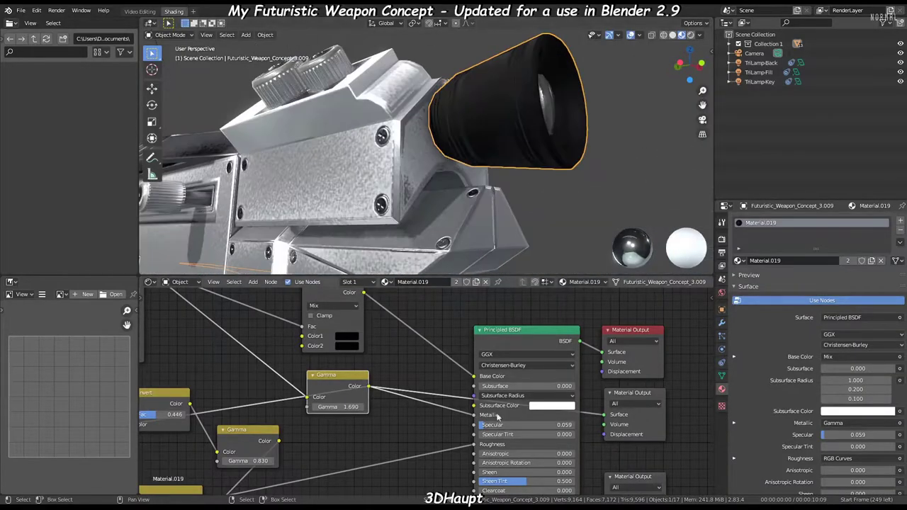
mouse_move(412, 282)
left_mouse_down()
mouse_move(411, 253)
mouse_move(411, 267)
left_mouse_up()
left_click(347, 337)
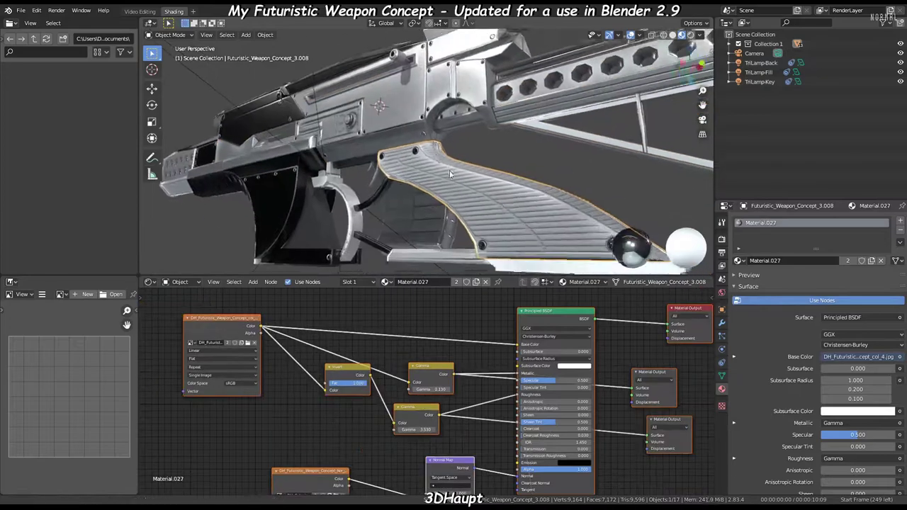
- Add a MixRGB with a black first colour to the grip, then select the lower receiver
middle_click_drag(450, 174, 501, 180)
key("shift+a")
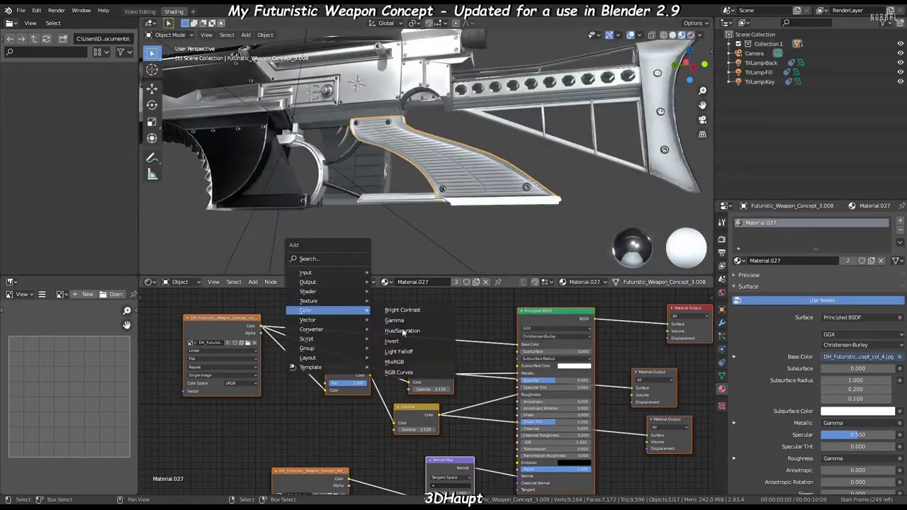
left_click(394, 361)
scroll(469, 331, "up", 3)
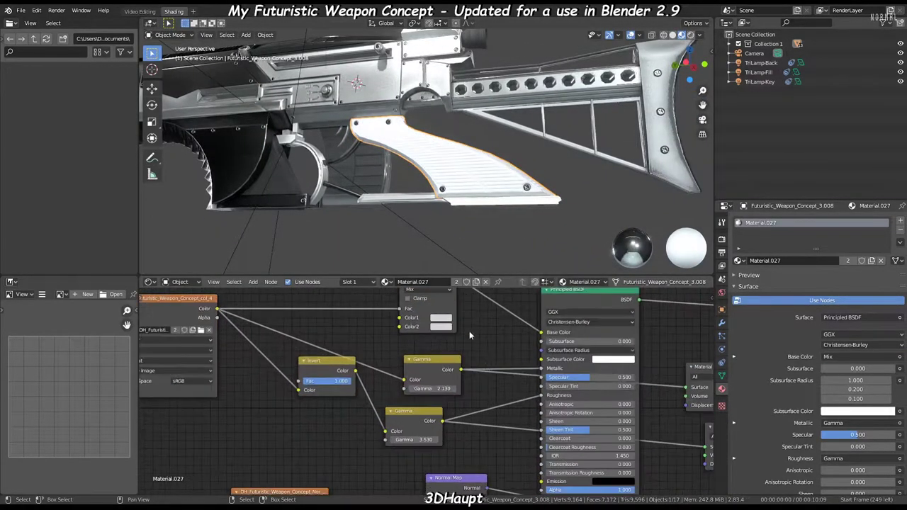
left_click(410, 338)
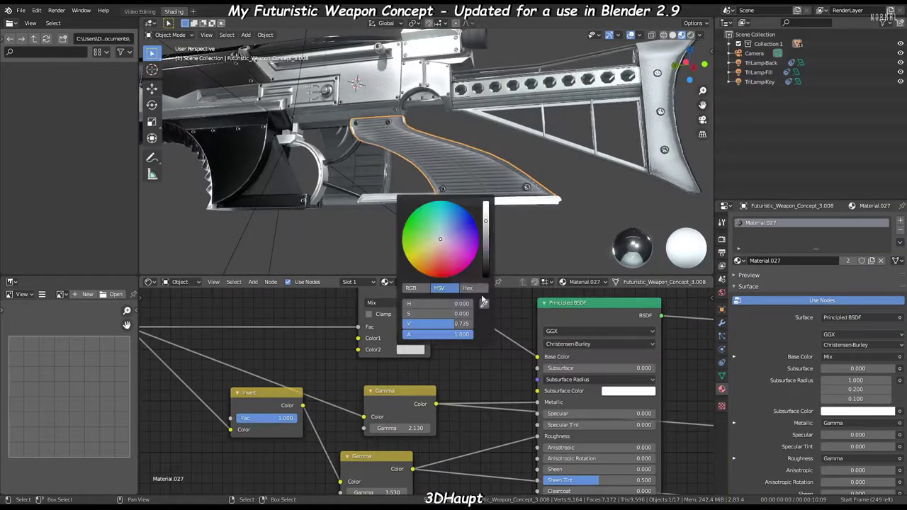
left_click_drag(487, 229, 485, 301)
mouse_move(439, 212)
middle_mouse_down()
mouse_move(461, 121)
mouse_move(428, 180)
middle_mouse_up()
left_click(429, 180)
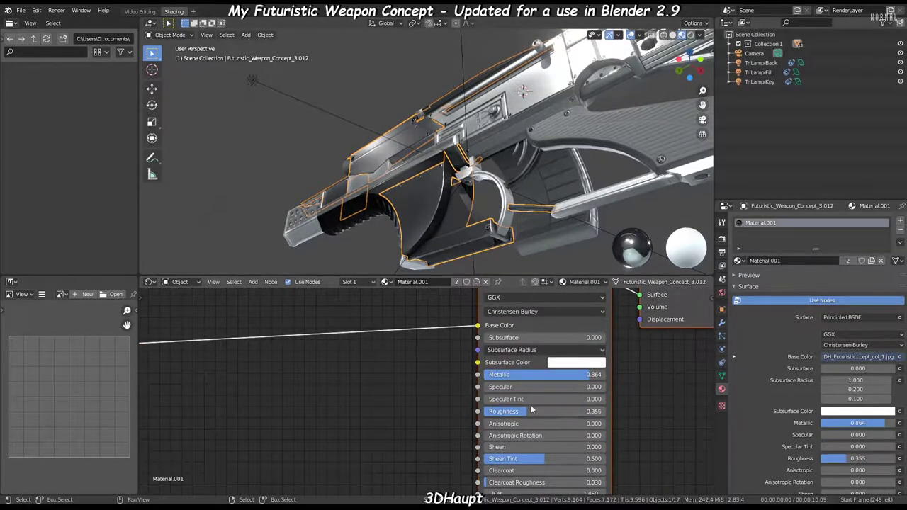
- Select the serrated part and insert a MixRGB between its texture and Base Color
middle_click_drag(518, 217, 426, 177)
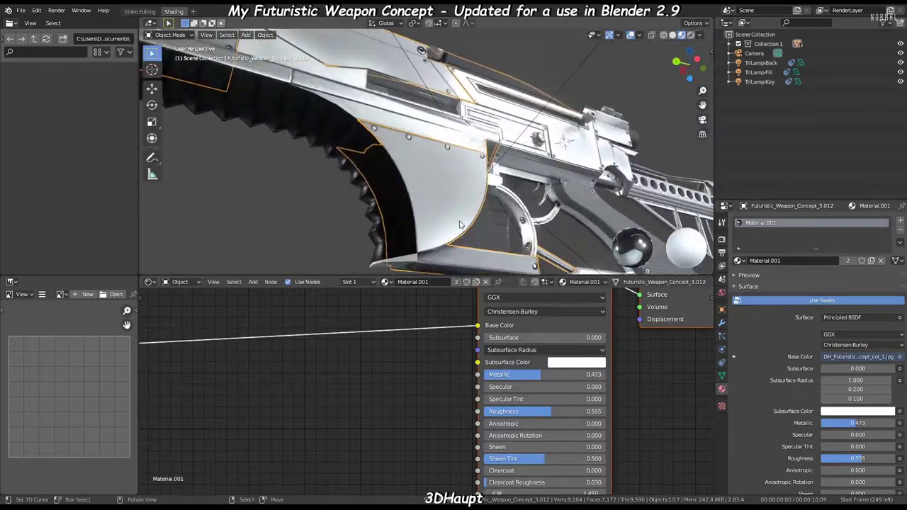
left_click(298, 163)
middle_click_drag(349, 357, 402, 369)
key("shift+a")
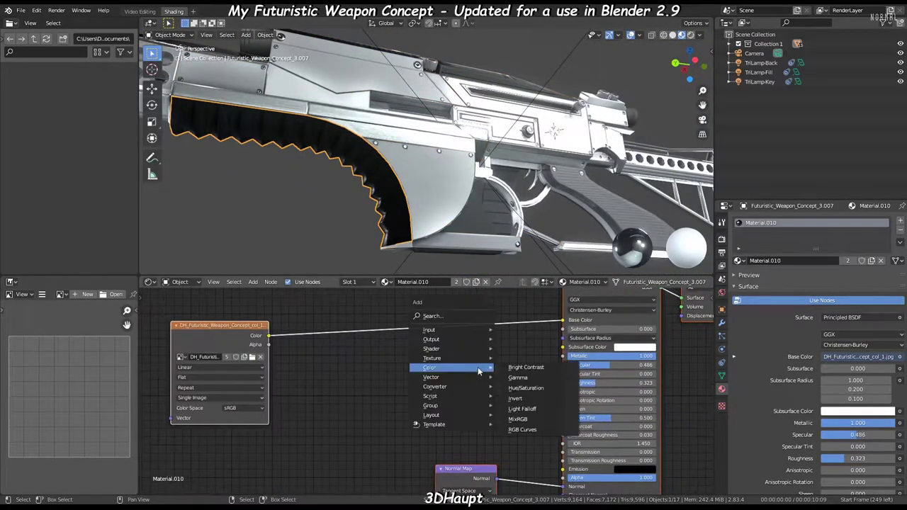
left_click(518, 419)
left_click(361, 349)
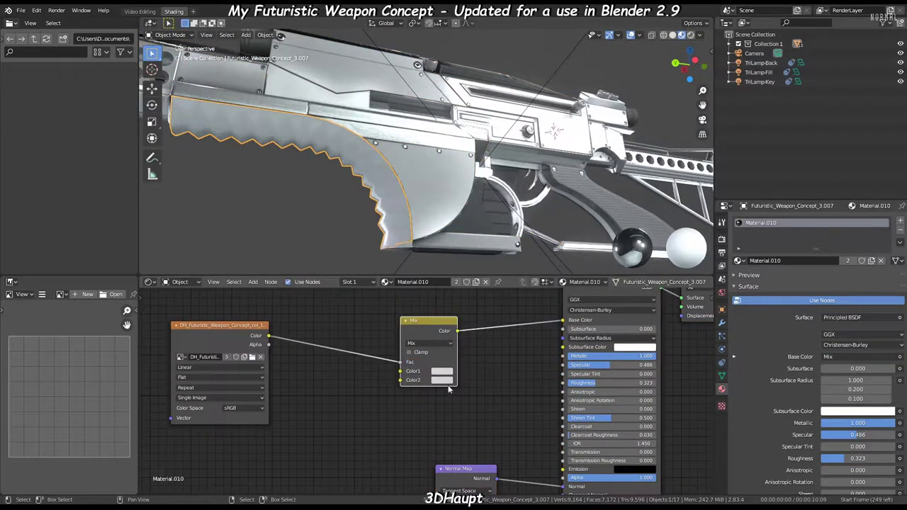
- Set the Mix node's colours to grey and white
middle_click_drag(425, 178, 437, 129)
scroll(460, 379, "up", 2)
left_click(448, 364)
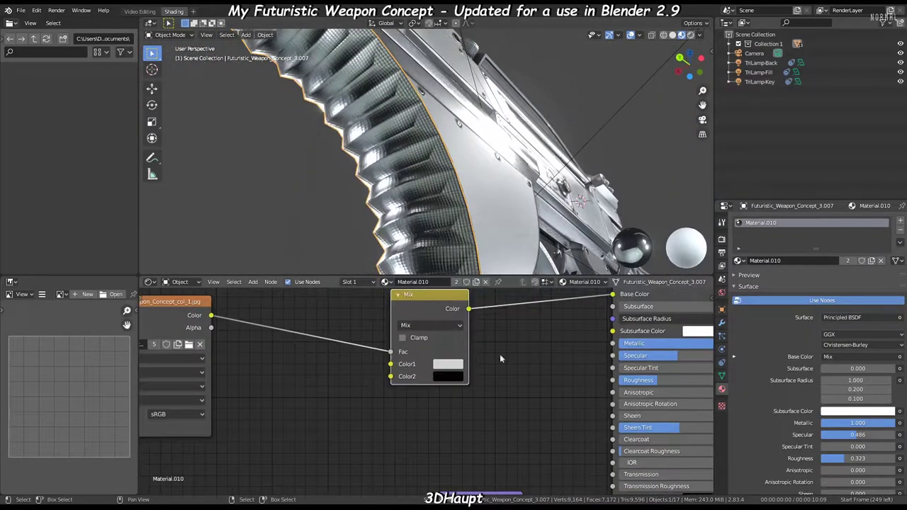
mouse_move(528, 282)
left_mouse_down()
mouse_move(531, 221)
mouse_move(529, 282)
mouse_move(531, 241)
left_mouse_up()
left_click(448, 364)
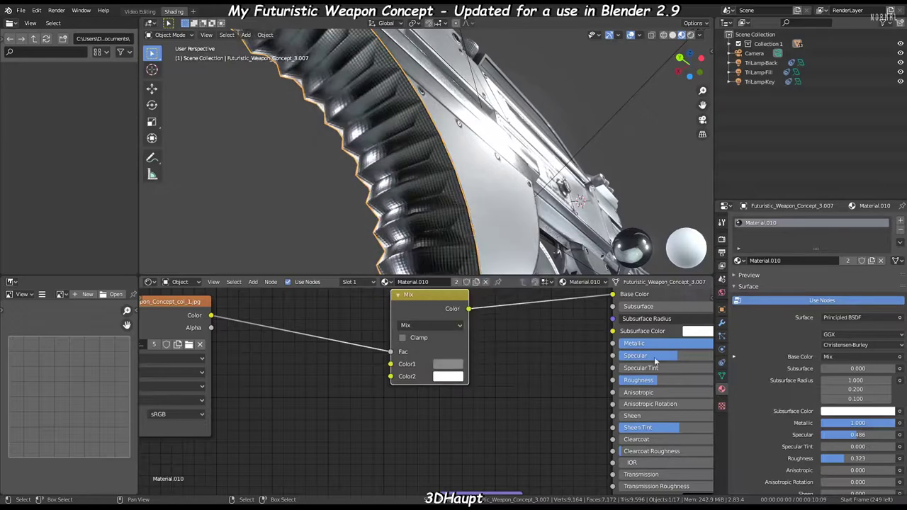
left_click_drag(667, 380, 726, 385)
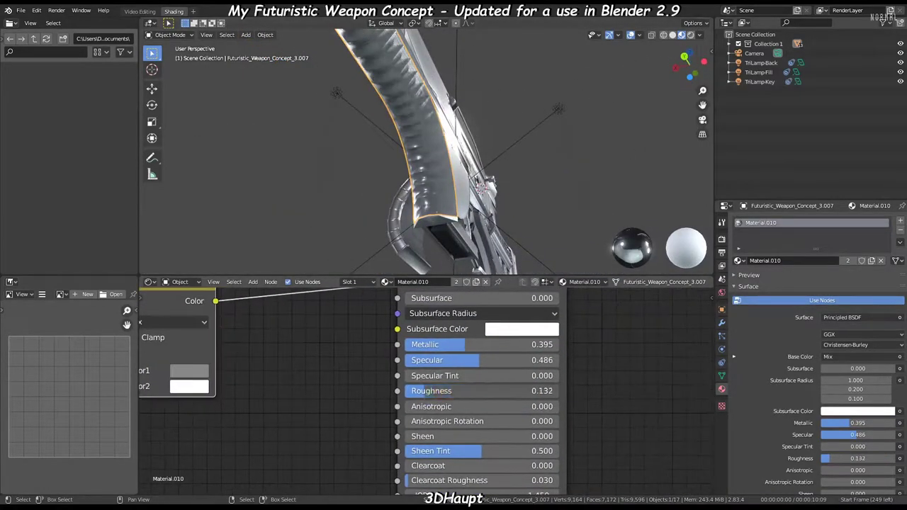
left_click(342, 382)
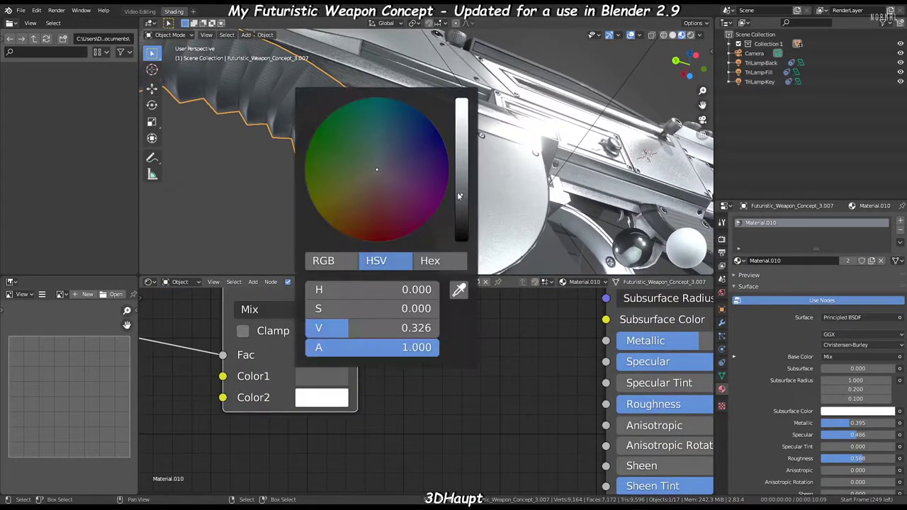
middle_click_drag(415, 190, 453, 233)
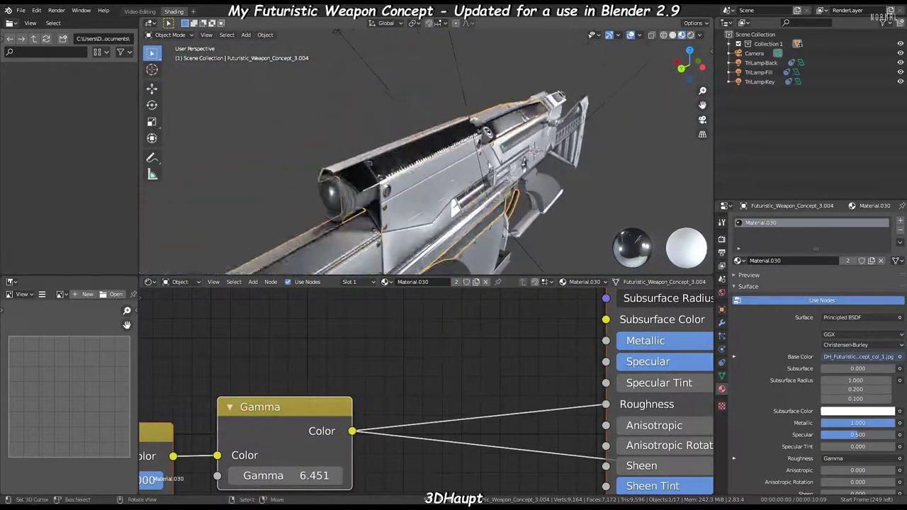
- Select the panel near the trigger guard and enable nodes for material 4.001
middle_click_drag(508, 132, 489, 314)
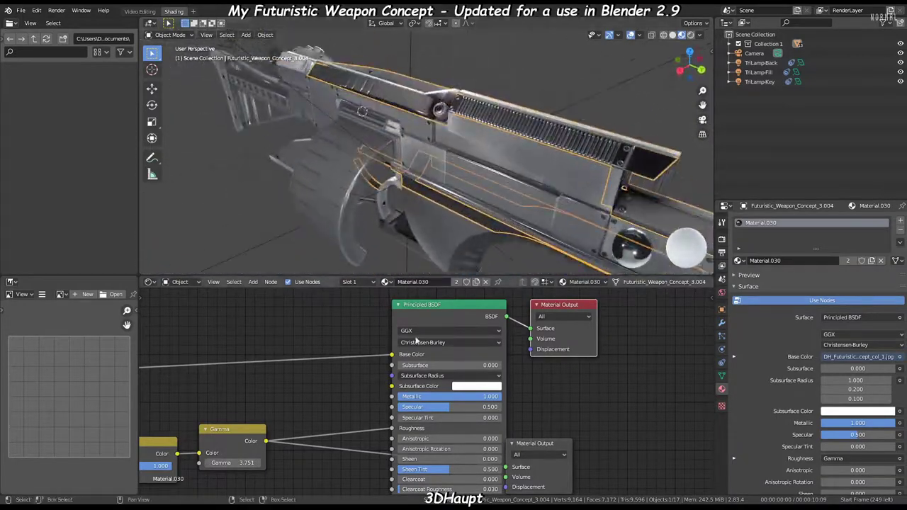
scroll(417, 341, "down", 1)
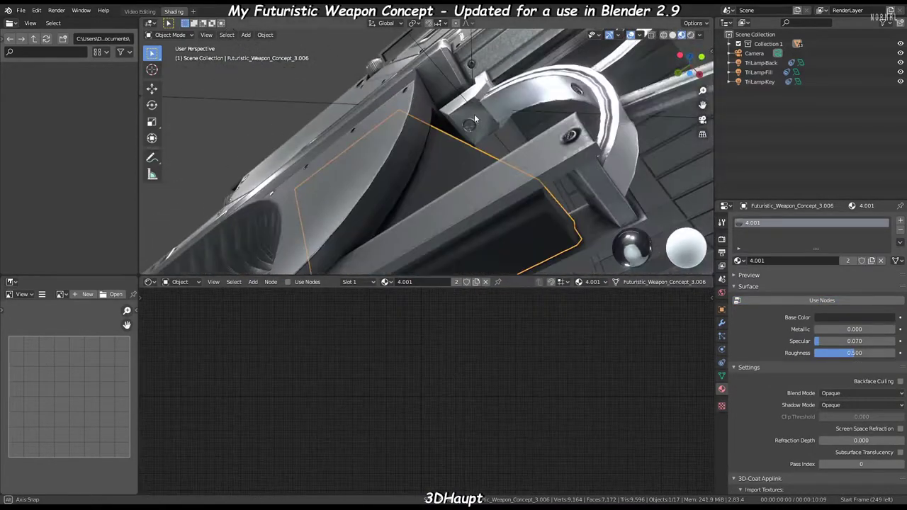
left_click(462, 257)
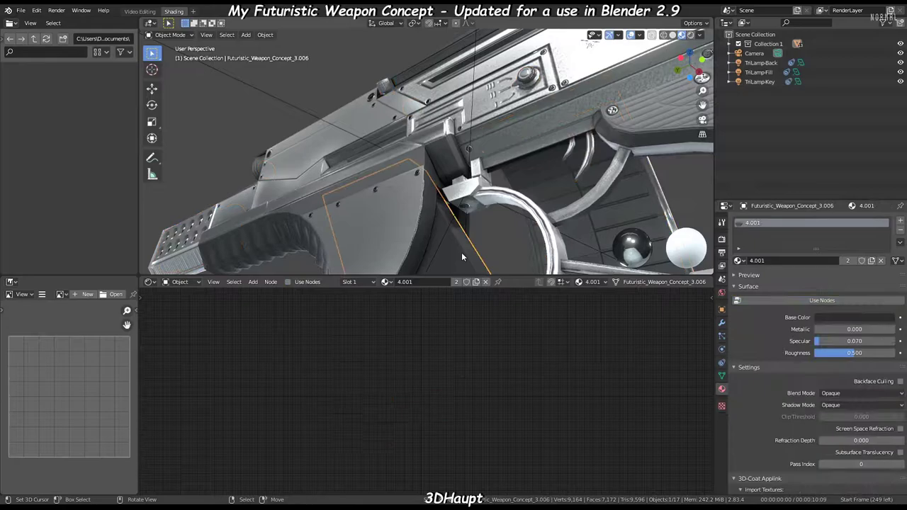
left_click(859, 301)
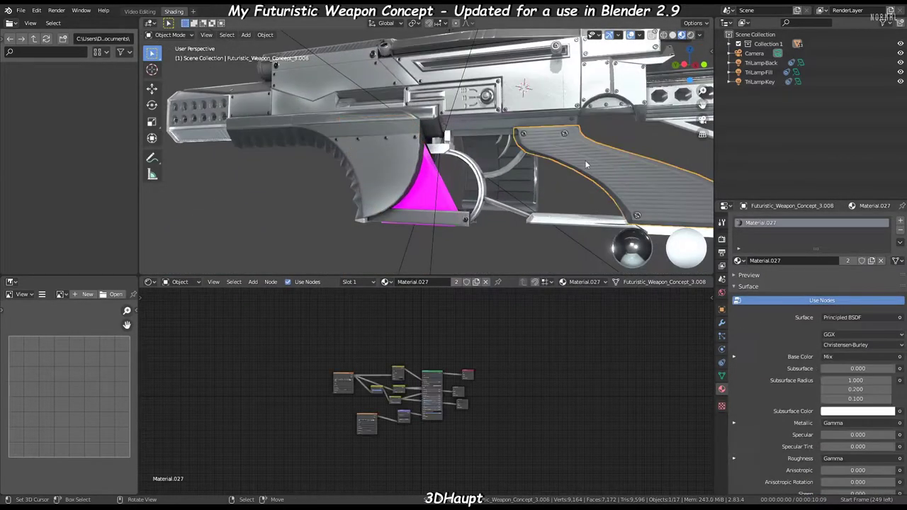
middle_click_drag(442, 168, 375, 153)
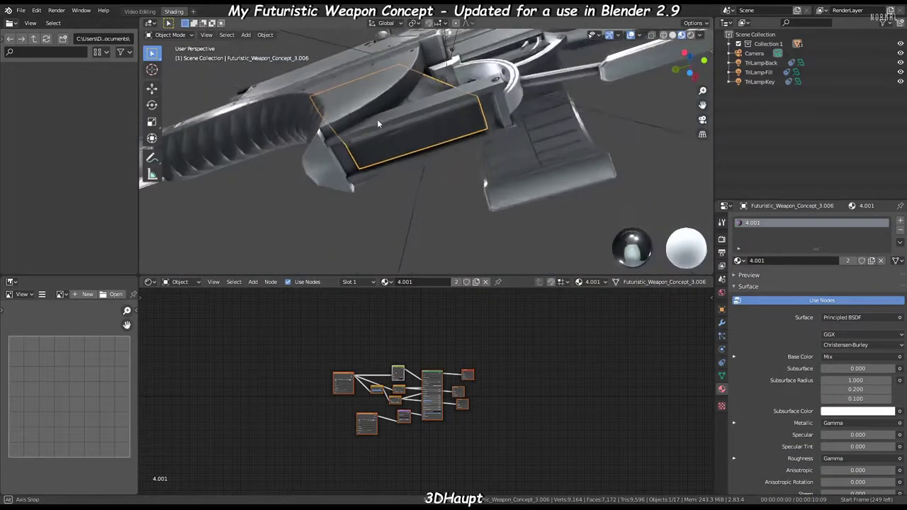
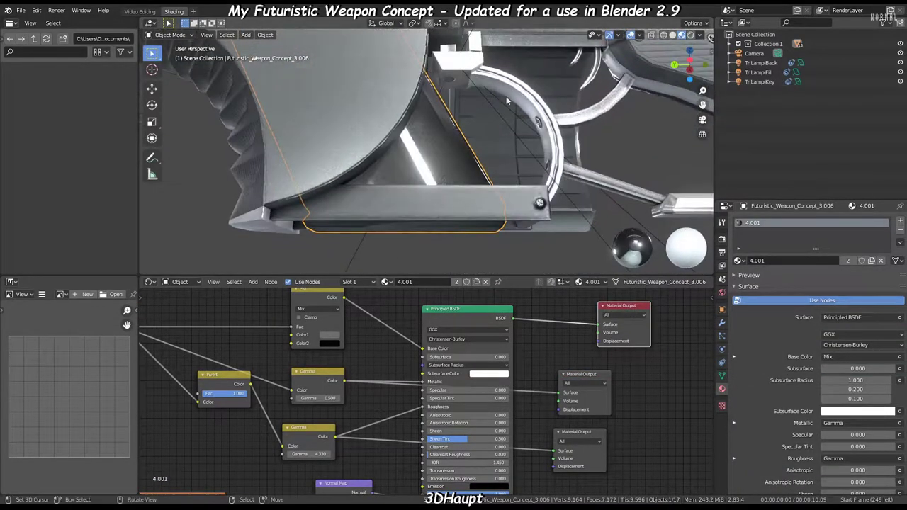
- Add an RGB Curves node to the 4.001 material's node tree and place it
key("shift+a")
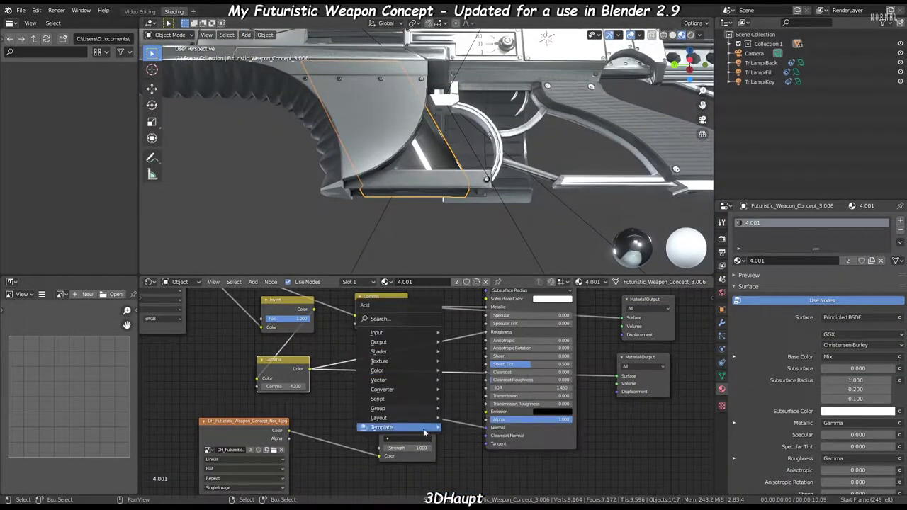
left_click(469, 432)
left_click(402, 455)
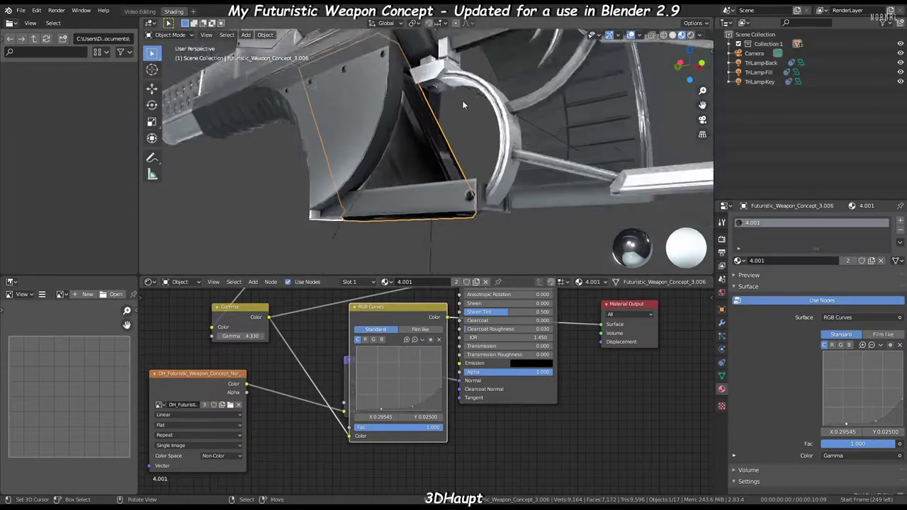
- Orbit in around the grip to inspect the part's shading
mouse_move(462, 100)
middle_mouse_down()
mouse_move(466, 159)
mouse_move(515, 130)
mouse_move(342, 345)
middle_mouse_up()
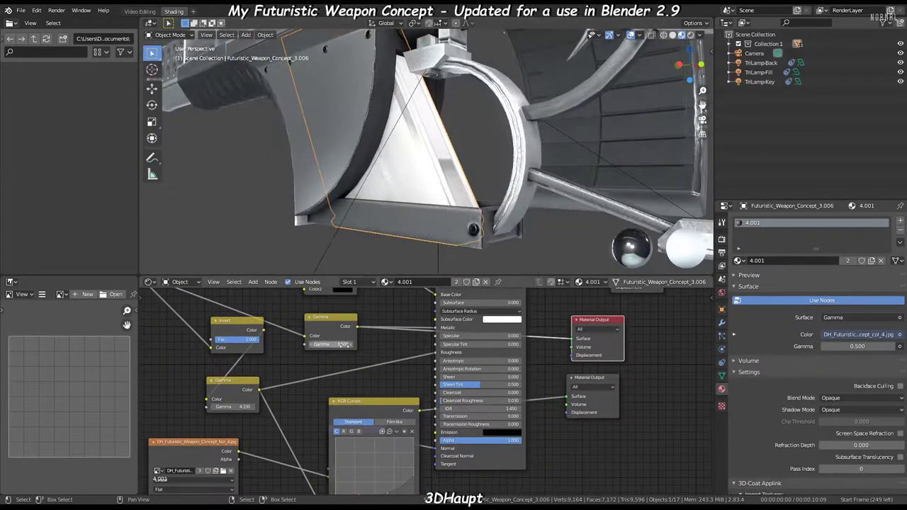
middle_click_drag(425, 156, 485, 240)
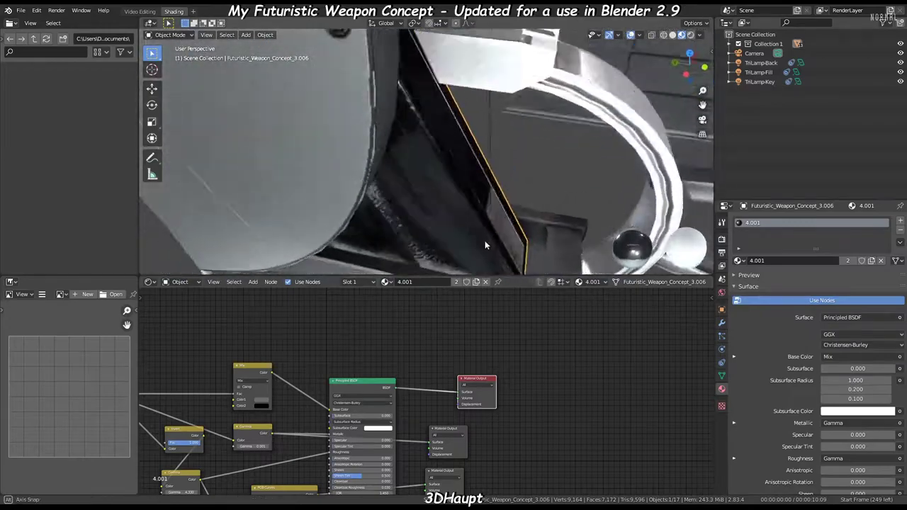
middle_click_drag(417, 371, 297, 383)
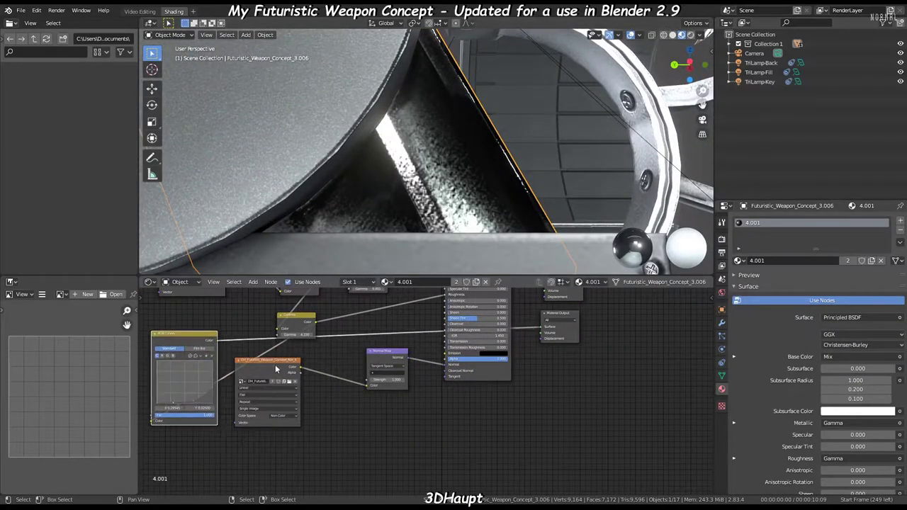
middle_click_drag(397, 177, 461, 213)
- Add a Triangulate modifier to the part after its Edge Split modifier
left_click(721, 322)
left_click(765, 242)
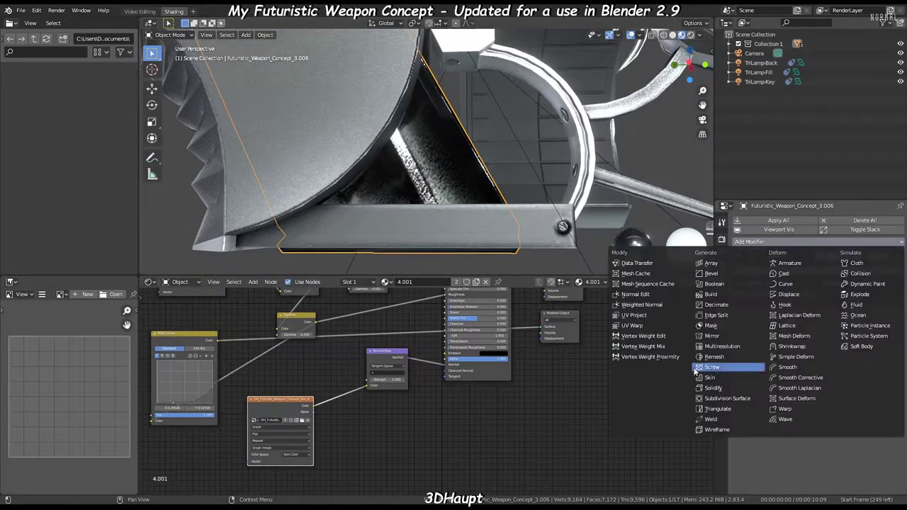
middle_click_drag(539, 142, 559, 155)
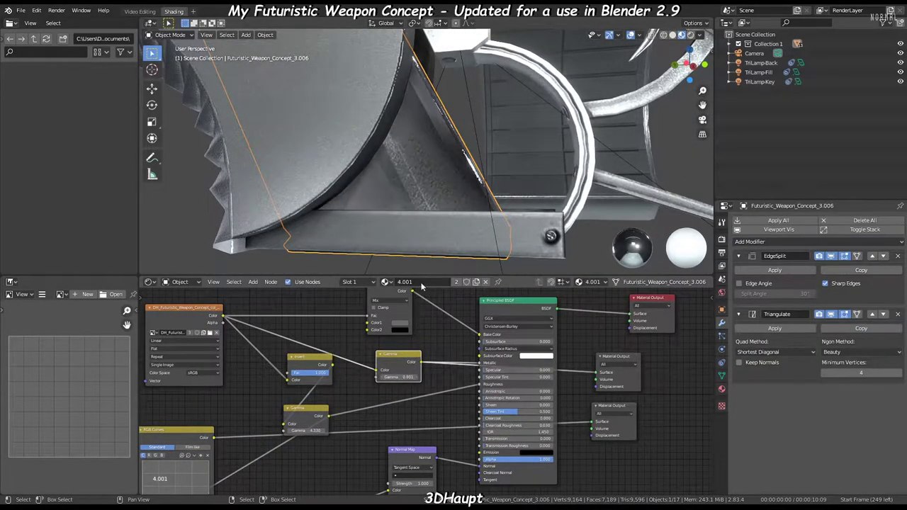
mouse_move(418, 263)
middle_mouse_down()
mouse_move(487, 188)
mouse_move(497, 226)
middle_mouse_up()
- Zoom in and out on the weapon's ring, then pull back to view the whole weapon
scroll(507, 370, "up", 1)
scroll(496, 352, "down", 1)
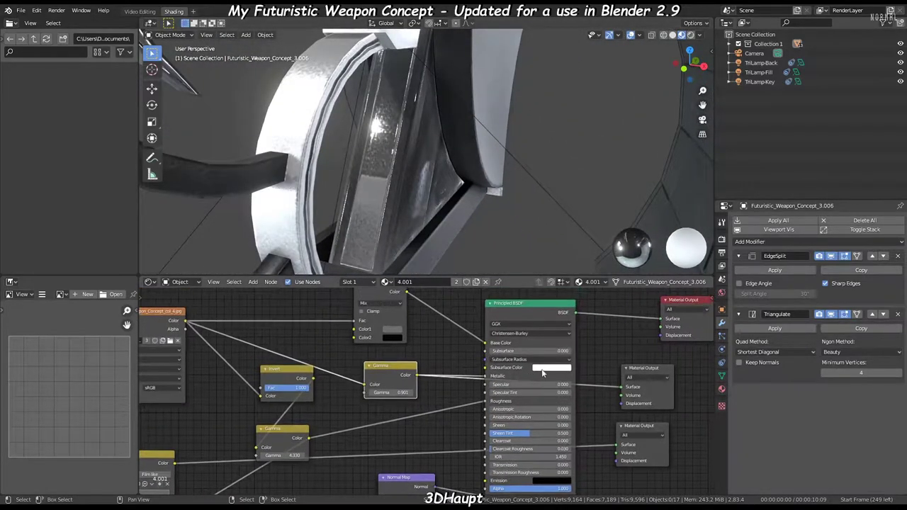
scroll(271, 394, "up", 1)
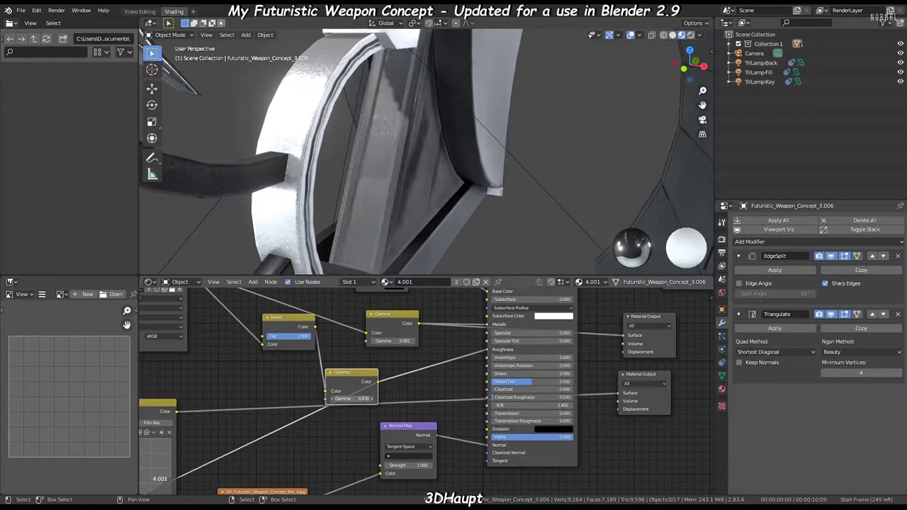
scroll(470, 103, "down", 6)
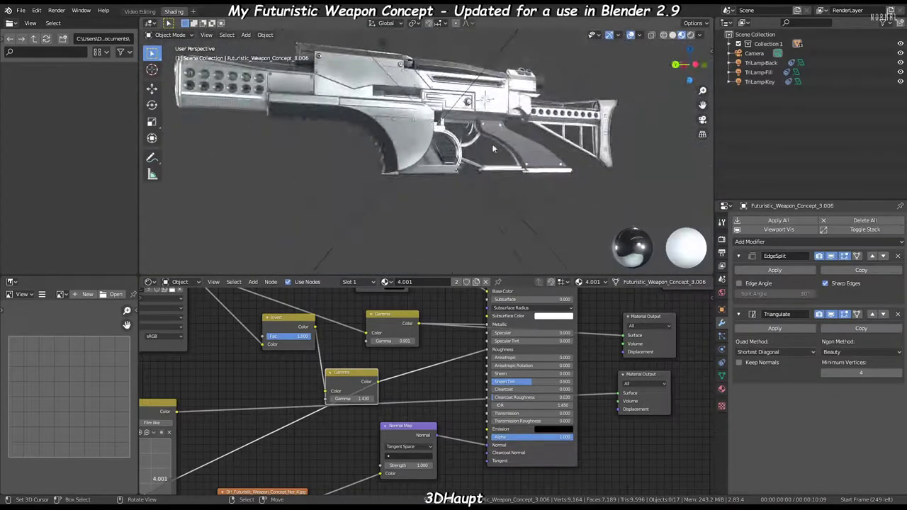
mouse_move(454, 113)
middle_mouse_down()
mouse_move(470, 103)
mouse_move(441, 126)
mouse_move(516, 88)
middle_mouse_up()
- Select the barrel shroud's linked geometry and separate it by material
key("a")
scroll(469, 103, "up", 5)
left_click(344, 99)
key("Tab")
key("ctrl+l")
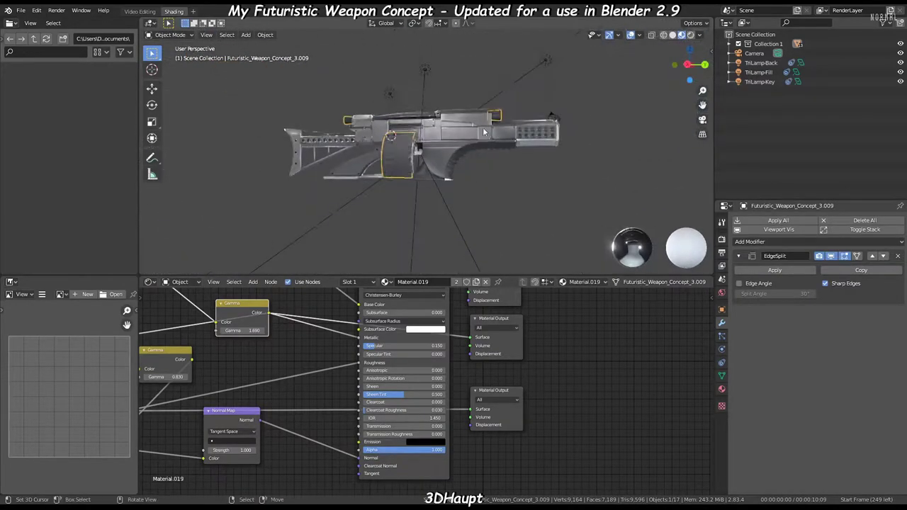
middle_click_drag(346, 147, 524, 126)
key("l")
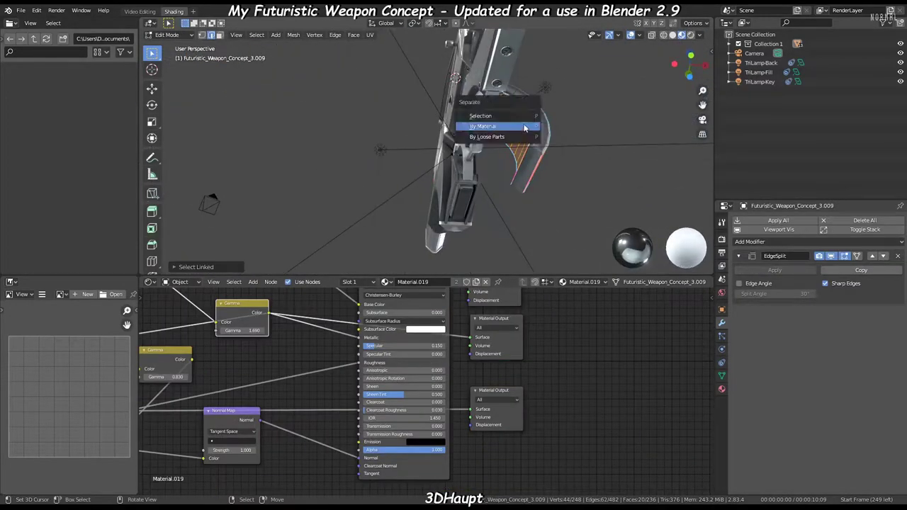
left_click(525, 128)
key("Tab")
- Link materials across the separated shroud parts with Ctrl+L
left_click(490, 156)
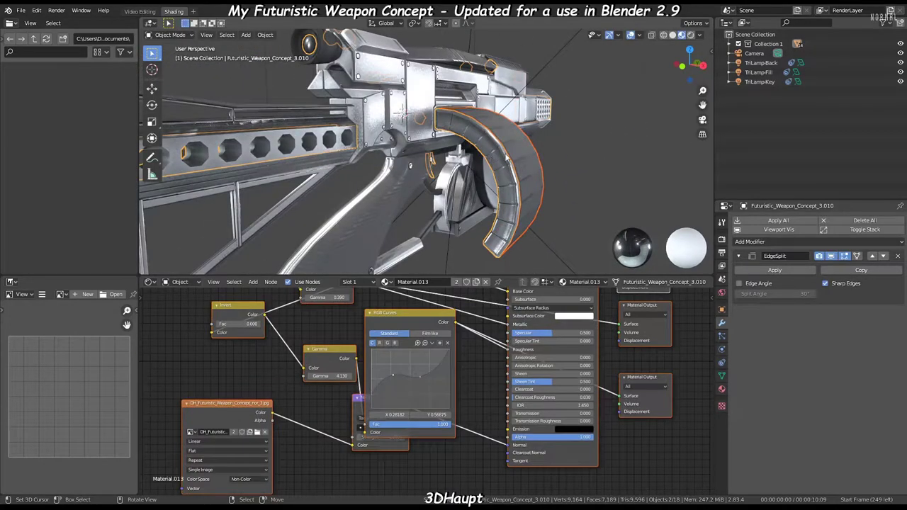
key("ctrl+l")
mouse_move(537, 167)
middle_mouse_down()
mouse_move(499, 206)
mouse_move(605, 100)
mouse_move(451, 160)
mouse_move(352, 151)
mouse_move(425, 106)
mouse_move(543, 63)
mouse_move(544, 135)
mouse_move(465, 146)
middle_mouse_up()
scroll(465, 146, "down", 3)
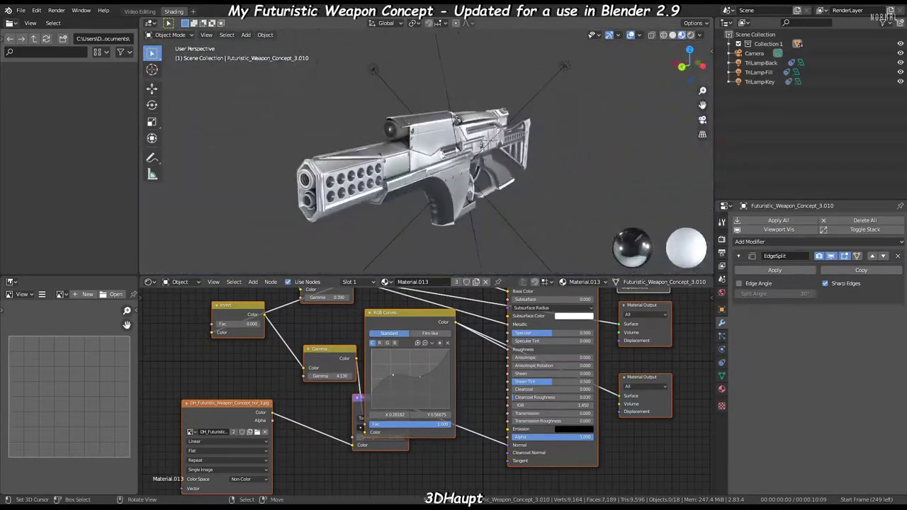
- Save the blend file
left_click(22, 10)
left_click(36, 135)
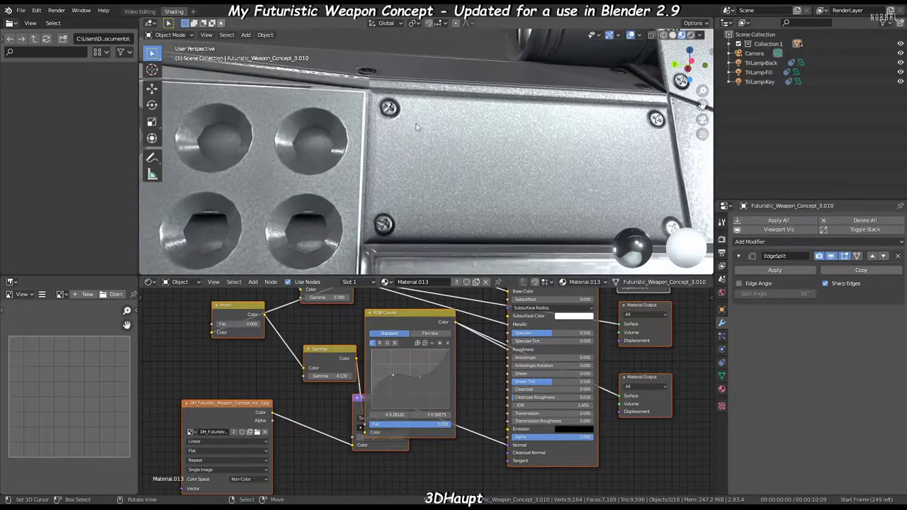
scroll(606, 359, "down", 2)
scroll(384, 374, "up", 2)
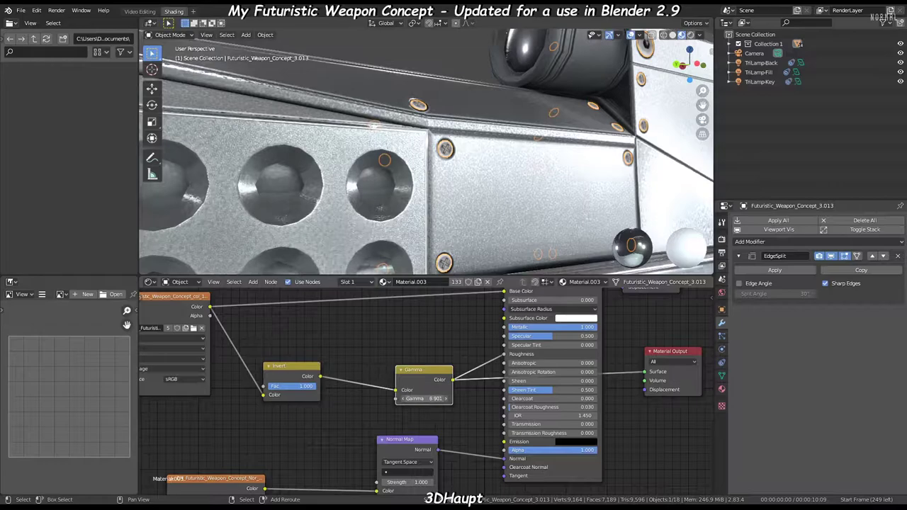
- Add an RGB Curves node to Material.003 between the Gamma node and Principled BSDF
middle_click_drag(634, 334, 575, 380)
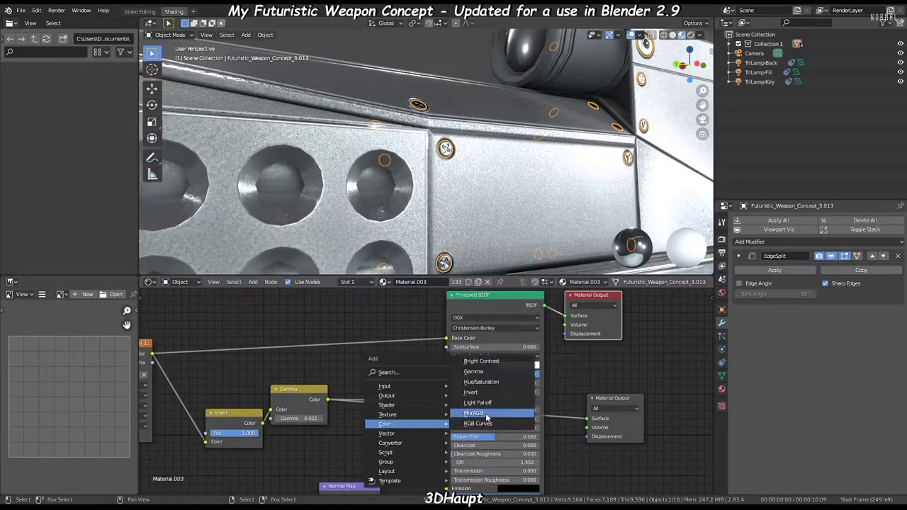
left_click(485, 424)
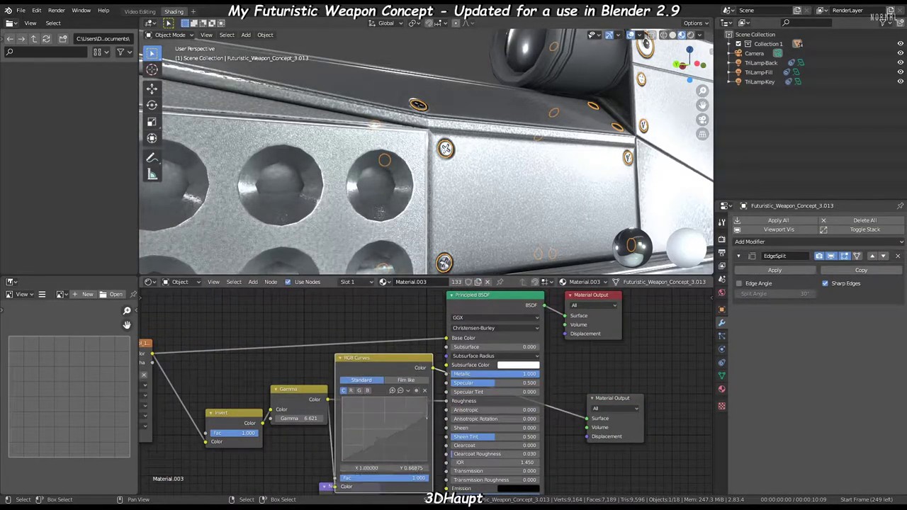
left_click(616, 406)
scroll(573, 198, "up", 3)
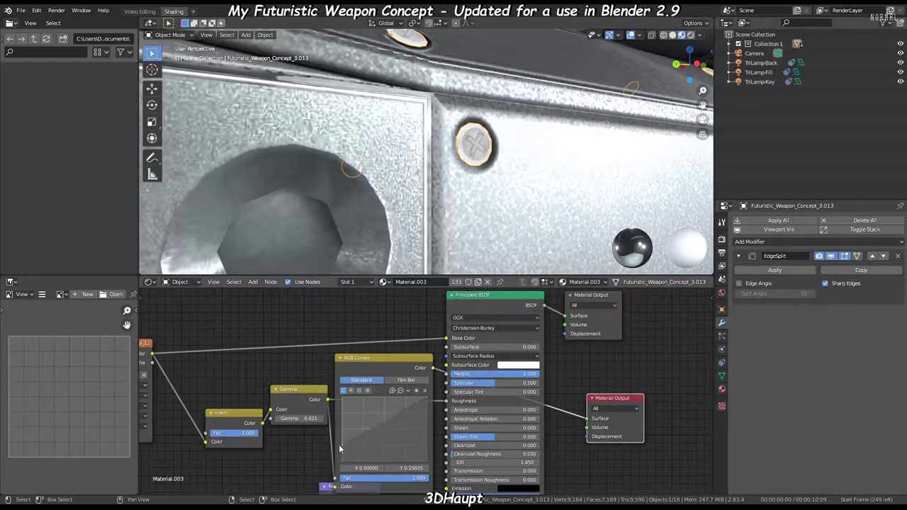
left_click_drag(390, 356, 371, 348)
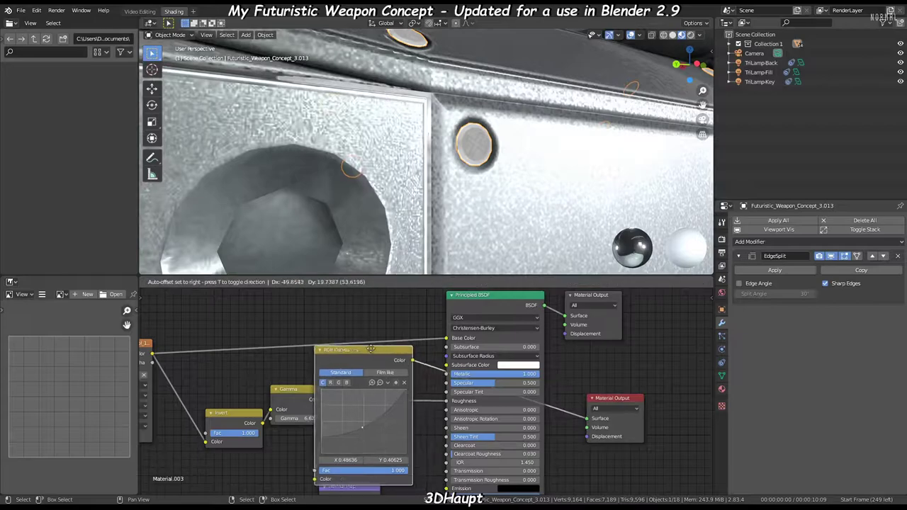
scroll(431, 365, "down", 1)
left_click(570, 328)
- Raise the RGB curve's midpoint and top point to brighten the panel tones
middle_click_drag(496, 177, 458, 131)
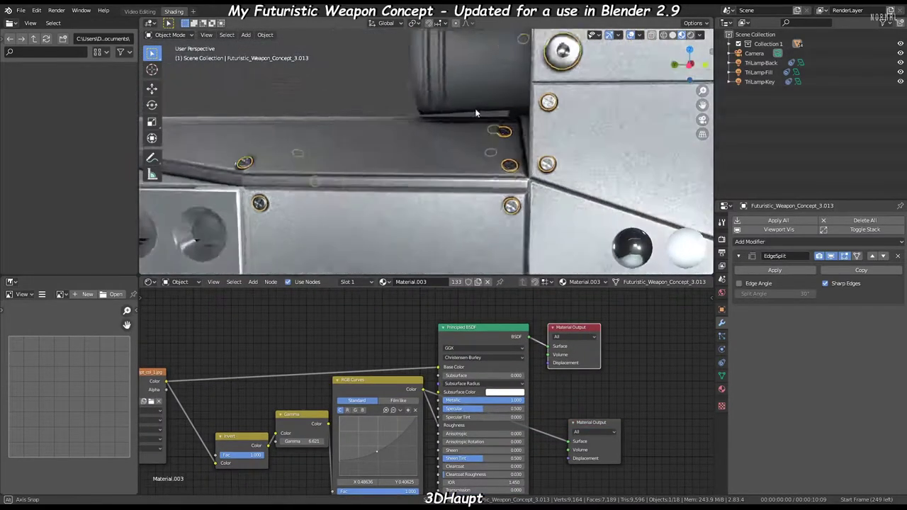
scroll(459, 132, "up", 2)
scroll(369, 426, "up", 2)
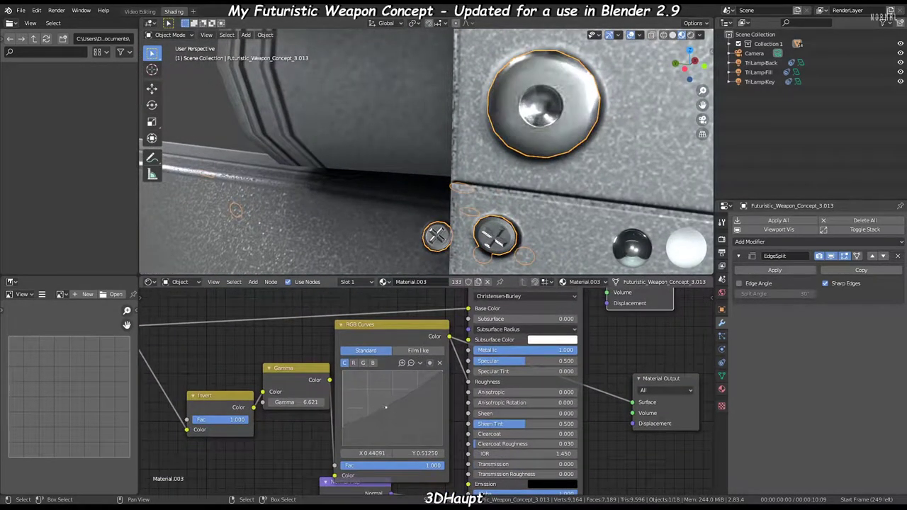
left_click_drag(385, 407, 381, 402)
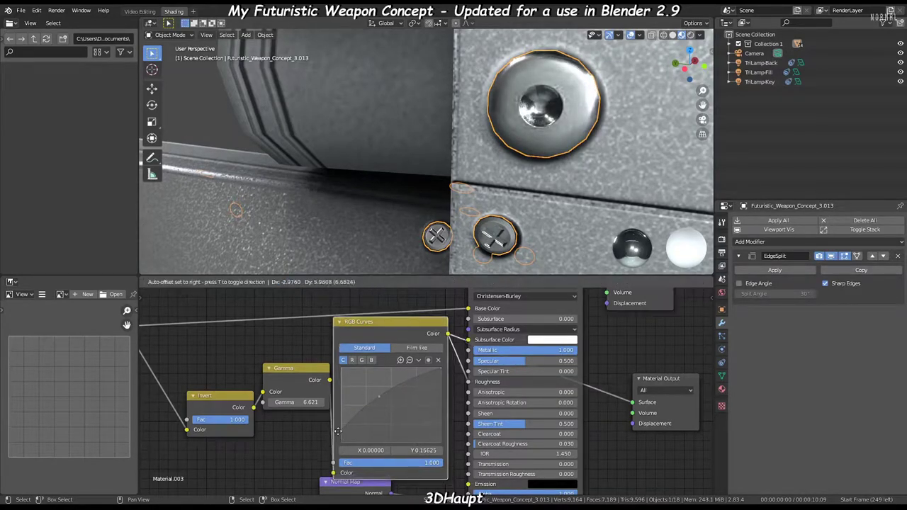
left_click_drag(446, 376, 446, 373)
scroll(627, 129, "down", 5)
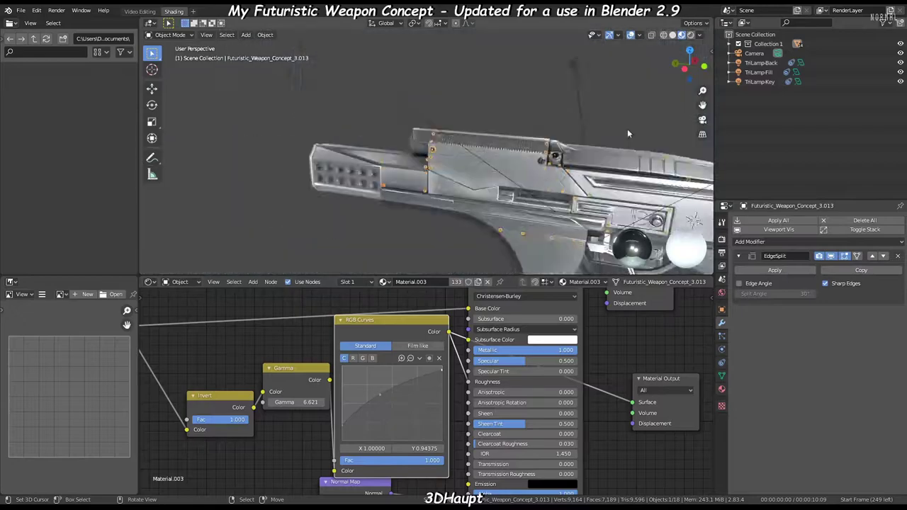
mouse_move(627, 129)
middle_mouse_down()
mouse_move(441, 149)
mouse_move(539, 92)
middle_mouse_up()
- Select the weapon's scope part and orbit to a close-up of it
scroll(496, 142, "up", 4)
scroll(497, 142, "down", 4)
left_click(509, 97)
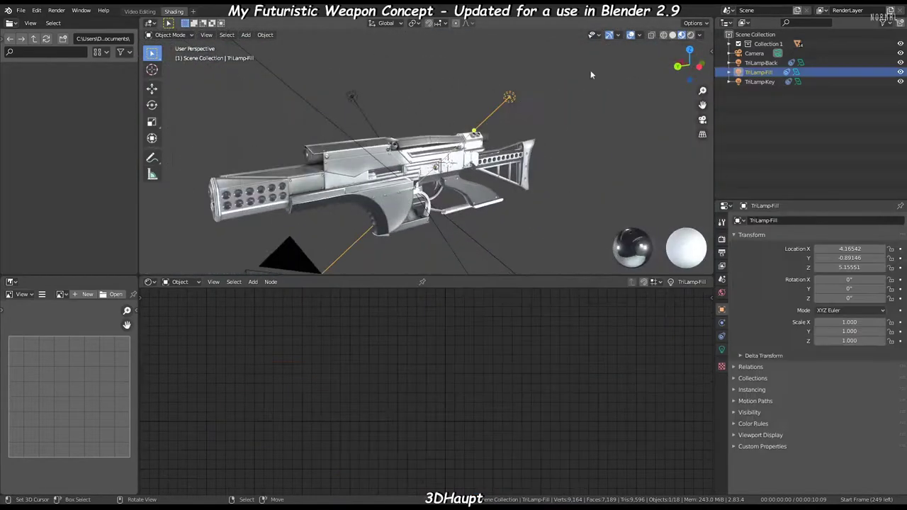
middle_click_drag(311, 102, 426, 178)
key("a")
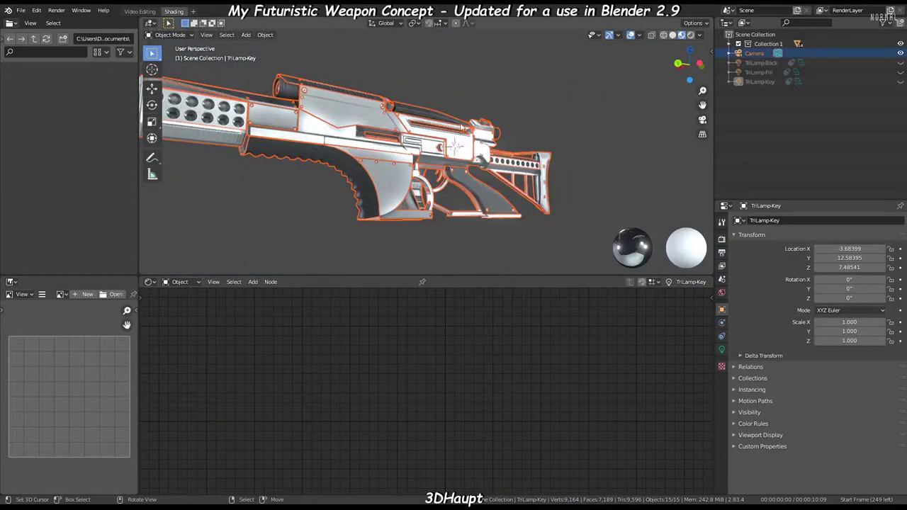
left_click(21, 10)
left_click(58, 95)
scroll(430, 186, "down", 2)
left_click(431, 186)
scroll(456, 132, "up", 5)
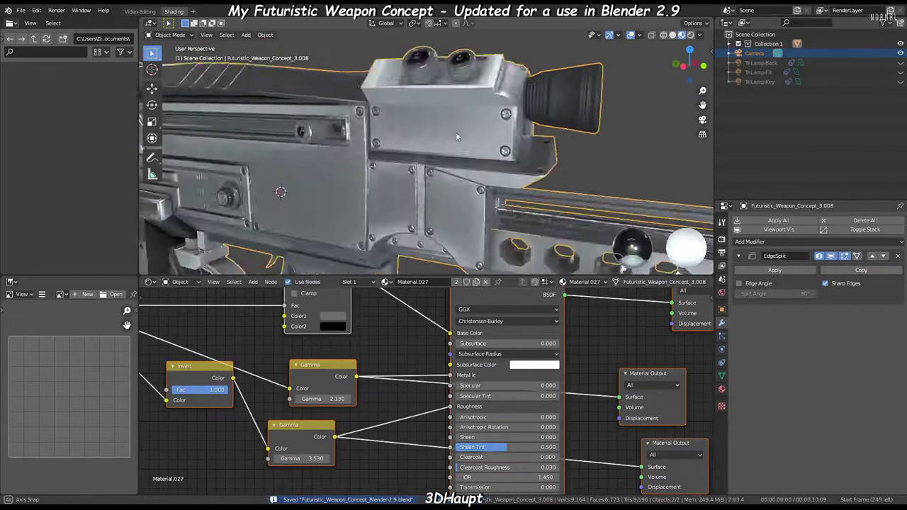
middle_click_drag(456, 132, 496, 160)
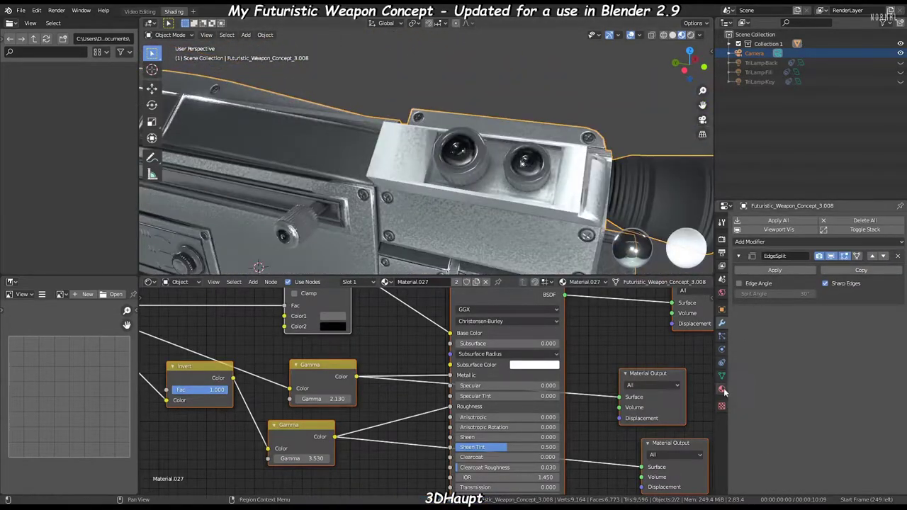
- Step through the part's material slots to make Material.028 active
left_click(722, 390)
left_click(761, 336)
left_click(760, 317)
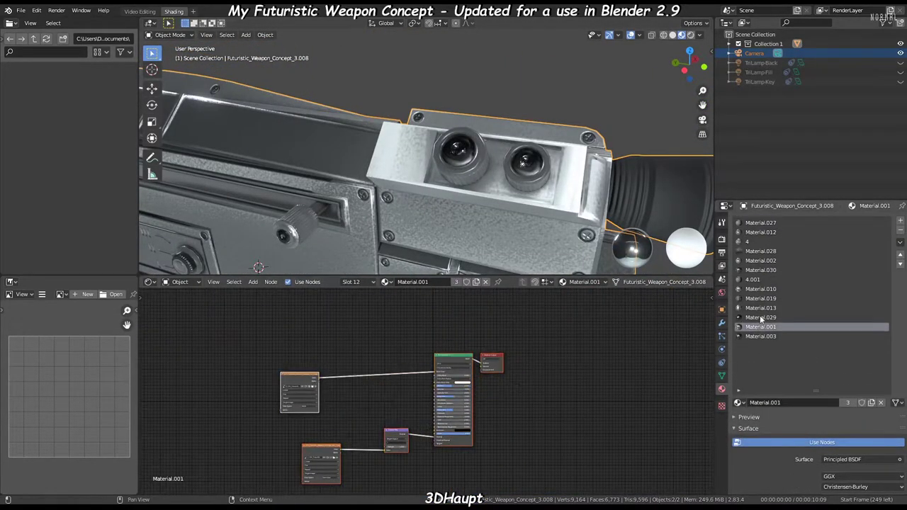
left_click(761, 308)
left_click(761, 298)
left_click(759, 289)
left_click(755, 280)
left_click(756, 270)
left_click(757, 260)
left_click(757, 252)
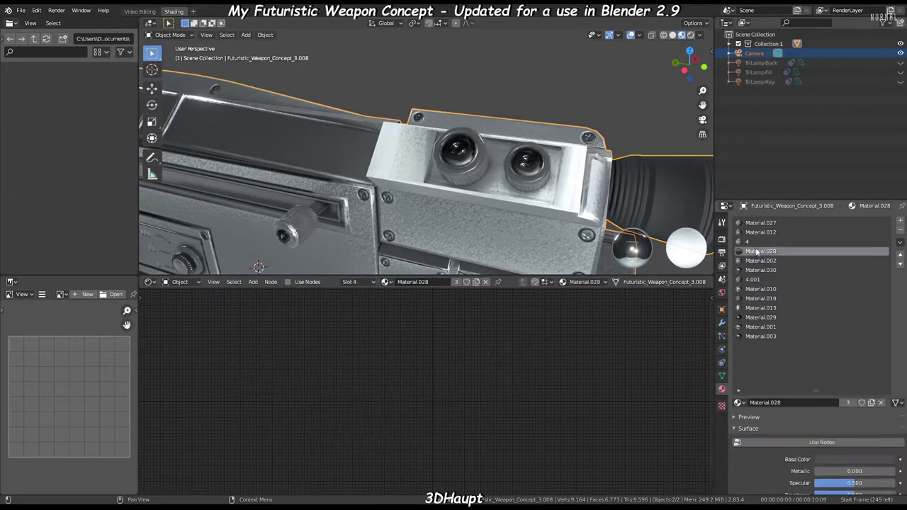
- Separate the rail geometry in Edit Mode into its own object
key("Tab")
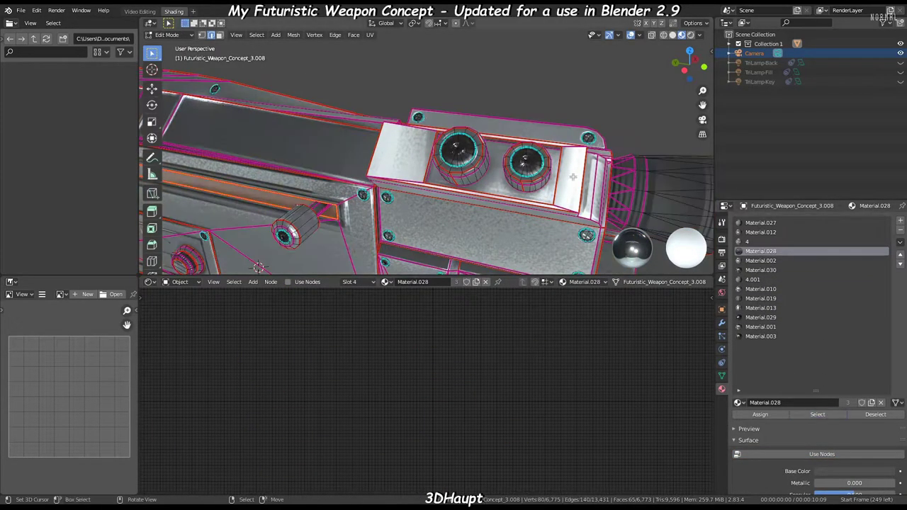
scroll(572, 177, "down", 5)
scroll(571, 176, "up", 5)
mouse_move(571, 176)
middle_mouse_down()
mouse_move(606, 111)
mouse_move(473, 144)
mouse_move(462, 174)
middle_mouse_up()
key("Tab")
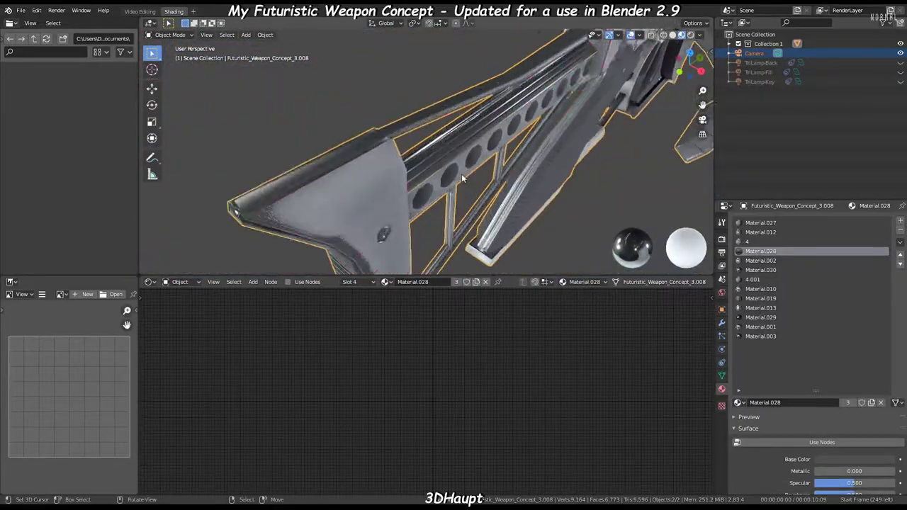
key("Tab")
left_click(549, 152)
key("Tab")
mouse_move(386, 120)
middle_mouse_down()
mouse_move(469, 125)
mouse_move(425, 177)
mouse_move(408, 174)
middle_mouse_up()
scroll(426, 177, "up", 3)
- Select the rail object and enable Use Nodes for Material.028
left_click(407, 173)
key("g")
right_click(408, 170)
left_click(371, 139)
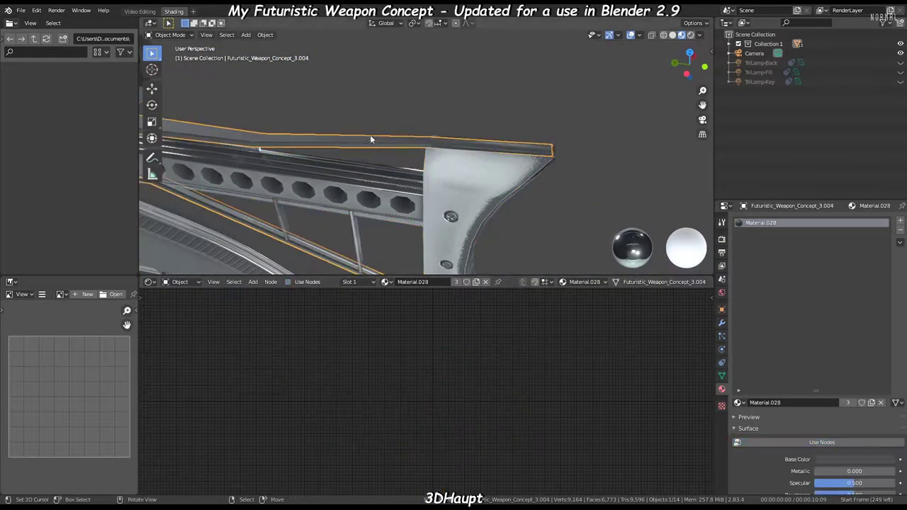
left_click(847, 444)
key("Home")
- Move the RGB Curves node to the left and centre the node view on it
mouse_move(425, 156)
middle_mouse_down()
mouse_move(588, 132)
mouse_move(522, 122)
middle_mouse_up()
scroll(522, 122, "up", 3)
mouse_move(431, 125)
middle_mouse_down()
mouse_move(419, 156)
mouse_move(448, 115)
mouse_move(397, 149)
middle_mouse_up()
scroll(419, 156, "up", 4)
scroll(421, 152, "down", 3)
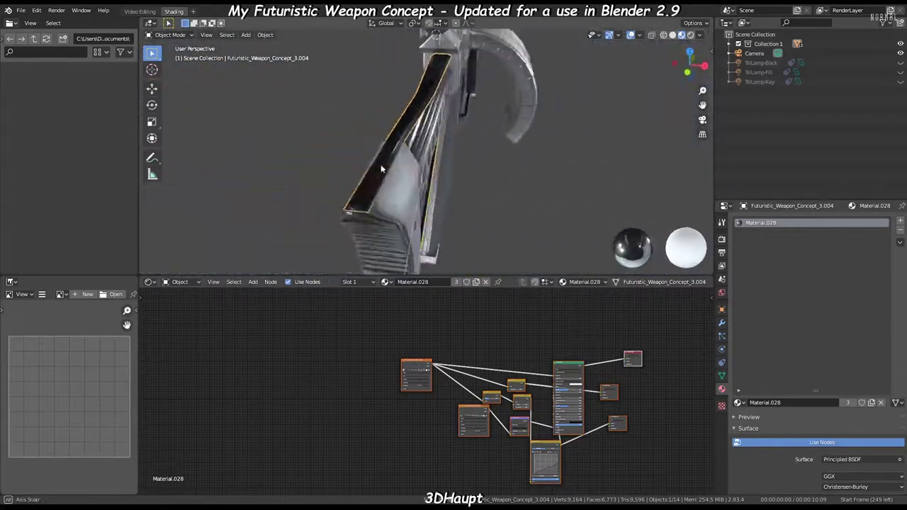
key("g")
right_click(394, 155)
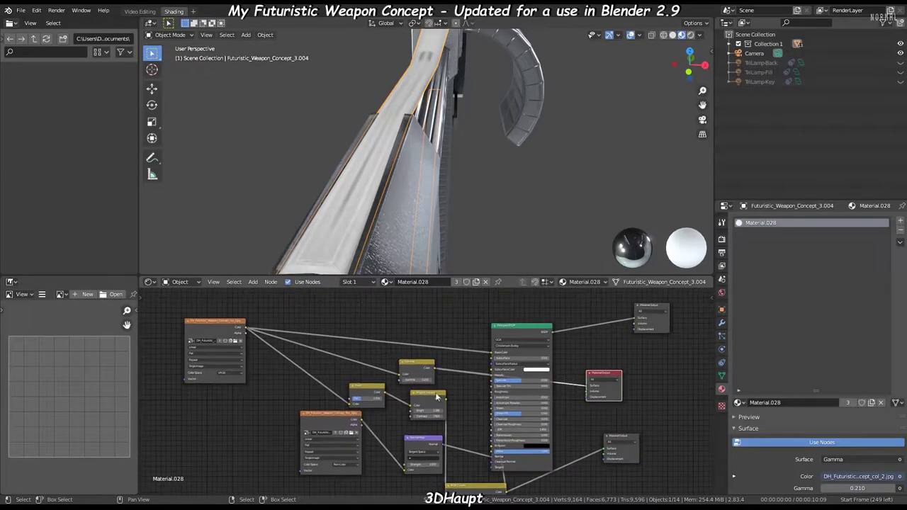
left_click_drag(482, 457, 384, 448)
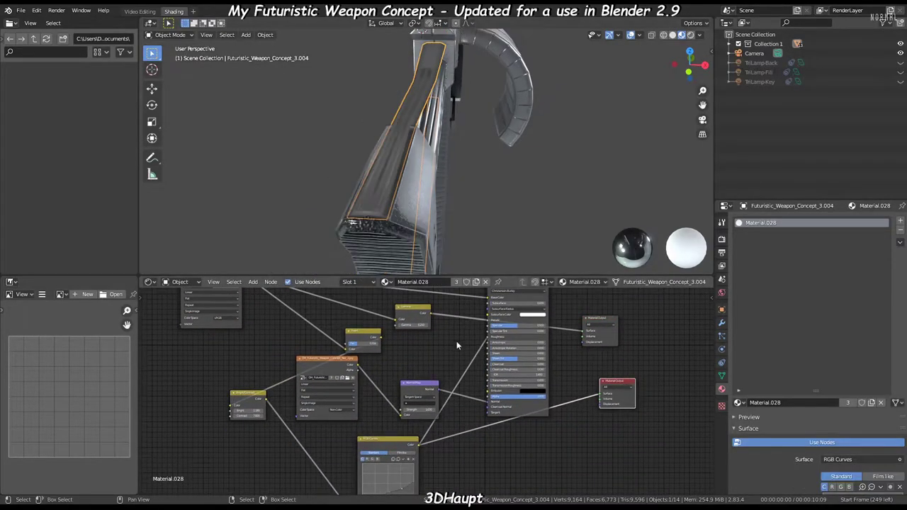
key("KP_Decimal")
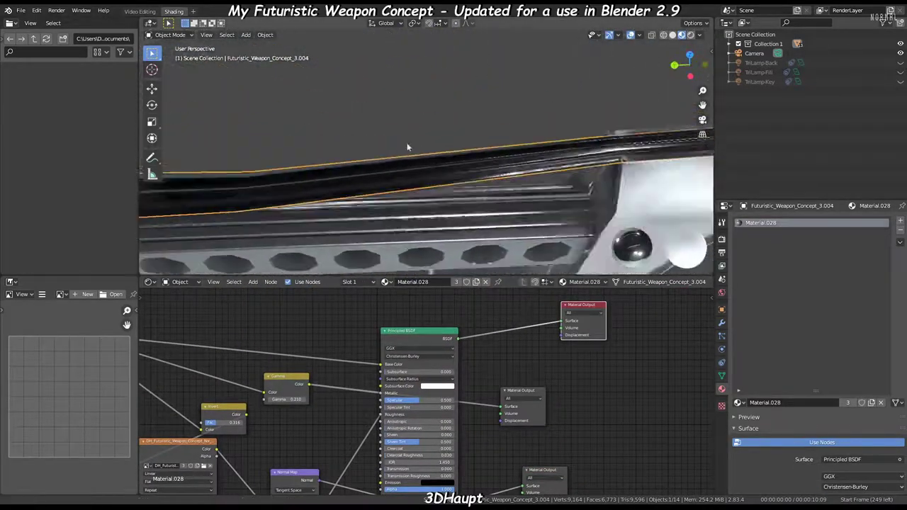
- Raise the Gamma value and pull the RGB curve point down to darken the rail
left_click_drag(348, 335, 355, 335)
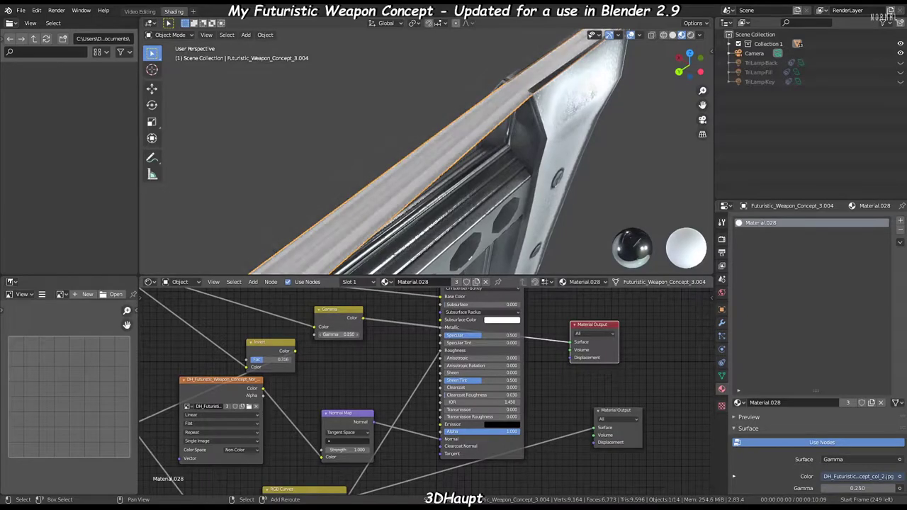
middle_click_drag(588, 326, 599, 365)
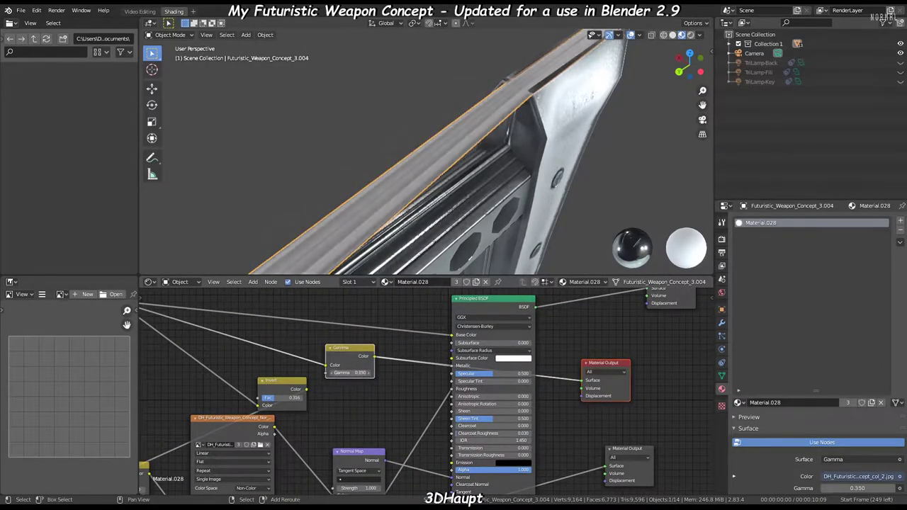
middle_click_drag(520, 419, 426, 390)
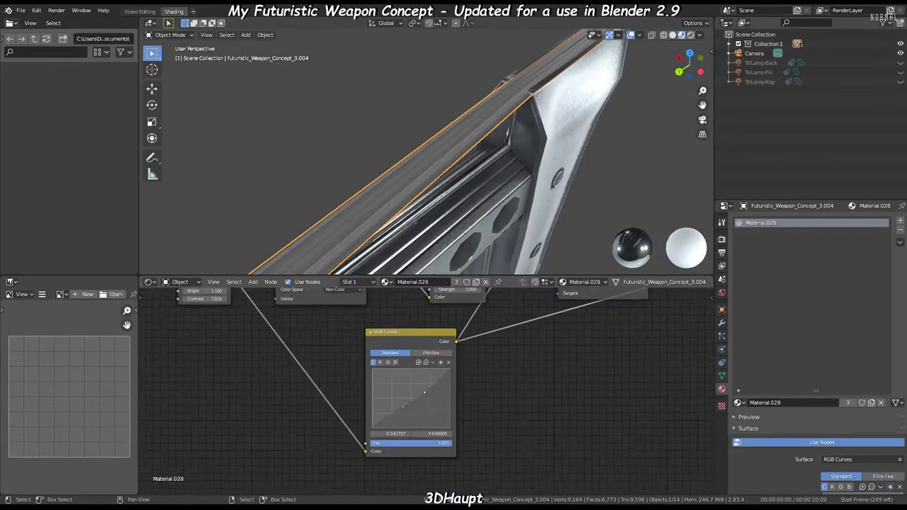
left_click_drag(426, 390, 422, 386)
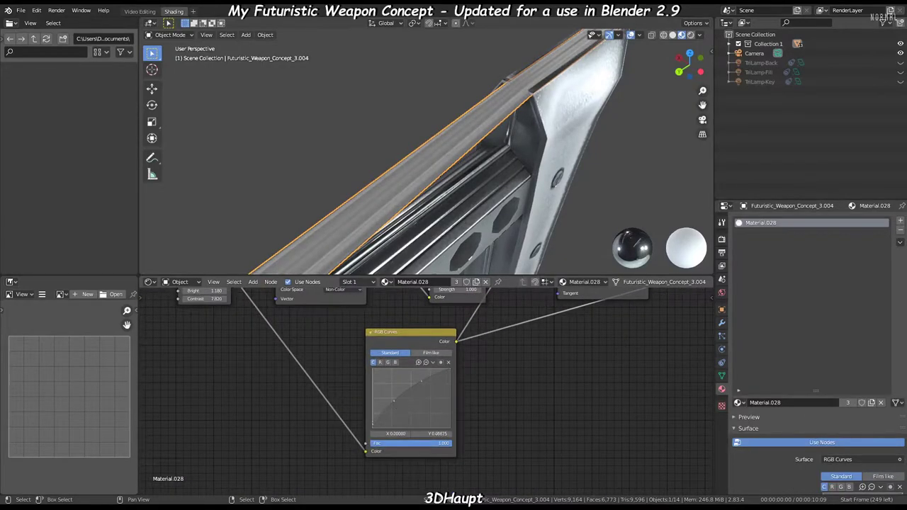
- Make the weapon body the active object
scroll(639, 346, "down", 3)
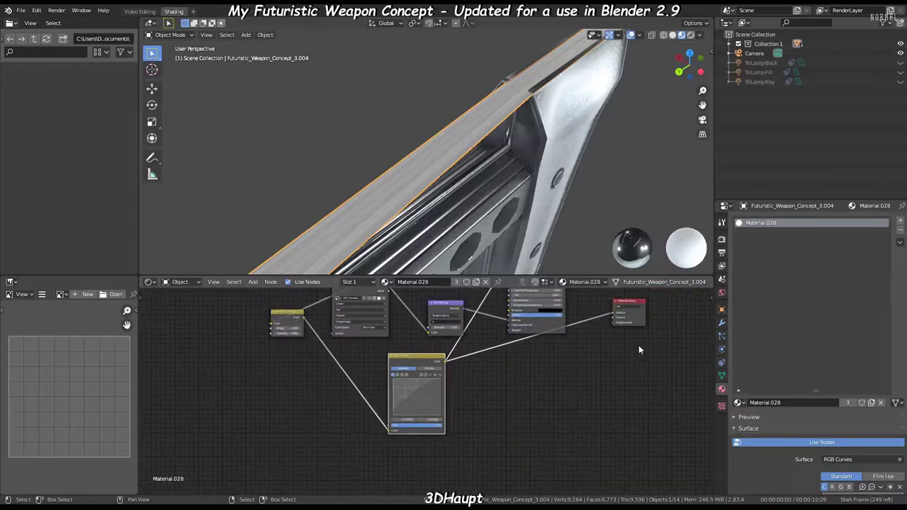
middle_click_drag(639, 345, 503, 367)
mouse_move(504, 212)
middle_mouse_down()
mouse_move(516, 110)
mouse_move(487, 155)
mouse_move(471, 131)
mouse_move(525, 112)
mouse_move(533, 201)
mouse_move(496, 210)
mouse_move(466, 186)
middle_mouse_up()
key("a")
left_click(489, 210)
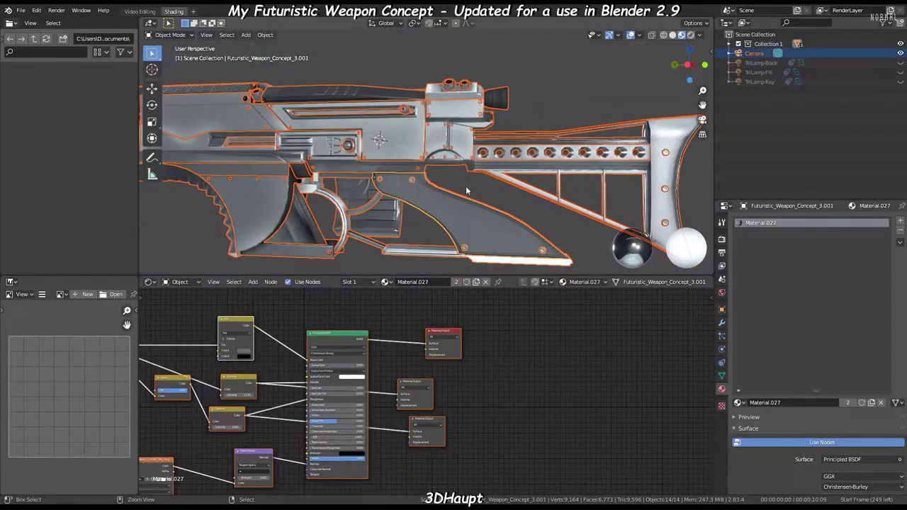
- Inspect the body's material slots, ending on Material.027, and enter Edit Mode
left_click(773, 241)
left_click(762, 222)
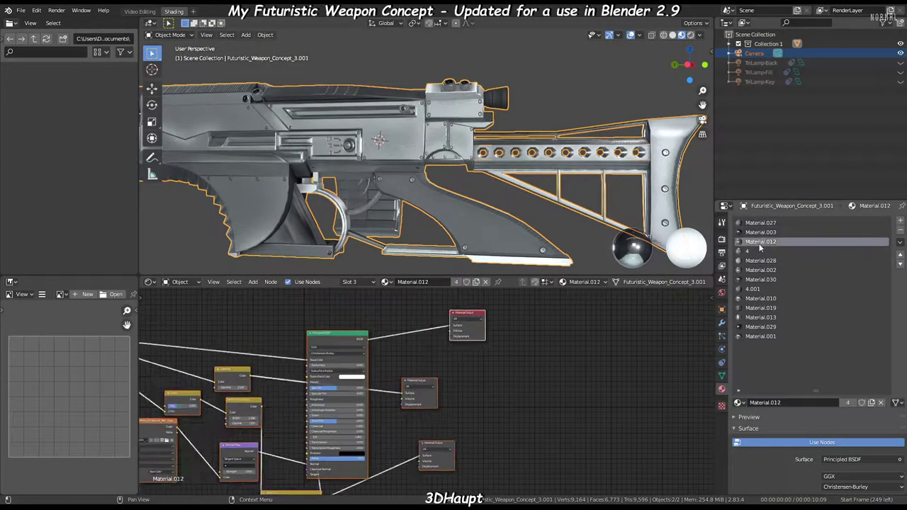
left_click(762, 298)
left_click(762, 261)
left_click(762, 251)
left_click(760, 223)
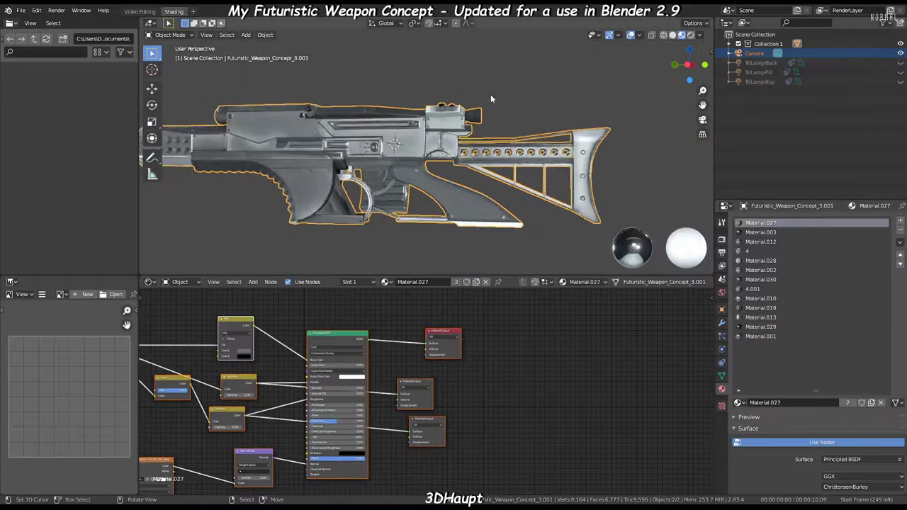
mouse_move(491, 95)
middle_mouse_down()
mouse_move(436, 133)
mouse_move(561, 158)
mouse_move(509, 146)
middle_mouse_up()
scroll(471, 112, "up", 4)
scroll(509, 146, "down", 4)
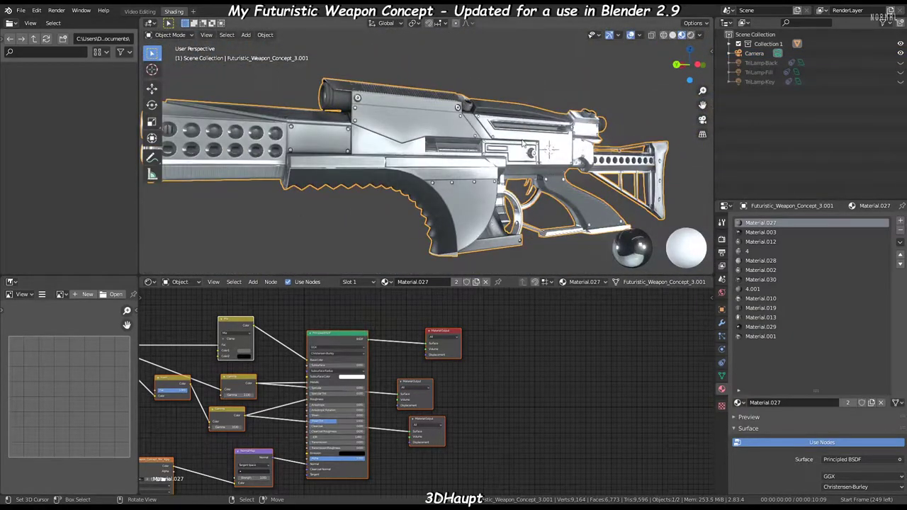
key("Tab")
- Separate the body's mesh by material and return to Object Mode
left_click(521, 140)
key("Tab")
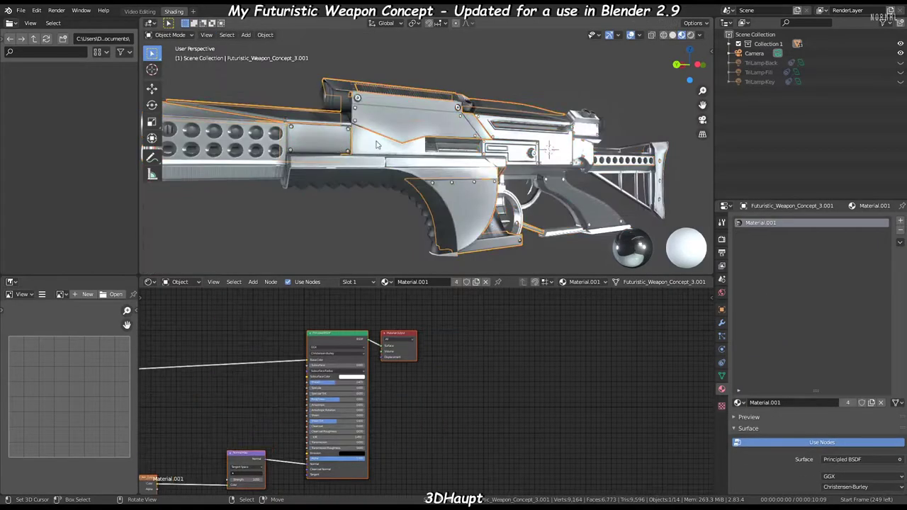
scroll(500, 190, "up", 3)
mouse_move(500, 190)
middle_mouse_down()
mouse_move(489, 178)
mouse_move(500, 190)
mouse_move(529, 101)
mouse_move(558, 175)
mouse_move(496, 156)
middle_mouse_up()
scroll(529, 102, "down", 4)
scroll(529, 102, "up", 3)
scroll(425, 383, "up", 3)
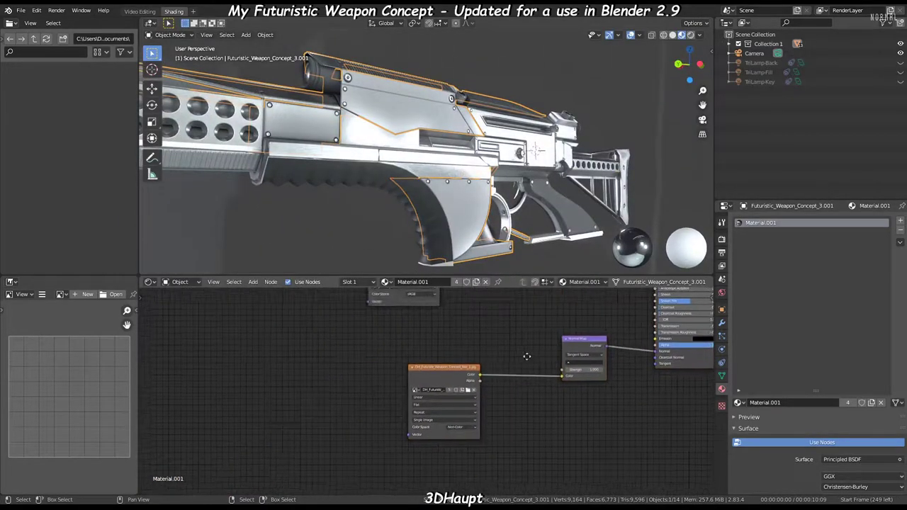
- Place a duplicated Normal Map beside the honeycomb image, set to Non-Color
middle_click_drag(425, 383, 435, 381)
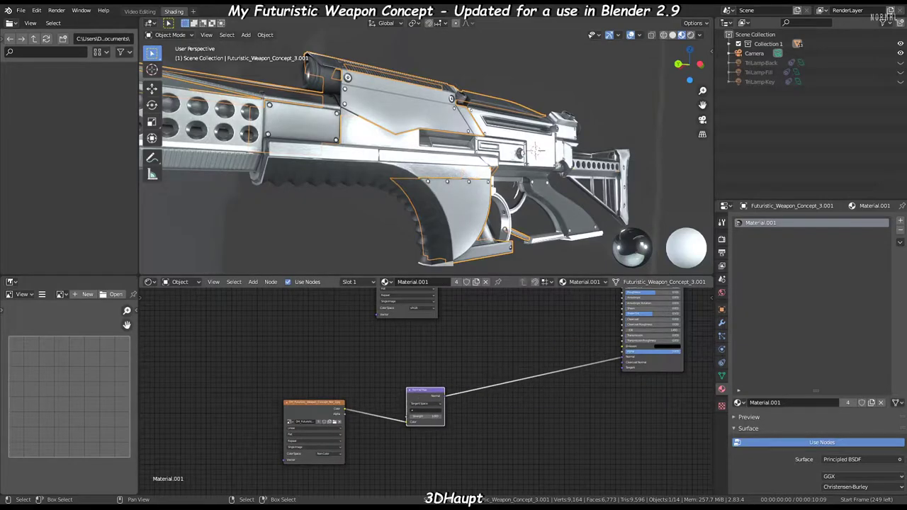
mouse_move(172, 345)
left_mouse_down()
mouse_move(438, 399)
mouse_move(369, 412)
left_mouse_up()
scroll(444, 342, "up", 2)
left_click(409, 397)
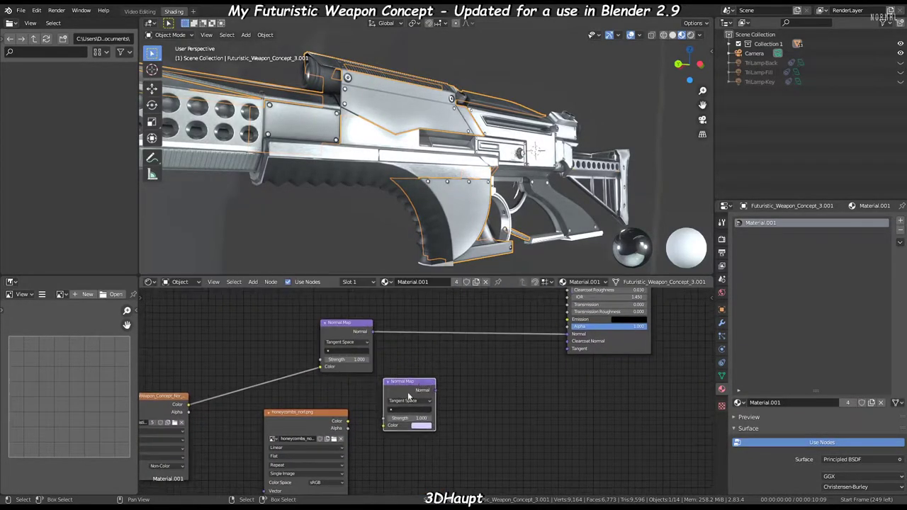
middle_click_drag(380, 440, 415, 409)
left_click(363, 454)
left_click(359, 422)
- Connect honeycombs_norl.png through the new Normal Map into Principled BSDF's Normal input
middle_click_drag(478, 368, 431, 411)
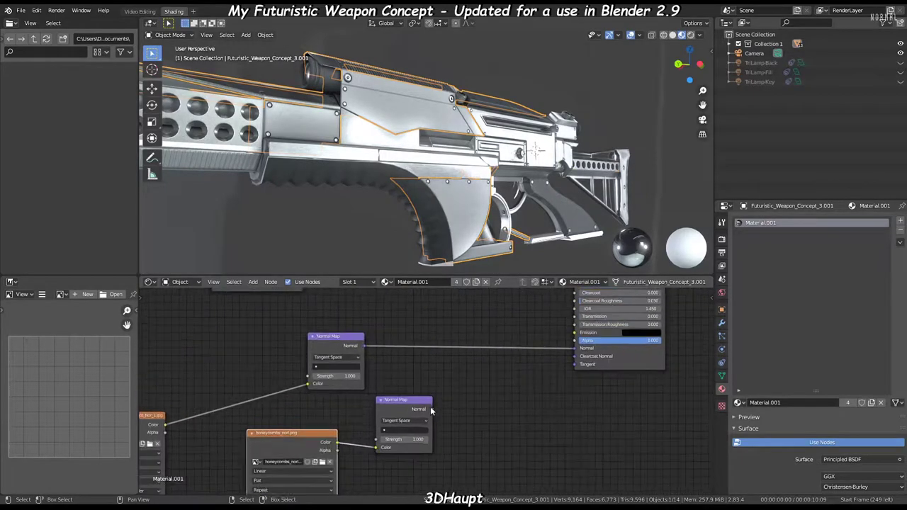
middle_click_drag(475, 172, 617, 197)
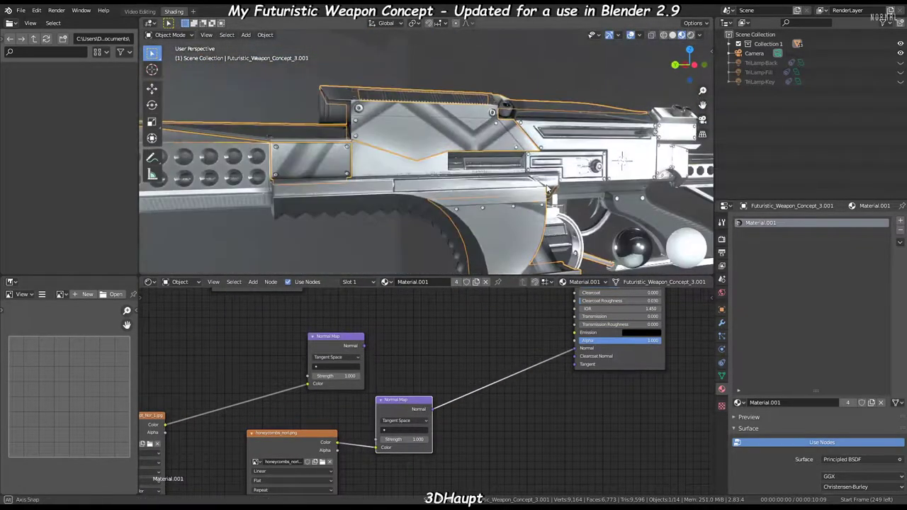
key("Home")
left_click(269, 361)
key("shift+a")
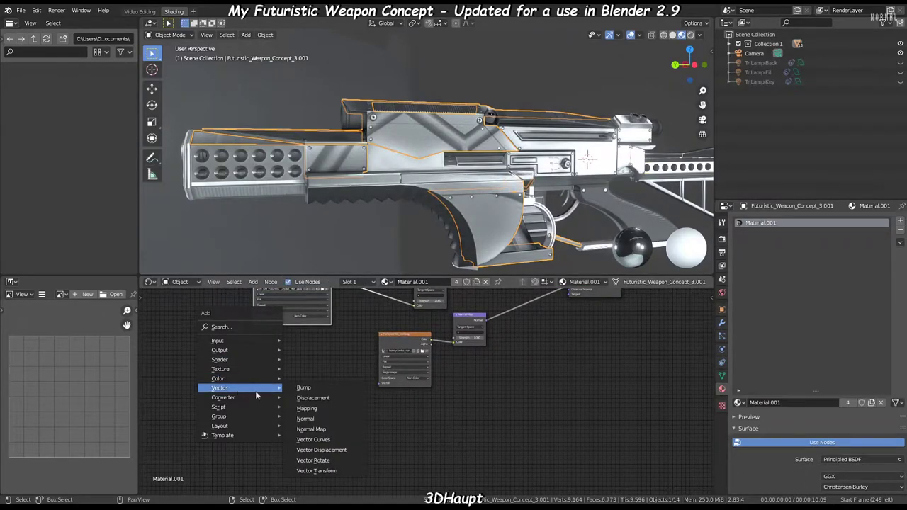
- Try a Mapping node on the honeycomb image with X scale 4.900 and Z scale 5.400, then undo it
left_click(306, 408)
left_click_drag(438, 372, 439, 371)
scroll(462, 381, "up", 3)
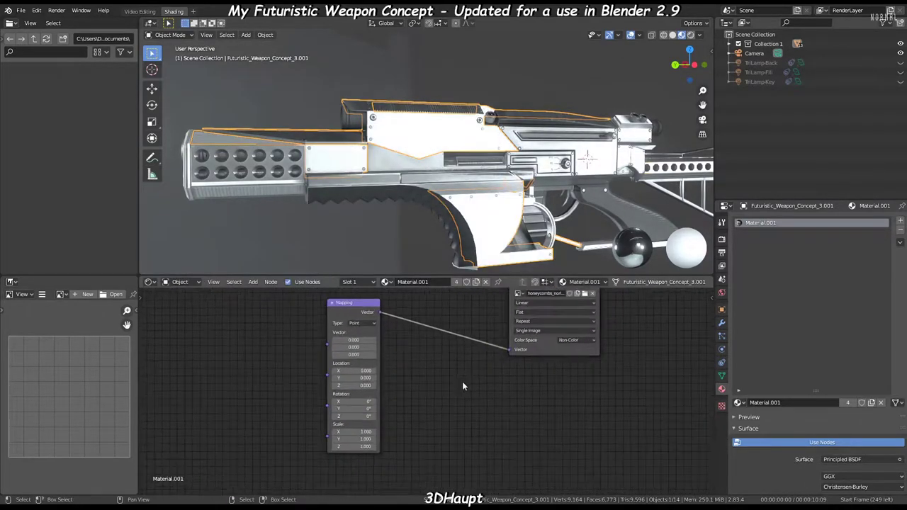
left_click_drag(334, 443, 397, 443)
scroll(347, 425, "down", 2)
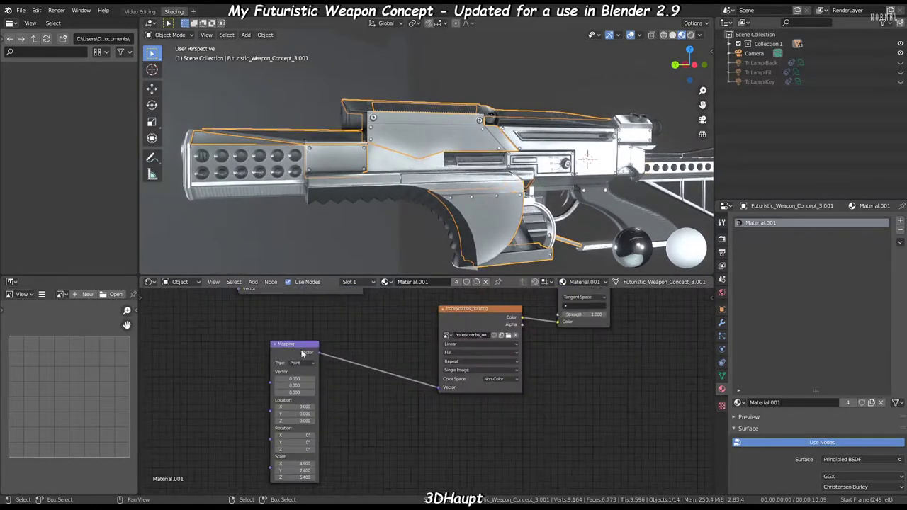
scroll(319, 390, "up", 2)
left_click(355, 454)
scroll(336, 314, "down", 2)
key("ctrl+z")
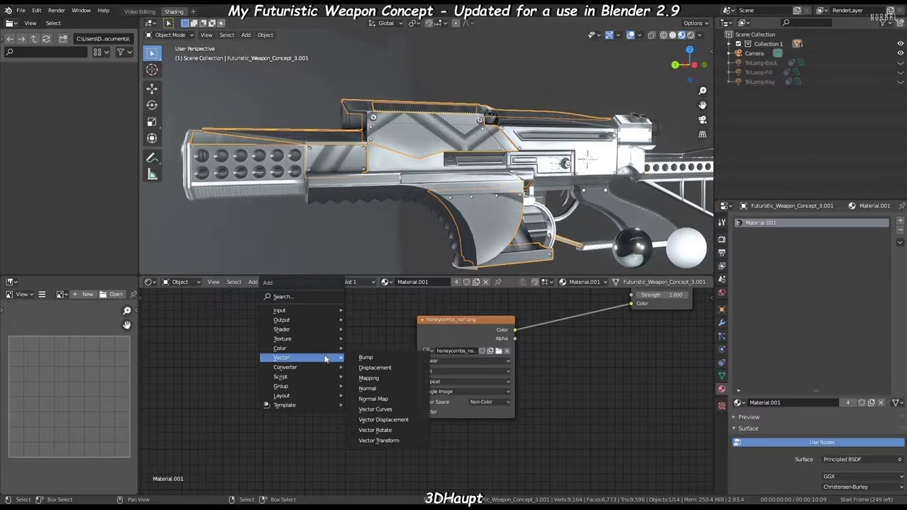
mouse_move(301, 310)
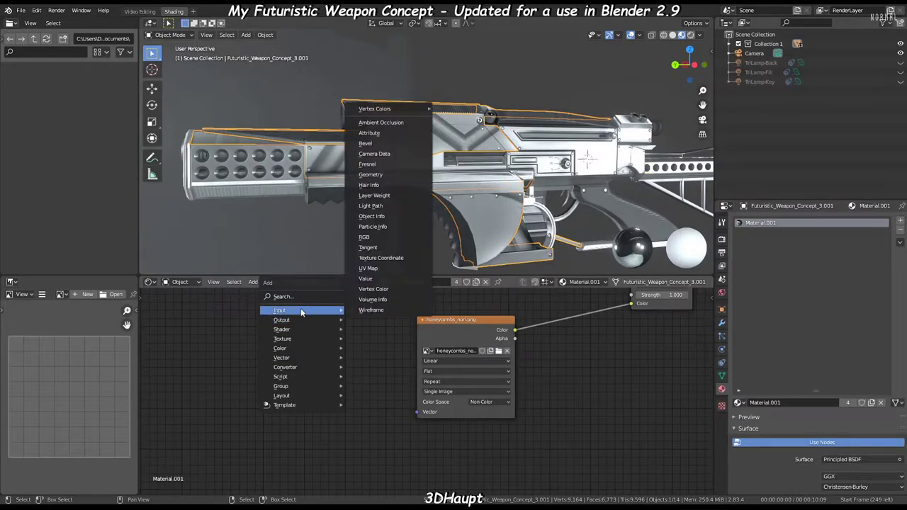
- Add a UV Map node set to UVMap.001 and connect it to the honeycomb image's Vector
left_click(368, 268)
left_click(248, 379)
left_click(251, 401)
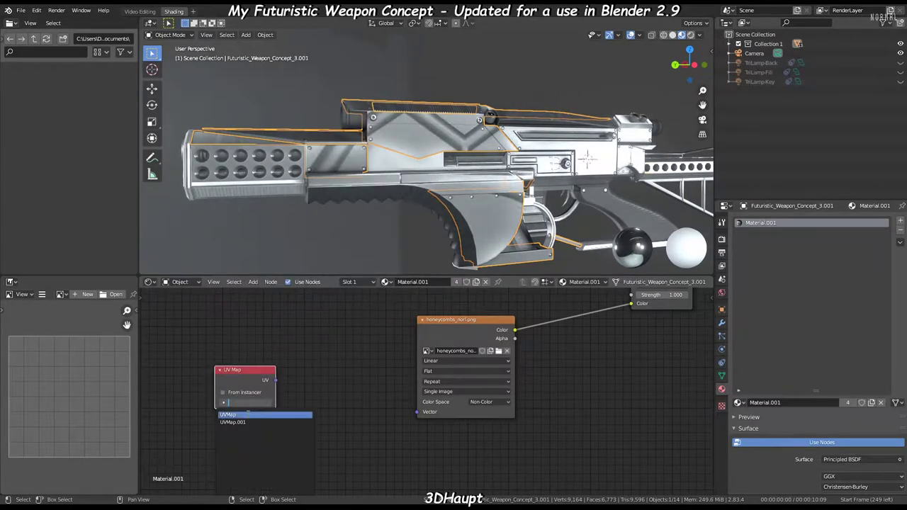
left_click_drag(416, 416, 416, 413)
left_click(244, 403)
left_click(241, 424)
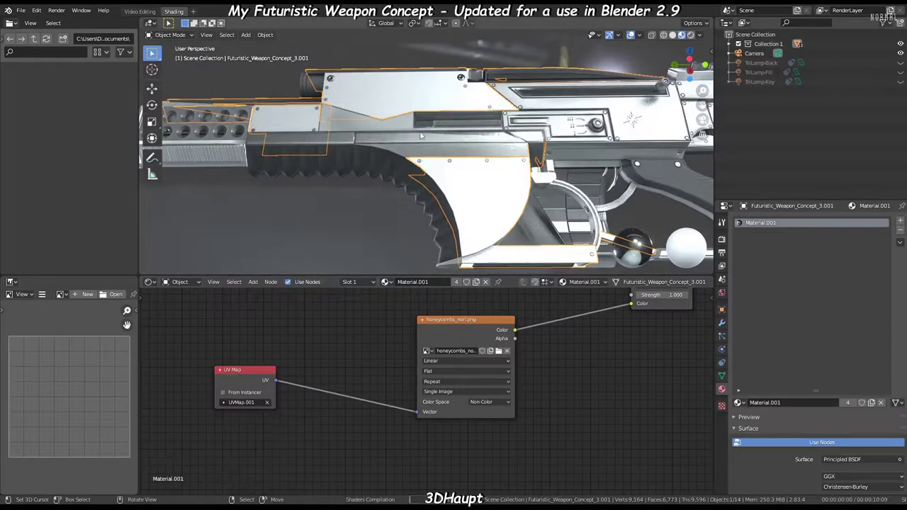
scroll(432, 165, "up", 2)
middle_click_drag(433, 166, 357, 119)
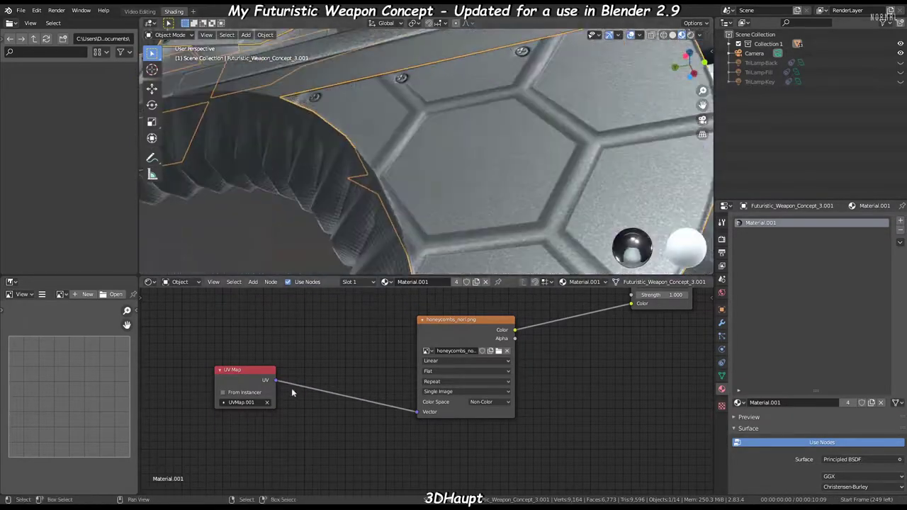
scroll(292, 388, "down", 1)
mouse_move(439, 212)
middle_mouse_down()
mouse_move(466, 231)
mouse_move(500, 226)
mouse_move(369, 131)
middle_mouse_up()
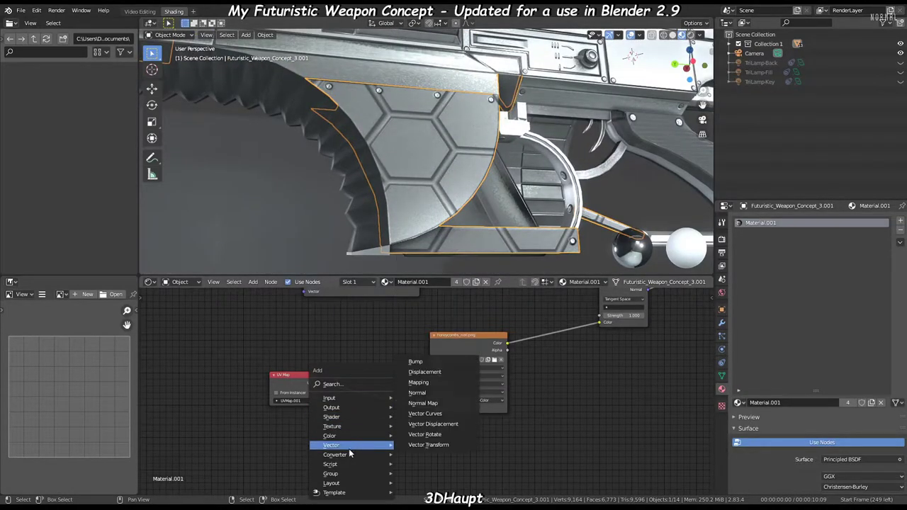
- Insert a Mapping node after the UV Map and drive its Scale with a Value node
left_click(419, 382)
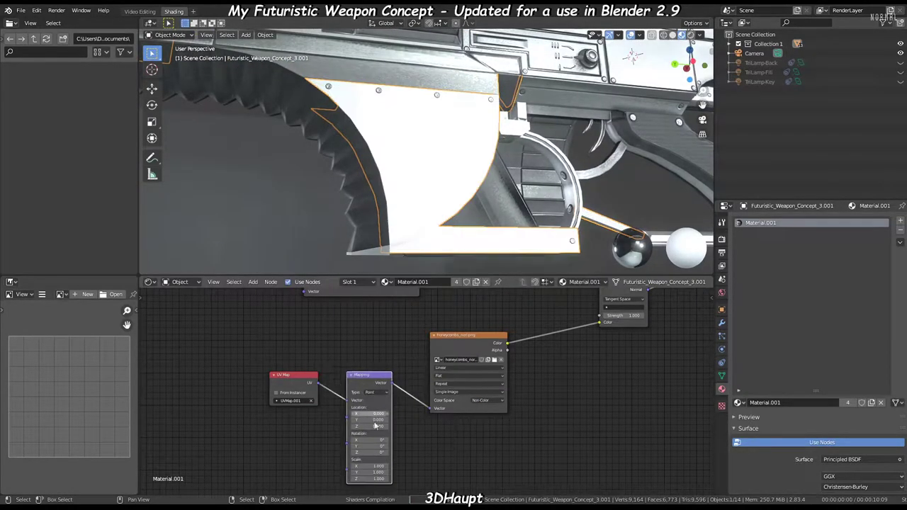
scroll(274, 400, "up", 2)
key("shift+a")
left_click(332, 321)
left_click(252, 404)
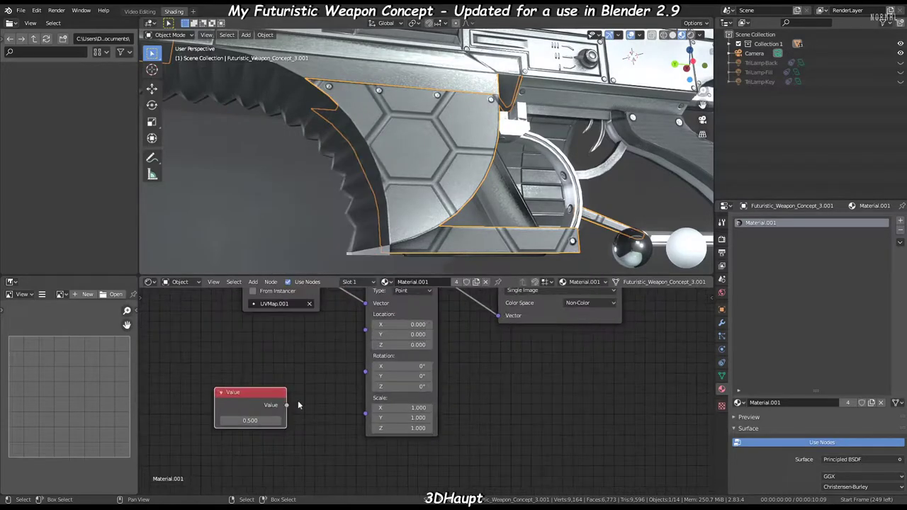
left_click_drag(286, 405, 365, 398)
middle_click_drag(468, 184, 508, 154)
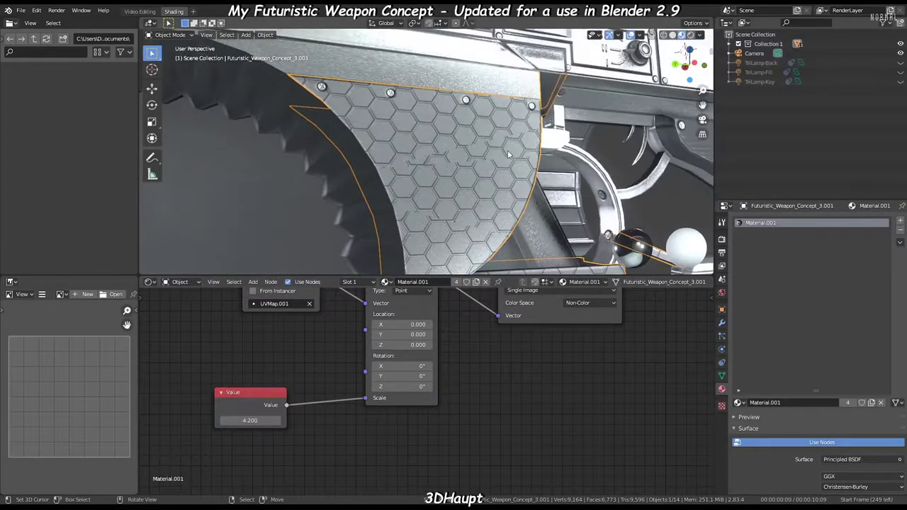
middle_click_drag(346, 362, 358, 306)
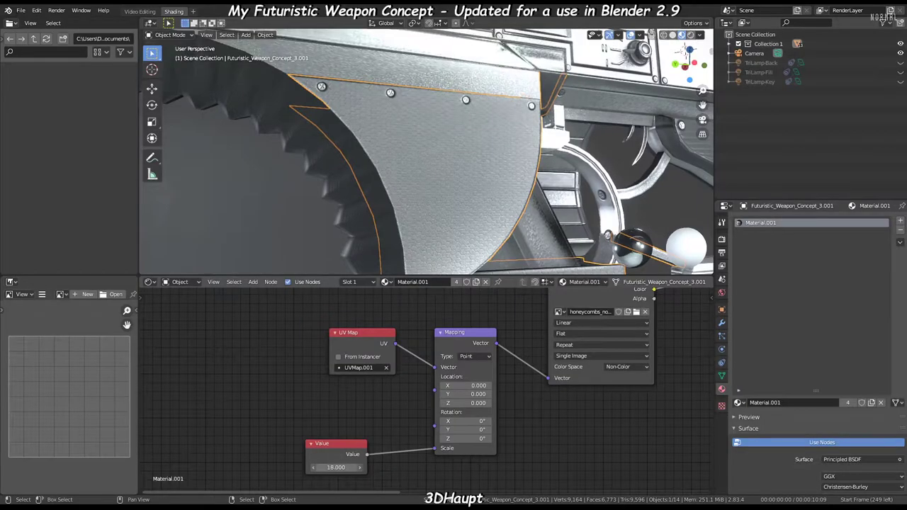
scroll(392, 365, "down", 2)
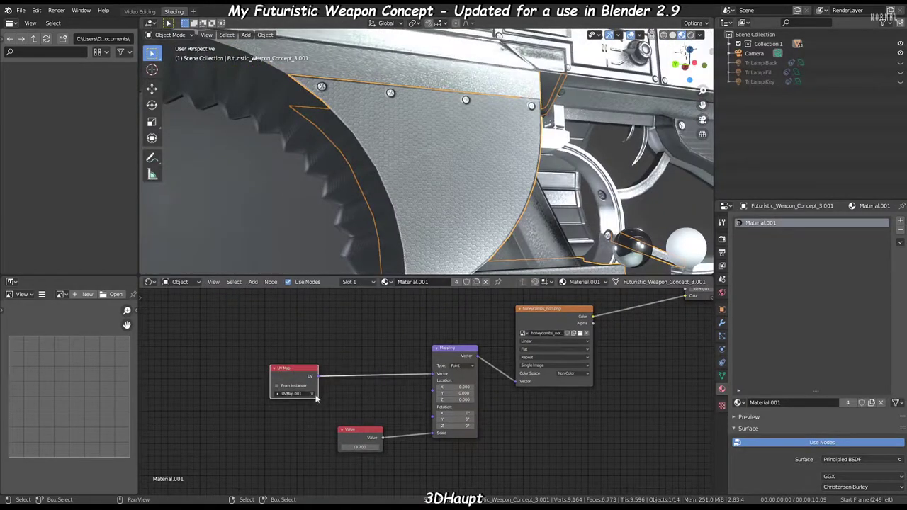
- Switch the UV Map node to the UVMap layer and show the part's modifier settings
left_click(294, 393)
left_click(305, 405)
mouse_move(425, 213)
middle_mouse_down()
mouse_move(408, 171)
mouse_move(510, 191)
middle_mouse_up()
left_click(722, 322)
- Add a Triangulate modifier to the panel part
left_click(815, 242)
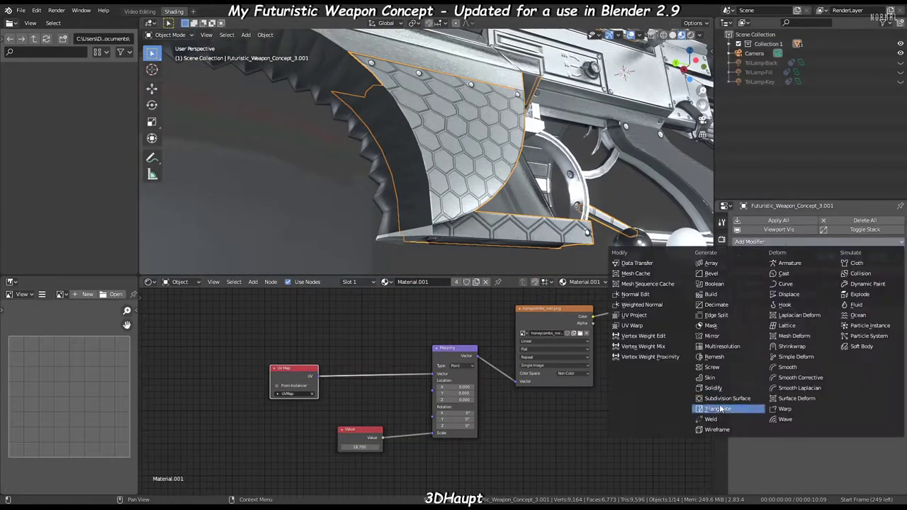
left_click(717, 409)
scroll(426, 155, "up", 3)
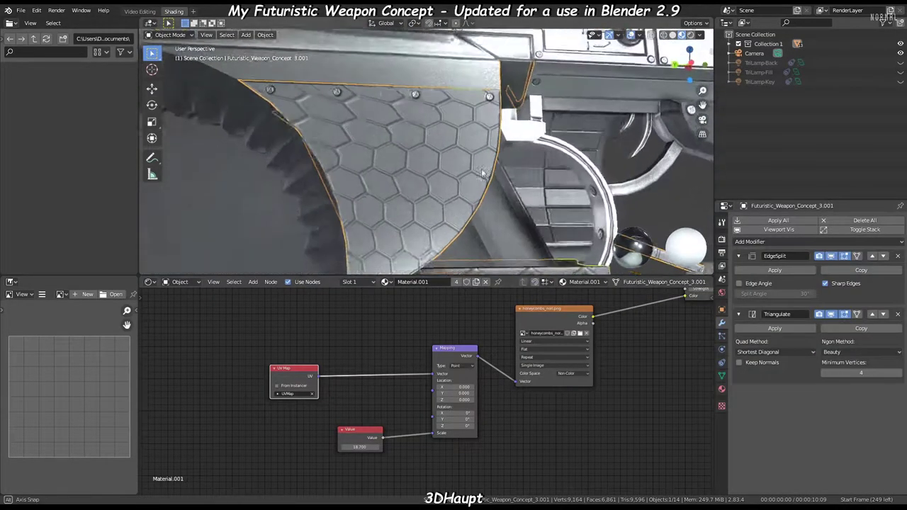
- Add a Geometry input node and link its Position output into the Mapping vector
scroll(346, 373, "up", 2)
key("shift+a")
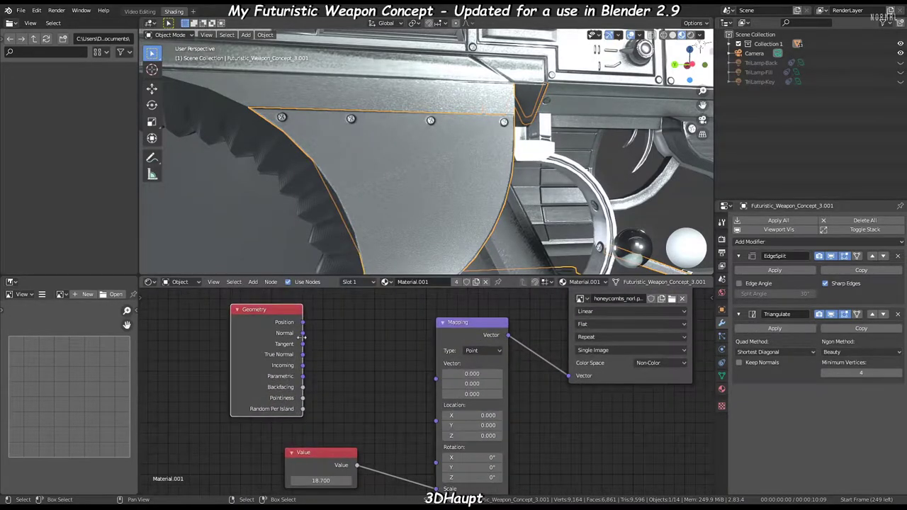
left_click_drag(434, 382, 436, 363)
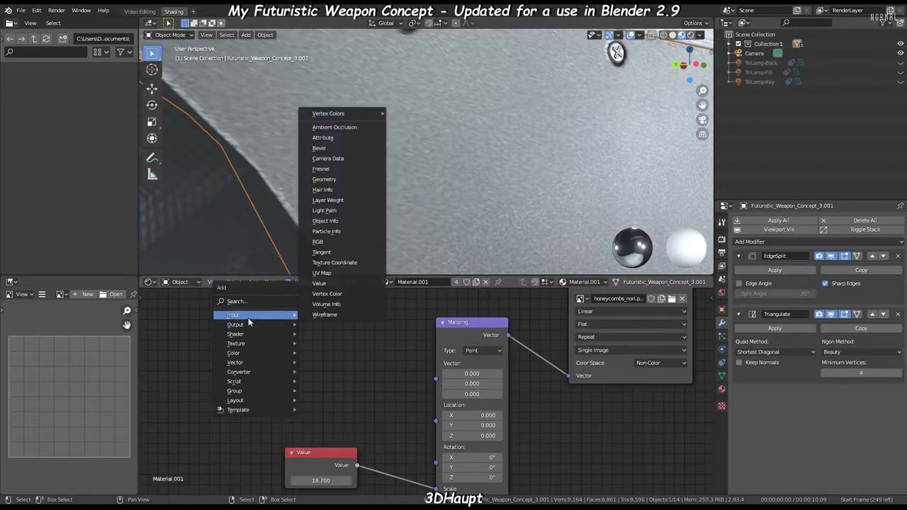
- Add a Texture Coordinate node and feed its Object output into the Mapping vector
left_click(335, 263)
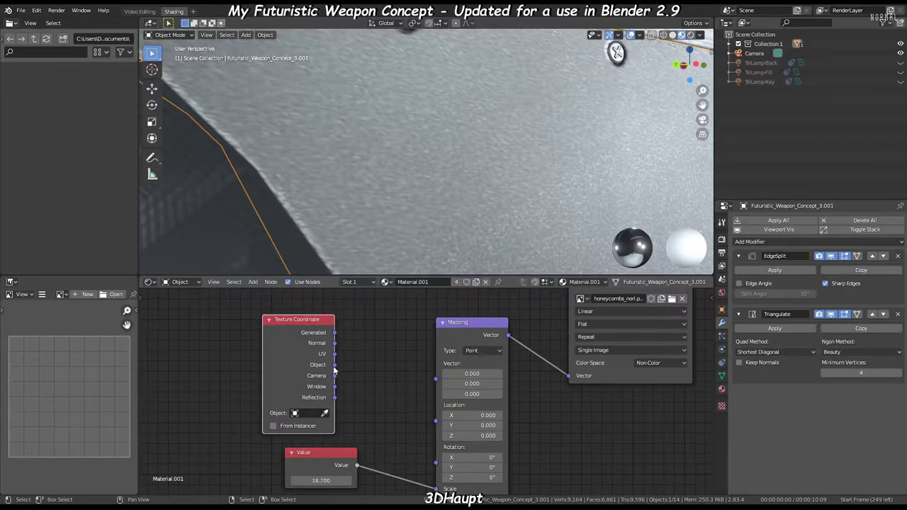
left_click_drag(334, 364, 436, 379)
key("r")
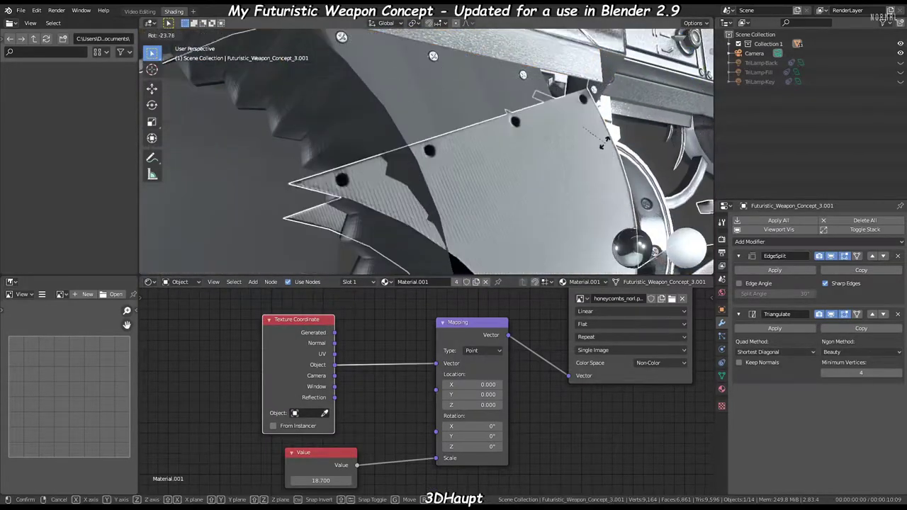
right_click(601, 146)
middle_click_drag(321, 480, 324, 441)
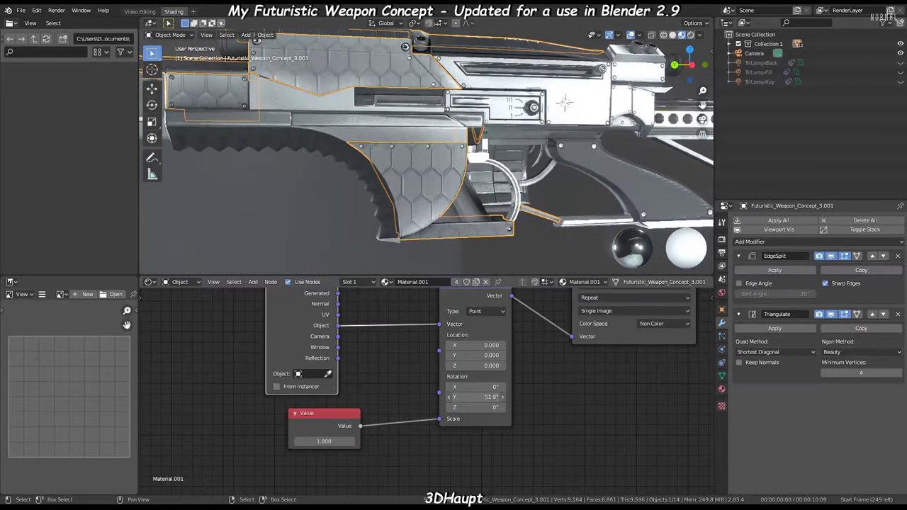
mouse_move(496, 234)
middle_mouse_down()
mouse_move(323, 182)
mouse_move(426, 156)
middle_mouse_up()
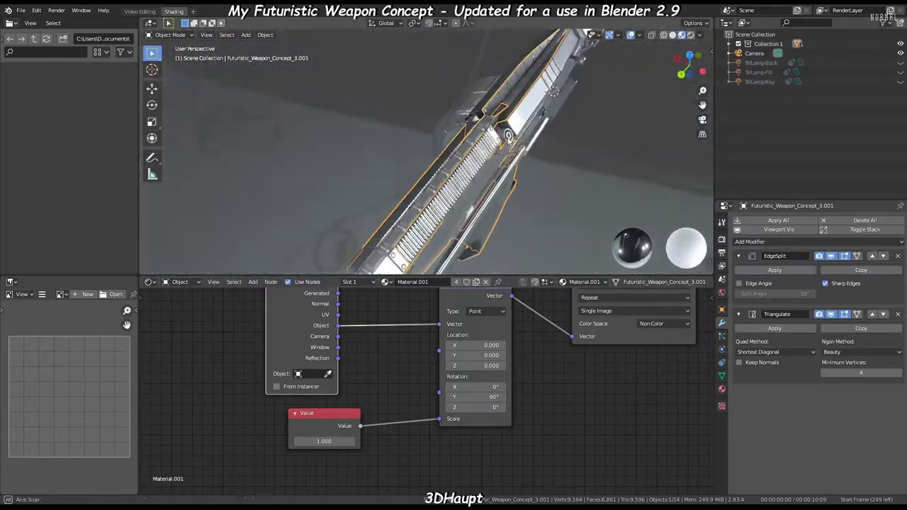
key("ctrl+space")
middle_click_drag(564, 123, 378, 180)
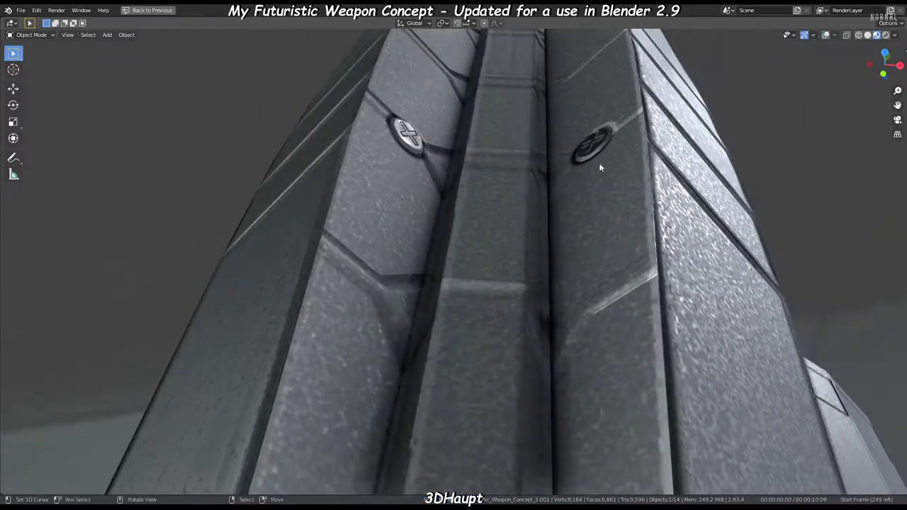
mouse_move(602, 166)
middle_mouse_down()
mouse_move(492, 150)
mouse_move(397, 245)
mouse_move(402, 268)
mouse_move(467, 287)
mouse_move(382, 231)
middle_mouse_up()
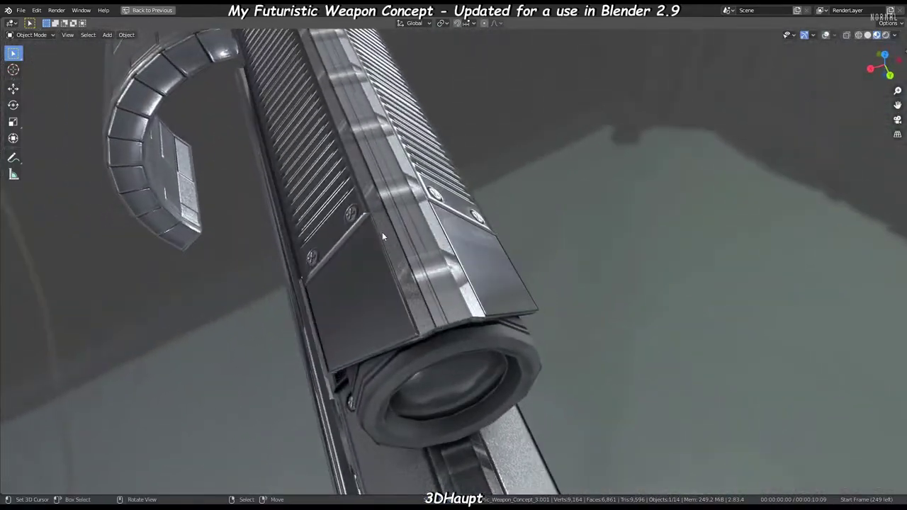
key("ctrl+space")
key("ctrl+space")
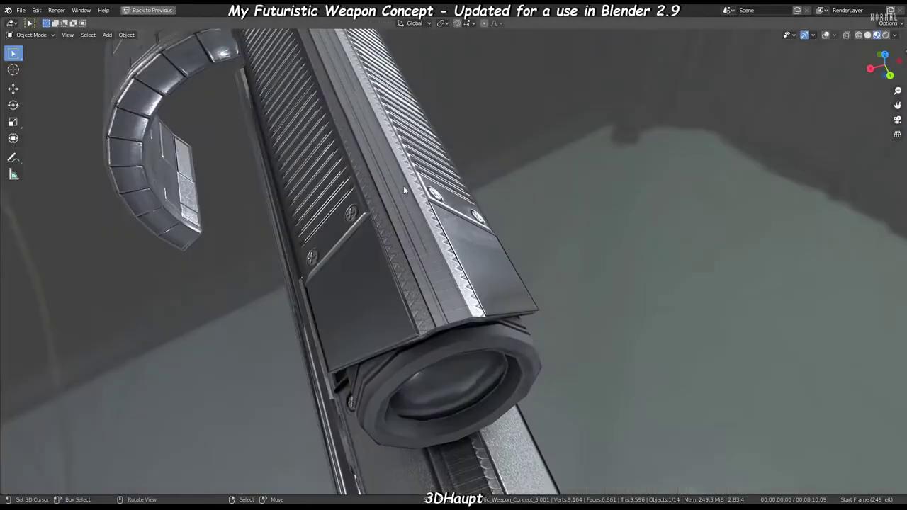
mouse_move(403, 186)
middle_mouse_down()
mouse_move(473, 246)
mouse_move(537, 211)
mouse_move(497, 244)
mouse_move(506, 189)
mouse_move(462, 128)
mouse_move(424, 273)
mouse_move(422, 226)
mouse_move(444, 217)
mouse_move(453, 234)
middle_mouse_up()
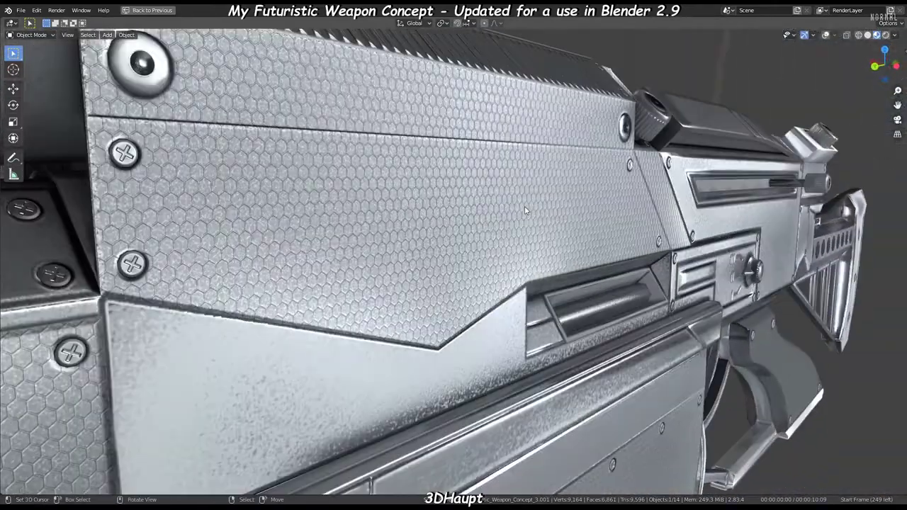
key("ctrl+space")
mouse_move(468, 340)
middle_mouse_down()
mouse_move(425, 425)
mouse_move(449, 387)
middle_mouse_up()
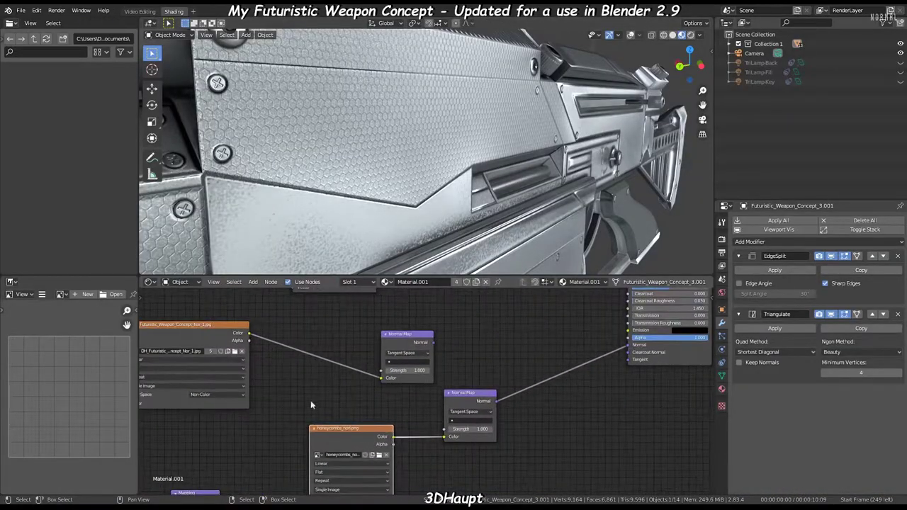
- Lower the honeycomb scale Value to 4.300
middle_click_drag(311, 405, 435, 356)
left_click_drag(260, 453, 227, 453)
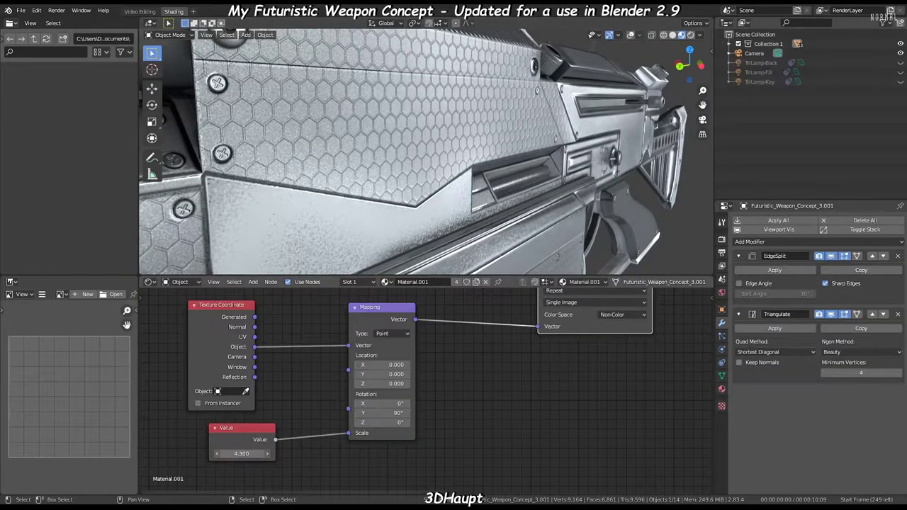
mouse_move(439, 170)
middle_mouse_down()
mouse_move(415, 116)
mouse_move(374, 123)
mouse_move(492, 70)
mouse_move(539, 113)
middle_mouse_up()
- Try inserting a MixRGB node between the Normal Map nodes, then undo it
middle_click_drag(638, 312, 505, 392)
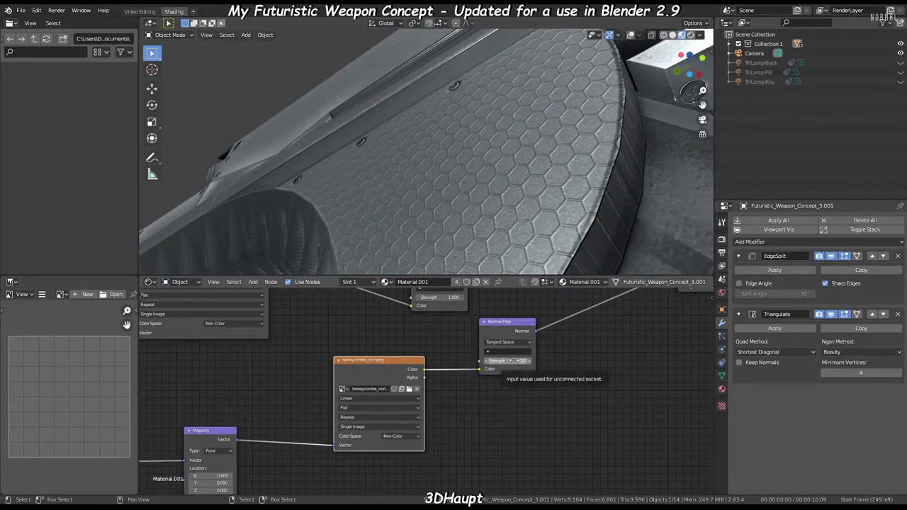
middle_click_drag(513, 361, 462, 374)
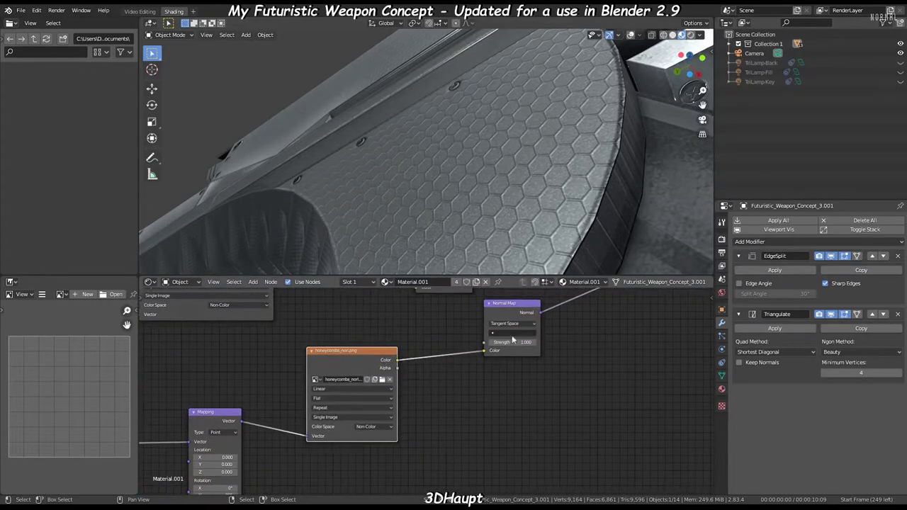
middle_click_drag(516, 347, 444, 431)
key("shift+a")
left_click(546, 436)
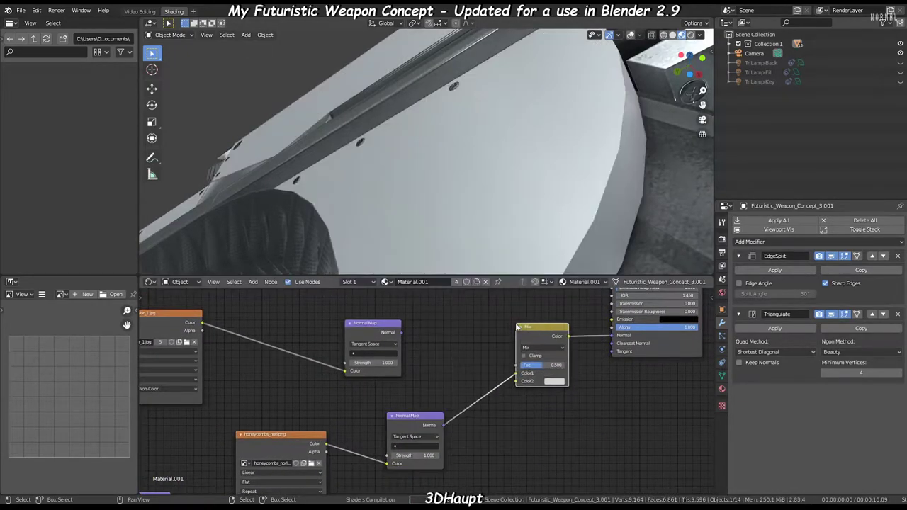
left_click(539, 361)
mouse_move(463, 251)
middle_mouse_down()
mouse_move(440, 182)
mouse_move(537, 381)
middle_mouse_up()
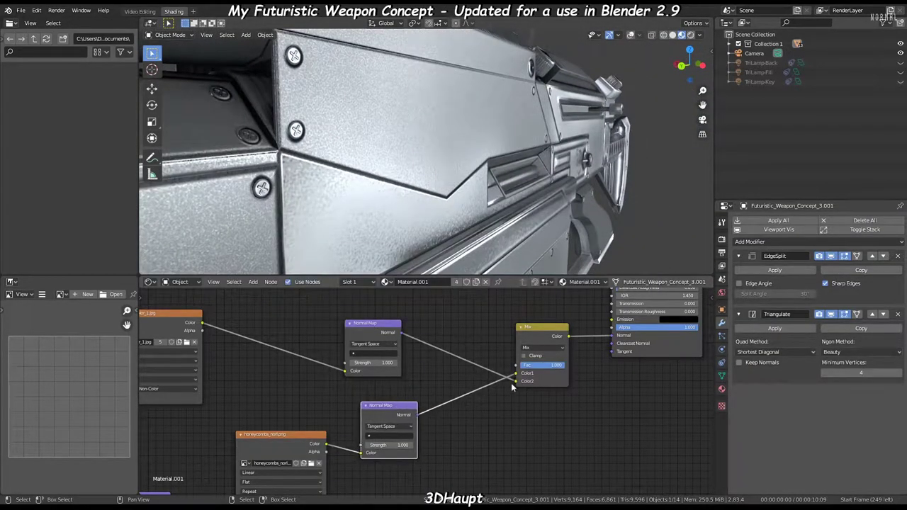
key("ctrl+z")
key("ctrl+z")
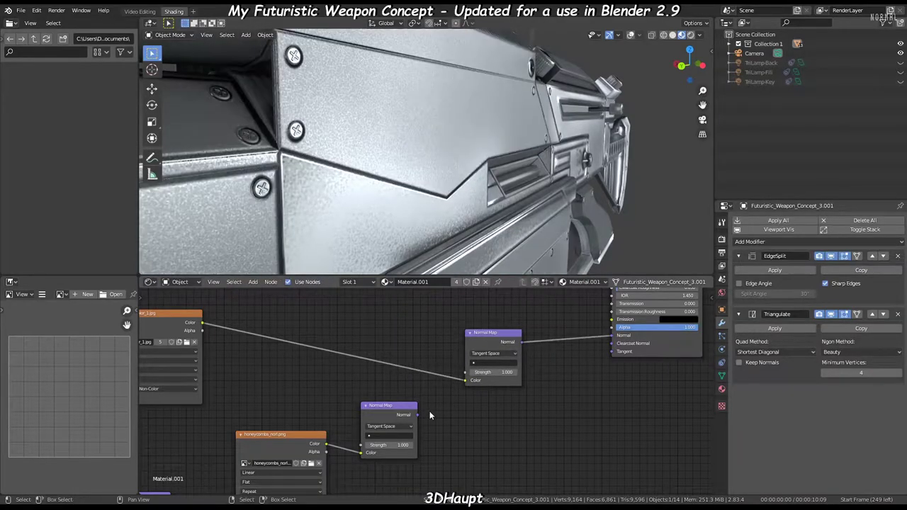
- Add a UV Map node set to UVMap on the link from the UV socket
mouse_move(429, 415)
middle_mouse_down()
mouse_move(491, 407)
mouse_move(355, 398)
middle_mouse_up()
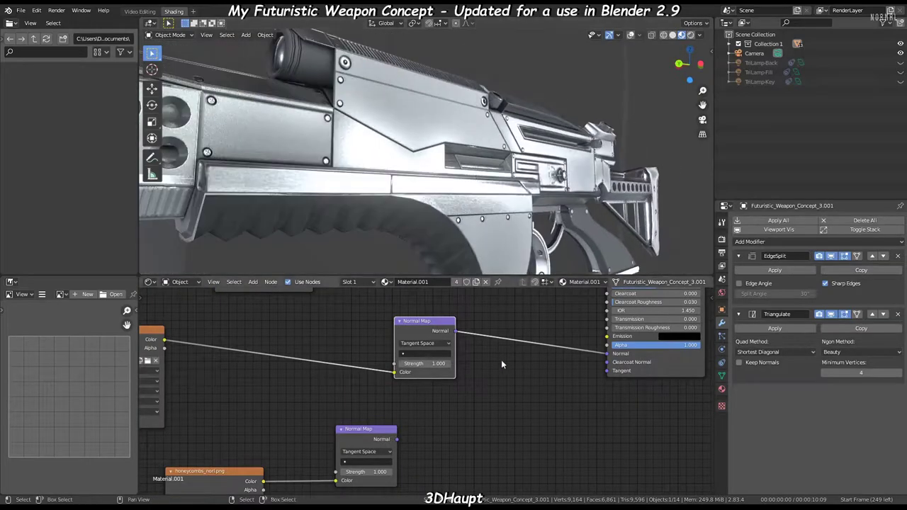
scroll(431, 352, "down", 2)
middle_click_drag(430, 353, 678, 297)
left_click_drag(329, 454, 343, 432)
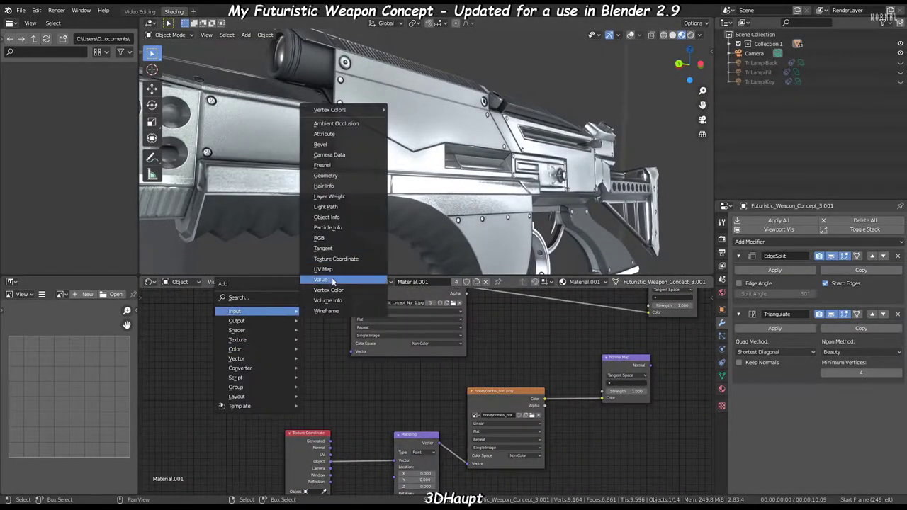
left_click(323, 270)
scroll(305, 361, "up", 2)
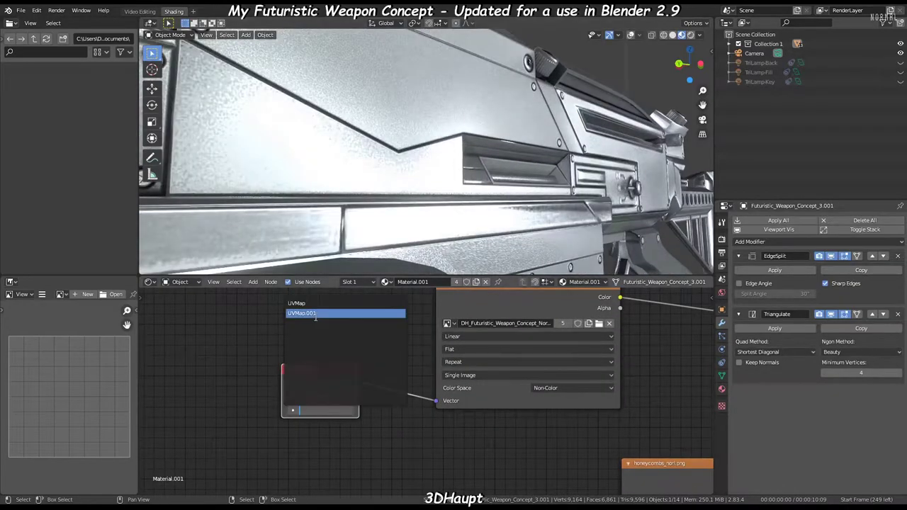
left_click(316, 314)
left_click(319, 410)
left_click(298, 303)
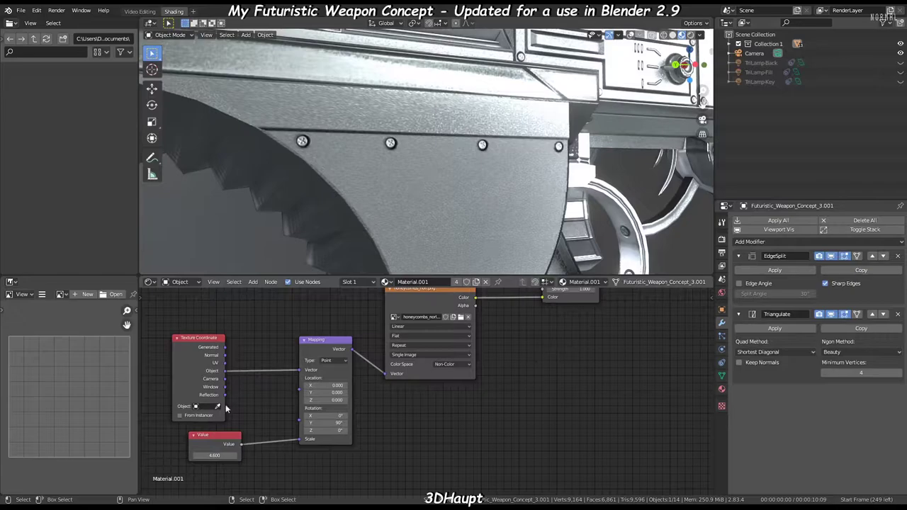
- Drop a Mix node onto the normal link and wire the honeycomb Color into Color2
mouse_move(616, 331)
middle_mouse_down()
mouse_move(480, 405)
mouse_move(495, 397)
mouse_move(379, 413)
middle_mouse_up()
left_click_drag(378, 413, 456, 386)
key("shift+a")
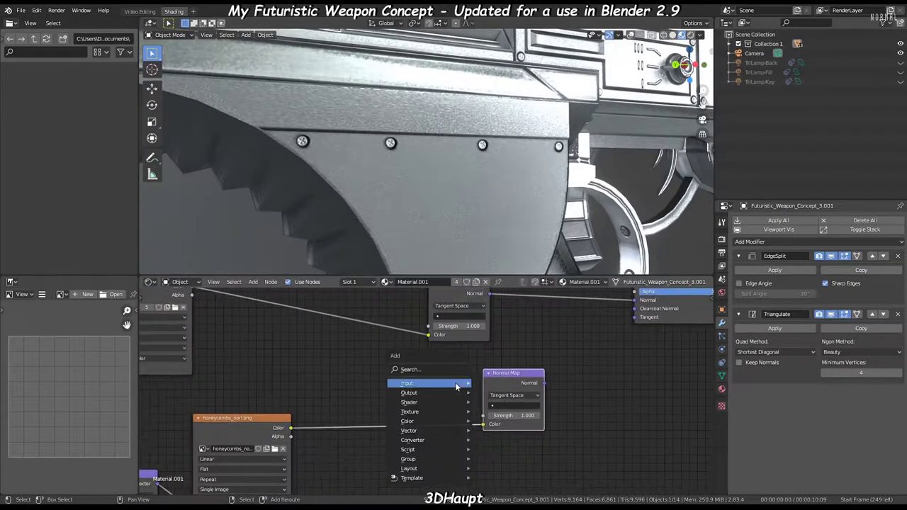
left_click(339, 320)
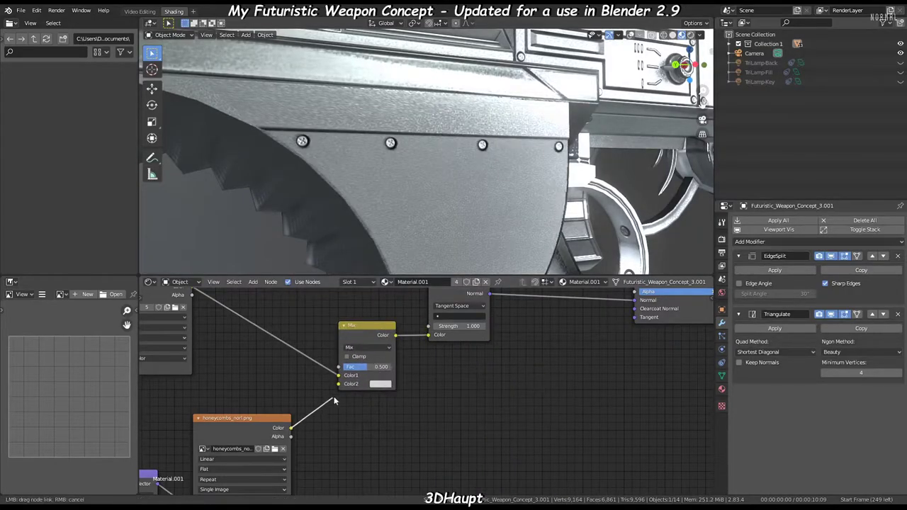
left_click_drag(335, 401, 339, 383)
middle_click_drag(413, 430, 474, 444)
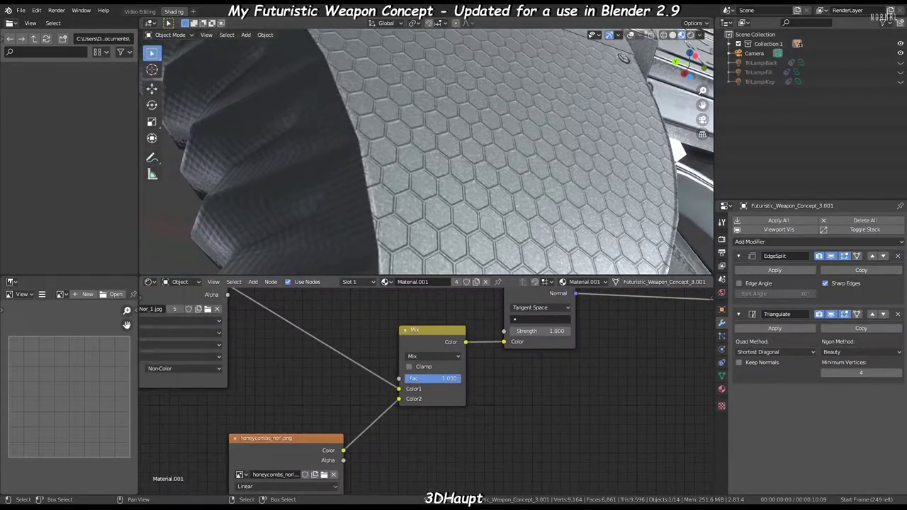
- Test Multiply blending with factor 0.917, then set the Mix node back to Mix mode
middle_click_drag(482, 190, 378, 159)
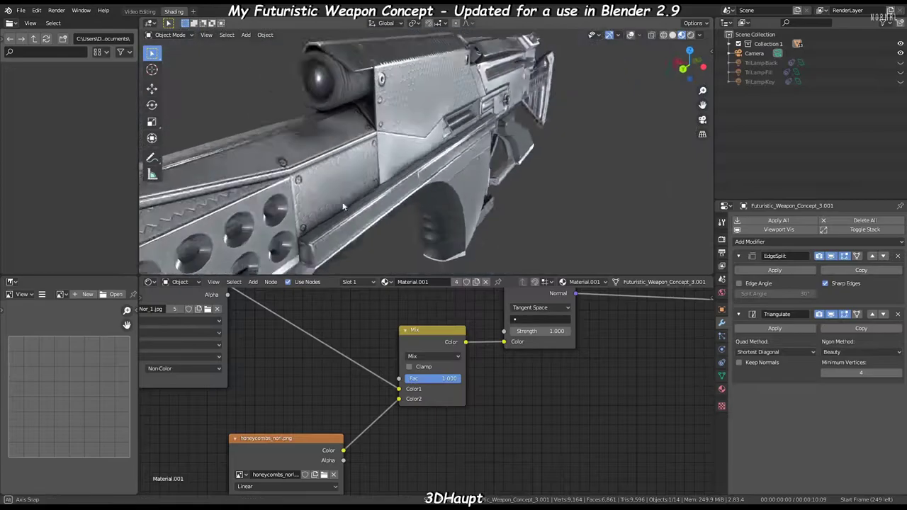
scroll(319, 414, "up", 1)
left_click(452, 346)
left_click(446, 305)
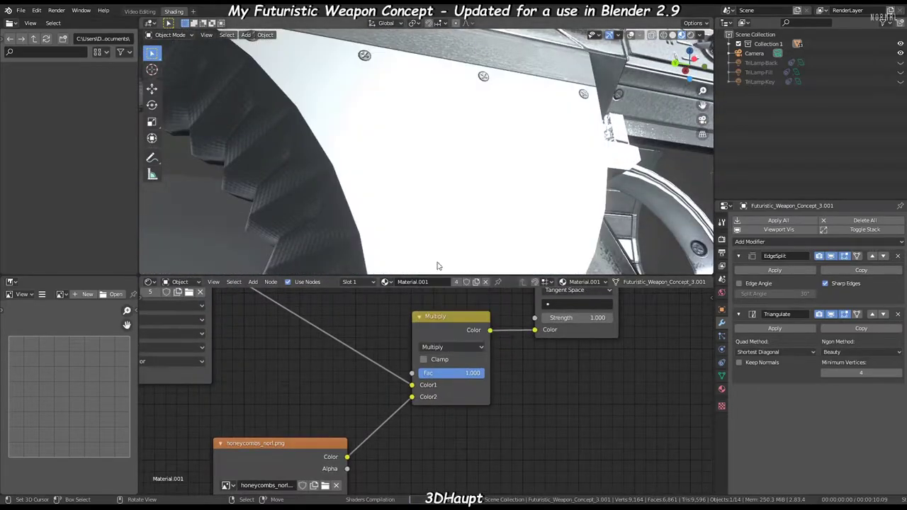
left_click_drag(454, 373, 473, 373)
left_click(452, 346)
left_click(434, 91)
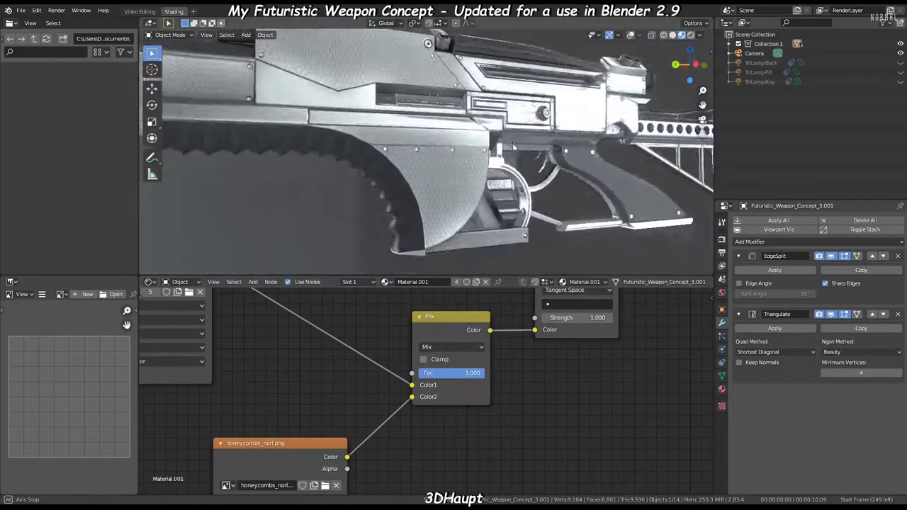
- Orbit to the grip and magazine underside and select the curved grip piece
mouse_move(467, 171)
middle_mouse_down()
mouse_move(416, 193)
mouse_move(474, 221)
mouse_move(510, 160)
mouse_move(537, 205)
mouse_move(519, 206)
middle_mouse_up()
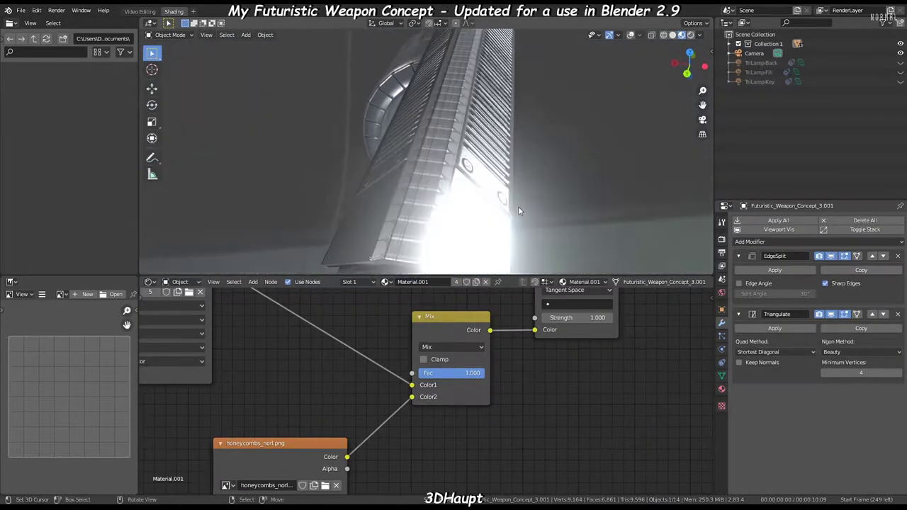
scroll(415, 426, "down", 2)
scroll(415, 425, "down", 1)
mouse_move(496, 241)
middle_mouse_down()
mouse_move(574, 147)
mouse_move(537, 171)
mouse_move(513, 142)
mouse_move(541, 164)
mouse_move(359, 205)
middle_mouse_up()
left_click(358, 204)
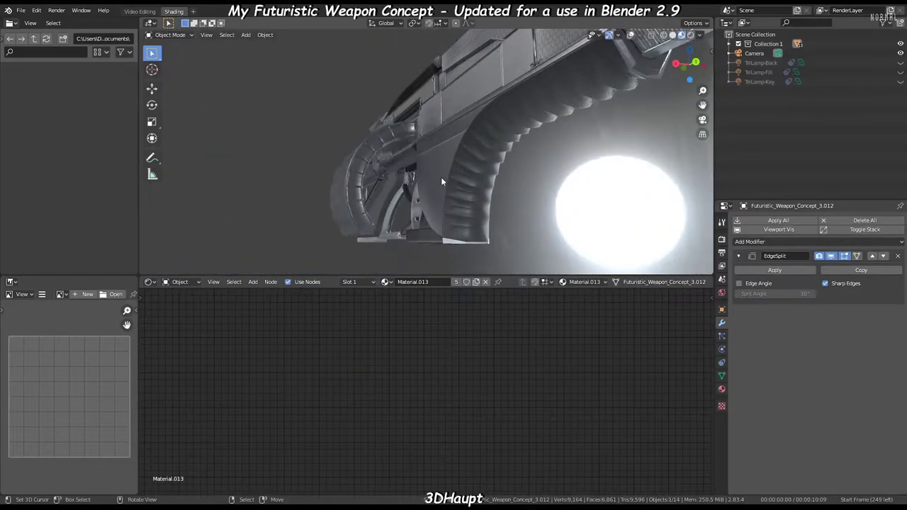
- Show the Edge Split result, select the linked curved part, and delete its Edge Split modifier
middle_click_drag(441, 182, 771, 243)
mouse_move(438, 158)
middle_mouse_down()
mouse_move(553, 170)
mouse_move(580, 182)
mouse_move(555, 98)
mouse_move(386, 86)
mouse_move(601, 239)
middle_mouse_up()
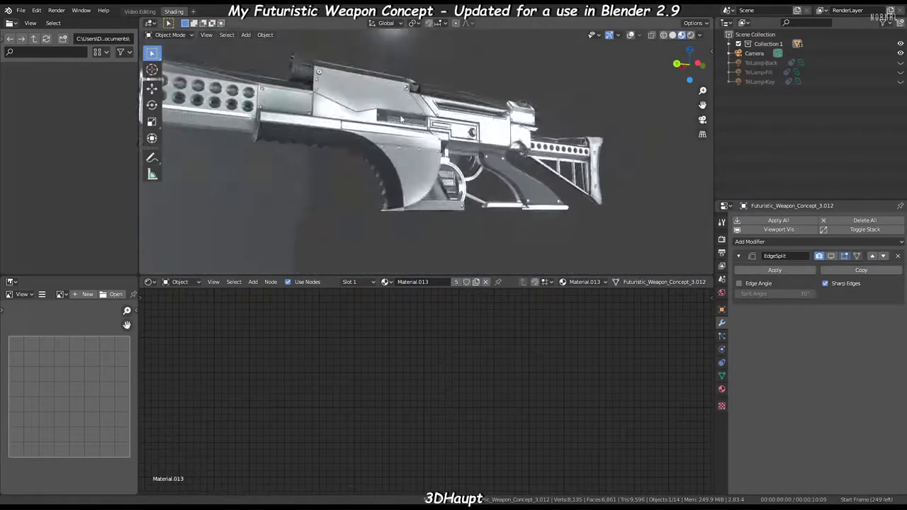
left_click(832, 256)
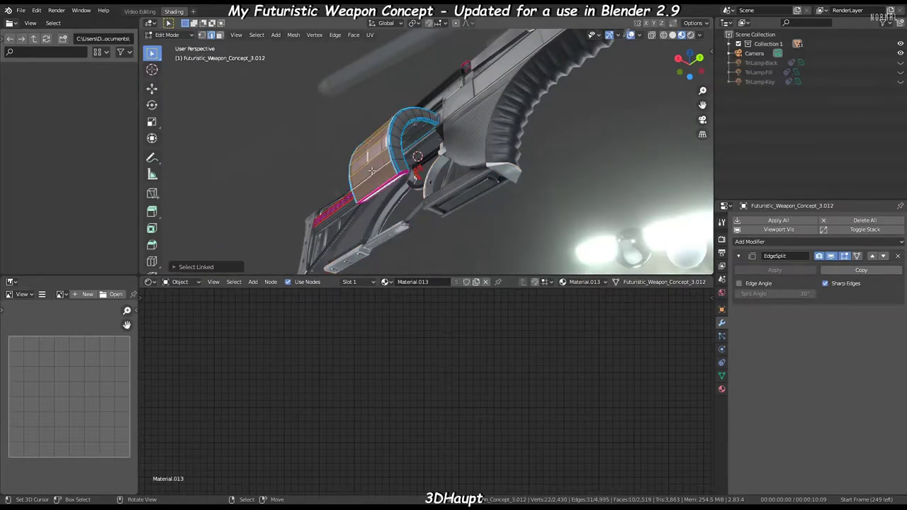
middle_click_drag(371, 171, 384, 143)
key("l")
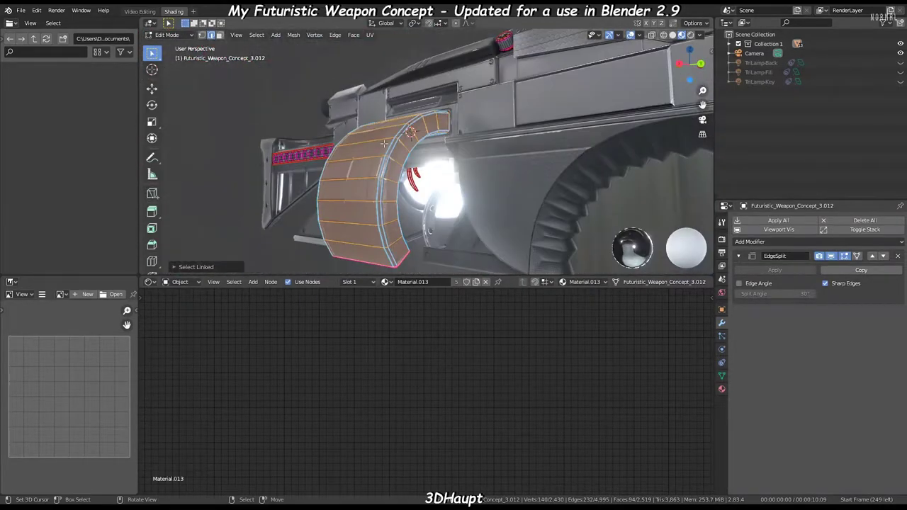
left_click(898, 256)
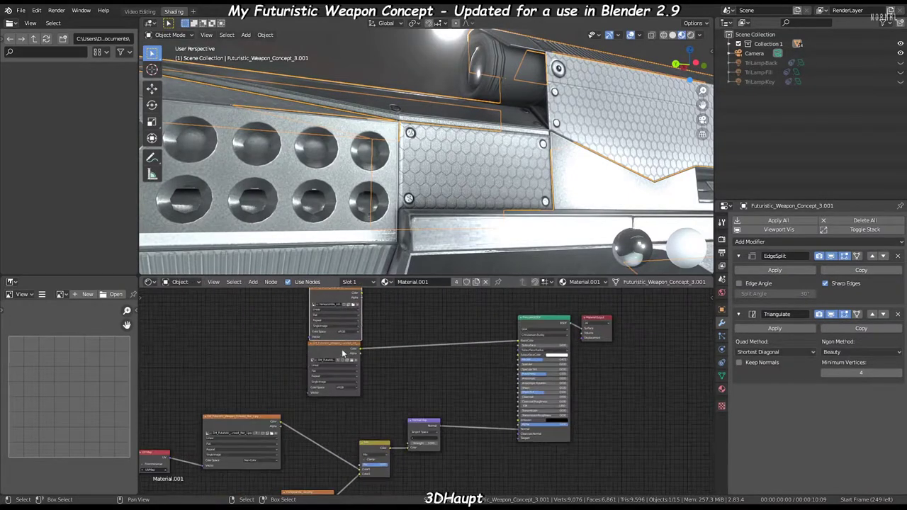
- Make room in the node tree and insert a MixRGB node between the texture and shader
left_click_drag(342, 349, 399, 353)
left_click_drag(451, 489, 364, 460)
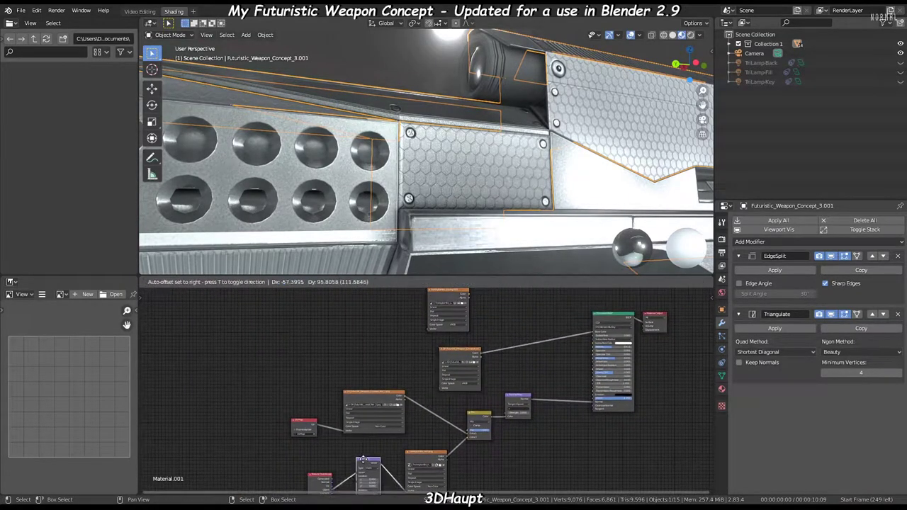
scroll(428, 328, "up", 3)
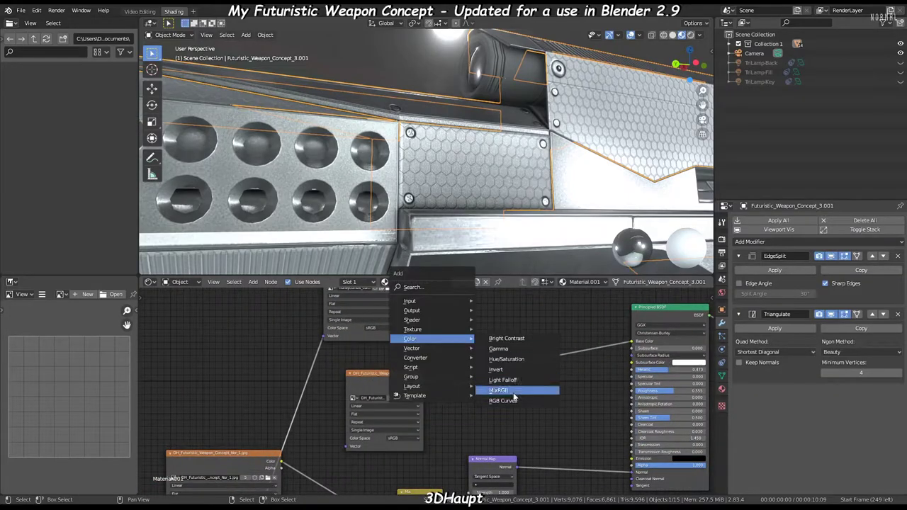
left_click(515, 391)
left_click(528, 369)
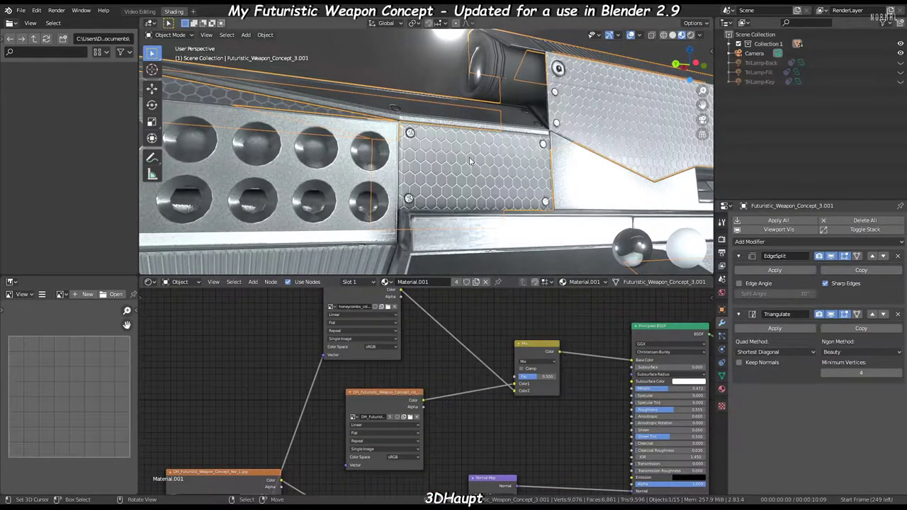
mouse_move(497, 156)
middle_mouse_down()
mouse_move(574, 135)
mouse_move(497, 234)
middle_mouse_up()
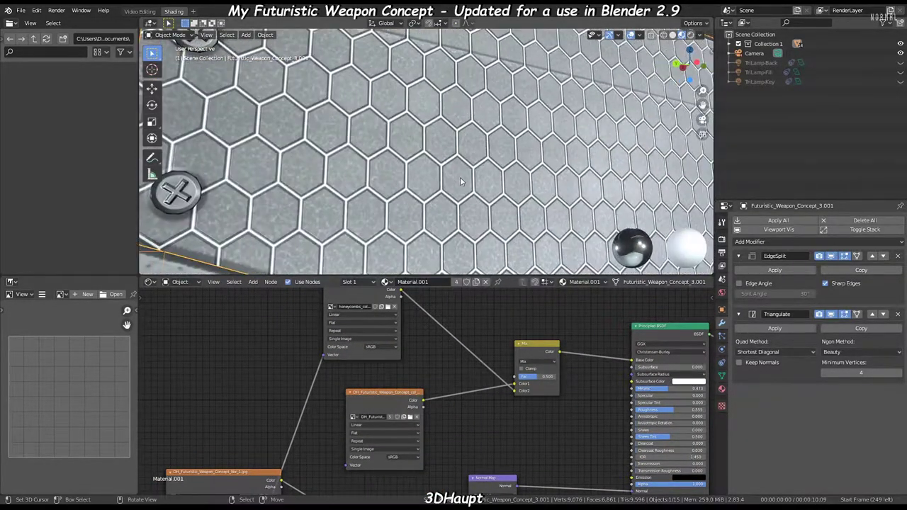
scroll(457, 328, "down", 2)
scroll(560, 376, "up", 1)
- Add an Invert node on the honeycomb link and set the Mix blend mode to Multiply
key("shift+a")
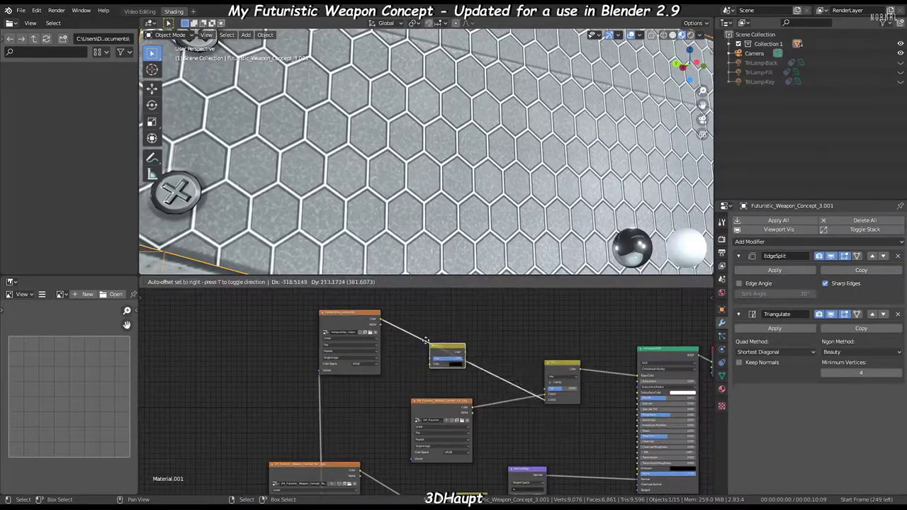
left_click(417, 334)
mouse_move(418, 213)
middle_mouse_down()
mouse_move(437, 129)
mouse_move(397, 213)
mouse_move(458, 137)
mouse_move(453, 128)
middle_mouse_up()
scroll(177, 479, "up", 1)
left_click(513, 352)
scroll(566, 374, "up", 3)
left_click(441, 373)
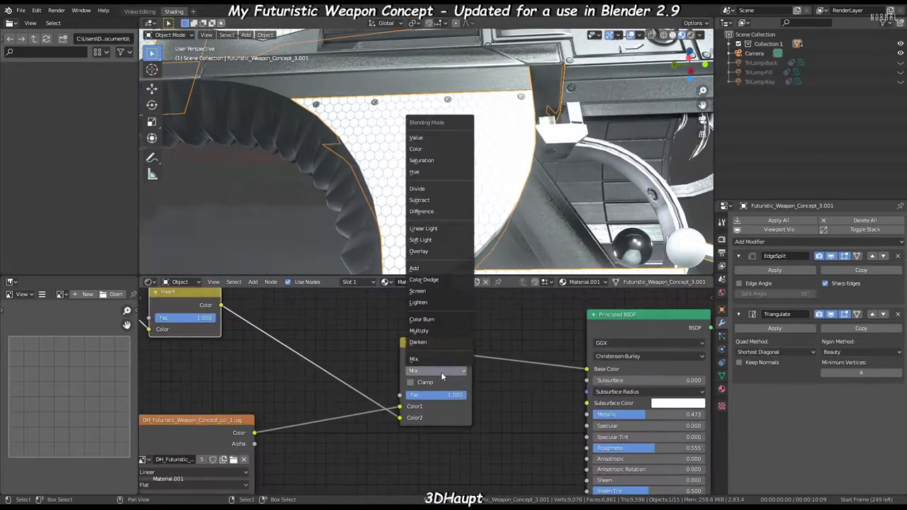
middle_click_drag(497, 255, 482, 179)
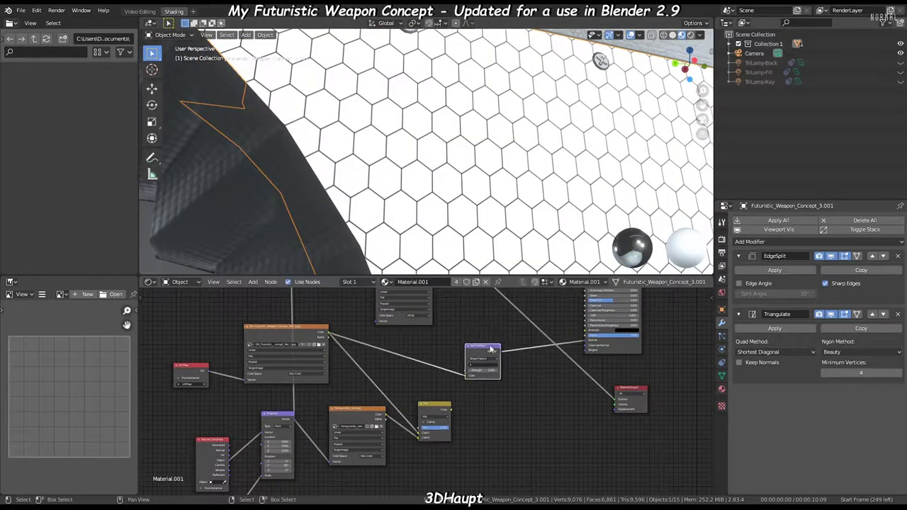
- Insert a Bump node before the Material Output
scroll(525, 379, "down", 2)
middle_click_drag(524, 379, 461, 414)
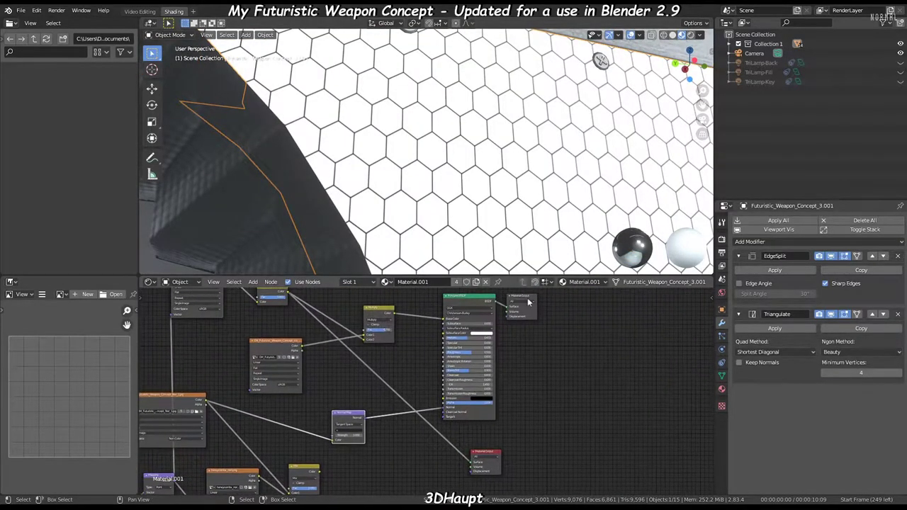
mouse_move(496, 198)
middle_mouse_down()
mouse_move(409, 111)
mouse_move(460, 102)
mouse_move(447, 198)
mouse_move(473, 101)
mouse_move(485, 108)
mouse_move(423, 173)
mouse_move(473, 90)
mouse_move(468, 107)
middle_mouse_up()
middle_click_drag(418, 424, 477, 366)
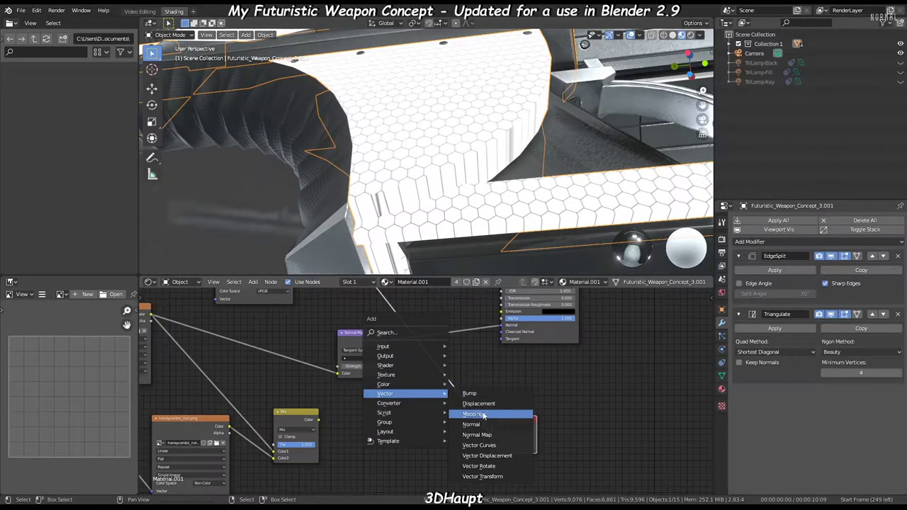
left_click(469, 394)
left_click(438, 406)
scroll(438, 406, "up", 2)
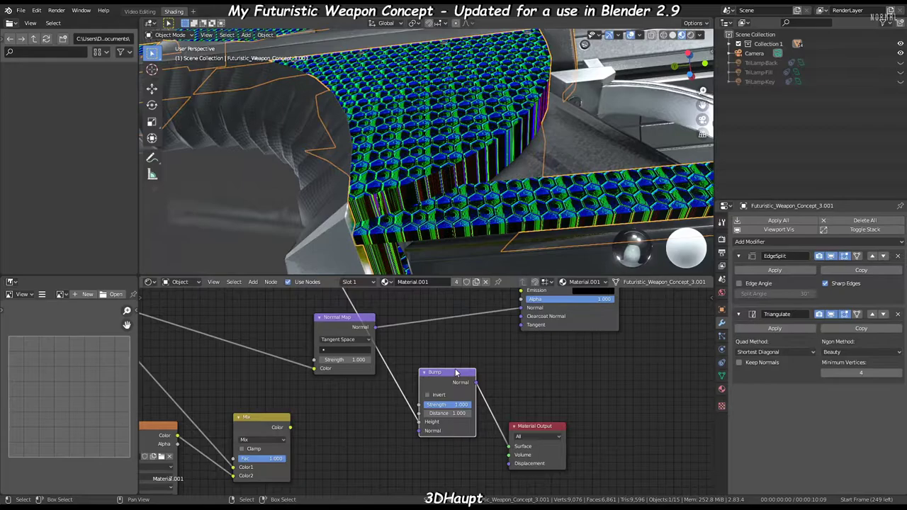
- Set the Bump distance to 0.05 and strength to 1.000, then move the Normal Map node aside
middle_click_drag(453, 177, 493, 202)
scroll(493, 202, "up", 2)
scroll(493, 202, "up", 2)
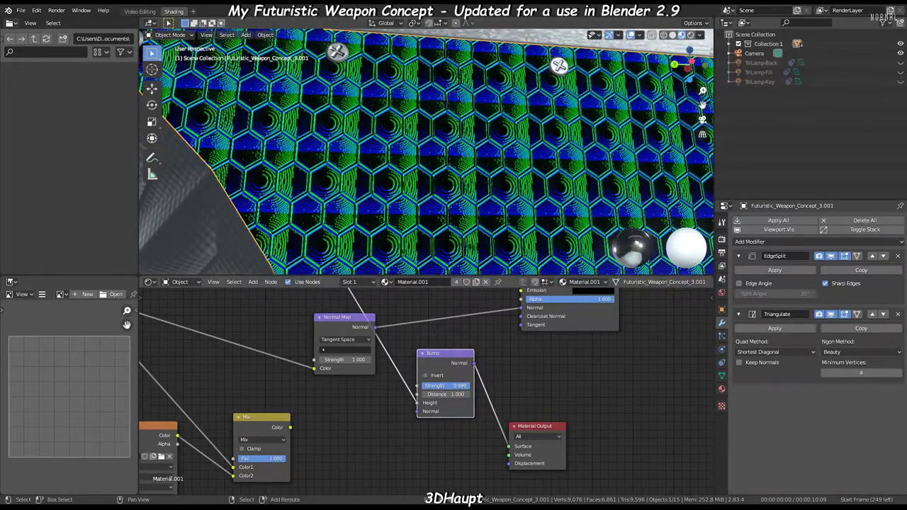
double_click(454, 395)
type("0.05")
key("Return")
mouse_move(454, 386)
left_mouse_down()
mouse_move(468, 386)
mouse_move(445, 386)
mouse_move(466, 423)
left_mouse_up()
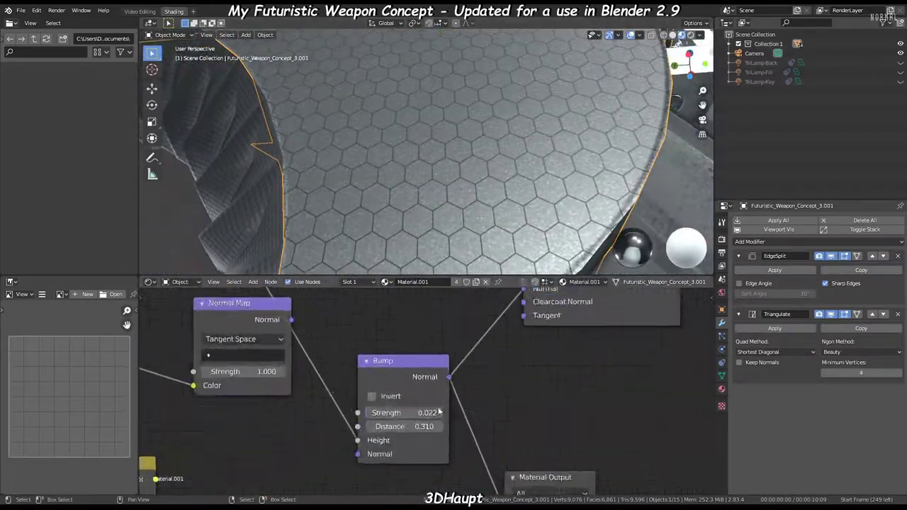
scroll(440, 411, "down", 3)
left_click_drag(333, 346, 329, 357)
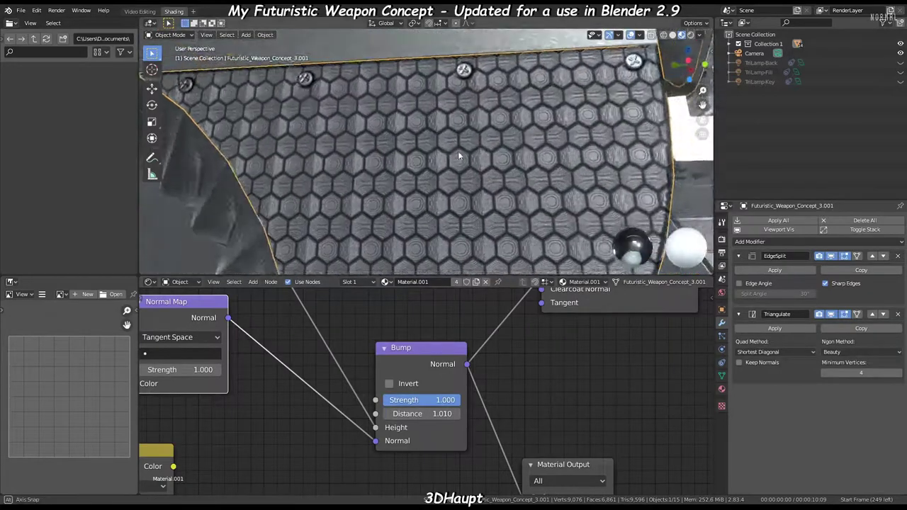
scroll(429, 394, "down", 3)
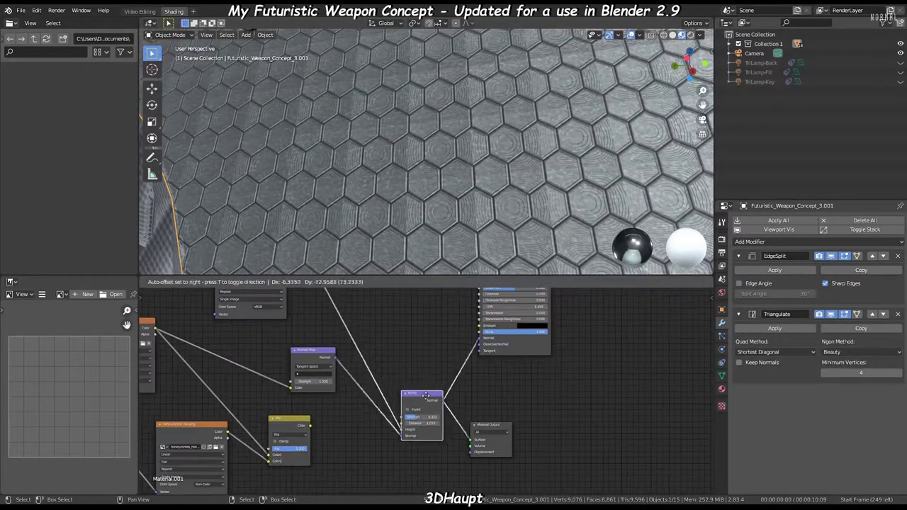
- Reposition the Normal Map and Mix nodes and link the Mix output into Normal Map Color
left_click(425, 396)
scroll(397, 382, "up", 3)
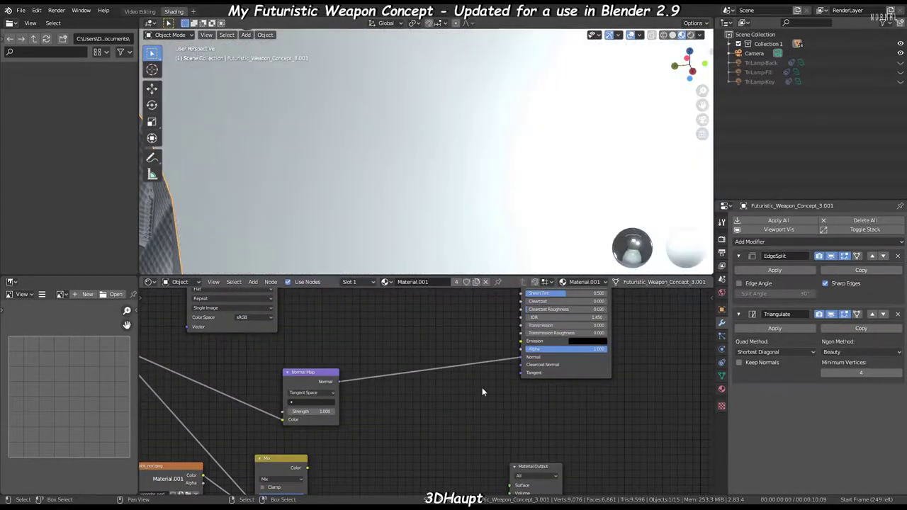
left_click_drag(305, 372, 404, 368)
middle_click_drag(425, 178, 479, 222)
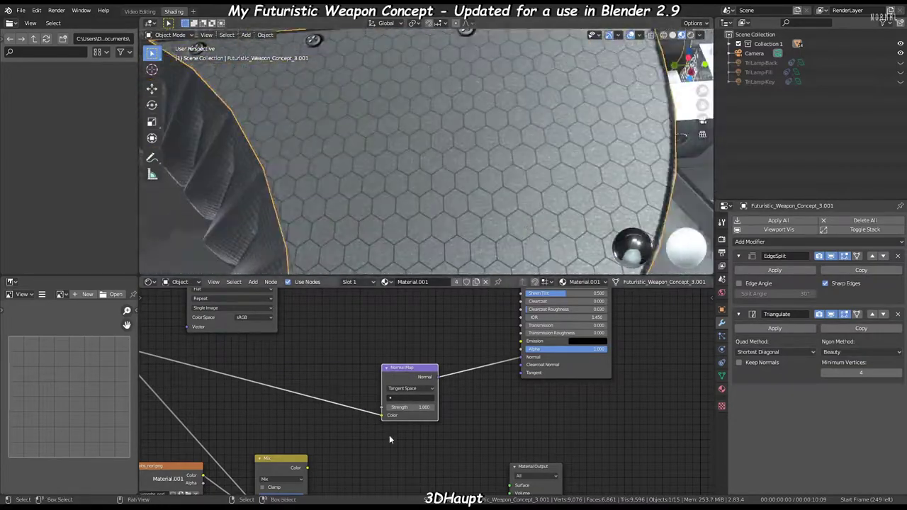
scroll(389, 440, "down", 3)
scroll(475, 379, "up", 3)
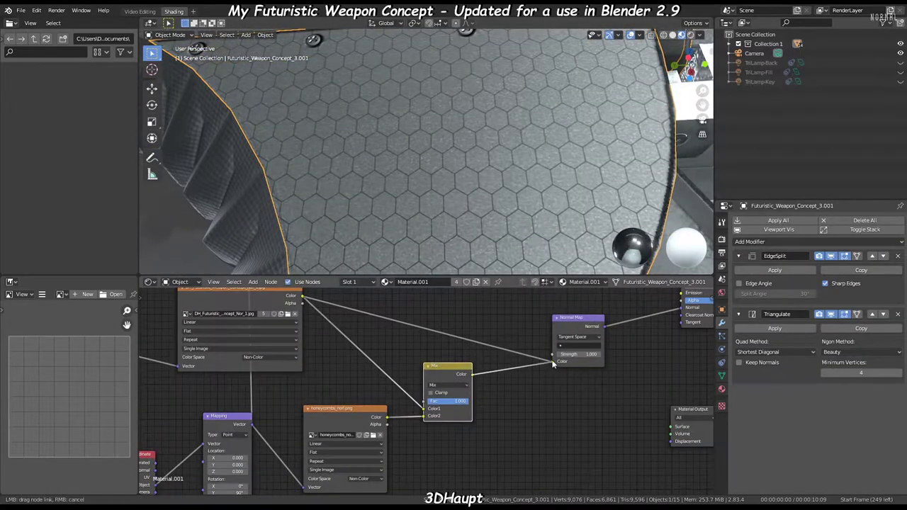
left_click_drag(553, 364, 552, 362)
left_click_drag(448, 367, 466, 346)
middle_click_drag(507, 207, 658, 41)
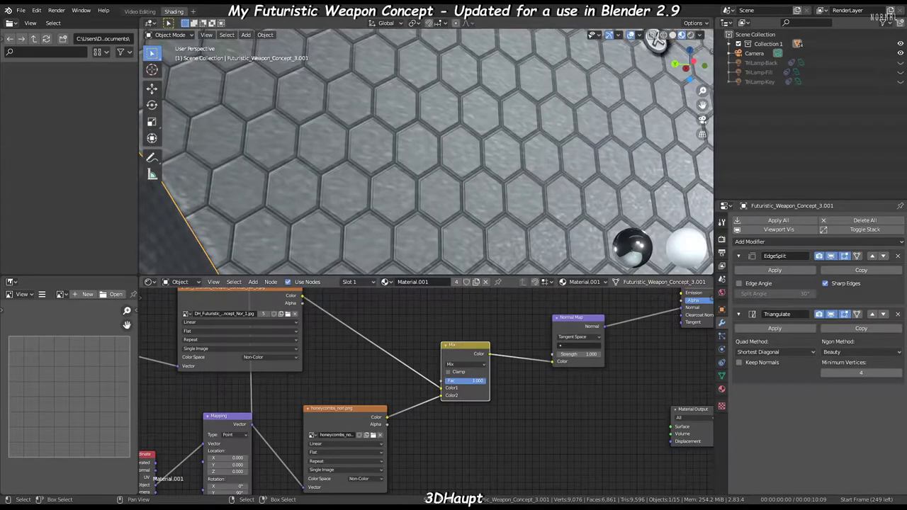
- Raise the Normal Map strength to 2.000 and check the honeycomb panel close up
scroll(488, 386, "down", 3)
scroll(468, 387, "up", 2)
scroll(481, 326, "up", 2)
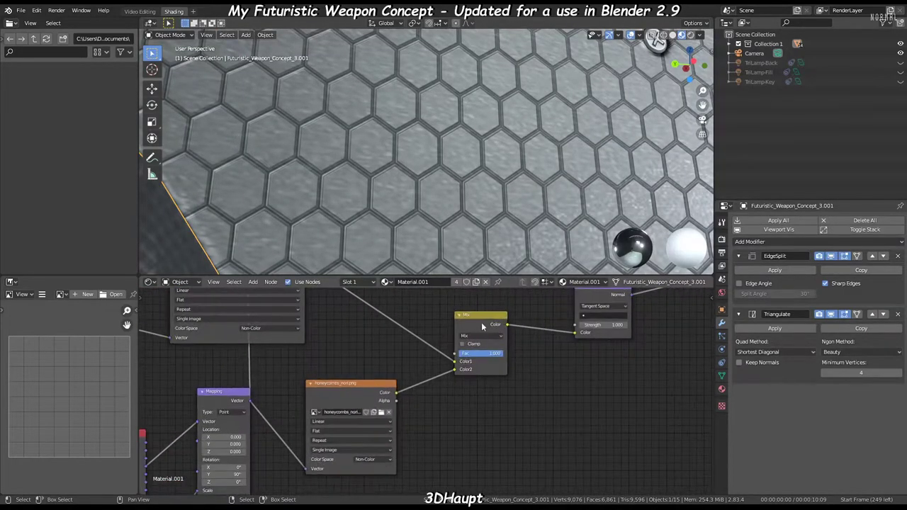
middle_click_drag(517, 364, 464, 409)
left_click_drag(458, 381, 482, 380)
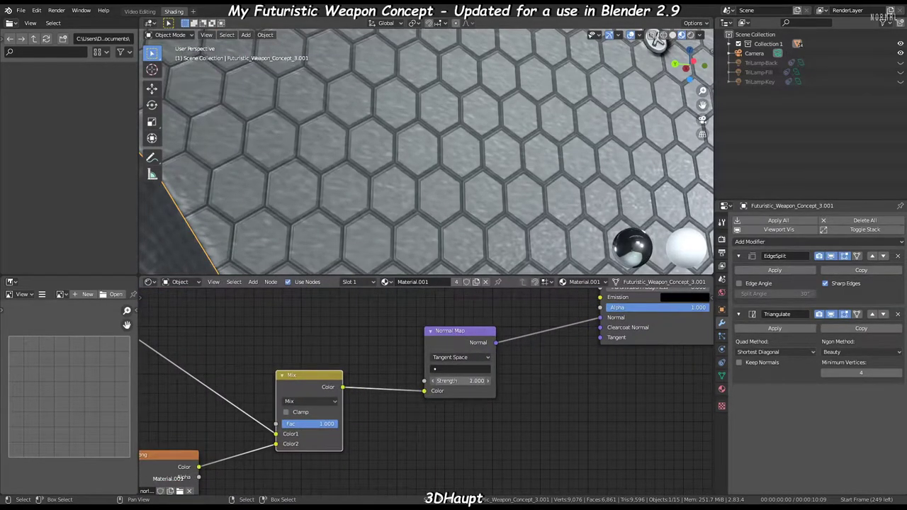
key("Return")
scroll(503, 381, "down", 2)
scroll(504, 381, "down", 2)
scroll(496, 383, "up", 3)
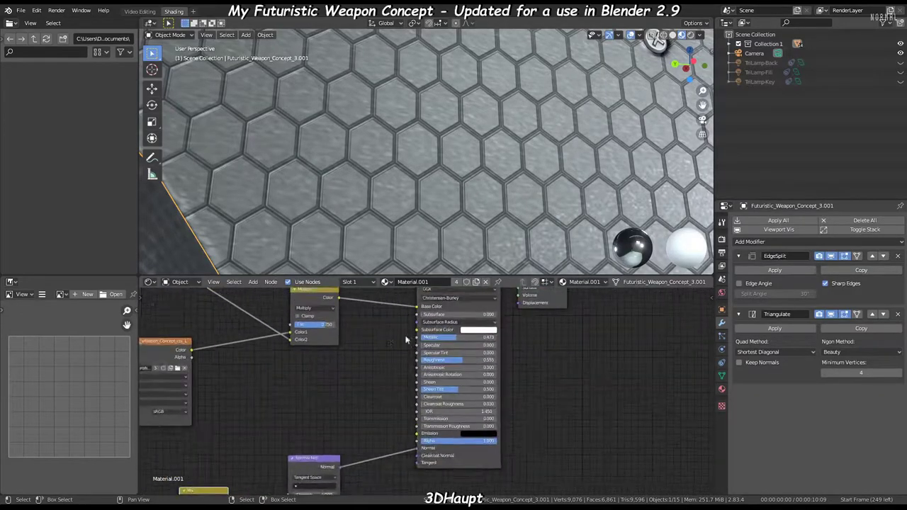
scroll(453, 383, "up", 2)
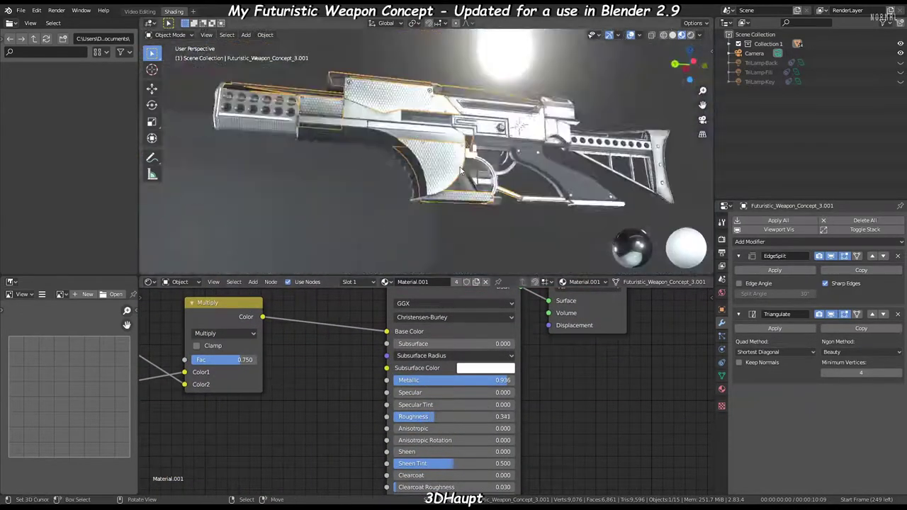
middle_click_drag(528, 165, 559, 101)
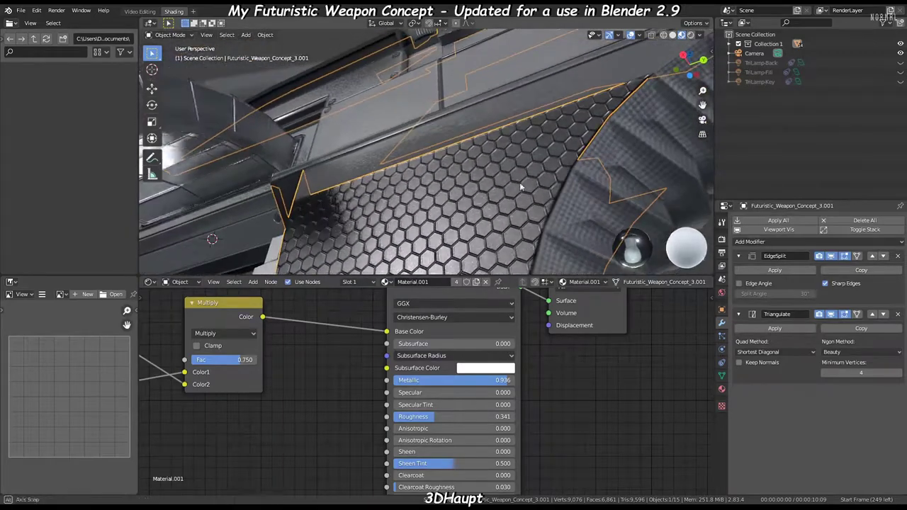
- Add a Combine RGB node ahead of the material output
middle_click_drag(419, 391, 575, 301)
key("shift+a")
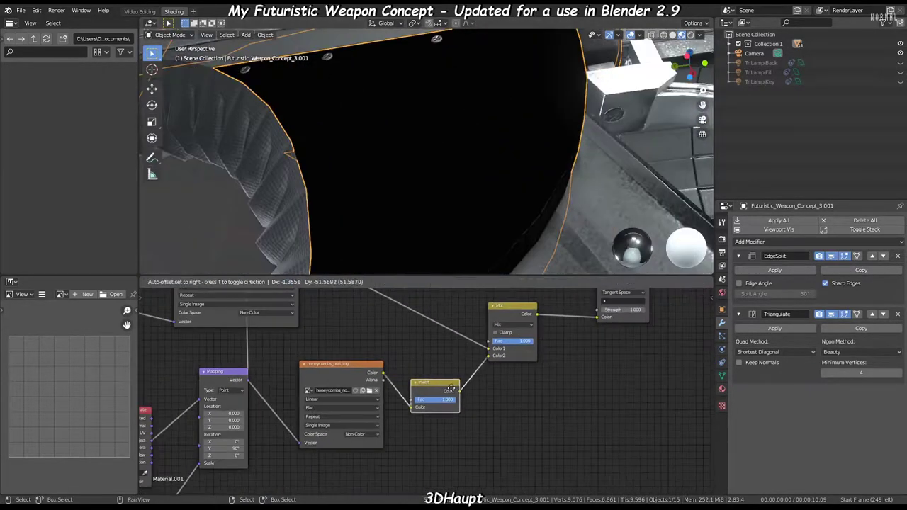
scroll(335, 384, "down", 3)
middle_click_drag(471, 309, 458, 350)
scroll(457, 350, "up", 3)
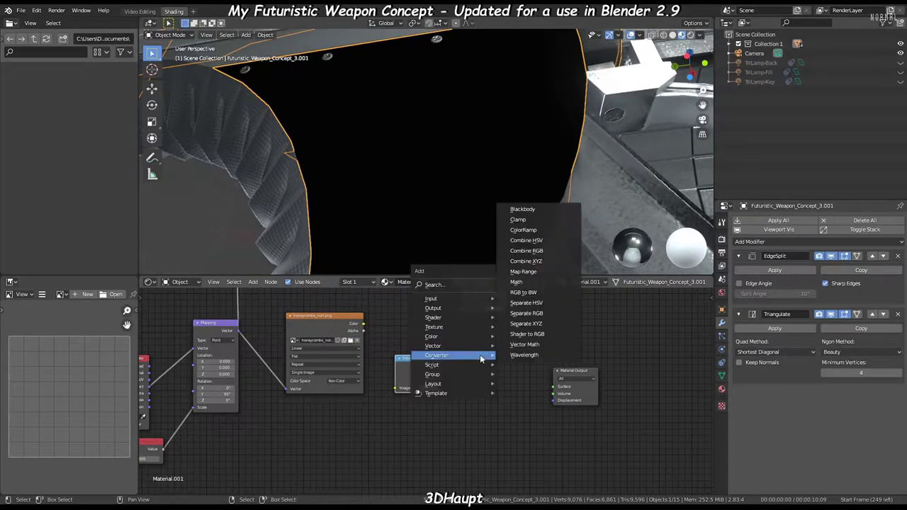
left_click(527, 251)
left_click(523, 362)
scroll(560, 356, "up", 2)
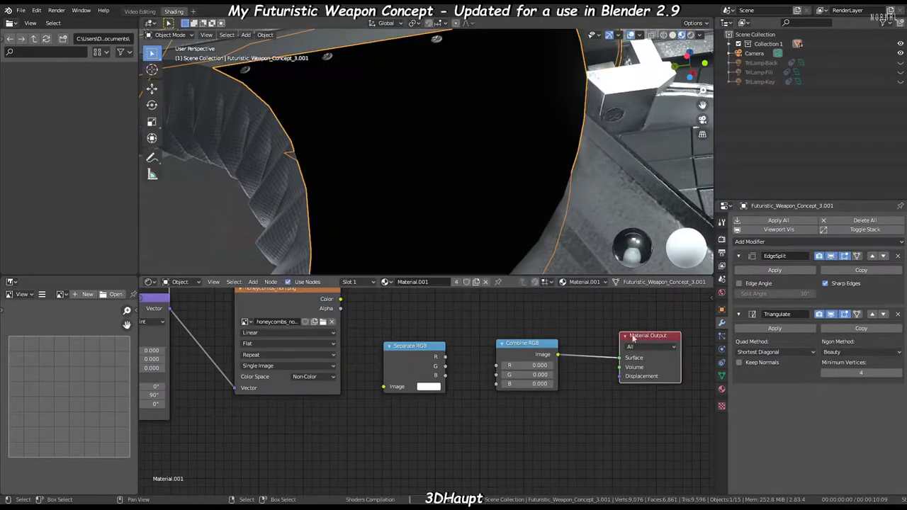
- Route the honeycomb texture colour through Separate RGB into the Combine RGB channels
middle_click_drag(340, 299, 382, 338)
left_click_drag(381, 338, 409, 424)
mouse_move(559, 416)
left_mouse_down()
mouse_move(537, 405)
mouse_move(538, 424)
left_mouse_up()
middle_click_drag(537, 423, 446, 432)
scroll(473, 176, "up", 5)
- Insert an Invert node with Fac 1 on the green channel link
key("shift+a")
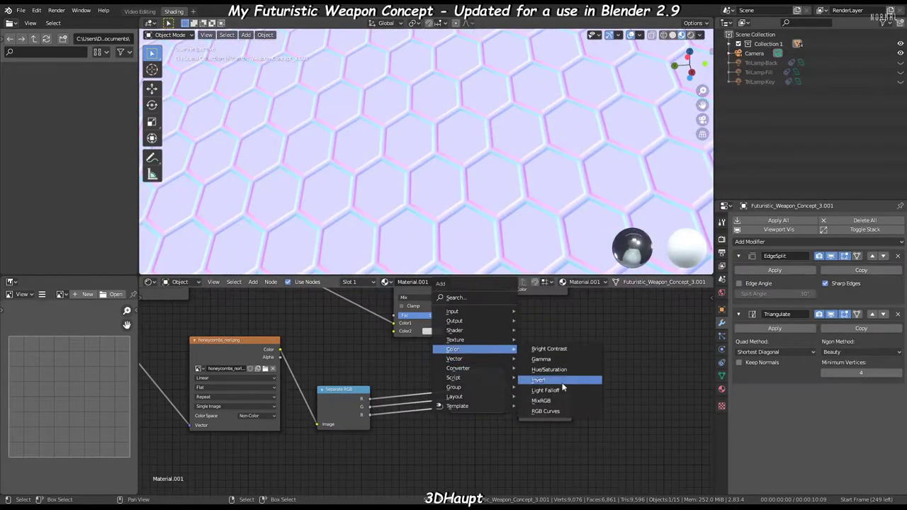
left_click(381, 401)
middle_click_drag(404, 456, 393, 405)
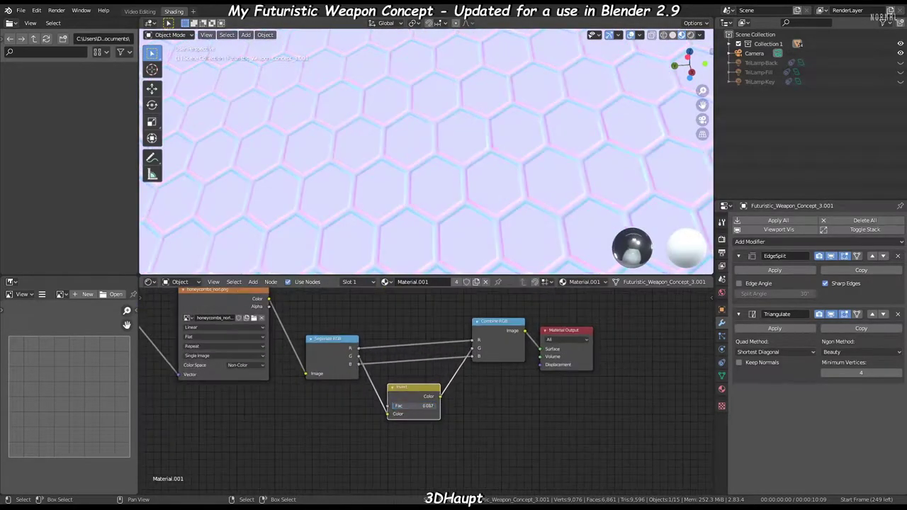
scroll(441, 357, "up", 2)
middle_click_drag(441, 357, 496, 430)
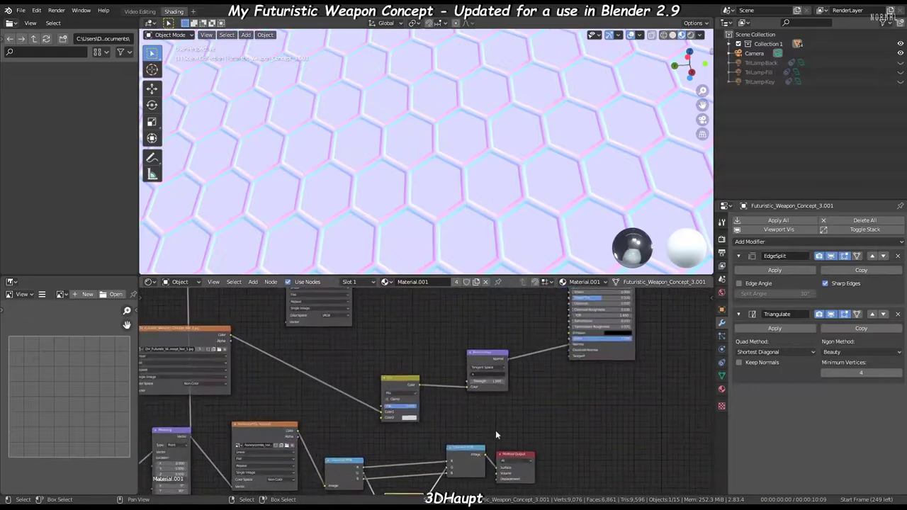
scroll(397, 385, "down", 3)
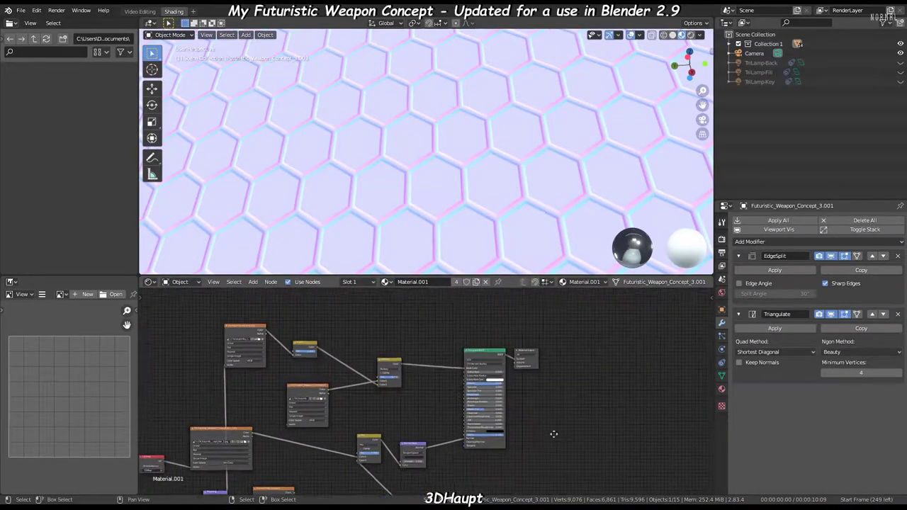
scroll(480, 178, "down", 5)
scroll(480, 178, "down", 3)
middle_click_drag(480, 178, 458, 133)
scroll(458, 132, "down", 3)
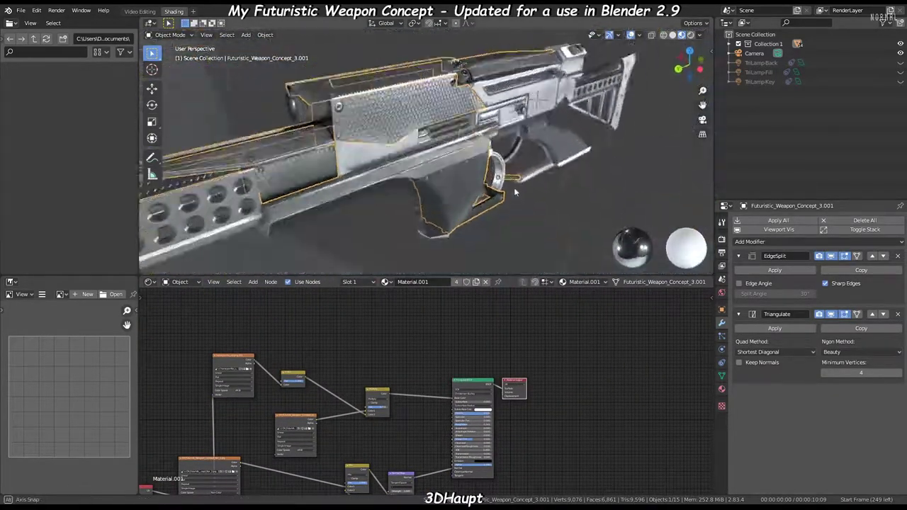
scroll(514, 188, "up", 5)
scroll(514, 187, "up", 3)
scroll(412, 436, "up", 3)
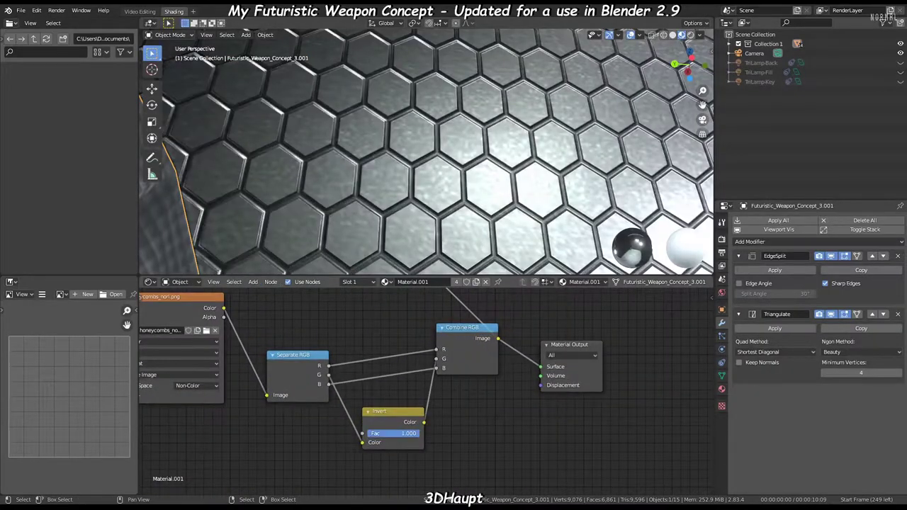
mouse_move(453, 212)
middle_mouse_down()
mouse_move(439, 174)
mouse_move(434, 213)
middle_mouse_up()
scroll(427, 447, "up", 1)
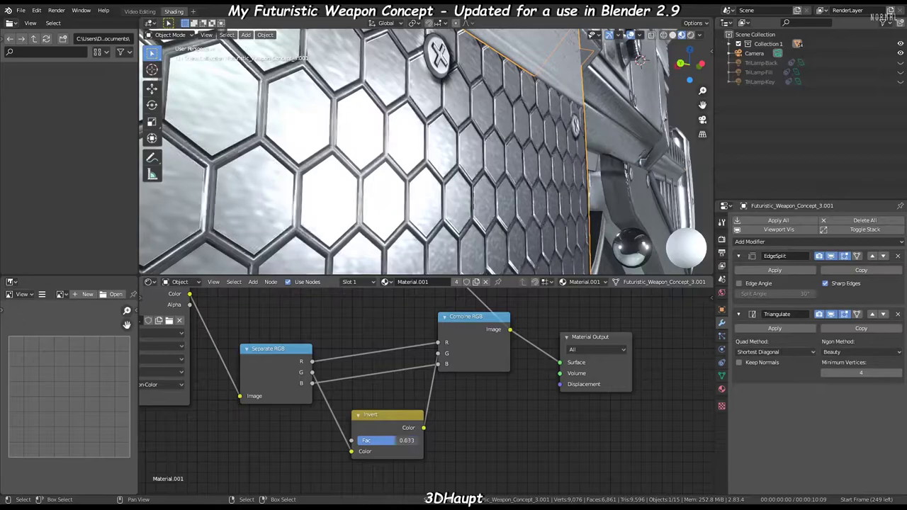
- Duplicate the Invert node onto the red channel link
key("shift+d")
left_click(387, 369)
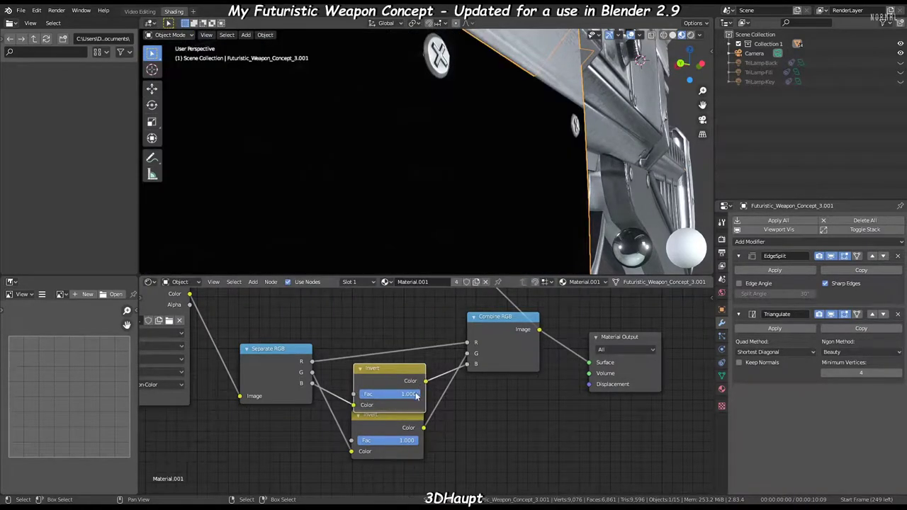
mouse_move(408, 395)
left_mouse_down()
mouse_move(358, 394)
mouse_move(381, 351)
left_mouse_up()
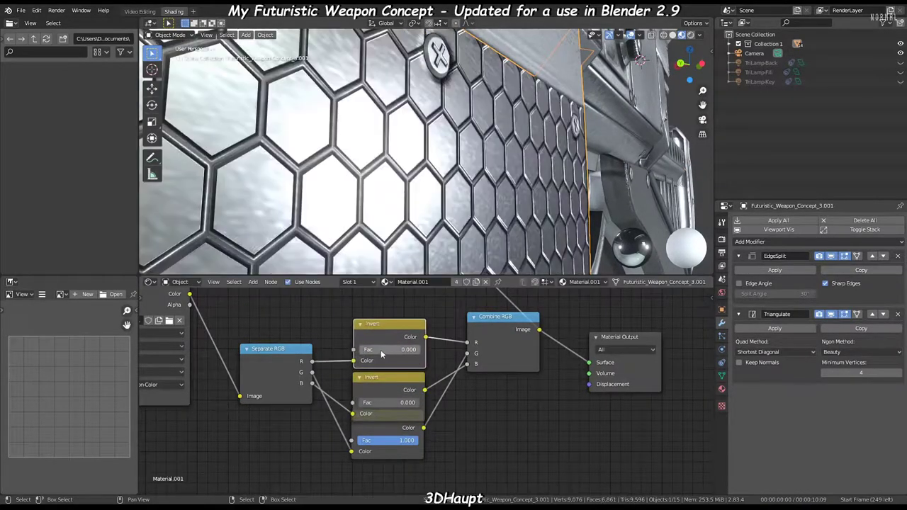
middle_click_drag(639, 73, 525, 189)
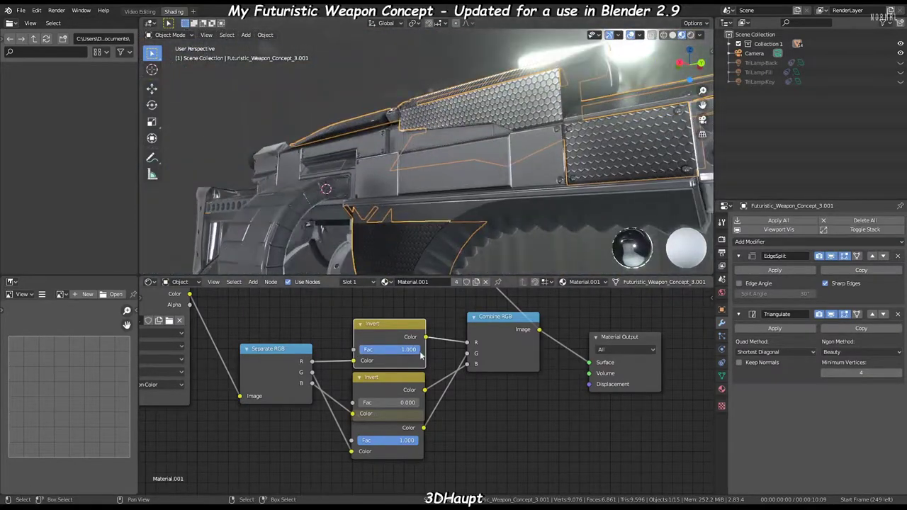
middle_click_drag(416, 178, 426, 129)
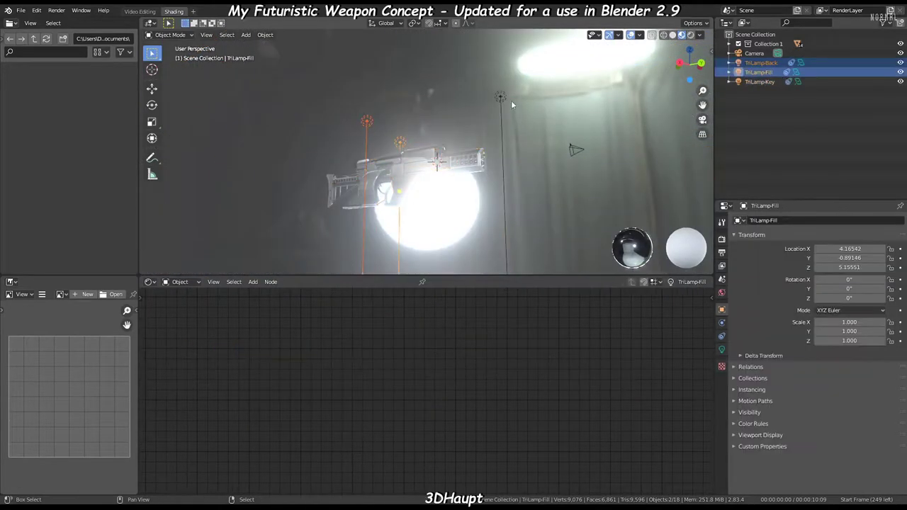
- Add a point light near the weapon and shade the viewport with Scene Lights instead of the environment
left_click(700, 34)
left_click(657, 92)
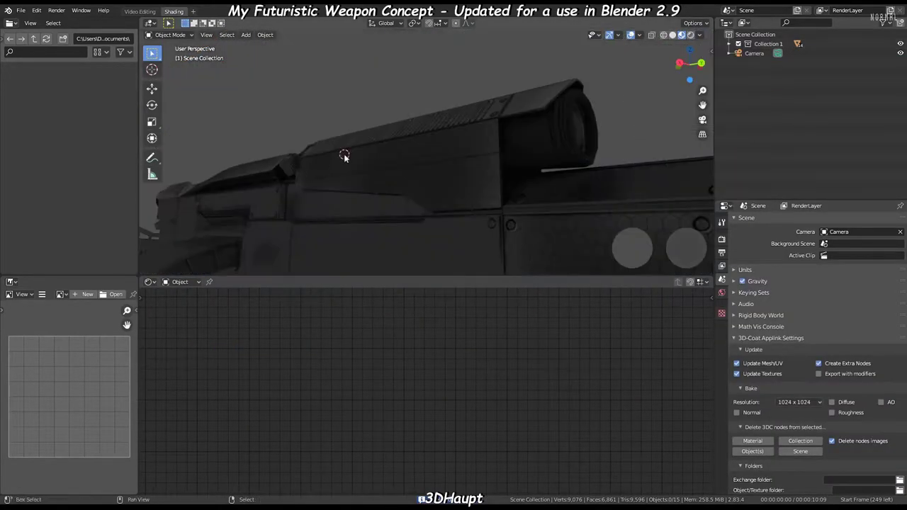
left_click(382, 272)
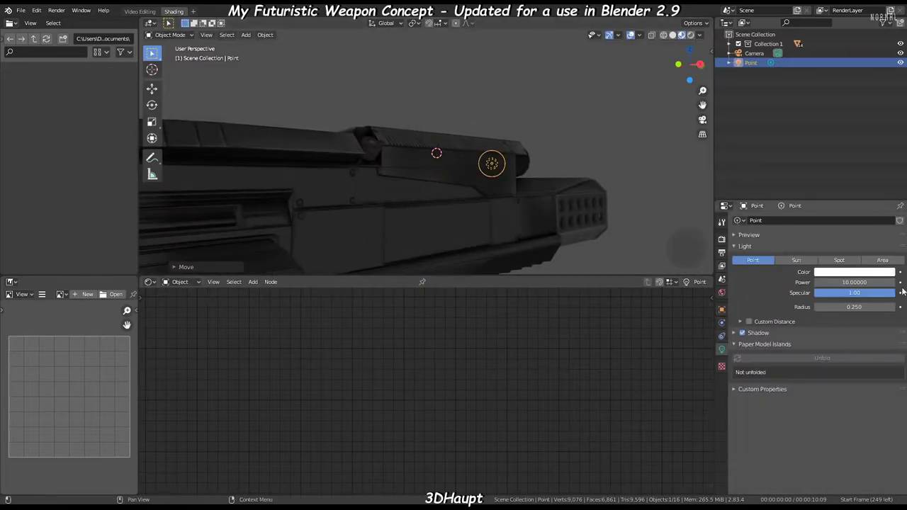
left_click(701, 34)
left_click(652, 81)
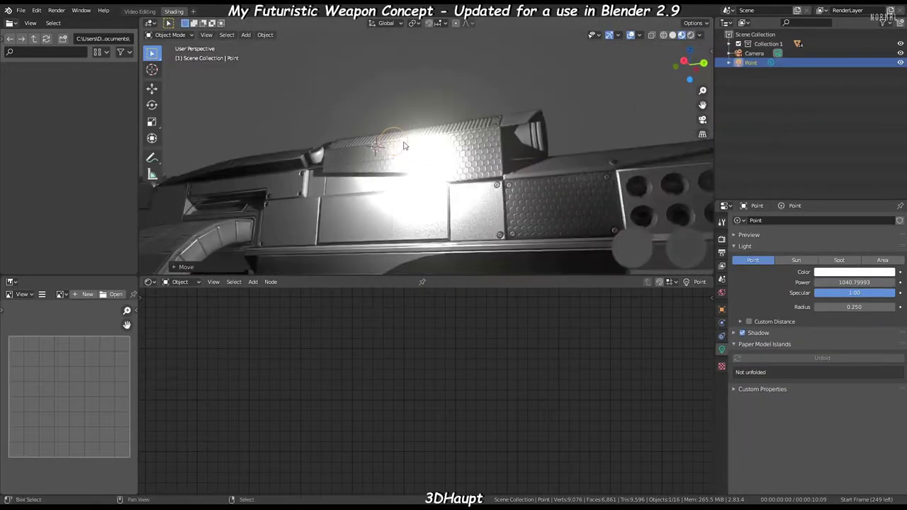
mouse_move(652, 81)
middle_mouse_down()
mouse_move(455, 66)
mouse_move(536, 202)
middle_mouse_up()
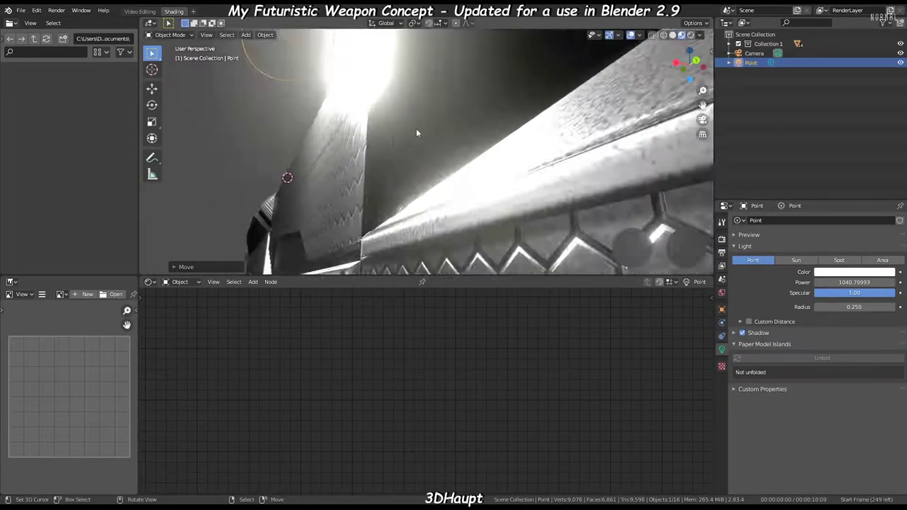
left_click(535, 202)
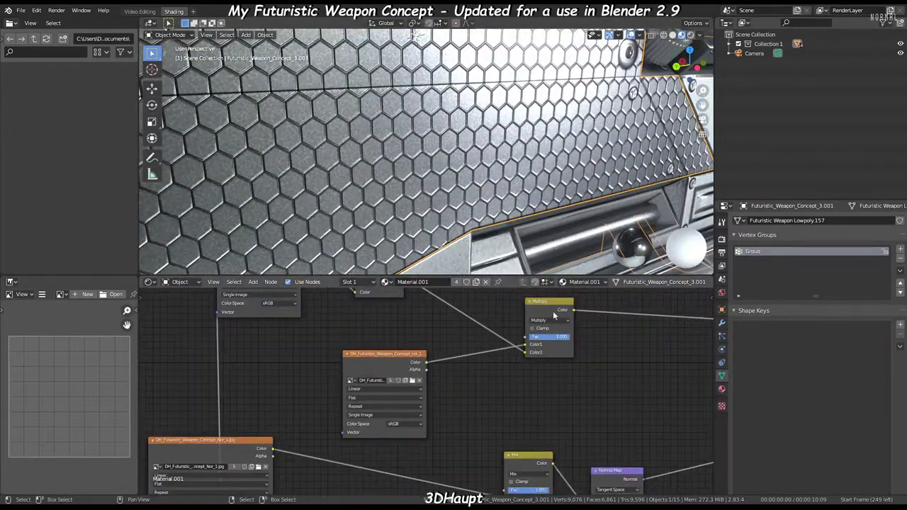
- Change the blend mode from Multiply to Mix, then set Specular 0.355 and Roughness 0.173
left_click(548, 329)
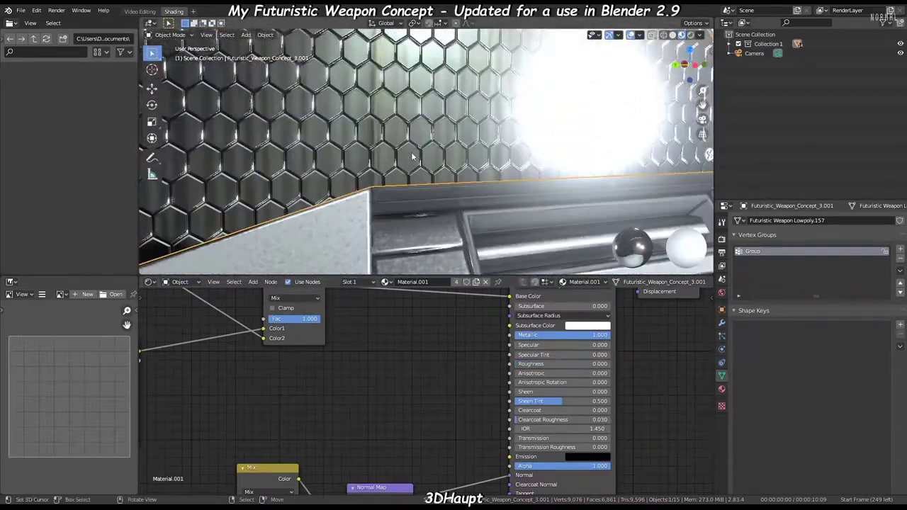
left_click_drag(549, 364, 585, 363)
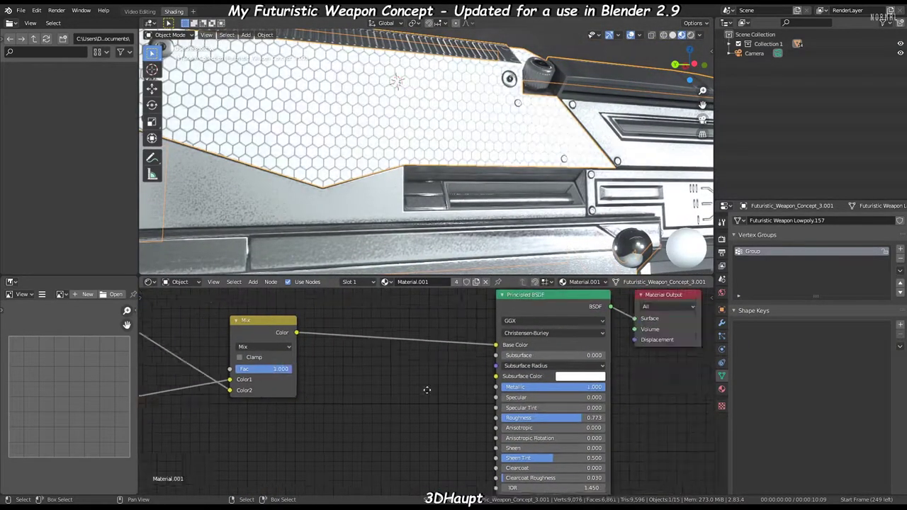
left_click_drag(504, 418, 513, 418)
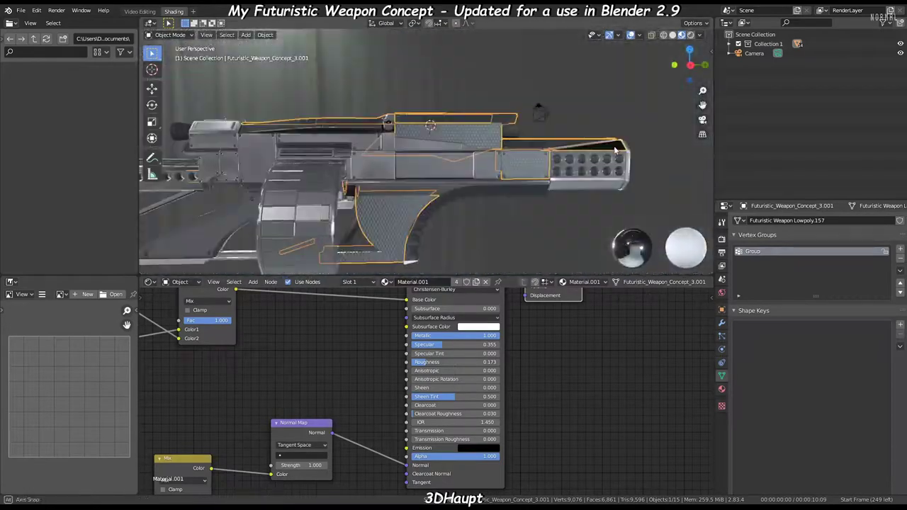
middle_click_drag(592, 109, 420, 382)
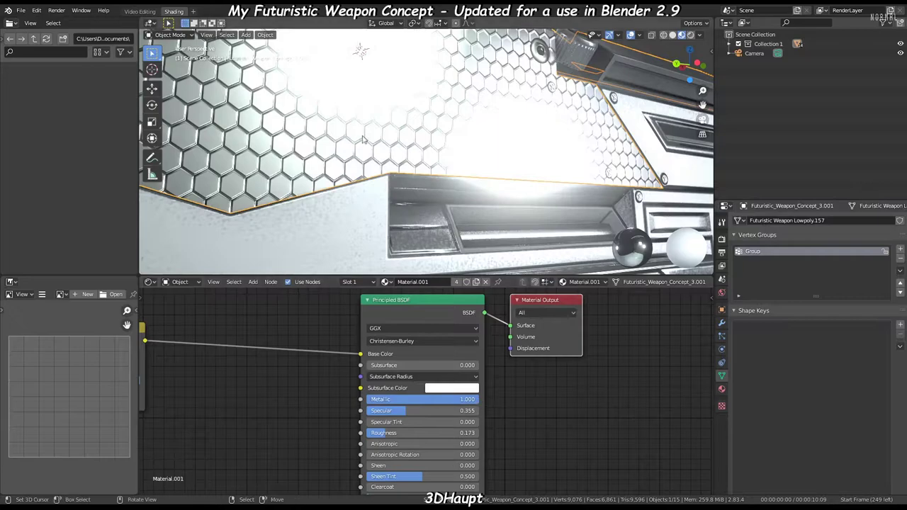
- Reconnect the shader link into the Principled BSDF and move the extra Material Output aside
scroll(265, 364, "down", 2)
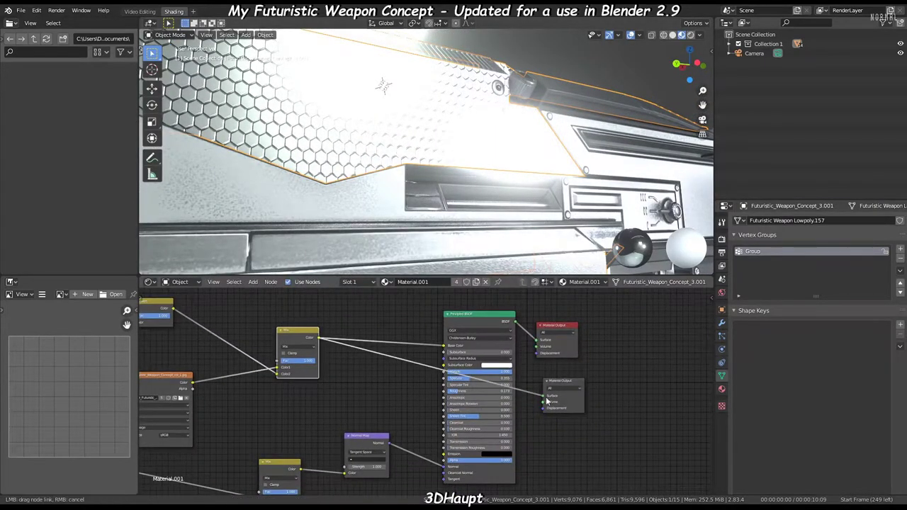
left_click_drag(547, 401, 545, 395)
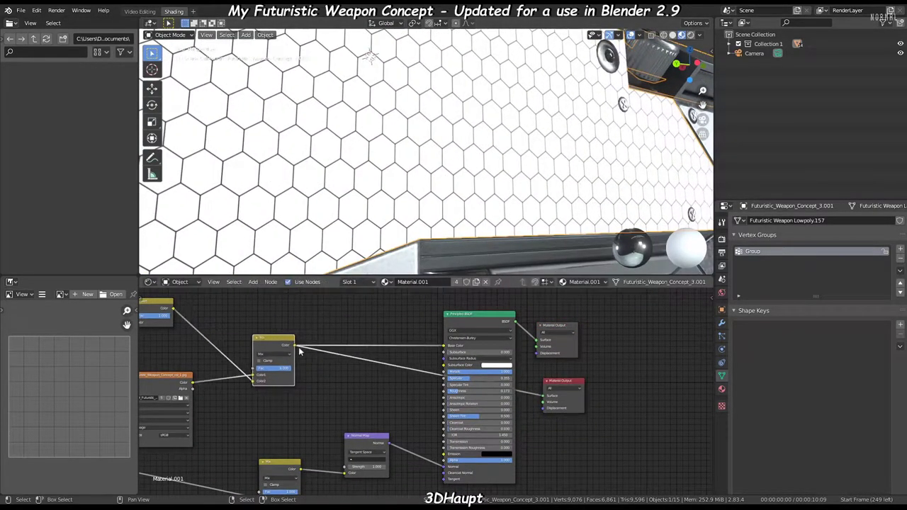
left_click_drag(430, 383, 436, 372)
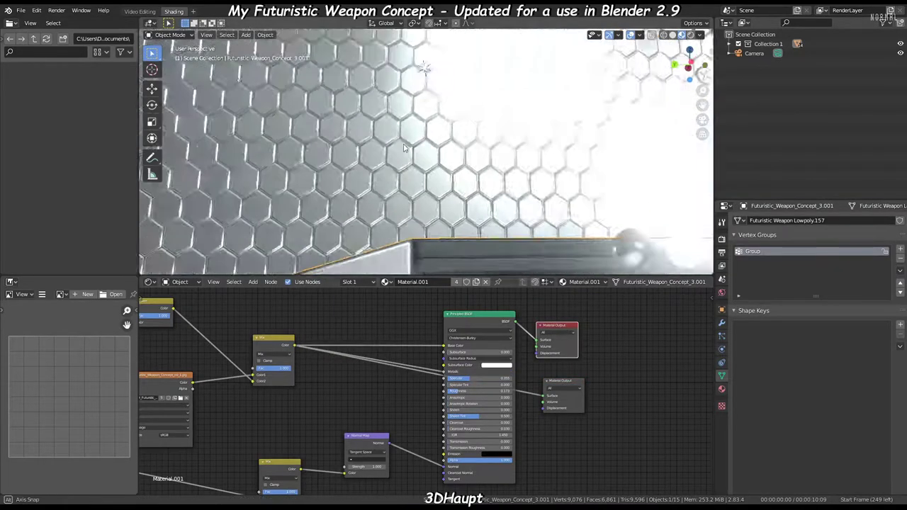
mouse_move(397, 178)
middle_mouse_down()
mouse_move(434, 155)
mouse_move(496, 170)
middle_mouse_up()
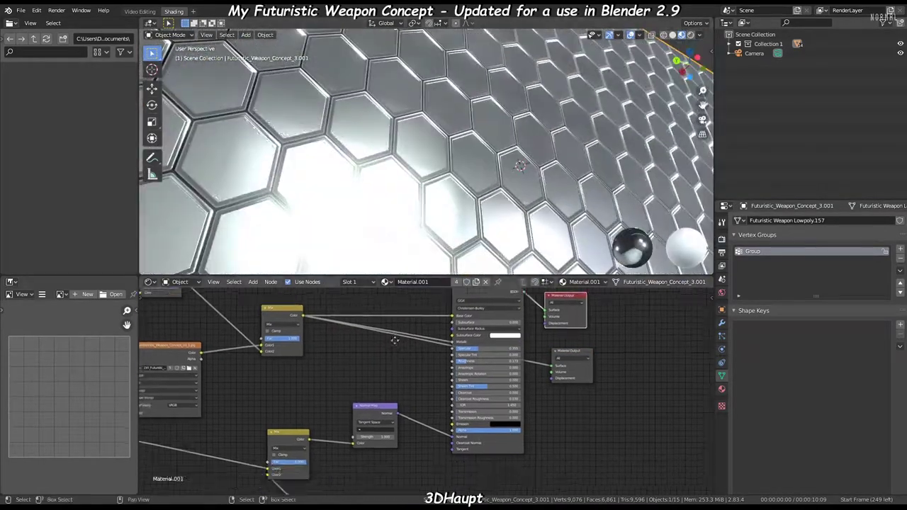
left_click_drag(560, 354, 591, 343)
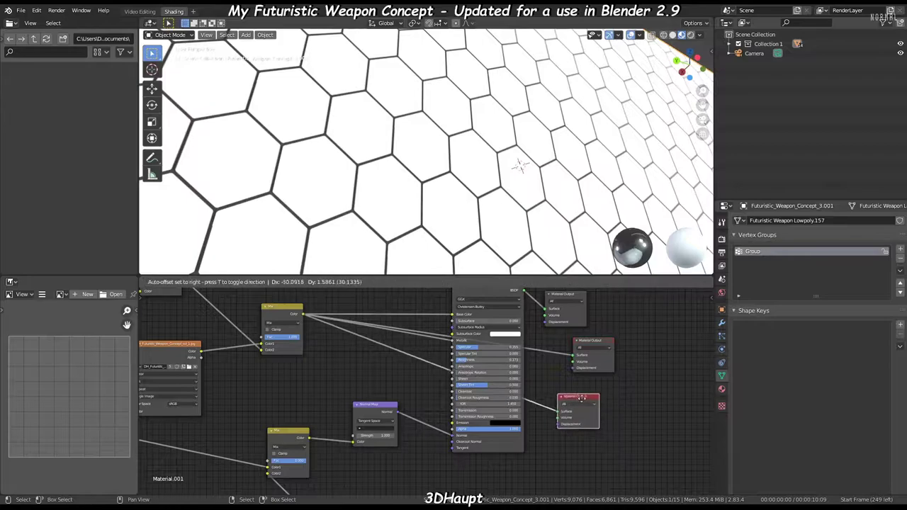
- Add a Mix node with white first colour and black second colour
key("shift+a")
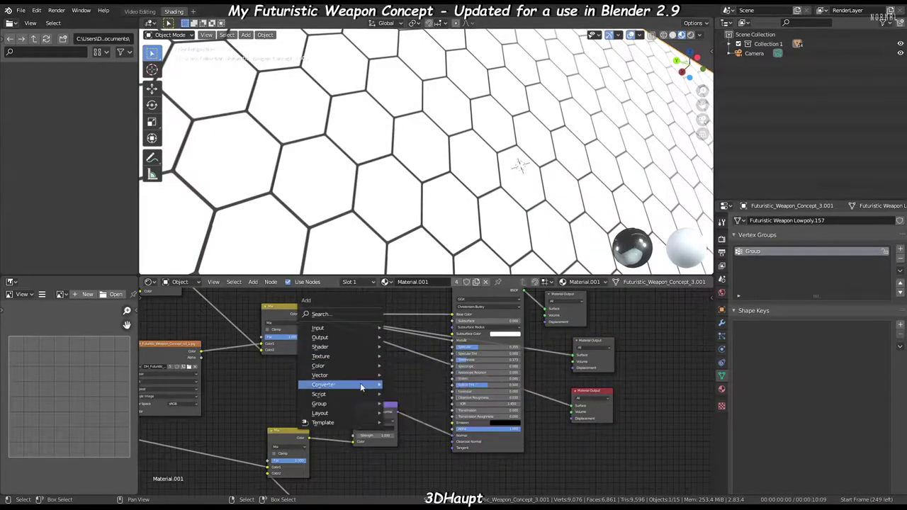
left_click(360, 339)
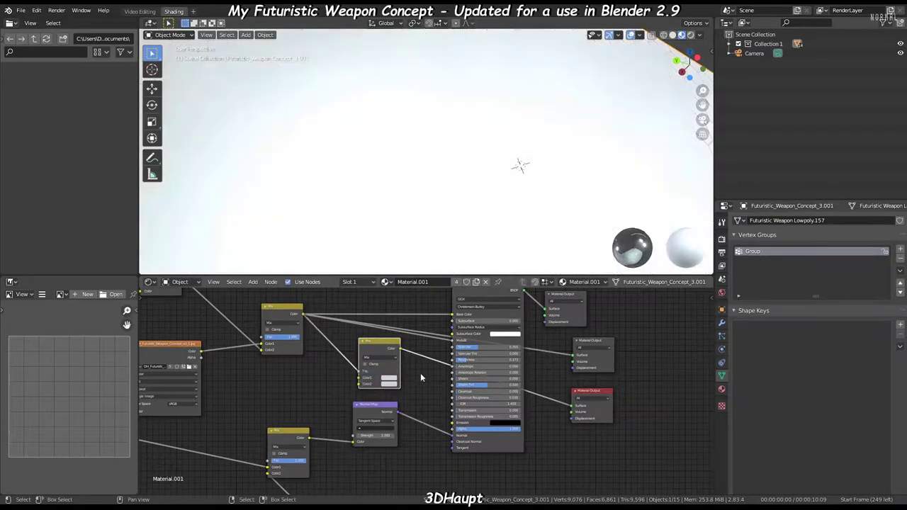
scroll(425, 390, "up", 2)
left_click(372, 371)
mouse_move(435, 308)
left_mouse_down()
mouse_move(435, 248)
mouse_move(436, 308)
left_mouse_up()
left_click(372, 381)
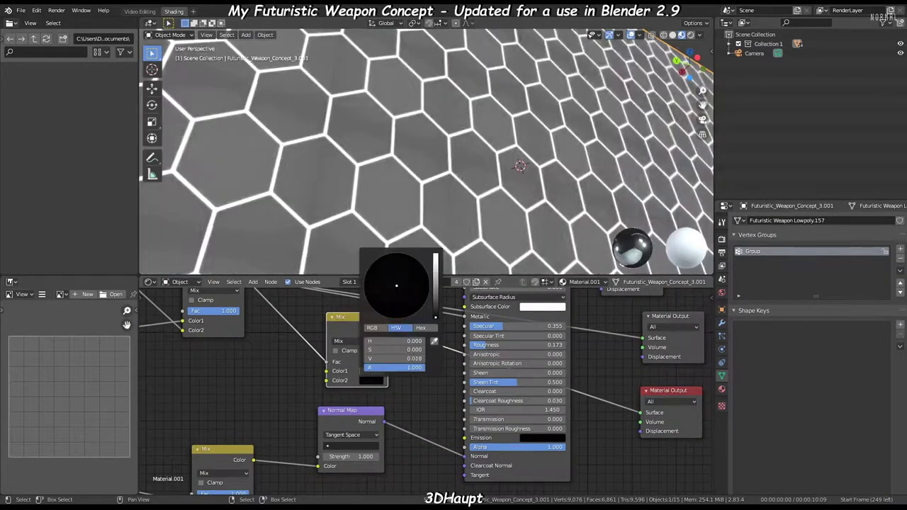
scroll(426, 156, "down", 4)
middle_click_drag(425, 156, 340, 174)
scroll(341, 173, "up", 3)
scroll(312, 299, "up", 2)
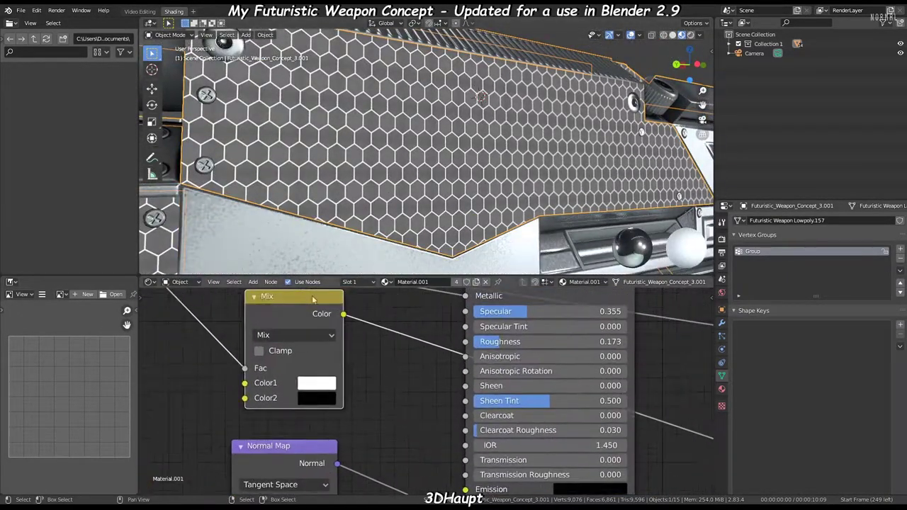
scroll(425, 389, "down", 2)
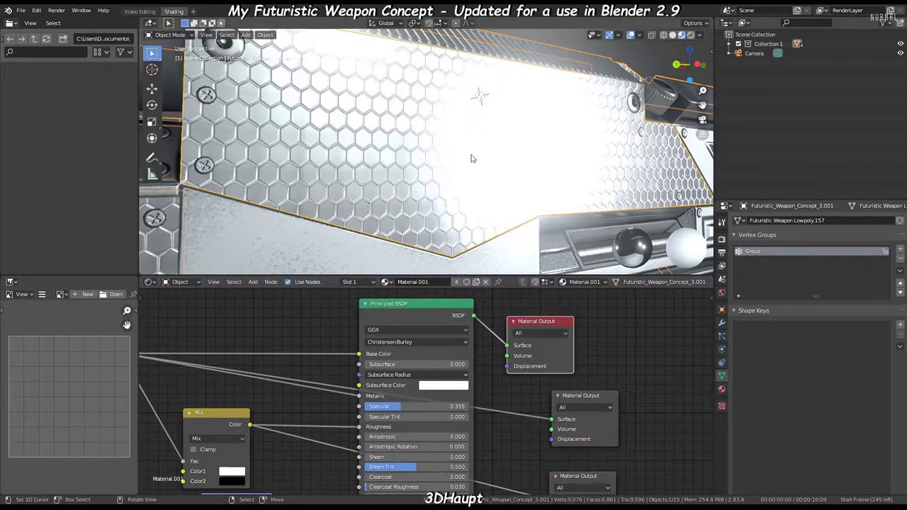
scroll(473, 133, "up", 3)
mouse_move(473, 132)
middle_mouse_down()
mouse_move(503, 145)
mouse_move(496, 177)
middle_mouse_up()
scroll(363, 398, "up", 2)
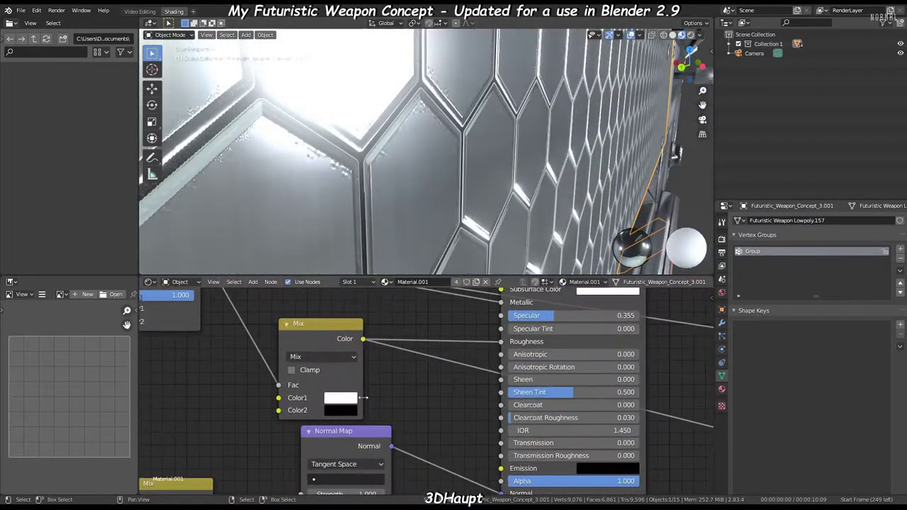
scroll(506, 382, "down", 3)
scroll(425, 383, "up", 2)
- Insert a Gamma node into the Mix node's link
key("shift+a")
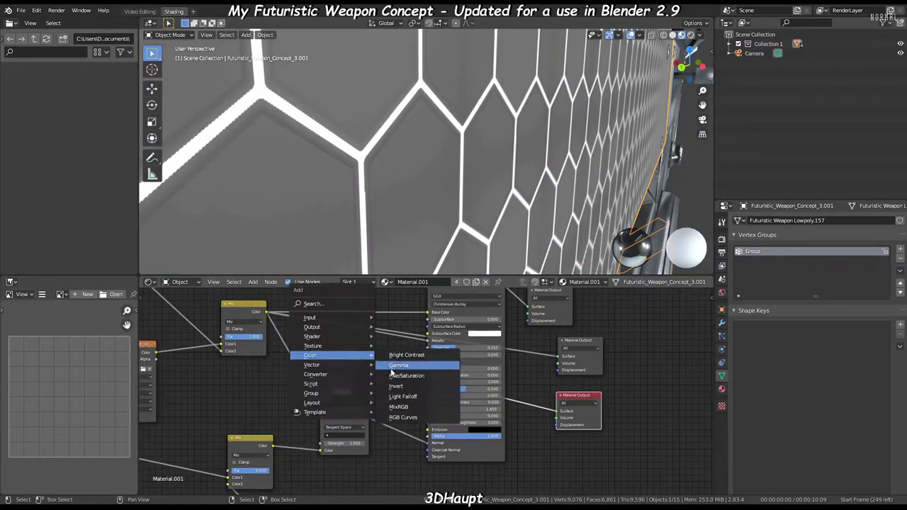
left_click(292, 359)
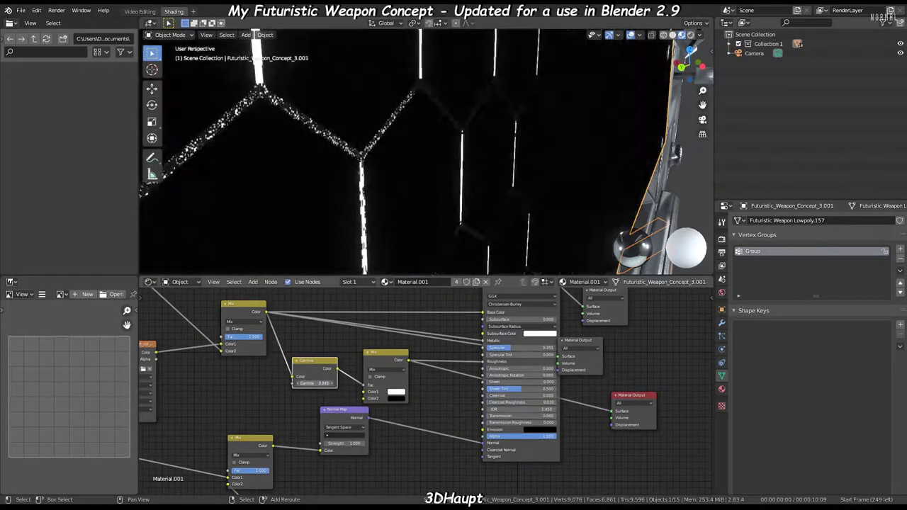
middle_click_drag(425, 142, 375, 152)
scroll(561, 403, "up", 2)
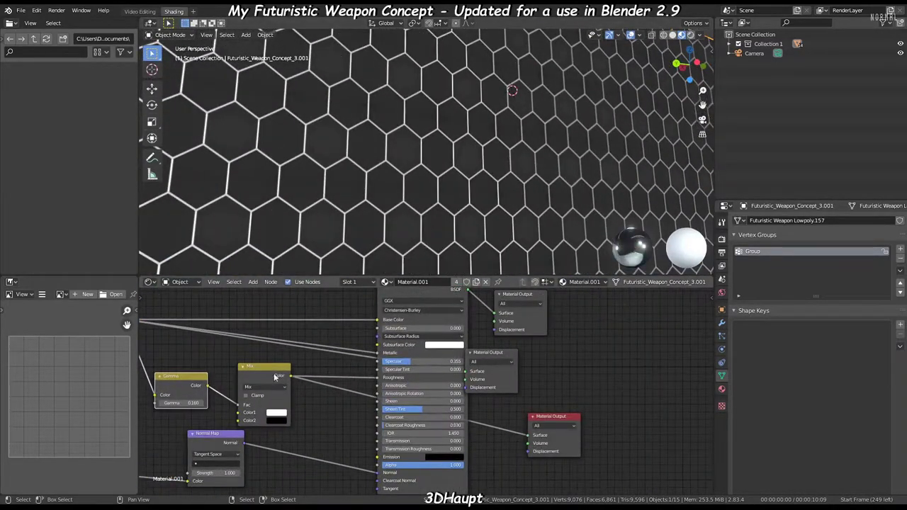
middle_click_drag(591, 331, 591, 376)
left_click(533, 348)
middle_click_drag(499, 130, 560, 149)
scroll(321, 412, "up", 2)
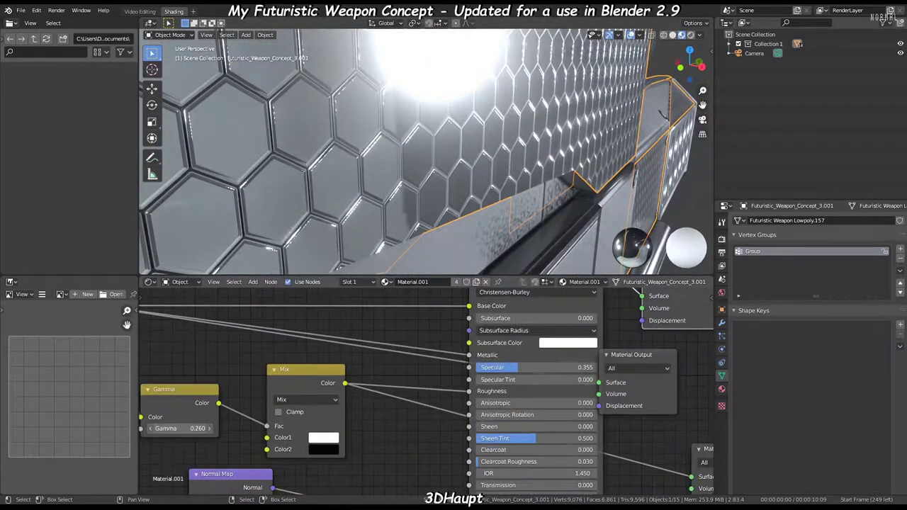
- Lower the Gamma value from 6.060 to 4.360
left_click_drag(177, 429, 163, 428)
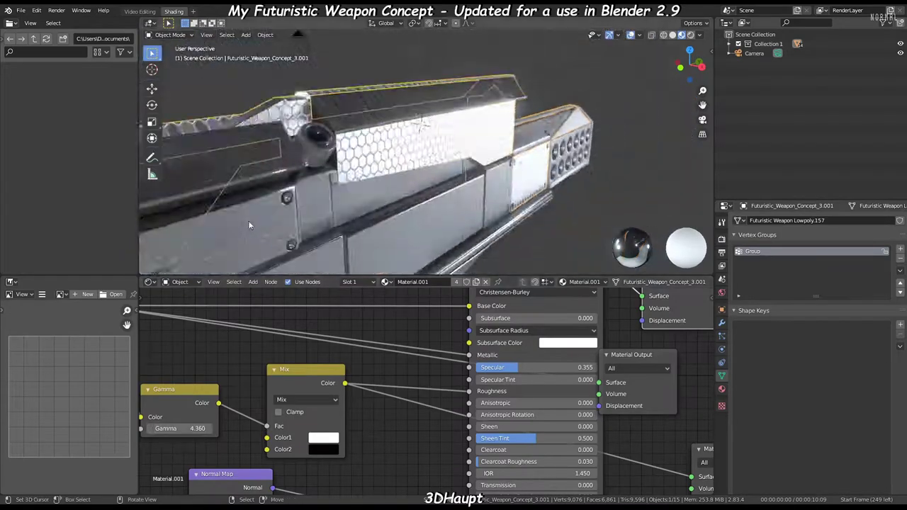
middle_click_drag(425, 178, 489, 198)
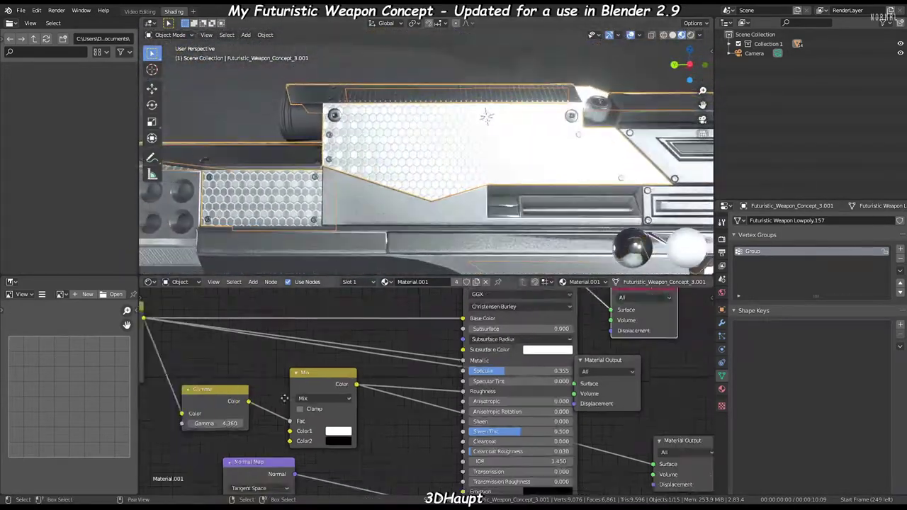
scroll(425, 390, "down", 3)
middle_click_drag(426, 390, 397, 354)
scroll(411, 390, "up", 3)
double_click(397, 401)
- Set the Value node's number to 8
type("4.6")
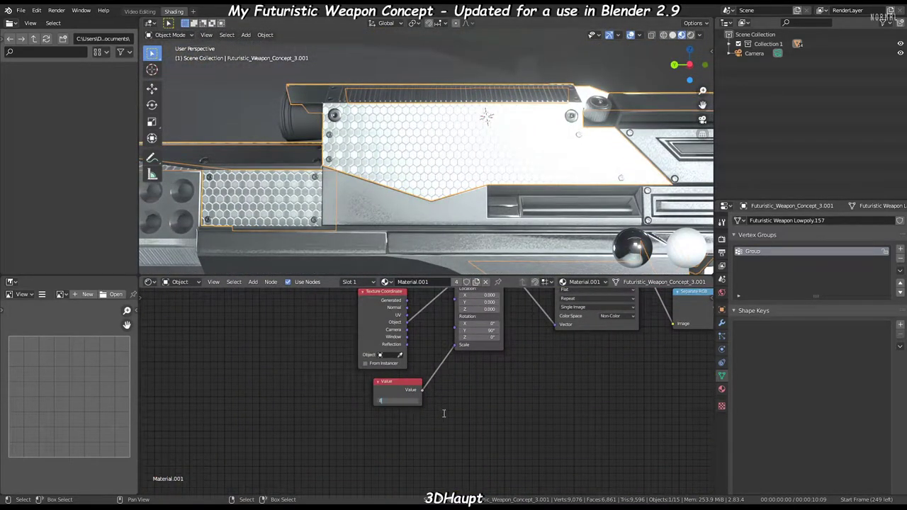
key("Return")
middle_click_drag(564, 160, 387, 135)
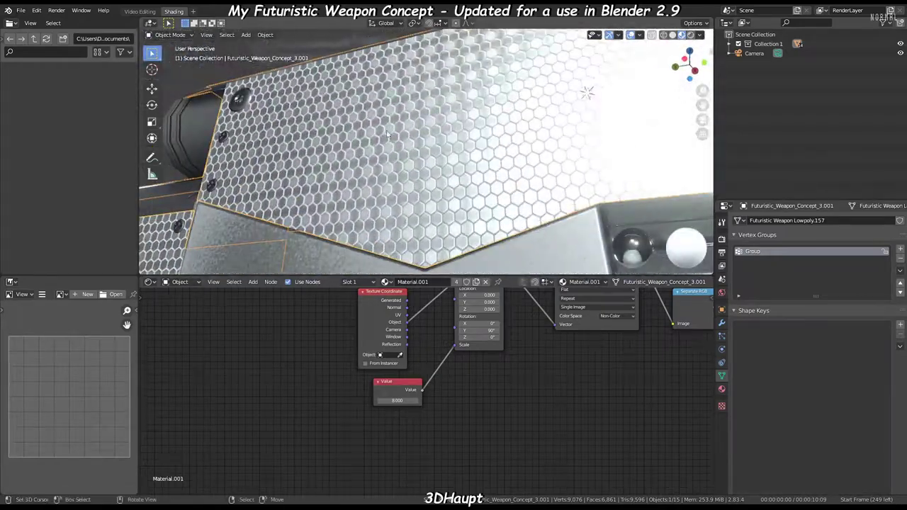
scroll(387, 135, "up", 3)
scroll(397, 368, "down", 2)
scroll(354, 397, "up", 3)
middle_click_drag(360, 409, 501, 360)
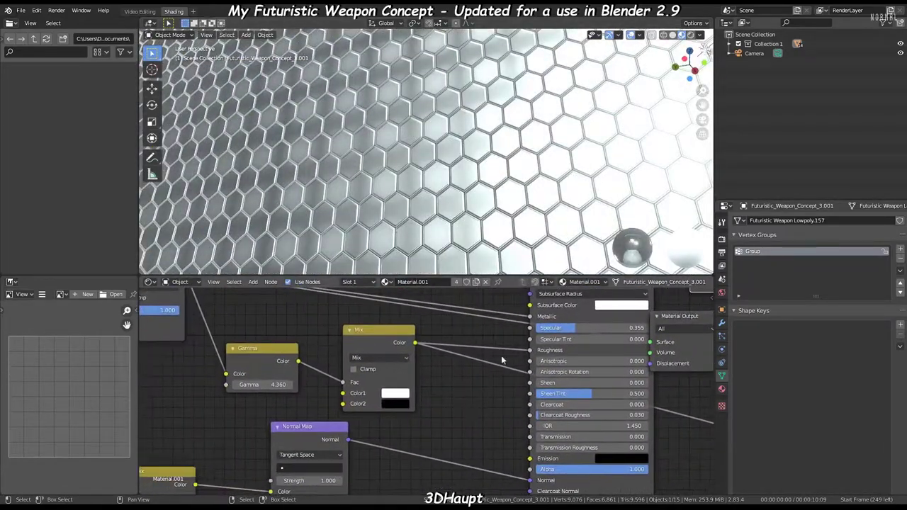
scroll(501, 360, "down", 3)
scroll(354, 394, "up", 3)
- Retune the Gamma to 1.660 and raise the Mix factor to about 0.55
mouse_move(355, 397)
left_mouse_down()
mouse_move(440, 398)
mouse_move(354, 398)
left_mouse_up()
scroll(397, 397, "down", 3)
scroll(461, 397, "up", 2)
scroll(404, 137, "down", 3)
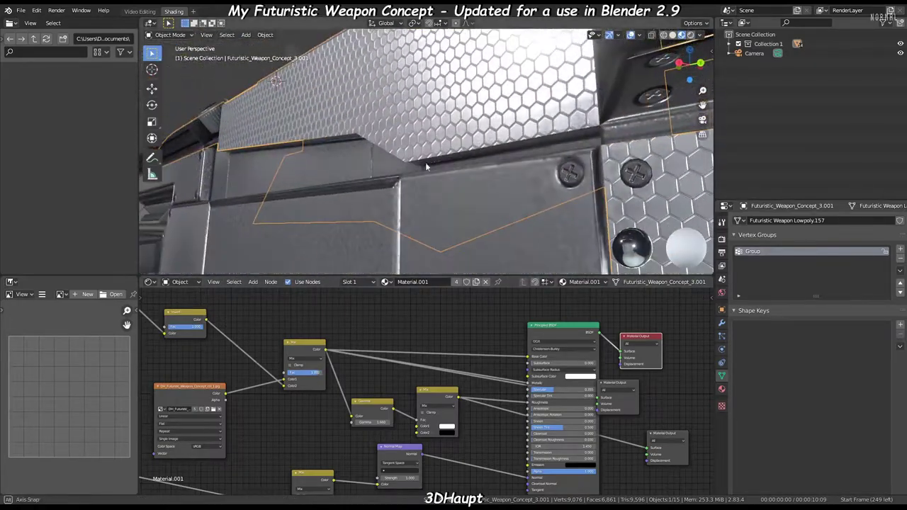
middle_click_drag(425, 162, 470, 156)
left_click_drag(294, 371, 304, 371)
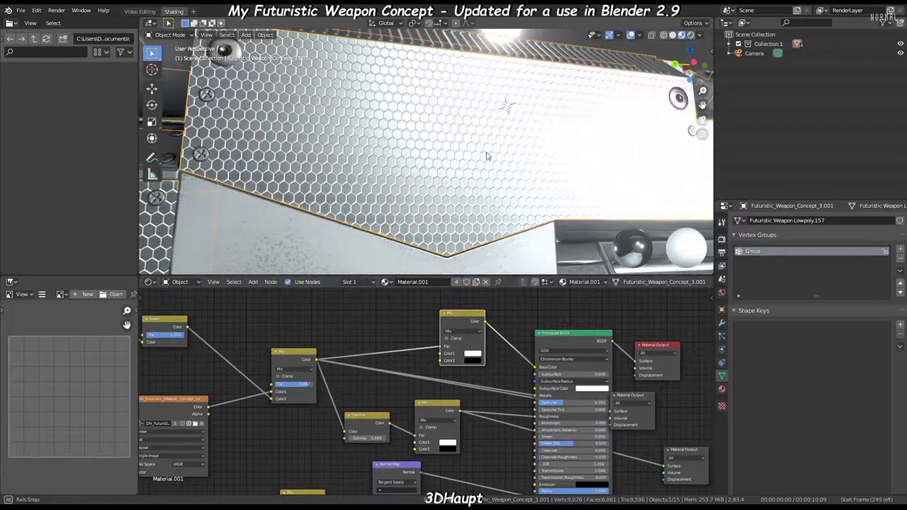
- Lighten the Mix node's first colour to light grey and darken its second colour to 0.076
scroll(448, 347, "up", 2)
left_click(499, 338)
left_click_drag(554, 226, 554, 275)
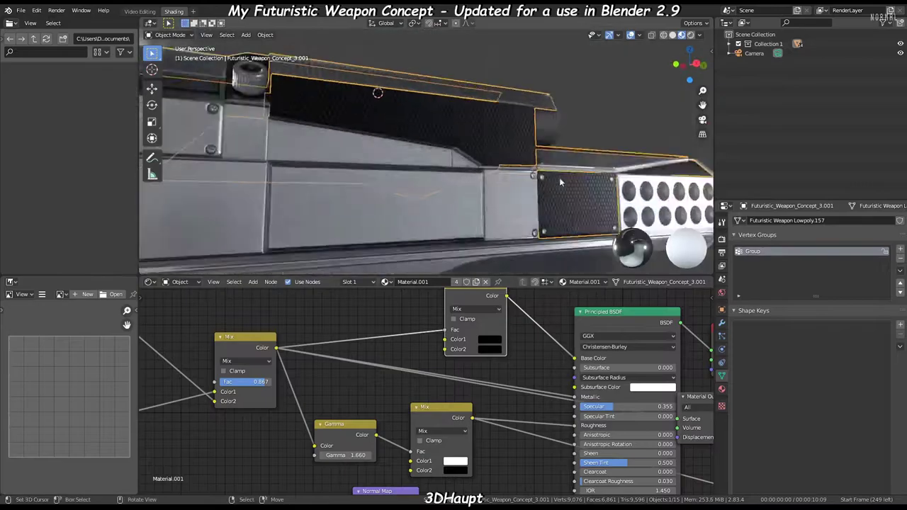
left_click(495, 351)
mouse_move(554, 226)
left_mouse_down()
mouse_move(554, 280)
mouse_move(555, 229)
left_mouse_up()
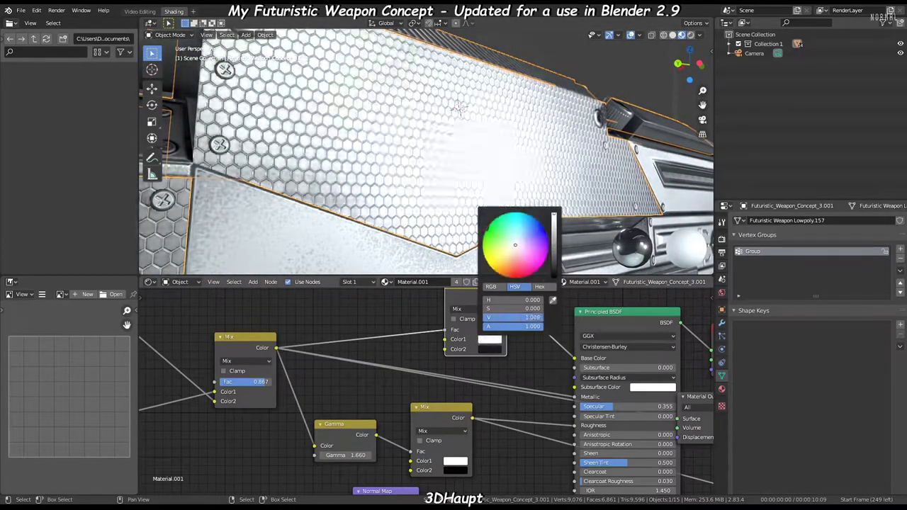
mouse_move(510, 184)
middle_mouse_down()
mouse_move(376, 122)
mouse_move(425, 142)
middle_mouse_up()
- Retune the Mix factor from 1.000 down to about 0.617 and darken a mix colour to 0.145
scroll(425, 142, "up", 5)
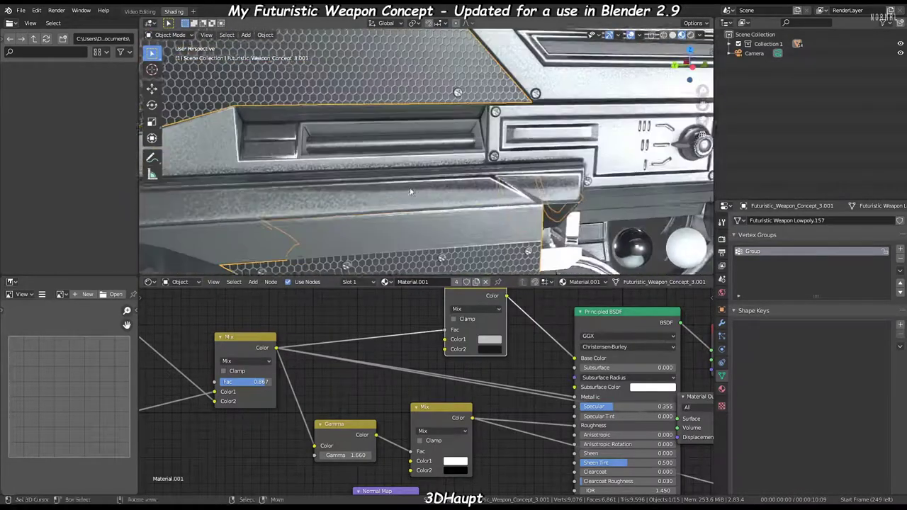
middle_click_drag(383, 361, 349, 374)
scroll(349, 374, "up", 2)
left_click_drag(302, 403, 337, 404)
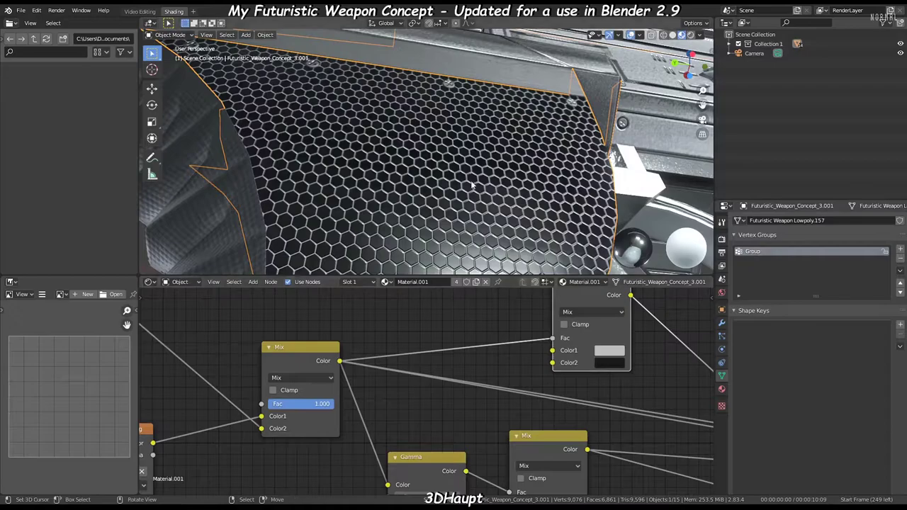
middle_click_drag(425, 184, 491, 174)
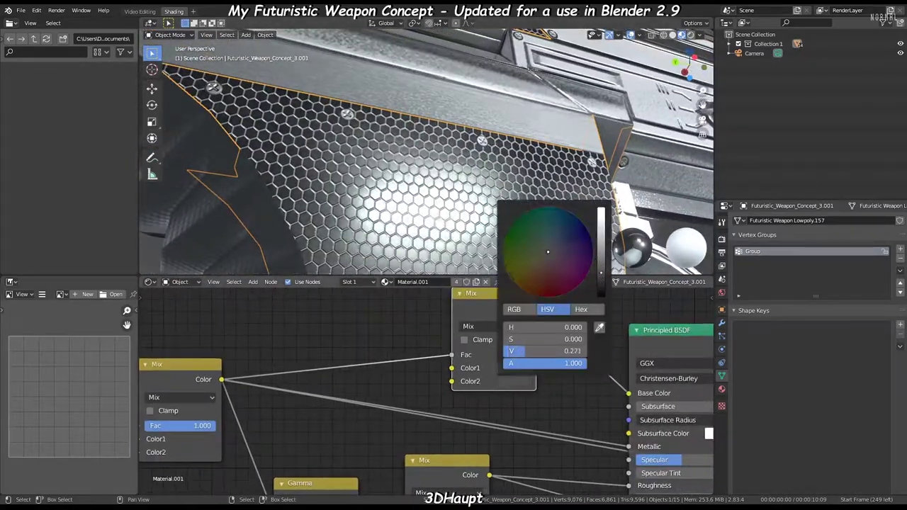
left_click_drag(553, 351, 531, 351)
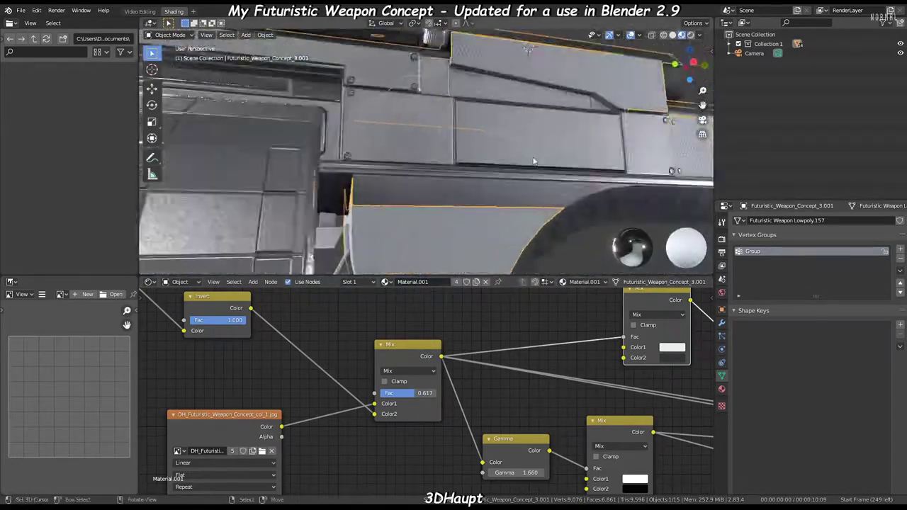
mouse_move(382, 43)
middle_mouse_down()
mouse_move(344, 162)
mouse_move(418, 401)
middle_mouse_up()
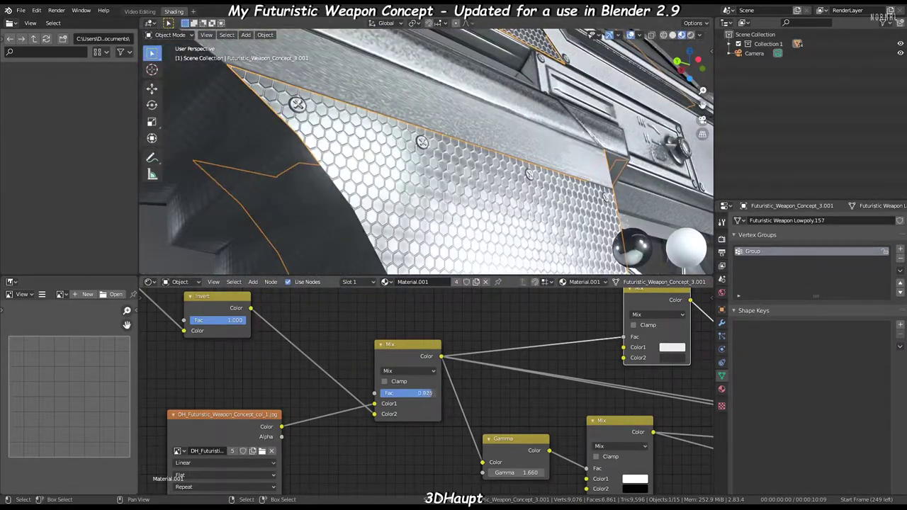
- Reselect the honeycomb panel object to keep editing its material
middle_click_drag(422, 142, 518, 243)
scroll(518, 242, "down", 3)
middle_click_drag(581, 489, 464, 470)
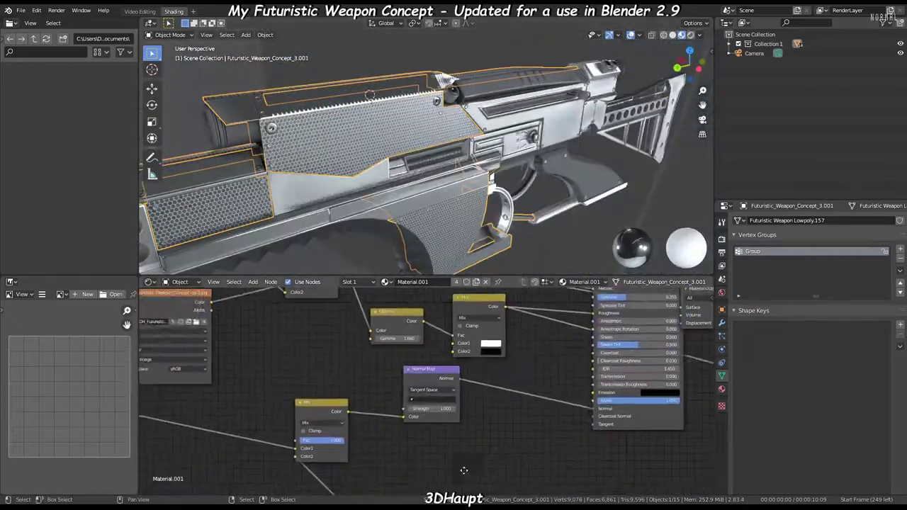
scroll(468, 354, "up", 2)
middle_click_drag(467, 353, 598, 391)
scroll(494, 159, "up", 3)
mouse_move(495, 185)
middle_mouse_down()
mouse_move(508, 127)
mouse_move(476, 156)
mouse_move(448, 139)
middle_mouse_up()
scroll(494, 158, "down", 3)
scroll(500, 142, "up", 3)
left_click(448, 139)
scroll(448, 139, "up", 2)
scroll(536, 345, "down", 1)
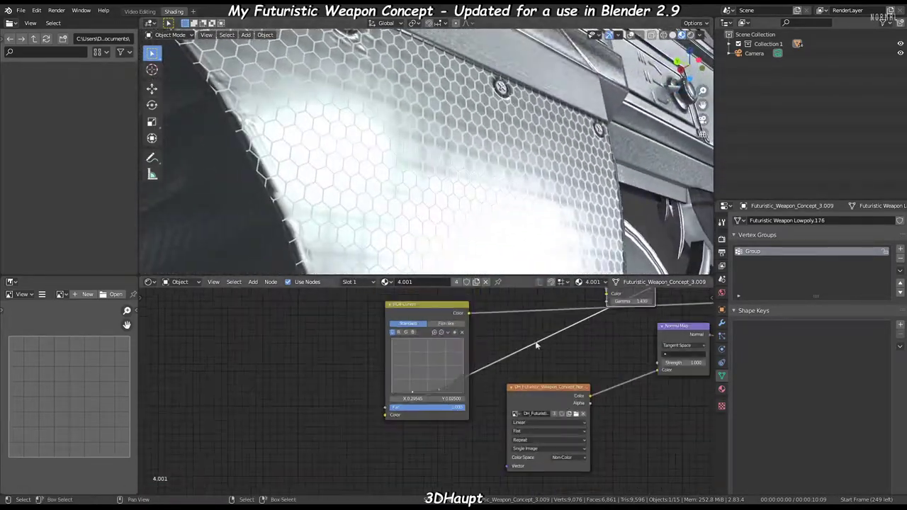
scroll(458, 183, "down", 3)
left_click(449, 152)
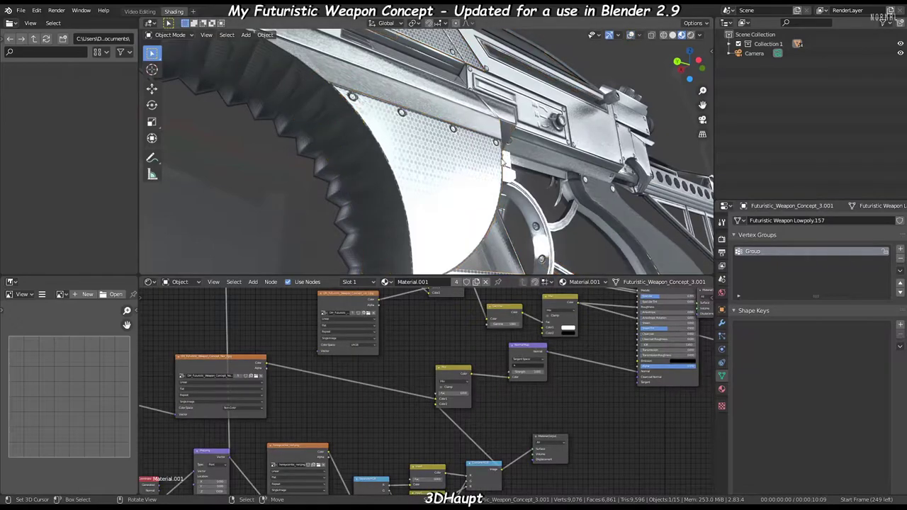
scroll(496, 397, "up", 3)
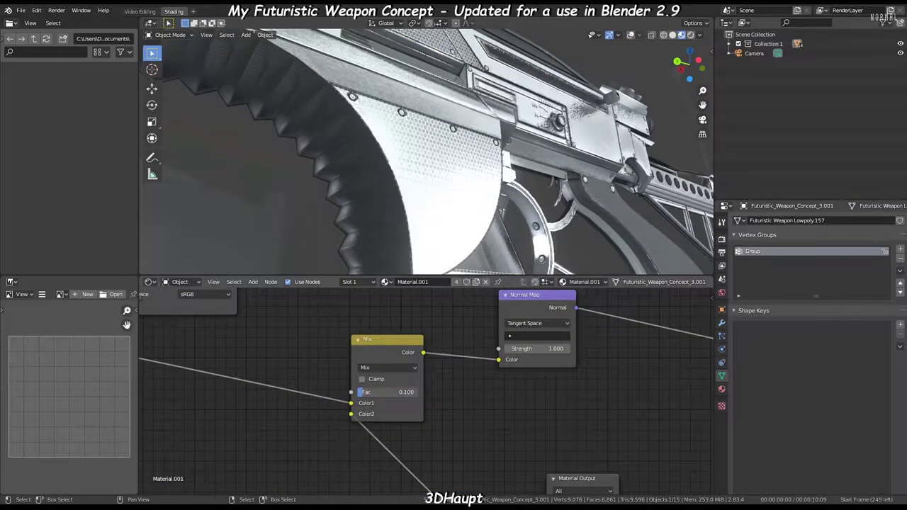
- Try Multiply blending on the Mix node at factor 0.675, then revert to plain Mix
scroll(416, 344, "down", 3)
scroll(456, 125, "up", 5)
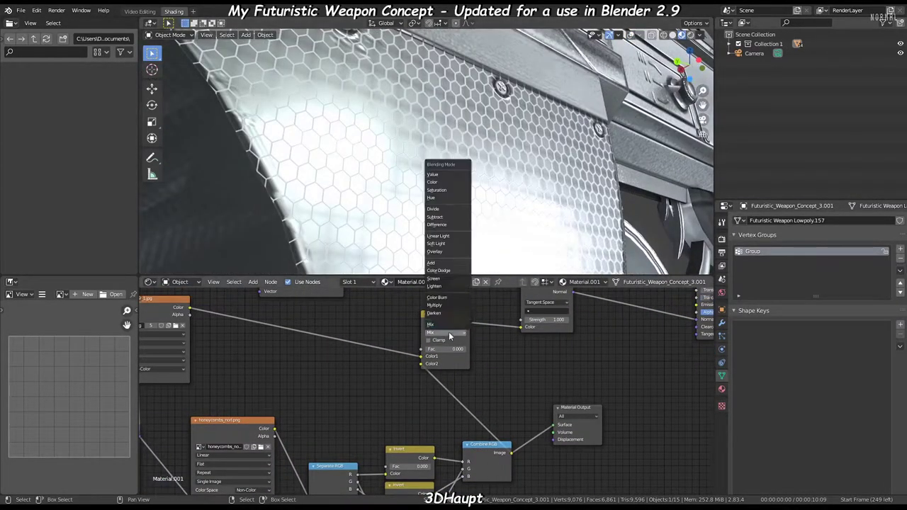
left_click(434, 305)
left_click_drag(436, 349, 457, 349)
mouse_move(461, 234)
middle_mouse_down()
mouse_move(462, 180)
mouse_move(631, 109)
mouse_move(496, 142)
middle_mouse_up()
scroll(631, 110, "up", 4)
scroll(426, 381, "up", 1)
mouse_move(447, 342)
left_mouse_down()
mouse_move(461, 343)
mouse_move(451, 319)
left_mouse_up()
left_click(448, 316)
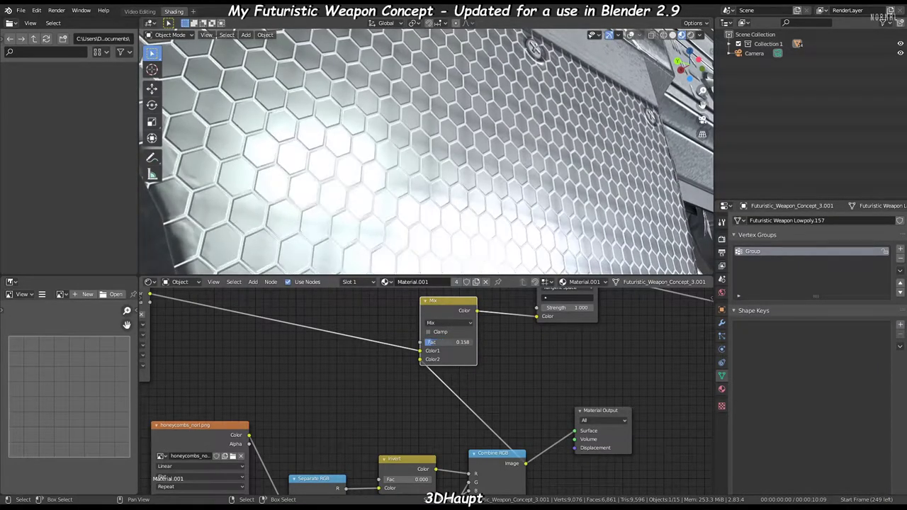
- Set the Normal Map strength to 2 and inspect the weapon in a maximized viewport
middle_click_drag(454, 213, 431, 149)
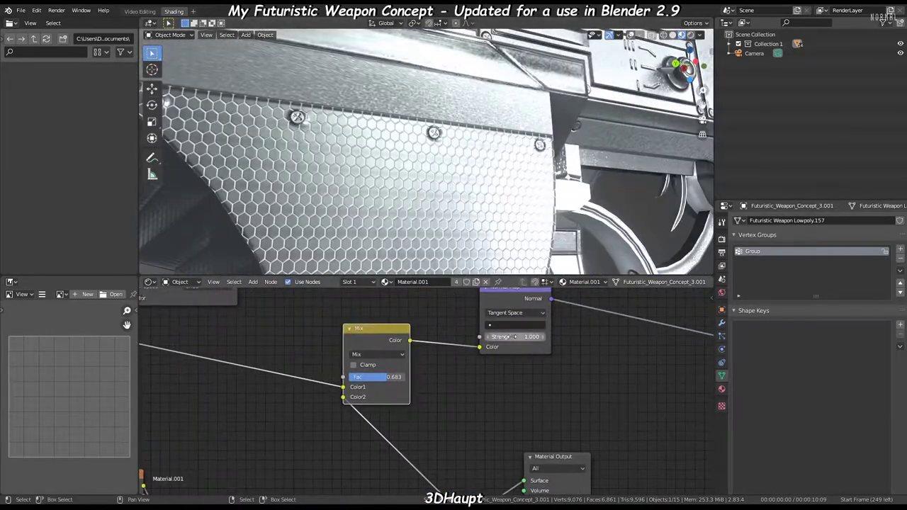
left_click(489, 339)
type("2")
key("Return")
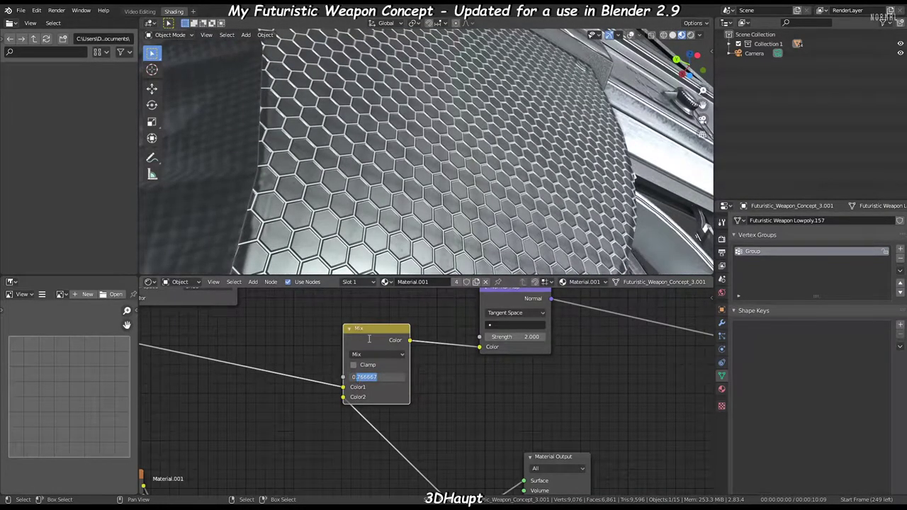
mouse_move(425, 163)
middle_mouse_down()
mouse_move(446, 183)
mouse_move(201, 55)
middle_mouse_up()
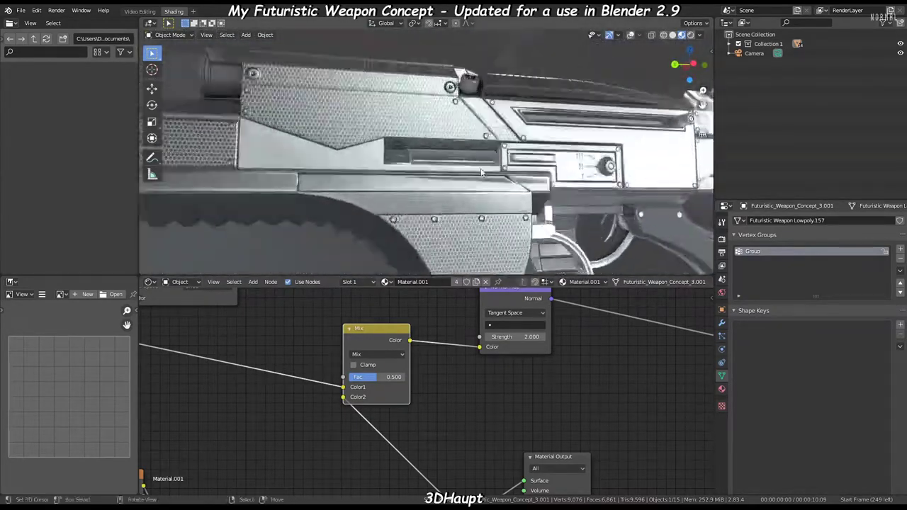
middle_click_drag(201, 56, 405, 153)
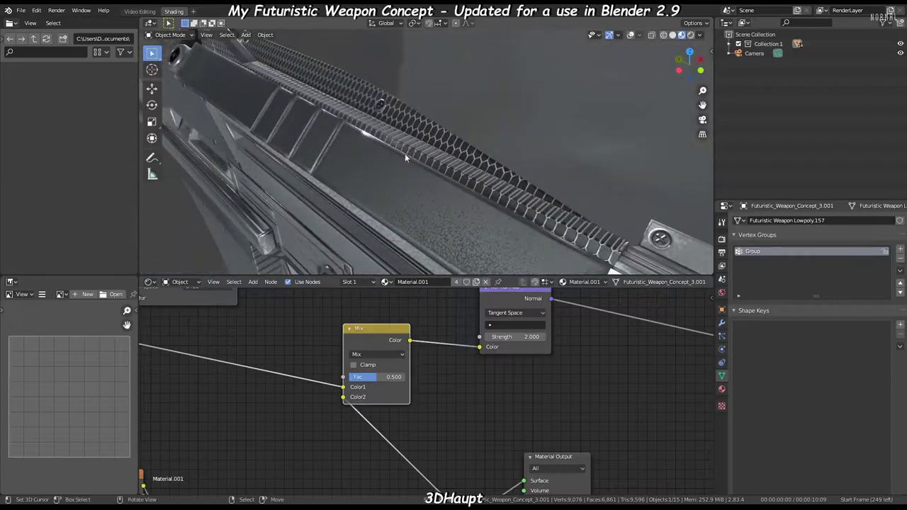
key("ctrl+space")
mouse_move(456, 190)
middle_mouse_down()
mouse_move(621, 131)
mouse_move(540, 244)
middle_mouse_up()
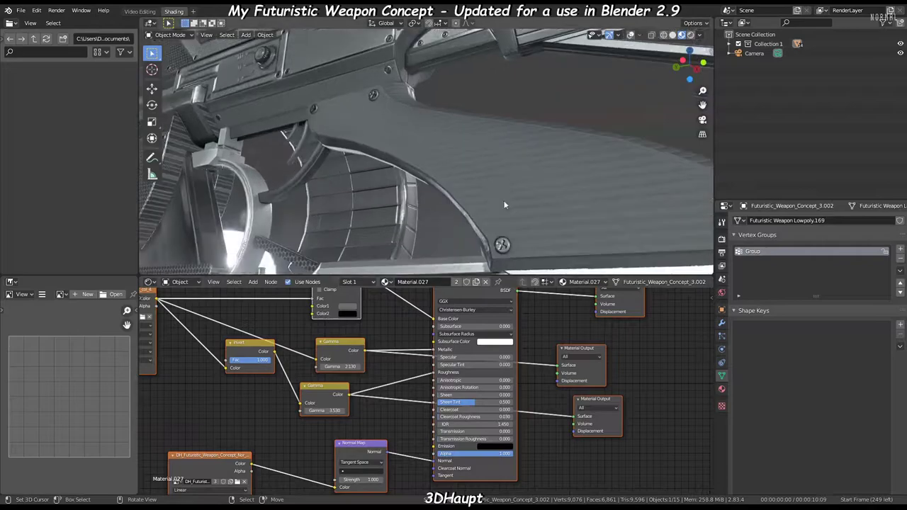
- Compare Material.027's three Material Output previews, returning to the top one
left_click(590, 343)
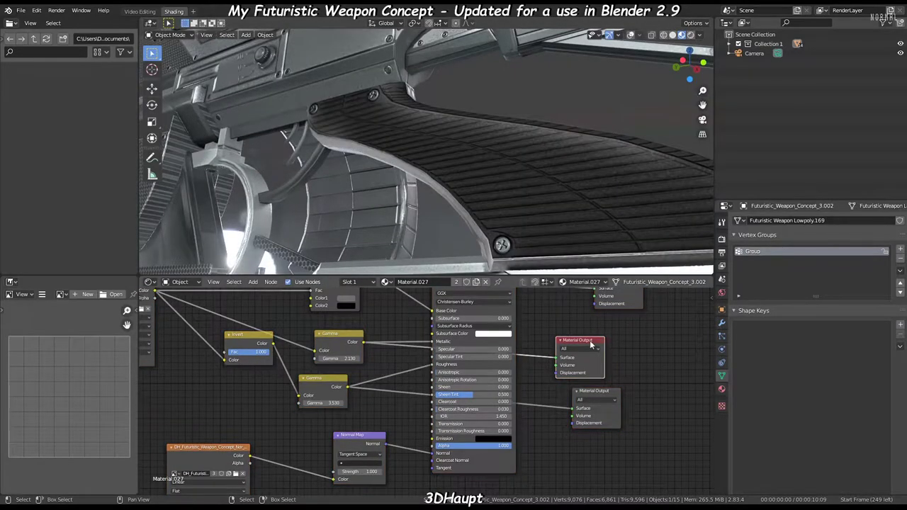
left_click(600, 393)
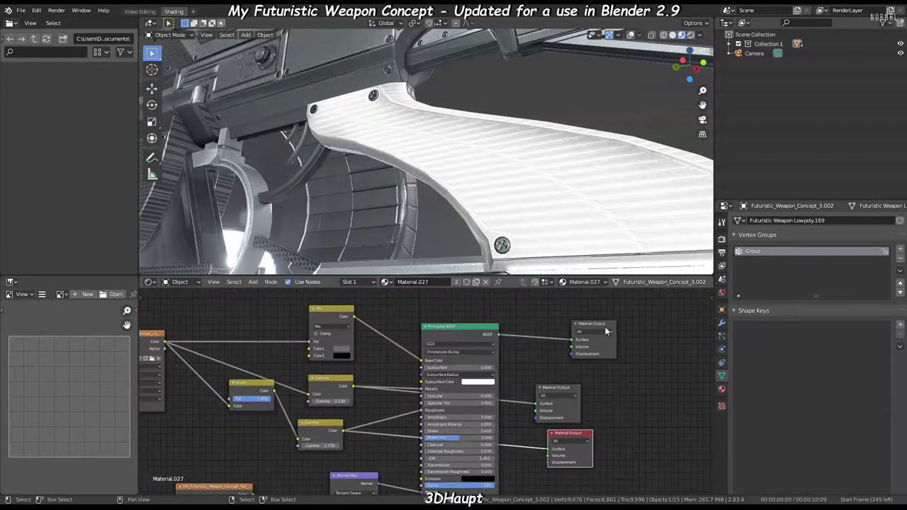
left_click(606, 331)
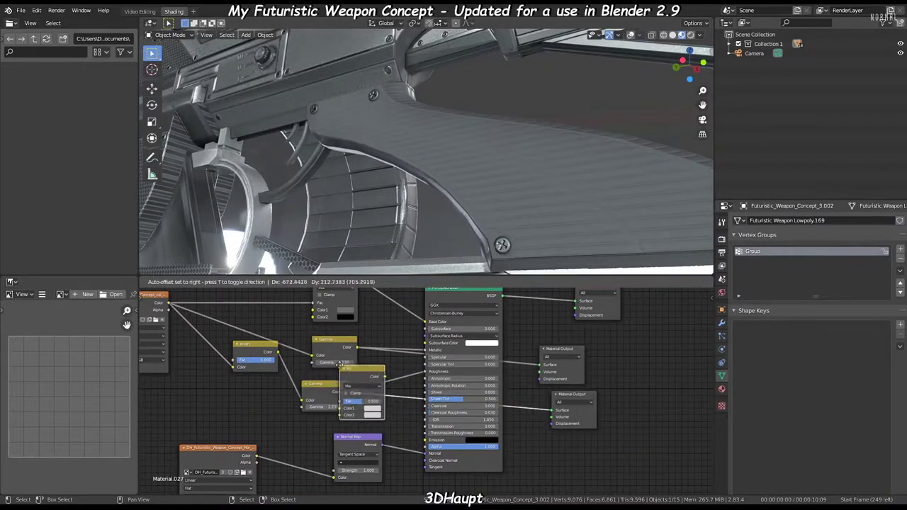
- Insert a Mix node between the Gamma and Principled BSDF nodes and edit its two colours
left_click(344, 365)
scroll(497, 383, "up", 2)
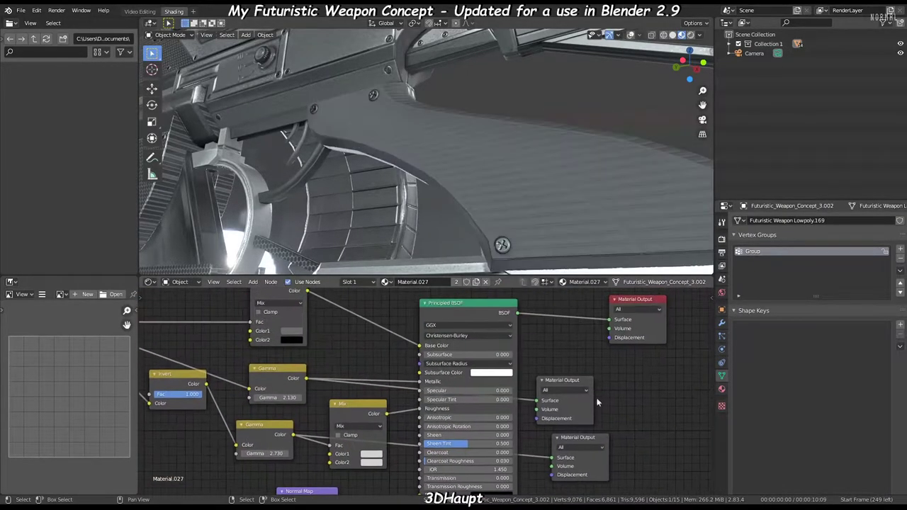
scroll(412, 425, "up", 2)
left_click(410, 425)
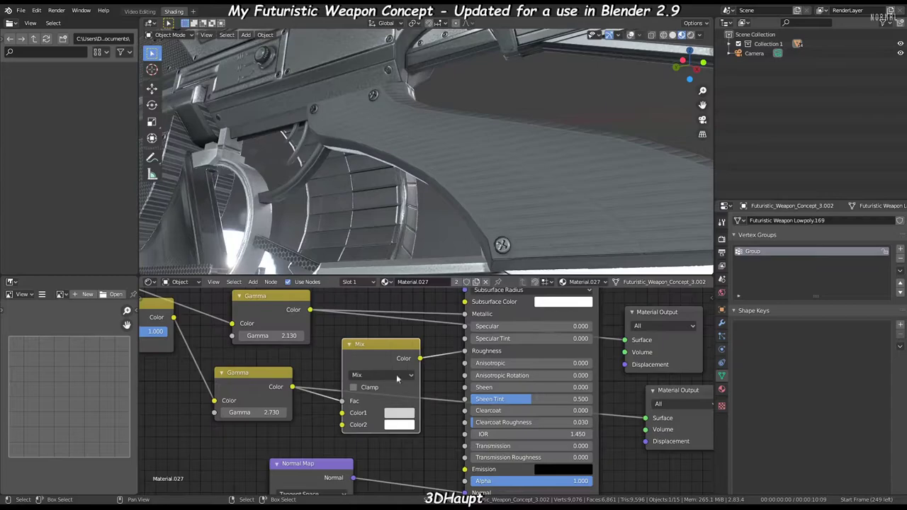
left_click(400, 412)
scroll(376, 368, "down", 1)
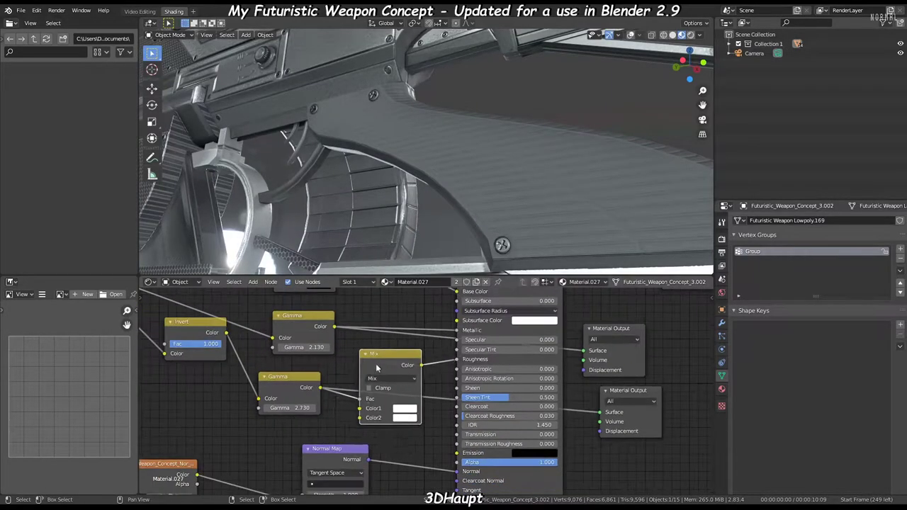
- Make the brighter alternate Material Output drive the surface and inspect the grip up close
left_click_drag(635, 388, 649, 395)
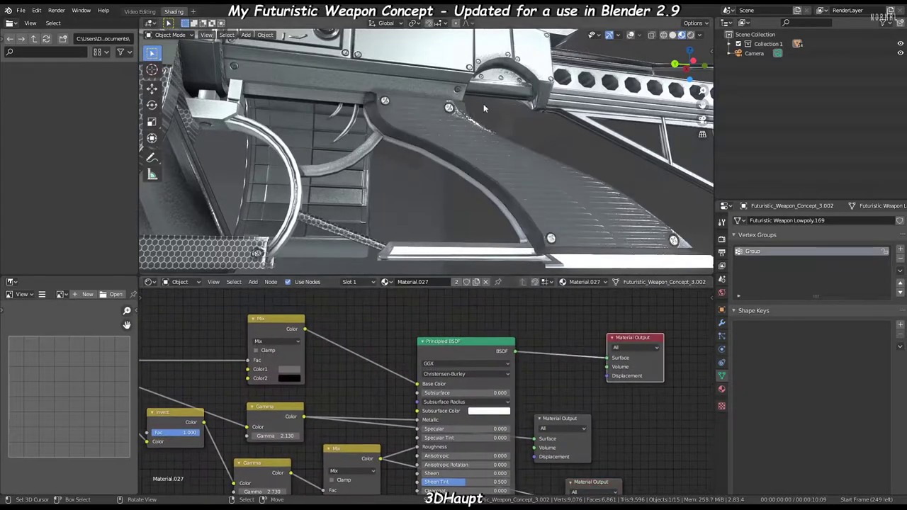
middle_click_drag(484, 103, 600, 172)
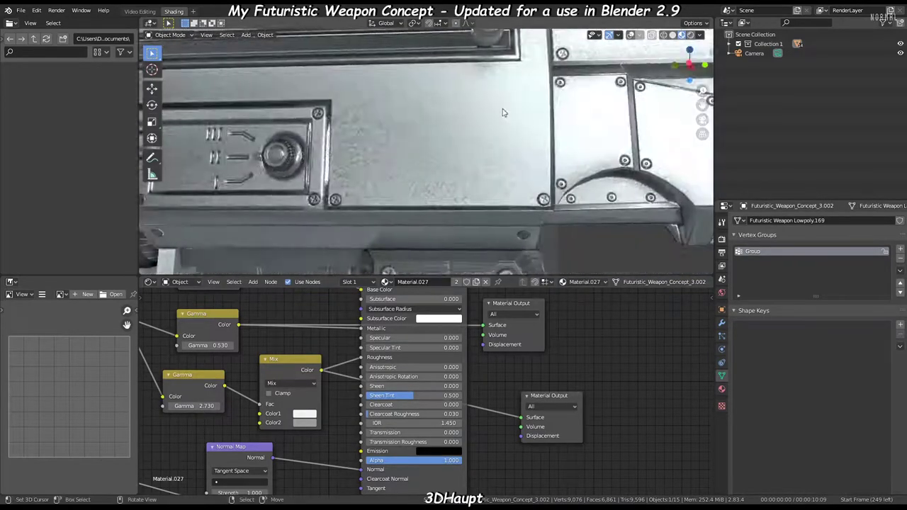
mouse_move(415, 76)
middle_mouse_down()
mouse_move(595, 137)
mouse_move(294, 163)
mouse_move(491, 143)
mouse_move(507, 112)
mouse_move(466, 75)
mouse_move(458, 103)
mouse_move(528, 142)
middle_mouse_up()
- On the toothed underside part, set Material.010 to Metallic 0.223 and Roughness 0.805
left_click(458, 103)
mouse_move(242, 437)
middle_mouse_down()
mouse_move(384, 329)
mouse_move(361, 427)
middle_mouse_up()
left_click(331, 325)
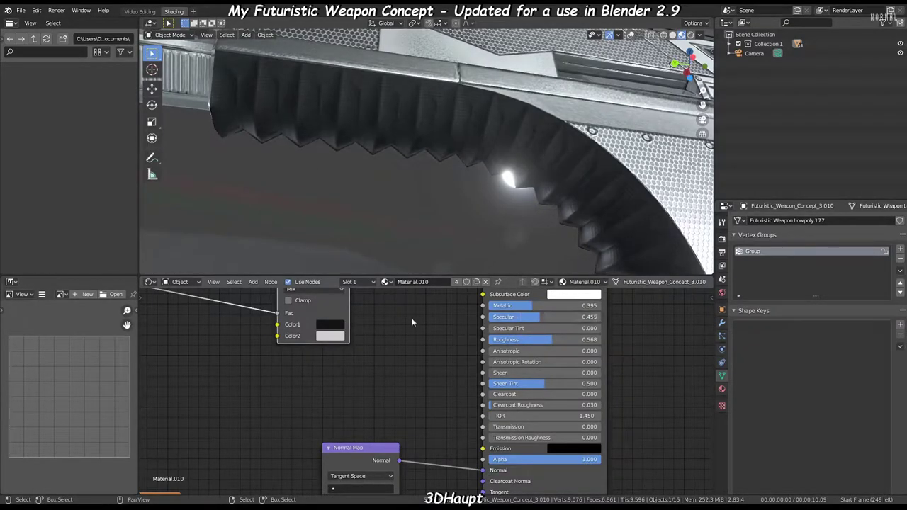
middle_click_drag(412, 323, 323, 379)
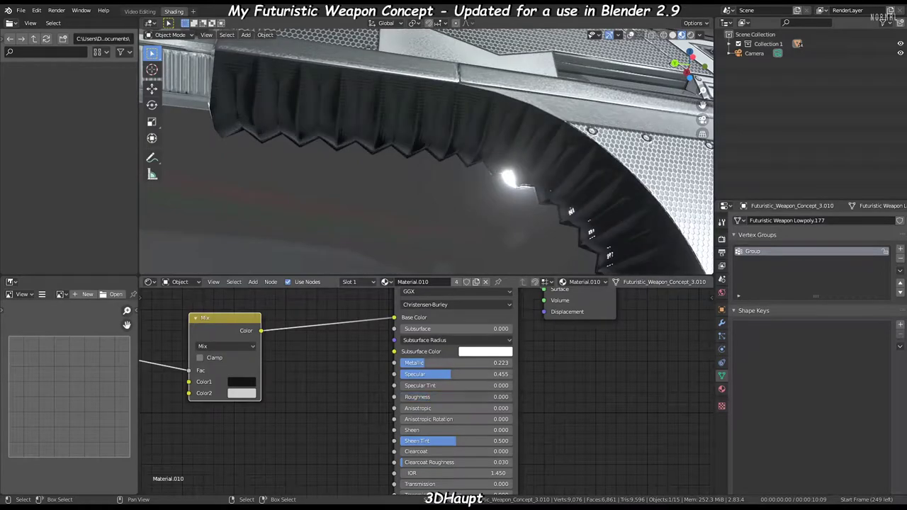
left_click_drag(447, 397, 452, 397)
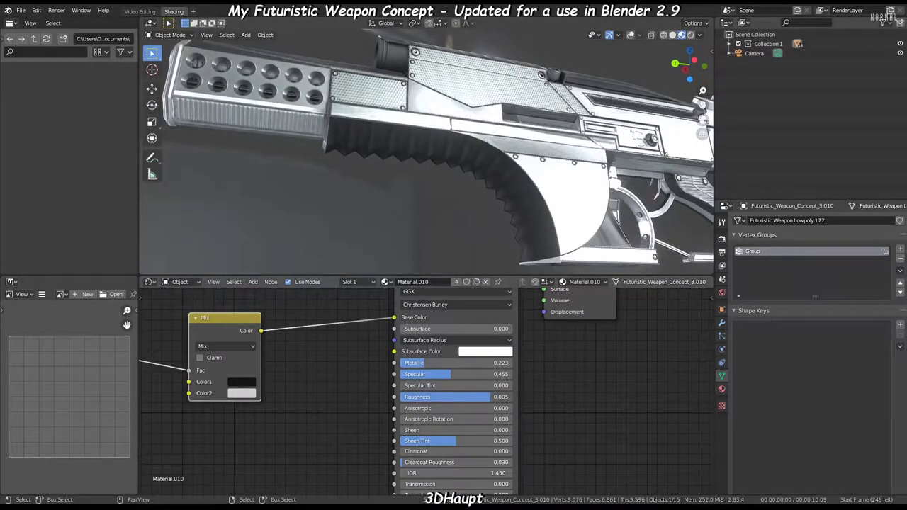
middle_click_drag(426, 156, 455, 205)
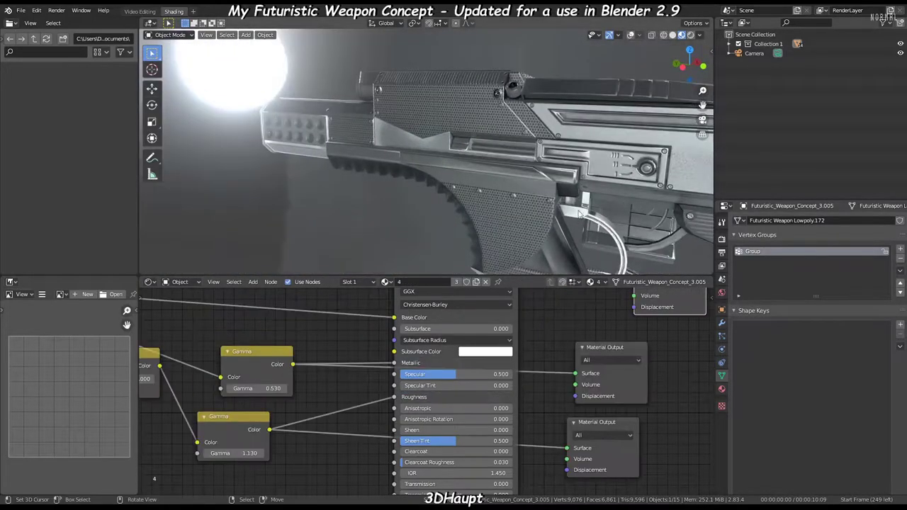
- Select the honeycomb panel and the thin rod, discarding an accidental duplicate of the rod
middle_click_drag(398, 152, 438, 177)
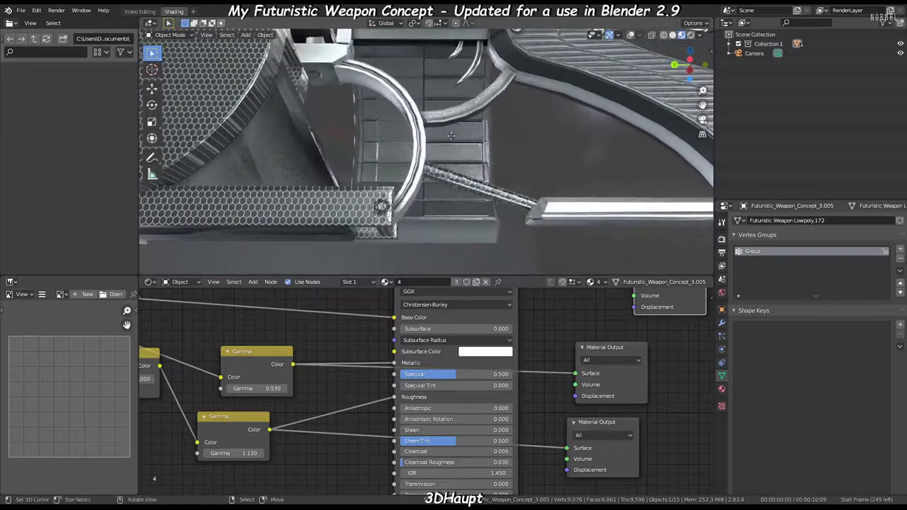
left_click(464, 182)
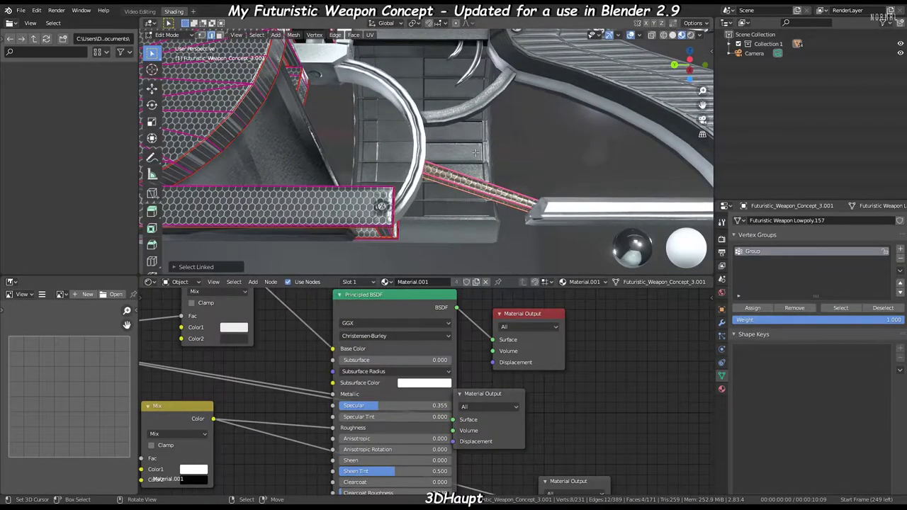
scroll(475, 152, "down", 5)
scroll(475, 168, "up", 3)
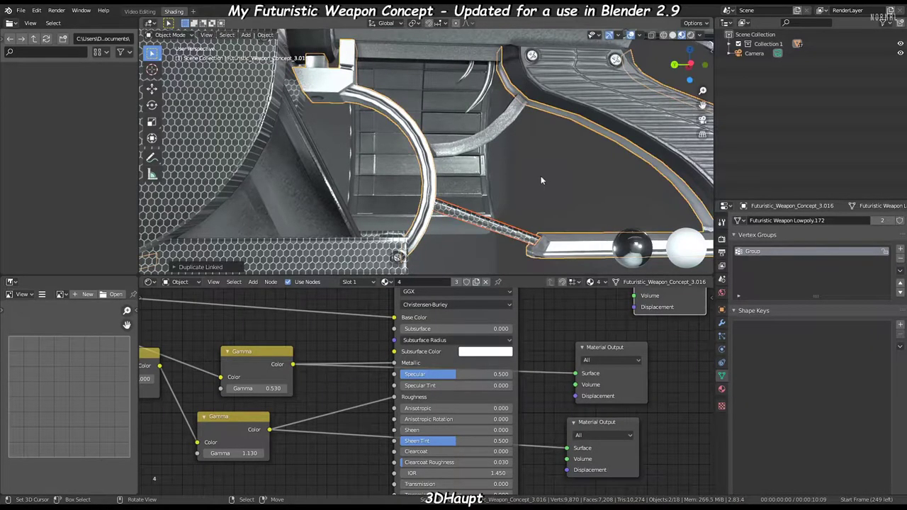
left_click(541, 180)
key("g")
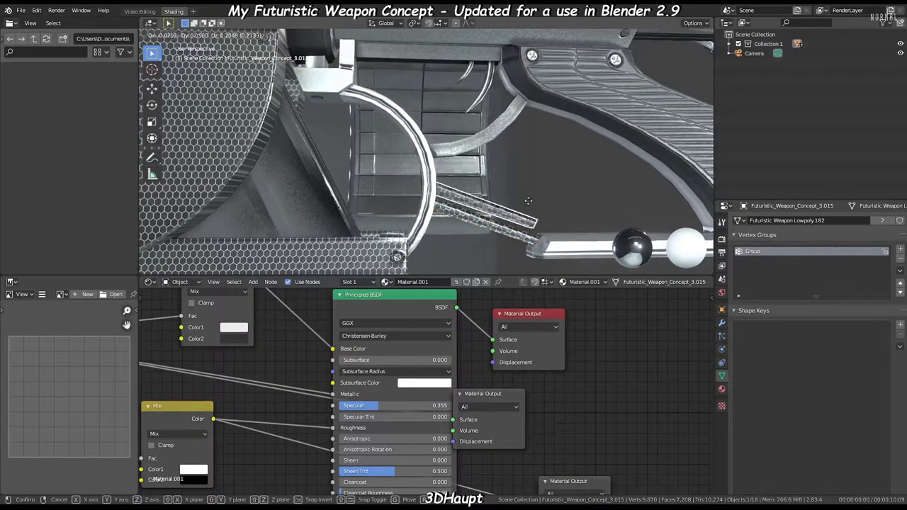
key("x")
- Link the active object's honeycomb material onto the other selected parts with Link Materials
left_click(404, 103)
right_click(456, 108)
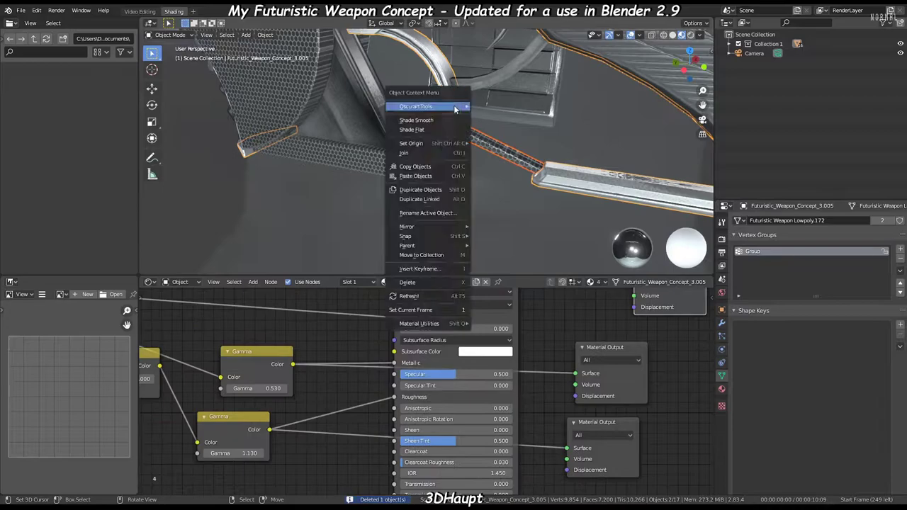
left_click(453, 122)
left_click(454, 122)
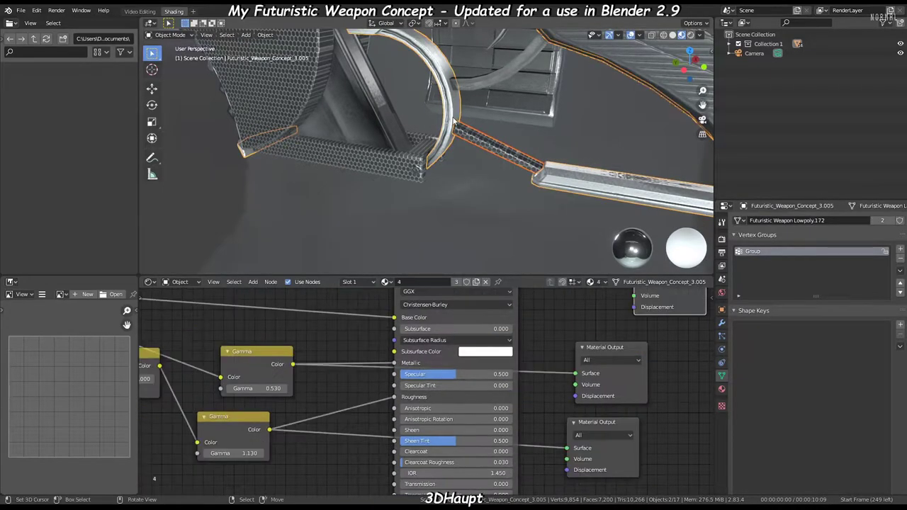
left_click(453, 112)
- Select the thin rod and reposition a node in its material tree
mouse_move(486, 117)
middle_mouse_down()
mouse_move(426, 103)
mouse_move(500, 170)
middle_mouse_up()
left_click(500, 170)
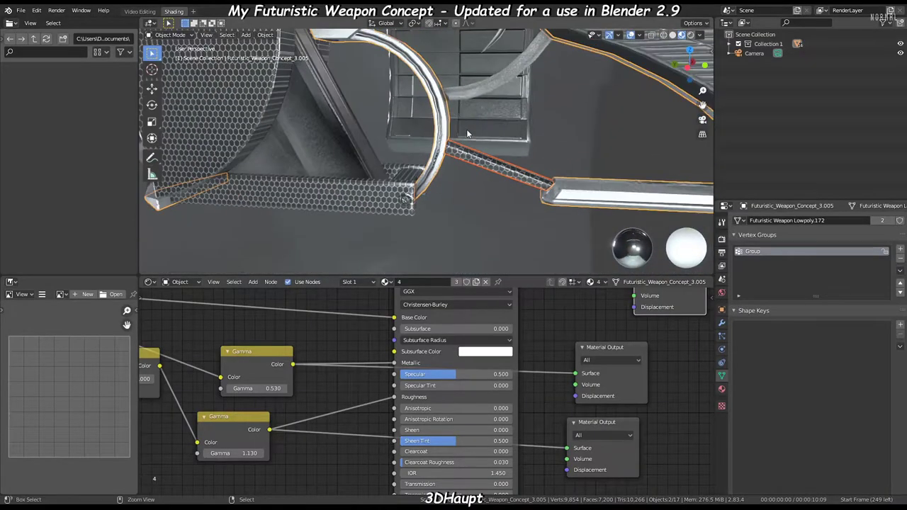
scroll(381, 366, "down", 3)
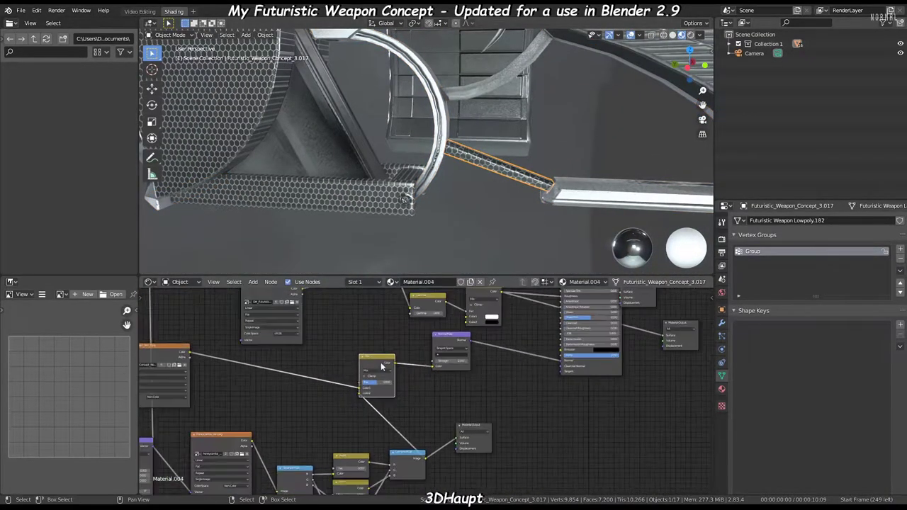
scroll(508, 357, "up", 1)
scroll(465, 377, "up", 1)
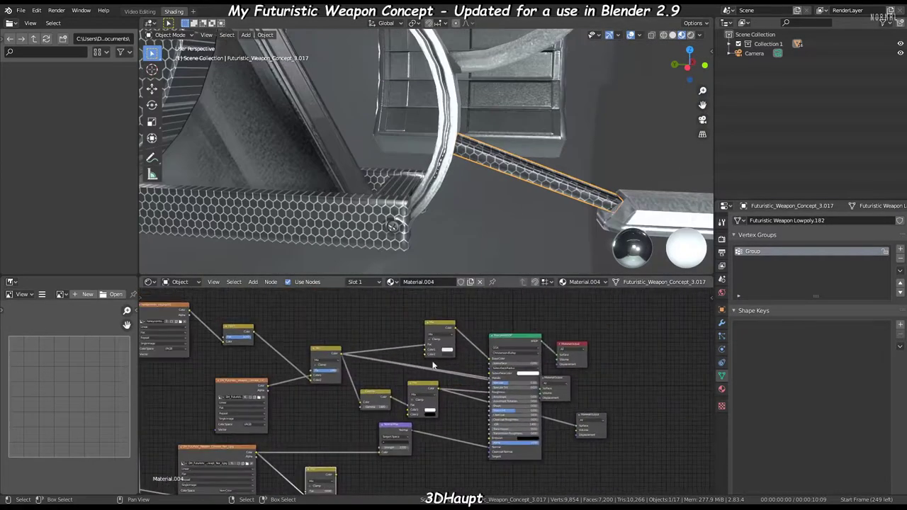
left_click(318, 318)
scroll(291, 362, "up", 2)
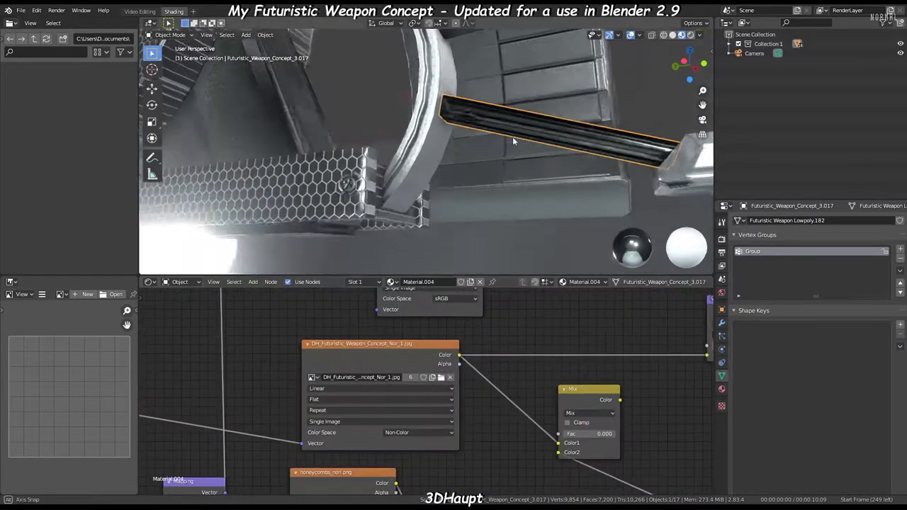
- Check the rod's modifiers and bring its Principled BSDF node into view
middle_click_drag(426, 261, 462, 213)
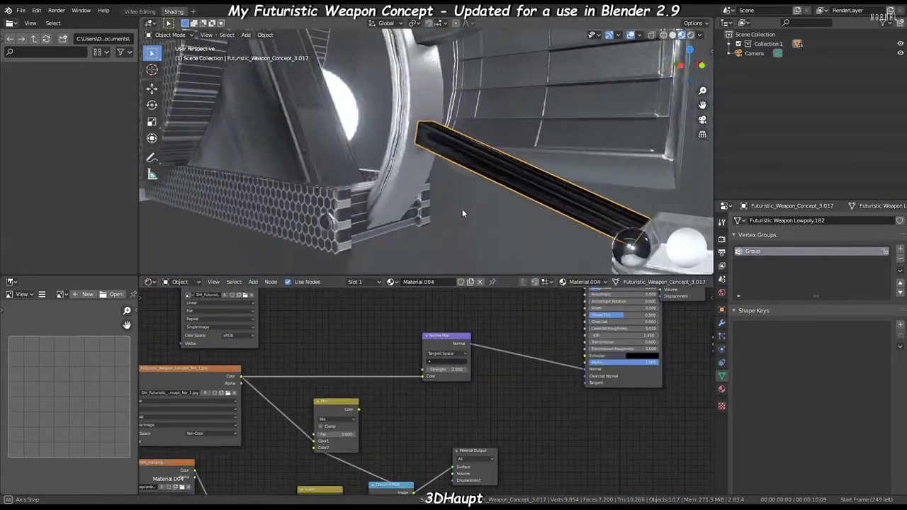
left_click(722, 323)
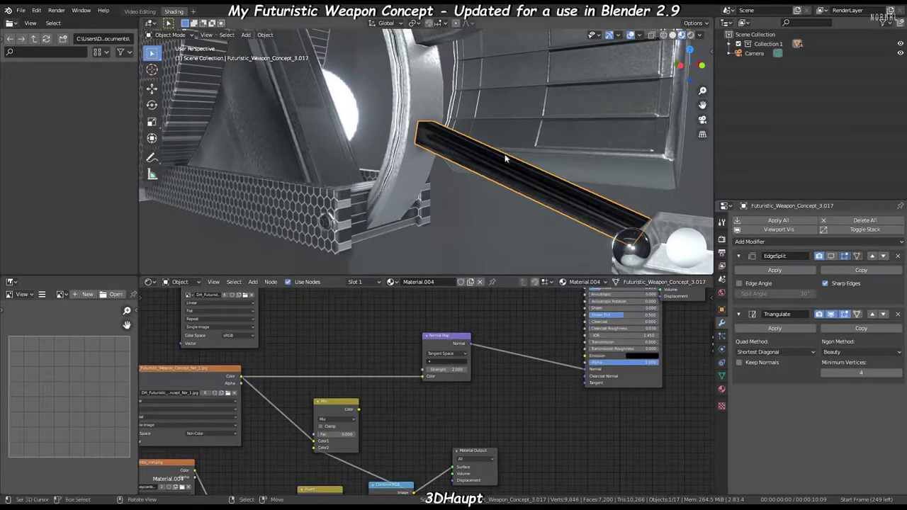
middle_click_drag(506, 159, 810, 272)
mouse_move(492, 178)
middle_mouse_down()
mouse_move(526, 132)
mouse_move(345, 92)
mouse_move(425, 212)
middle_mouse_up()
mouse_move(454, 354)
middle_mouse_down()
mouse_move(482, 332)
mouse_move(460, 361)
middle_mouse_up()
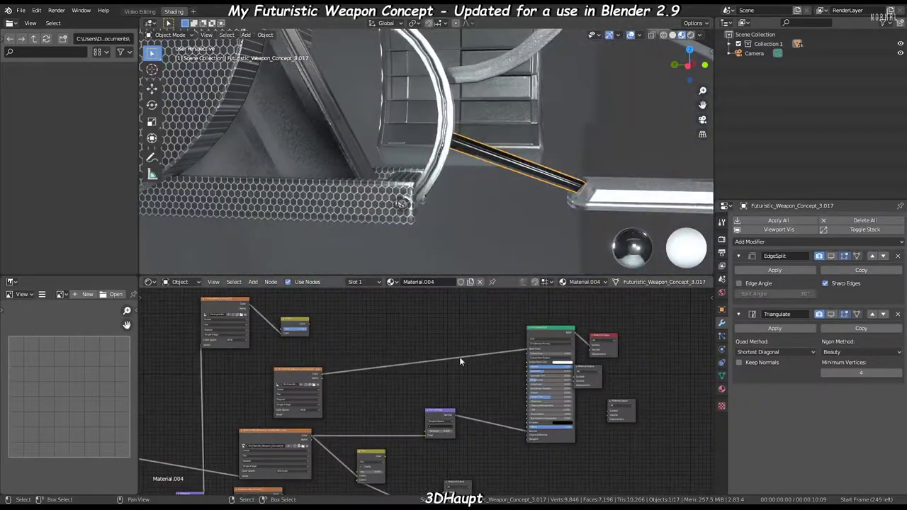
scroll(636, 331, "up", 2)
middle_click_drag(635, 331, 572, 348)
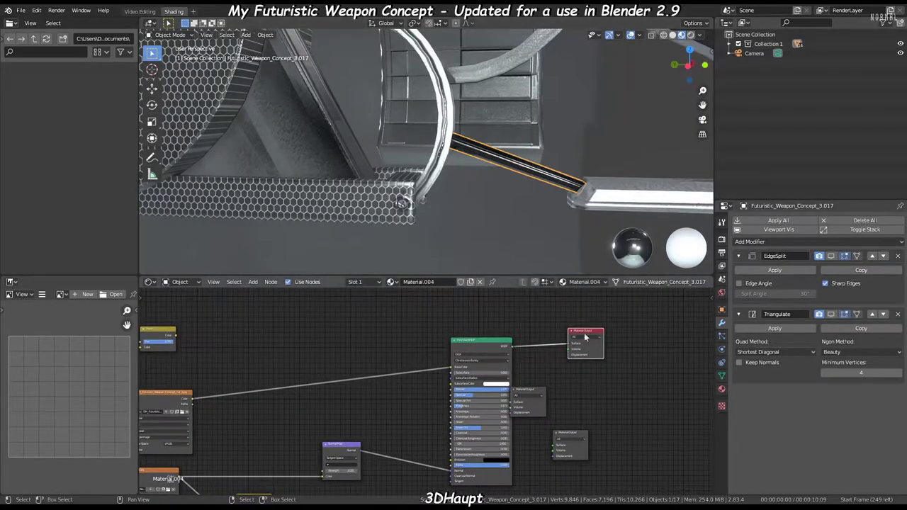
scroll(586, 337, "up", 4, "ctrl")
middle_click_drag(561, 131, 538, 227)
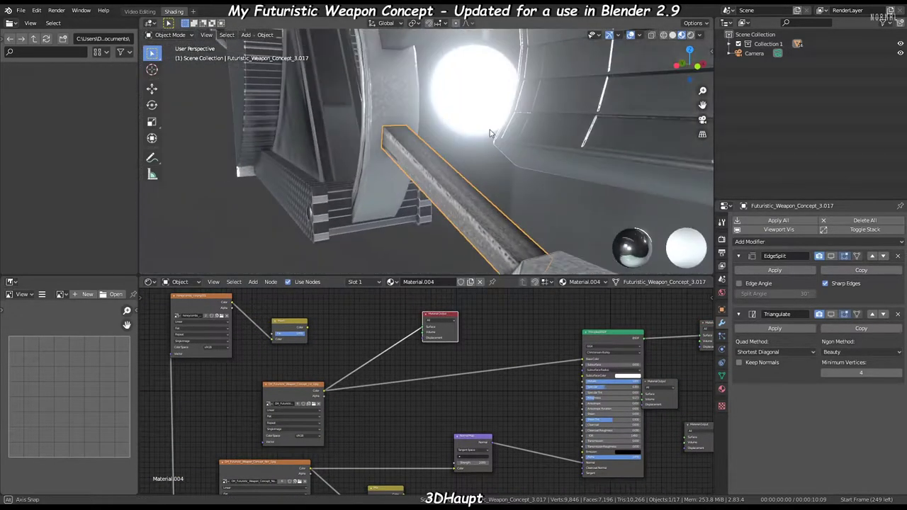
middle_click_drag(625, 396, 532, 388)
- Set Material.004 to Metallic 0.486 and Roughness 0.491
scroll(641, 321, "down", 3)
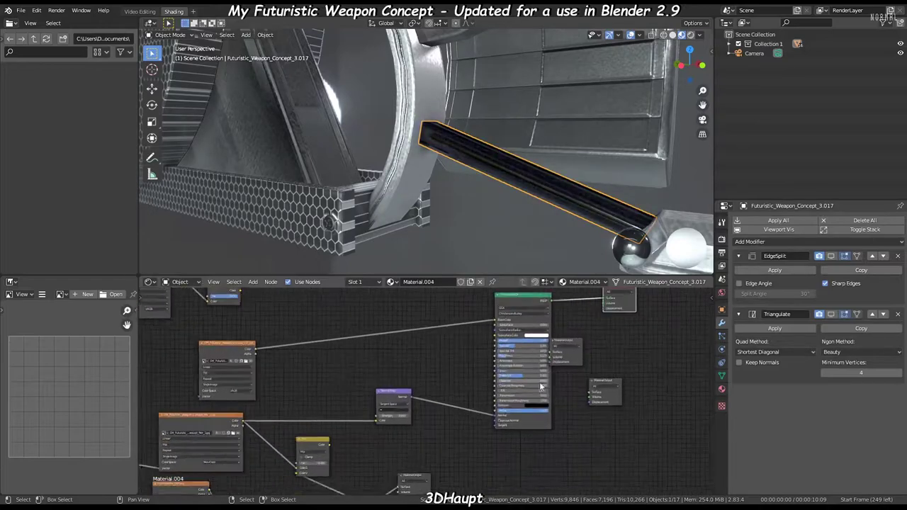
scroll(454, 373, "down", 3)
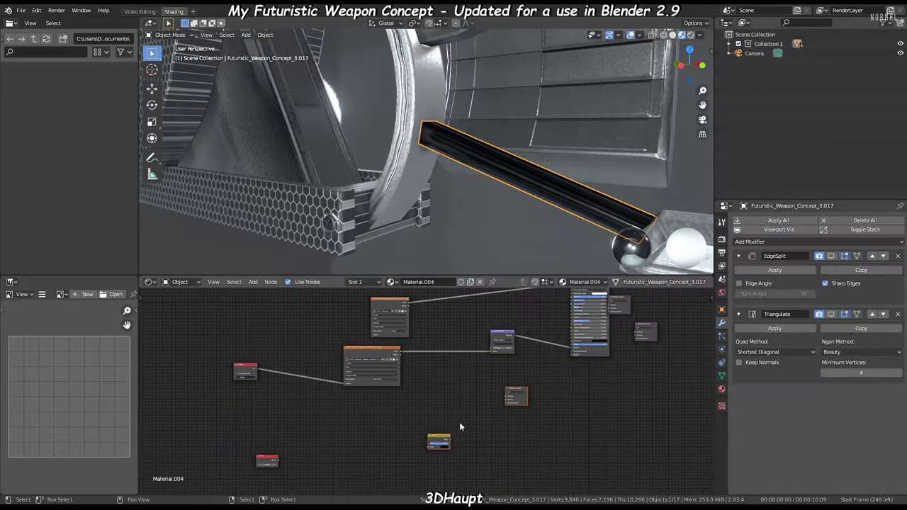
scroll(586, 383, "up", 3)
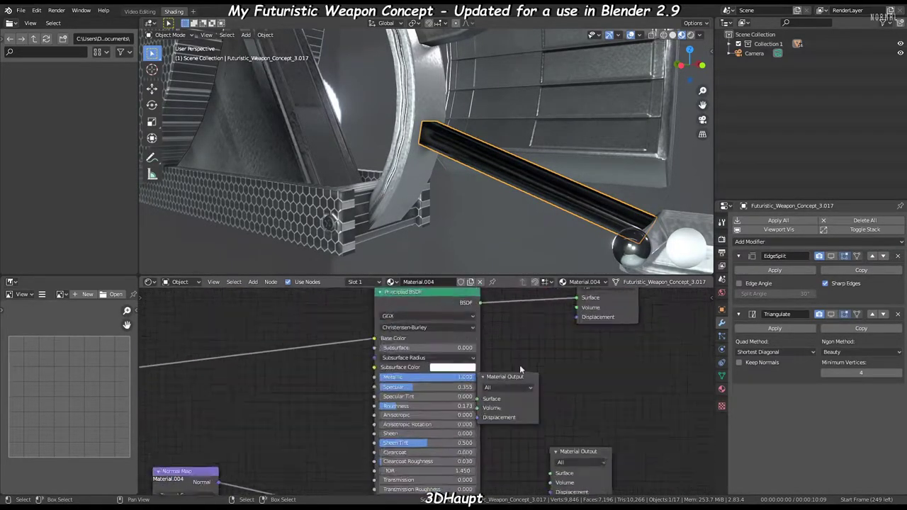
scroll(520, 365, "up", 2)
scroll(626, 375, "up", 2)
scroll(617, 320, "up", 2)
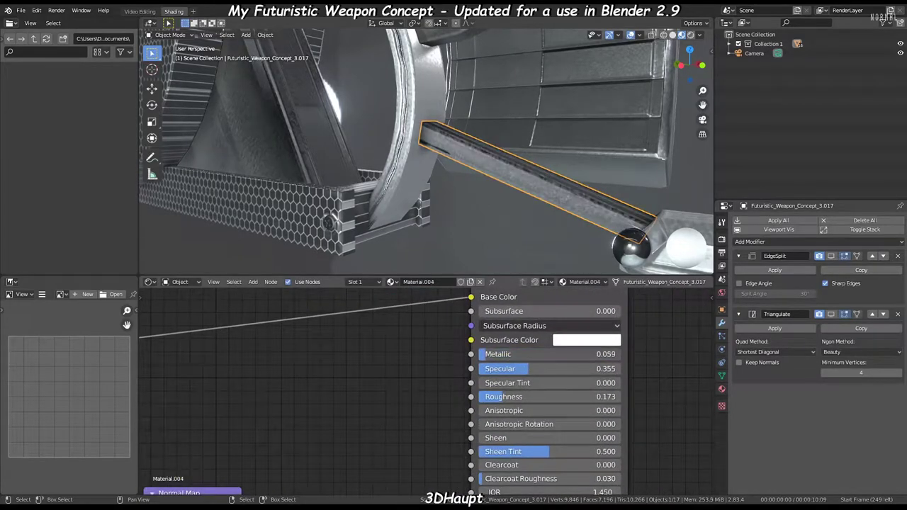
scroll(477, 207, "down", 3)
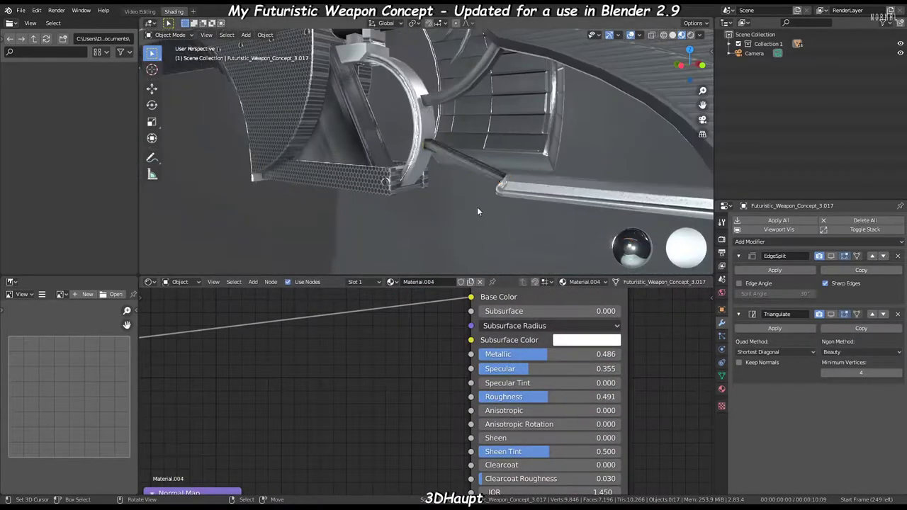
- Leave Edit Mode and reselect the honeycomb panel part, then the thin rod
middle_click_drag(477, 207, 471, 168)
left_click(394, 140)
middle_click_drag(305, 200, 537, 101)
key("Tab")
left_click(528, 117)
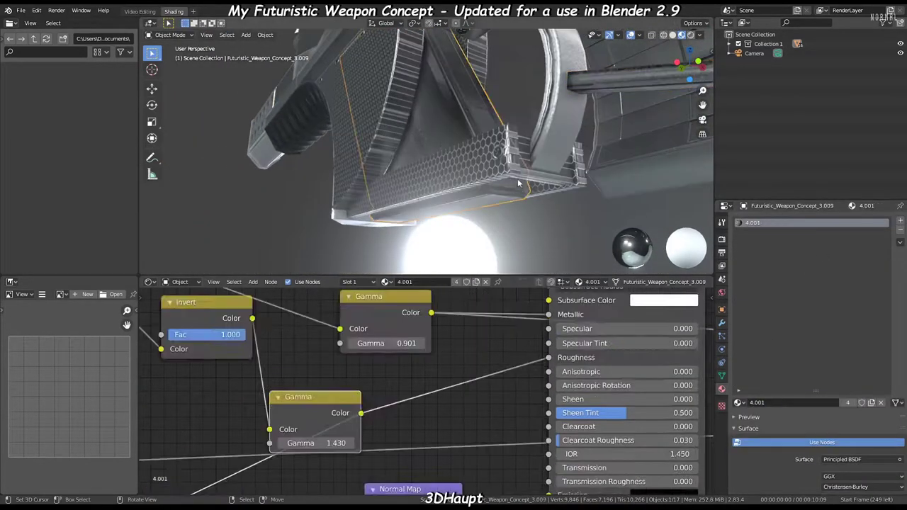
- Isolate the honeycomb panel part and select its rail faces in Edit Mode
left_click(515, 174)
key("KP_Divide")
key("ctrl+space")
key("Tab")
mouse_move(519, 160)
middle_mouse_down()
mouse_move(448, 182)
mouse_move(654, 219)
mouse_move(543, 263)
mouse_move(561, 373)
middle_mouse_up()
left_click(543, 263, "ctrl")
left_click(561, 374, "ctrl")
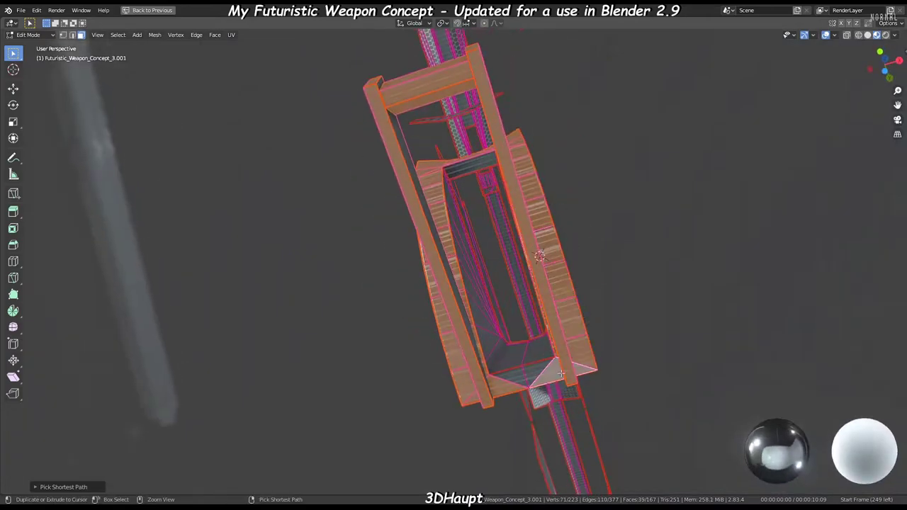
- Assign Material.004 to the selected faces in a second slot and return to Object Mode
key("ctrl+space")
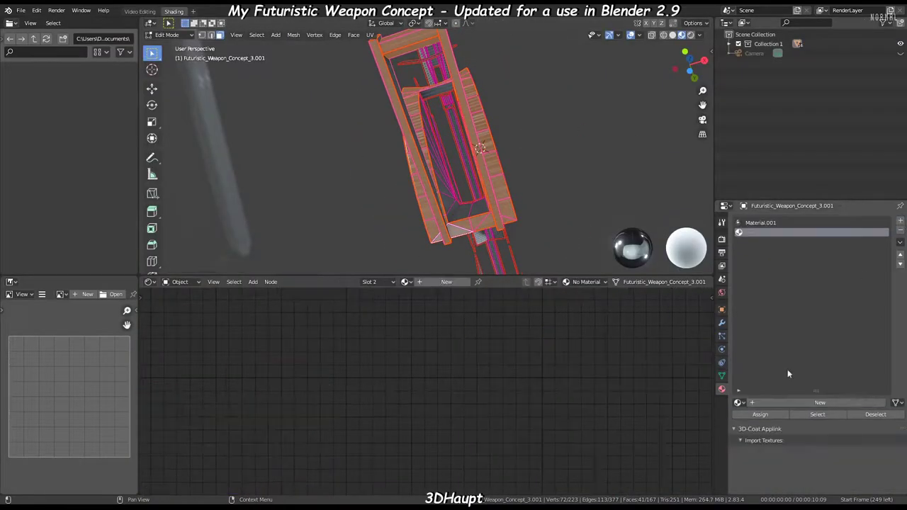
left_click(738, 402)
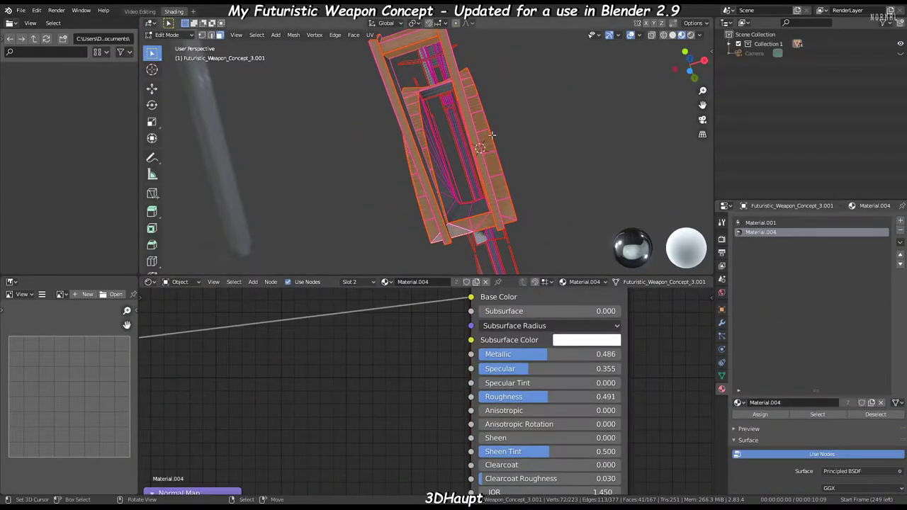
key("ctrl+space")
key("Tab")
mouse_move(539, 270)
middle_mouse_down()
mouse_move(522, 263)
mouse_move(500, 280)
middle_mouse_up()
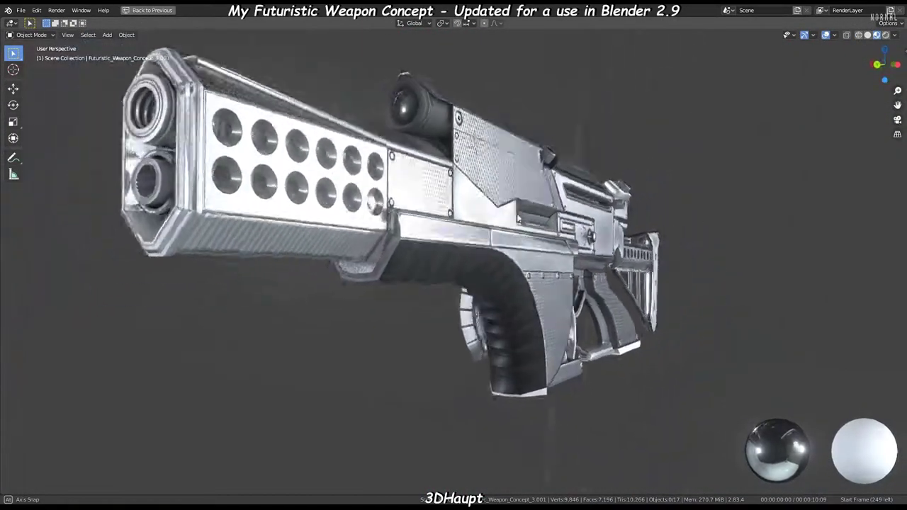
- Inspect the weapon from side, rear and underside, selecting strips of honeycomb panel faces
middle_click_drag(612, 233, 569, 236)
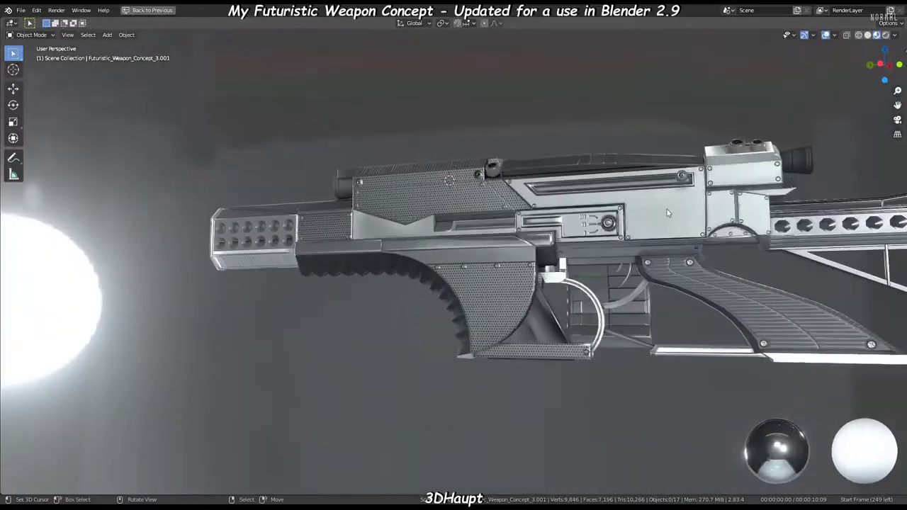
middle_click_drag(667, 213, 464, 329)
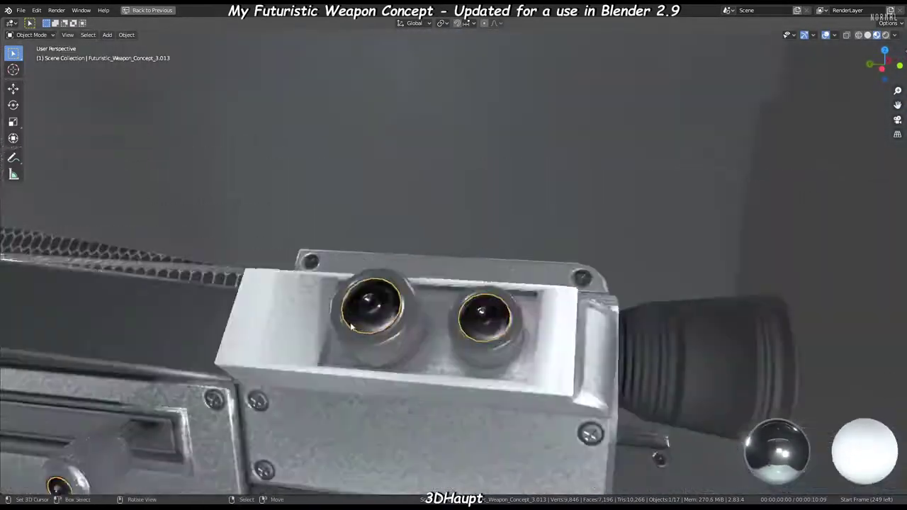
key("g")
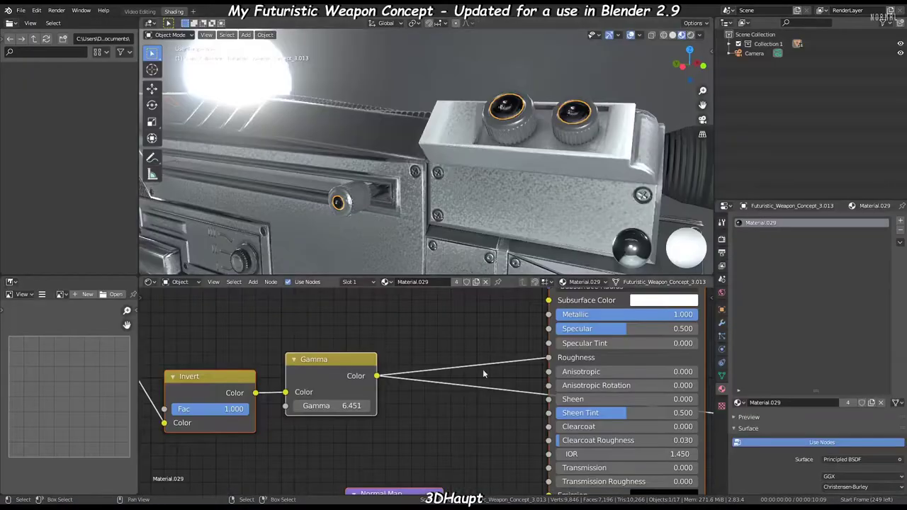
scroll(484, 374, "down", 3, "ctrl")
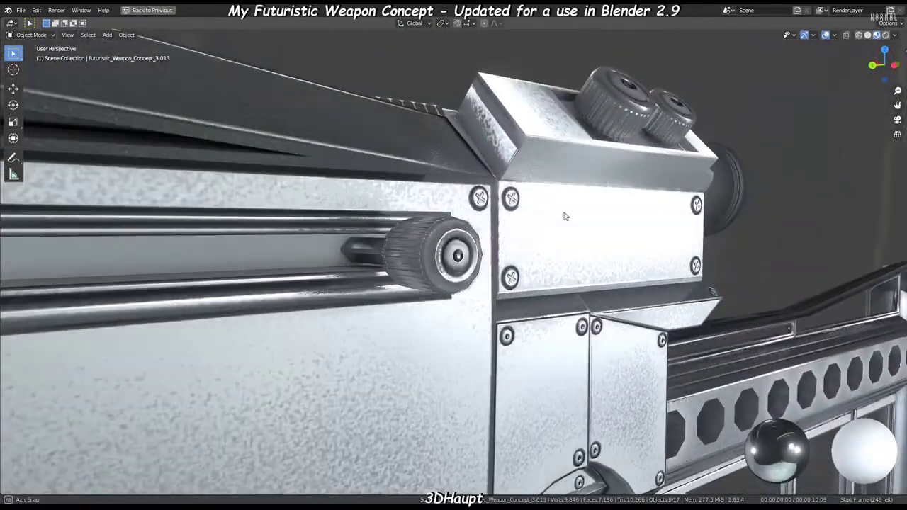
middle_click_drag(565, 216, 545, 275)
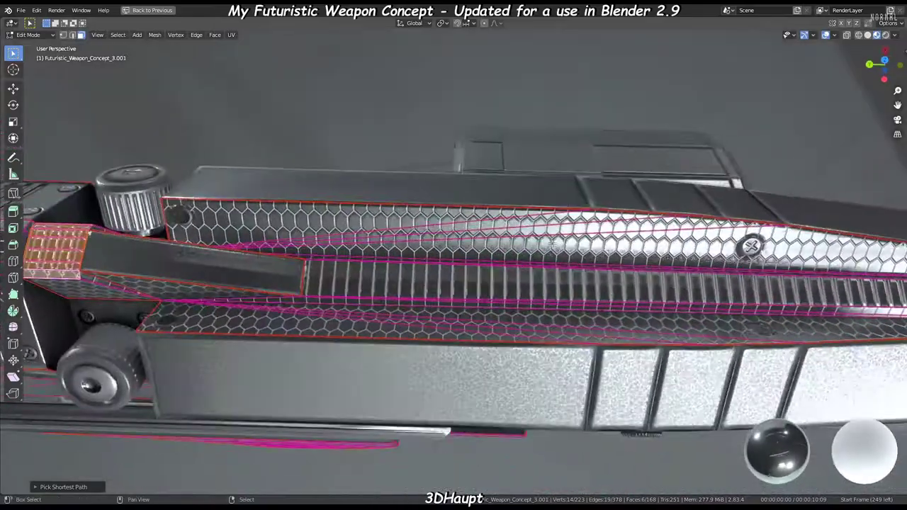
middle_click_drag(608, 250, 662, 224)
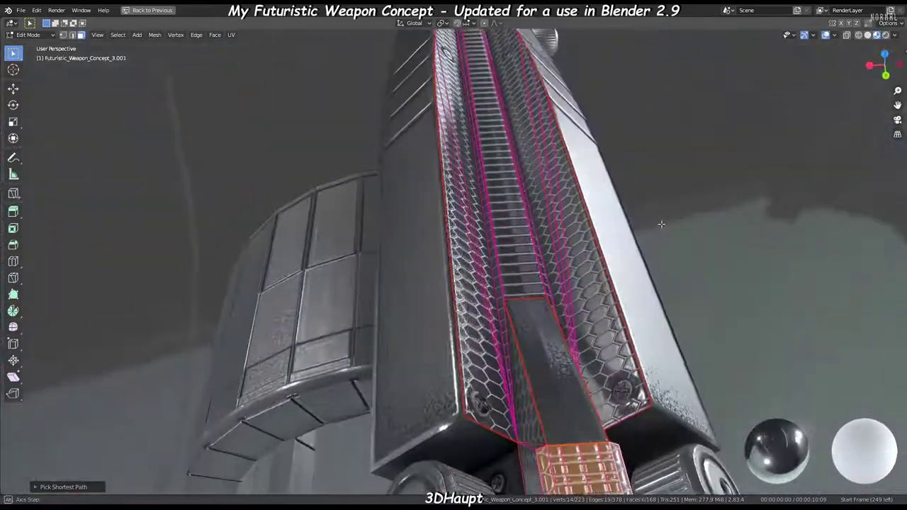
middle_click_drag(521, 282, 466, 371)
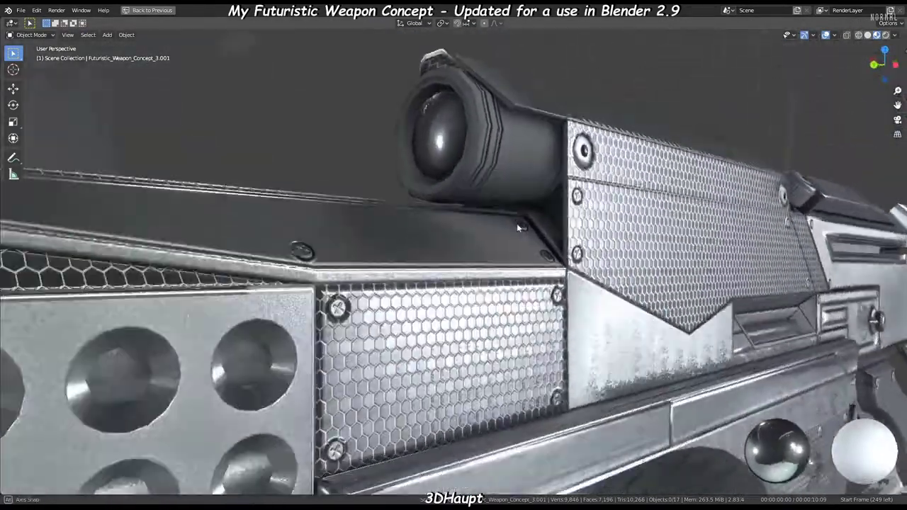
middle_click_drag(517, 224, 546, 230)
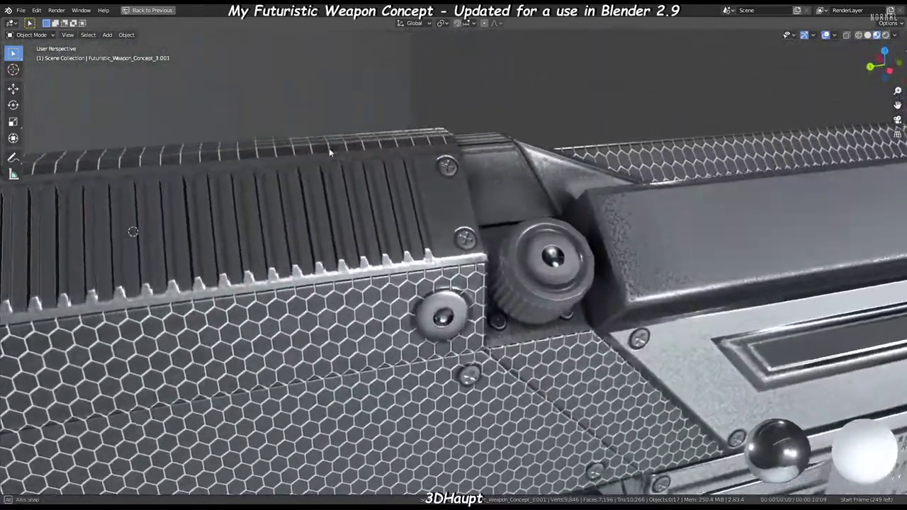
middle_click_drag(330, 152, 502, 145)
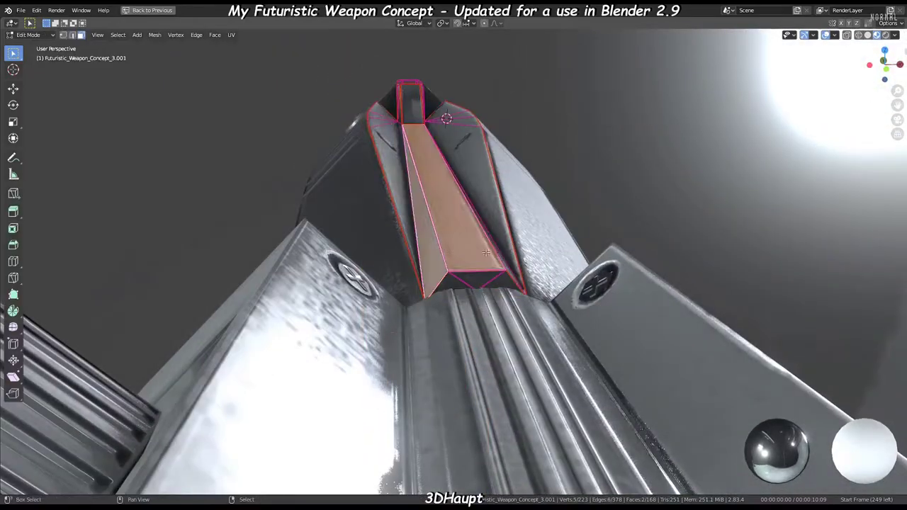
middle_click_drag(486, 253, 538, 292)
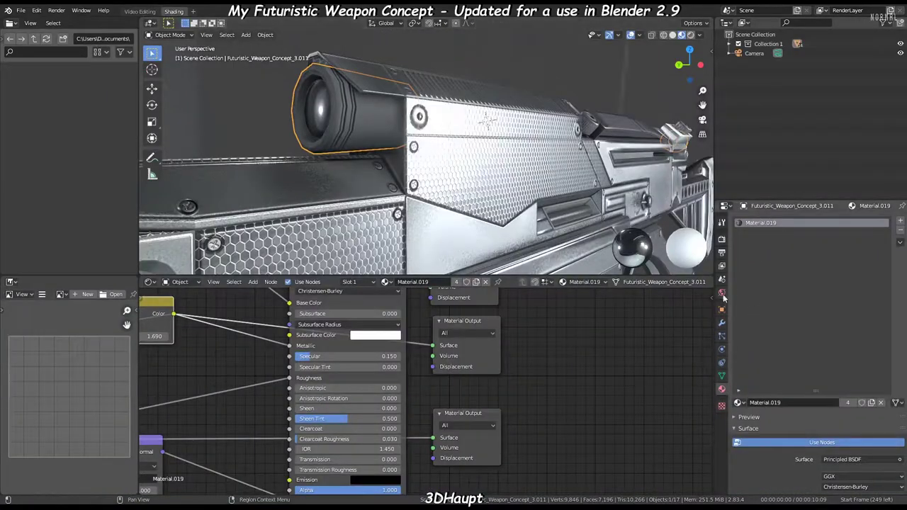
- Add a Subdivision Surface modifier to the eyepiece, ordered ahead of its EdgeSplit
left_click(743, 402)
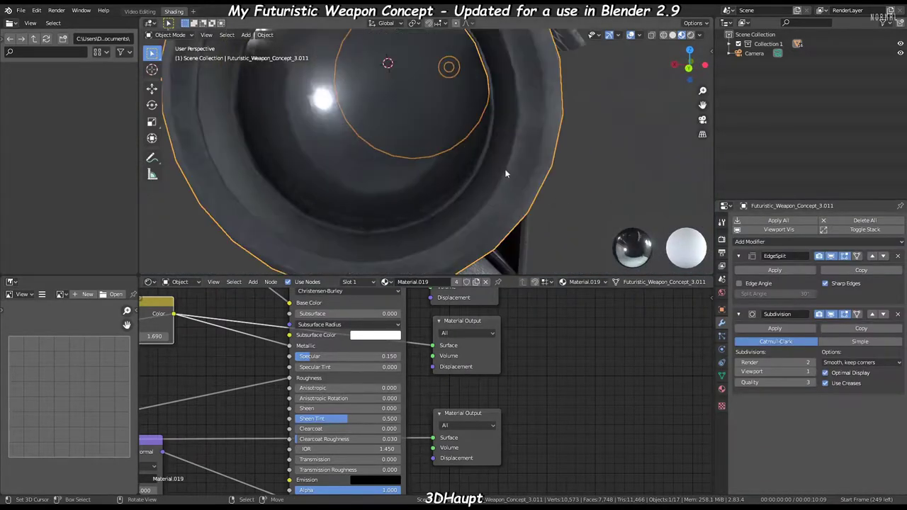
middle_click_drag(525, 206, 496, 207)
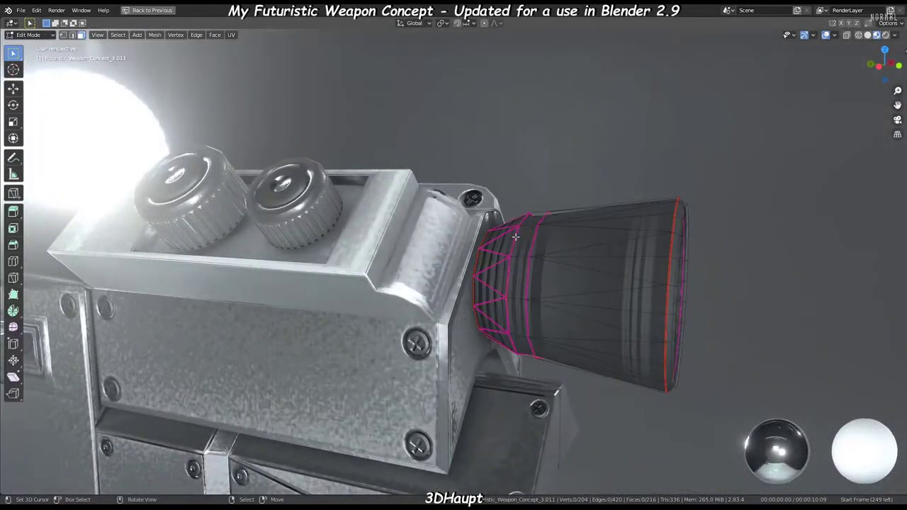
left_click(515, 237)
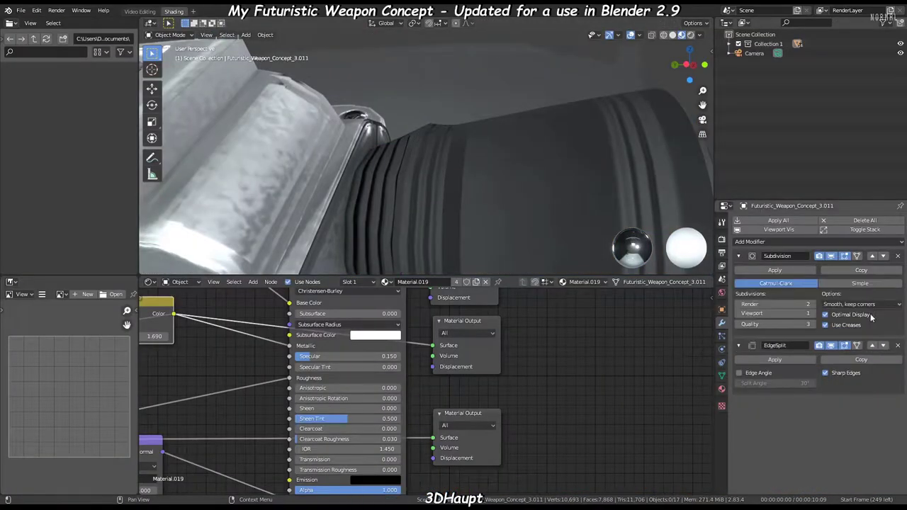
- Select a strip of faces around the eyepiece neck and extend it to the whole cylinder
middle_click_drag(431, 144, 579, 168)
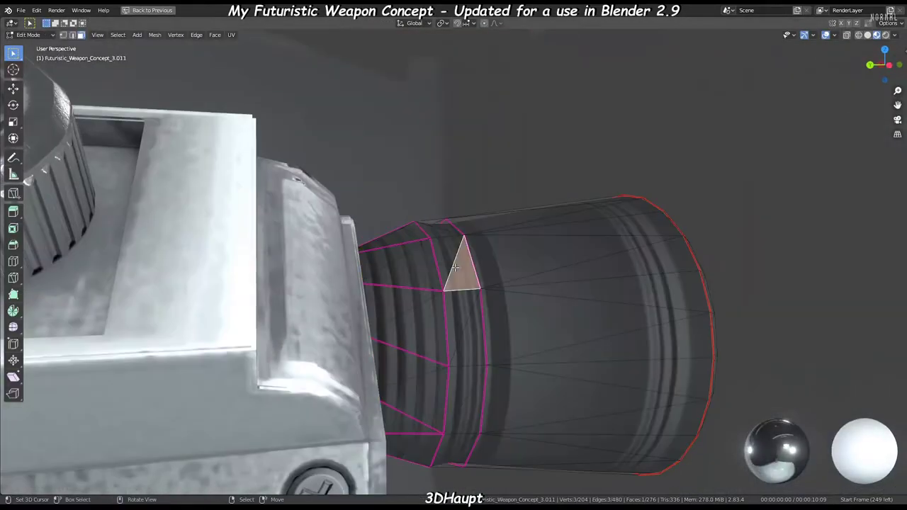
left_click(465, 350, "ctrl")
mouse_move(465, 350)
middle_mouse_down()
mouse_move(467, 287)
mouse_move(543, 260)
mouse_move(470, 216)
mouse_move(469, 343)
middle_mouse_up()
key("ctrl+l")
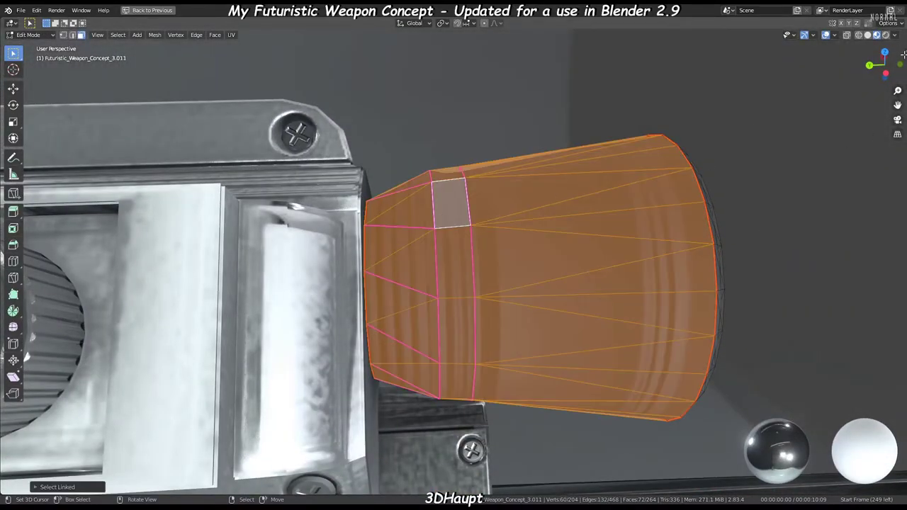
- Inspect the eyepiece cone's faces, face strips and edges from several angles
middle_click_drag(595, 256, 496, 269)
left_click(466, 244)
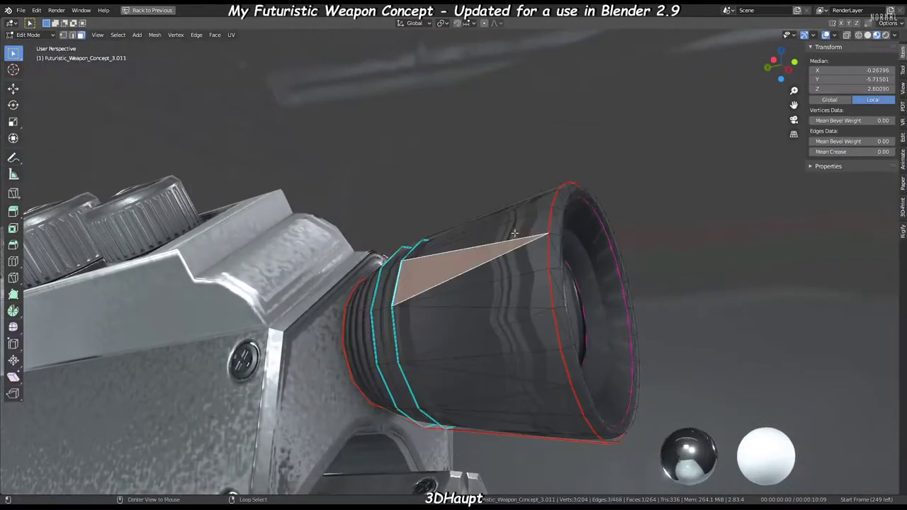
mouse_move(465, 243)
middle_mouse_down()
mouse_move(487, 314)
mouse_move(440, 359)
mouse_move(580, 336)
middle_mouse_up()
left_click(439, 359, "ctrl")
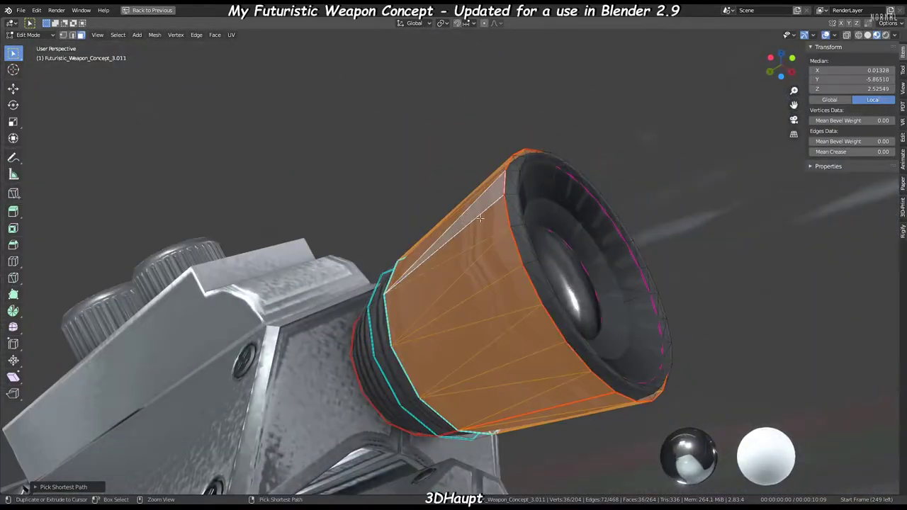
mouse_move(480, 218)
middle_mouse_down()
mouse_move(531, 209)
mouse_move(614, 262)
middle_mouse_up()
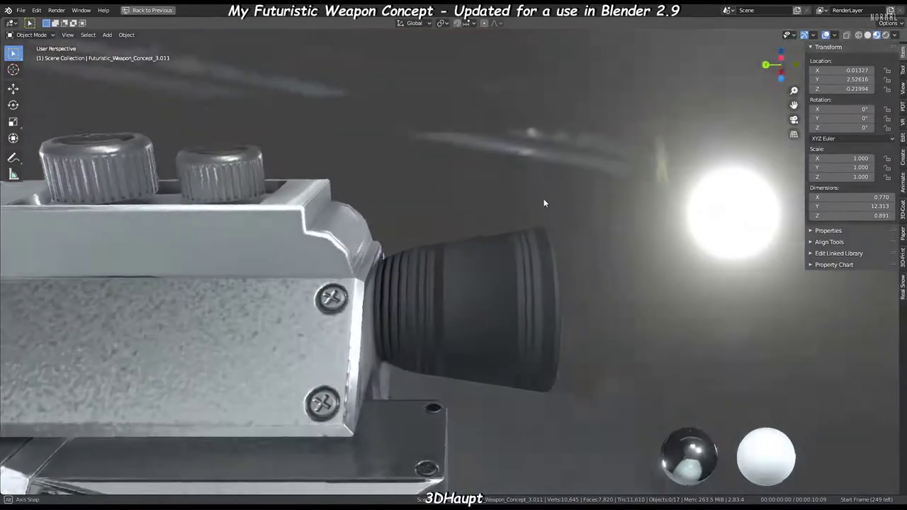
middle_click_drag(544, 198, 462, 281)
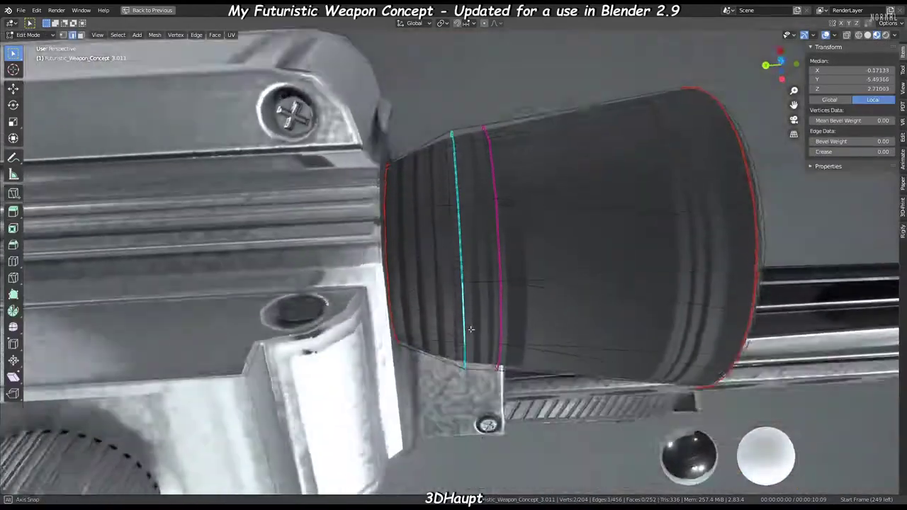
left_click(461, 281)
mouse_move(665, 243)
middle_mouse_down()
mouse_move(427, 196)
mouse_move(401, 304)
middle_mouse_up()
scroll(401, 304, "up", 2)
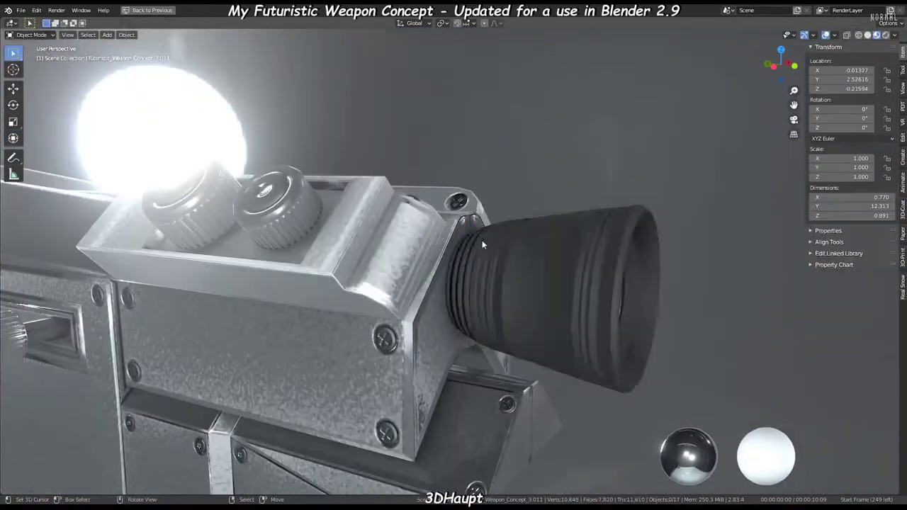
- Lower the part slightly along Z
mouse_move(494, 220)
middle_mouse_down()
mouse_move(399, 239)
mouse_move(338, 239)
mouse_move(385, 246)
middle_mouse_up()
left_click(420, 252)
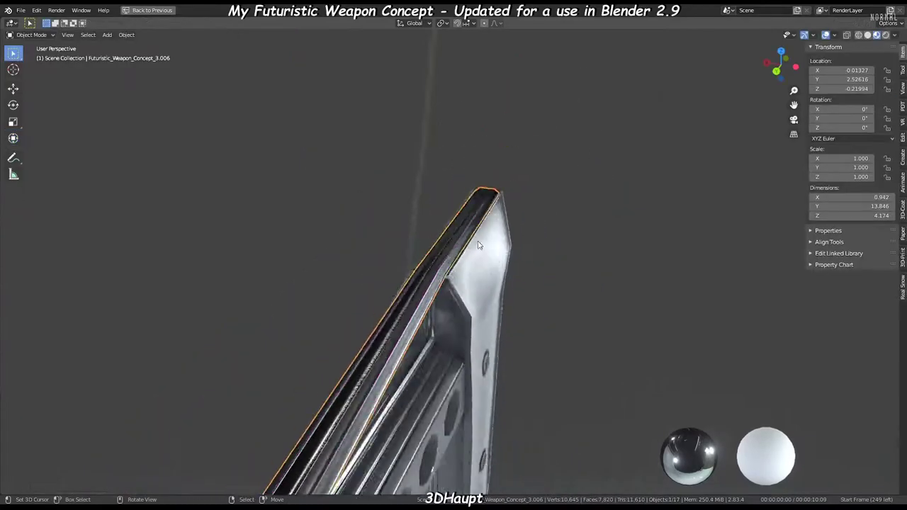
mouse_move(479, 244)
middle_mouse_down()
mouse_move(400, 211)
mouse_move(521, 246)
mouse_move(477, 240)
mouse_move(546, 276)
mouse_move(524, 189)
mouse_move(438, 227)
mouse_move(373, 125)
middle_mouse_up()
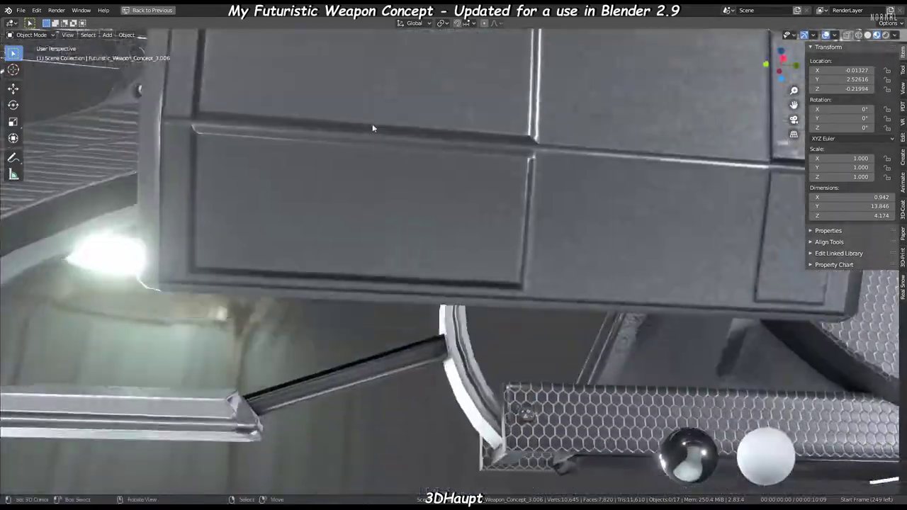
- Select a strip of faces on the ring and rotate its edge clockwise
mouse_move(341, 213)
middle_mouse_down()
mouse_move(435, 209)
mouse_move(397, 177)
middle_mouse_up()
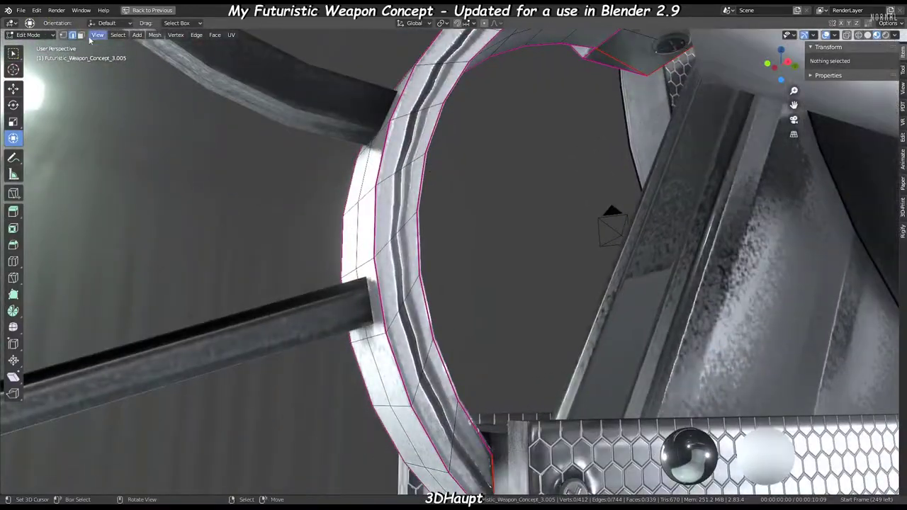
left_click(455, 168, "ctrl")
mouse_move(455, 167)
middle_mouse_down()
mouse_move(428, 125)
mouse_move(466, 179)
mouse_move(355, 173)
middle_mouse_up()
left_click(356, 173, "ctrl")
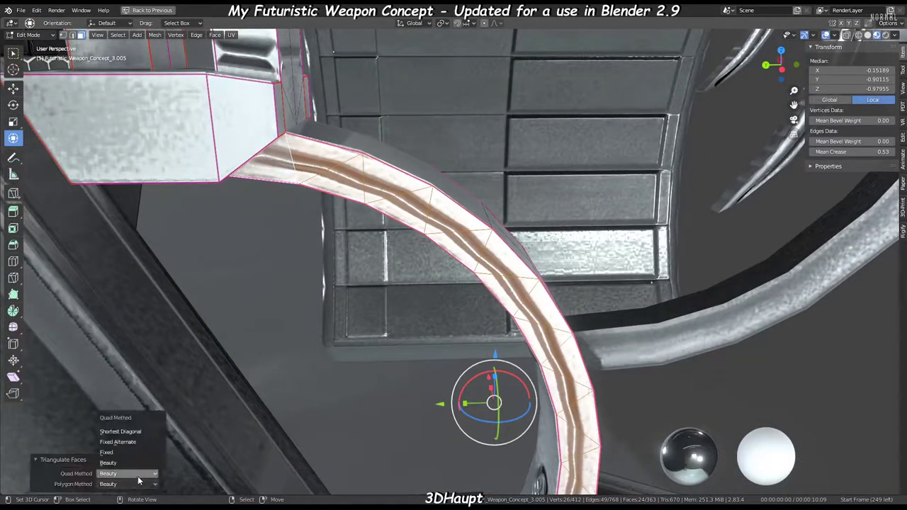
mouse_move(120, 445)
middle_mouse_down()
mouse_move(487, 245)
mouse_move(574, 254)
mouse_move(544, 276)
middle_mouse_up()
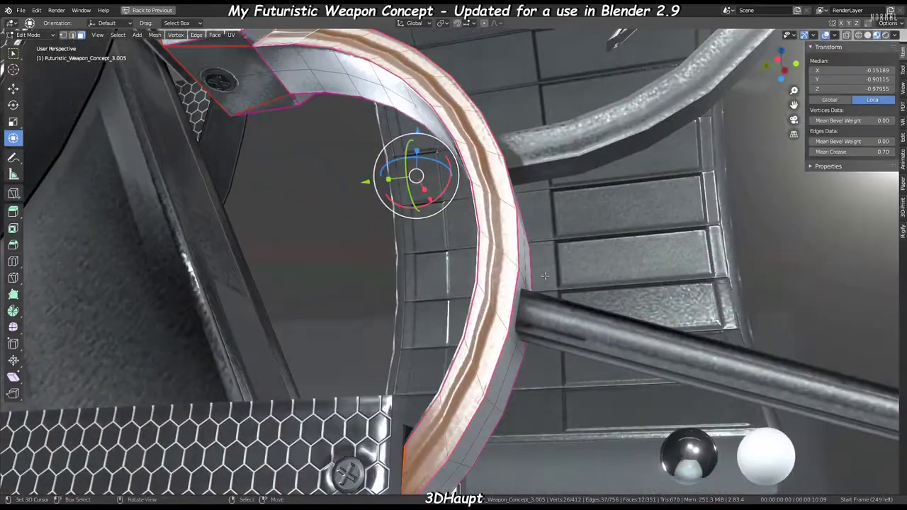
key("ctrl+e")
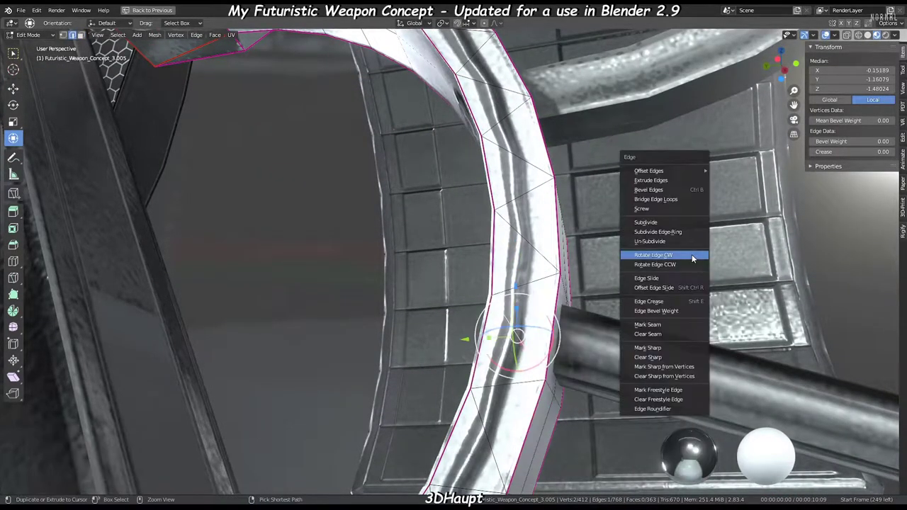
left_click(692, 259)
mouse_move(692, 259)
middle_mouse_down()
mouse_move(499, 266)
mouse_move(411, 257)
middle_mouse_up()
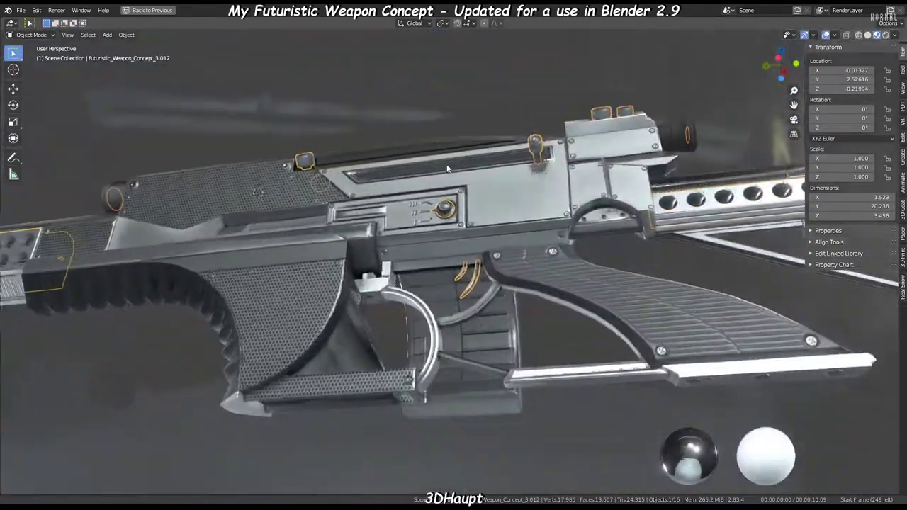
key("g")
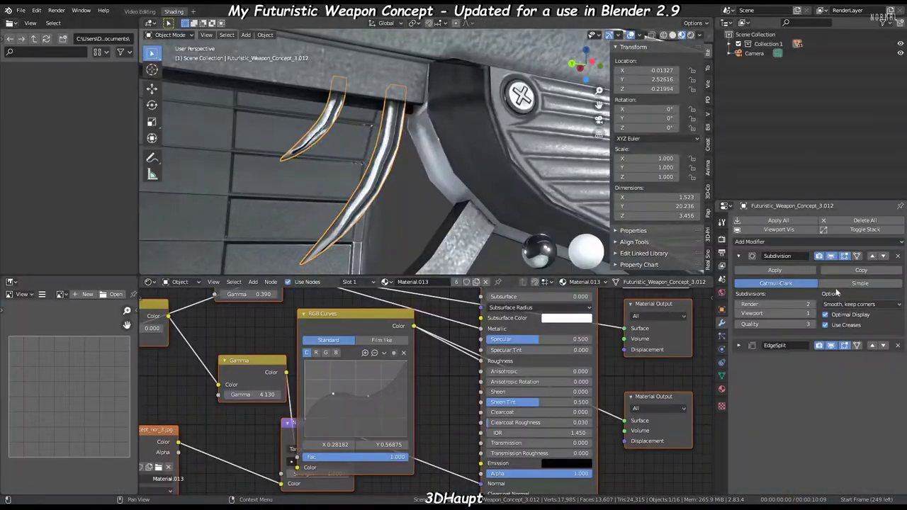
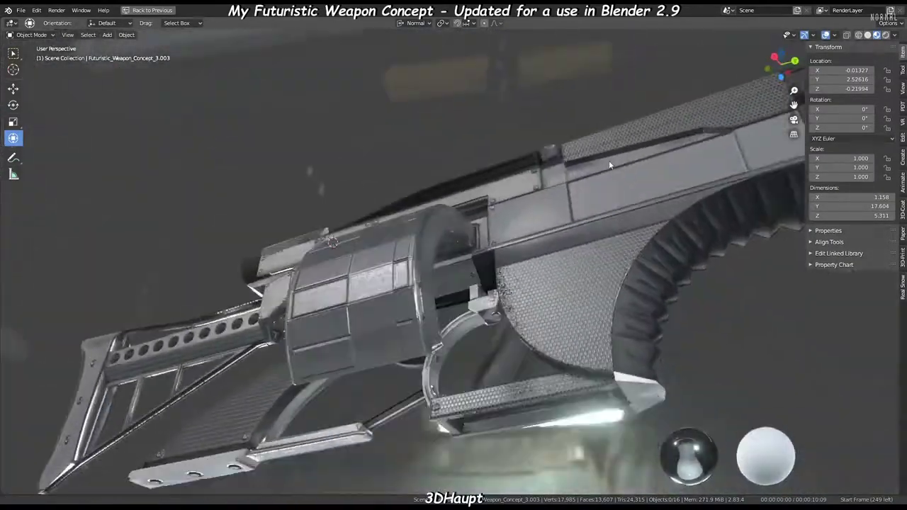
- Add a Subdivision Surface modifier to the ribbed grip, below its Edge Split
middle_click_drag(609, 160, 438, 134)
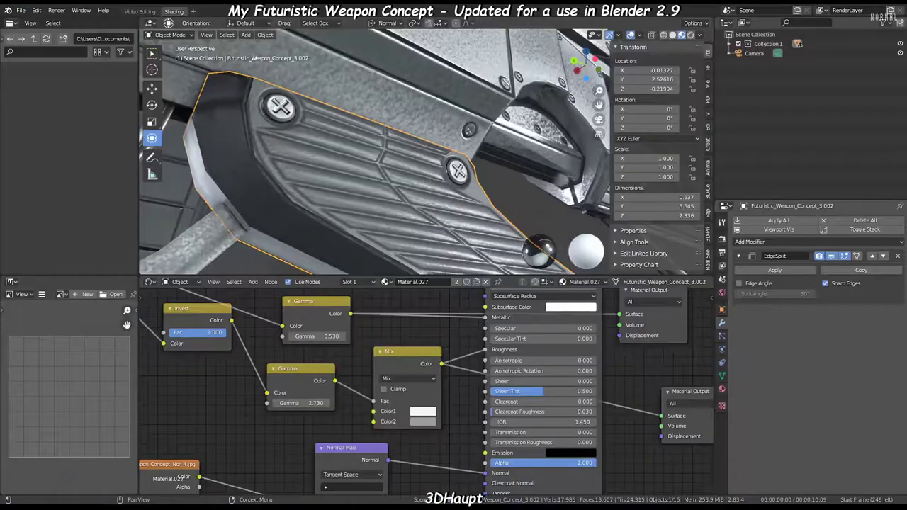
left_click(756, 241)
left_click(729, 399)
mouse_move(480, 137)
middle_mouse_down()
mouse_move(549, 197)
mouse_move(391, 150)
mouse_move(430, 134)
middle_mouse_up()
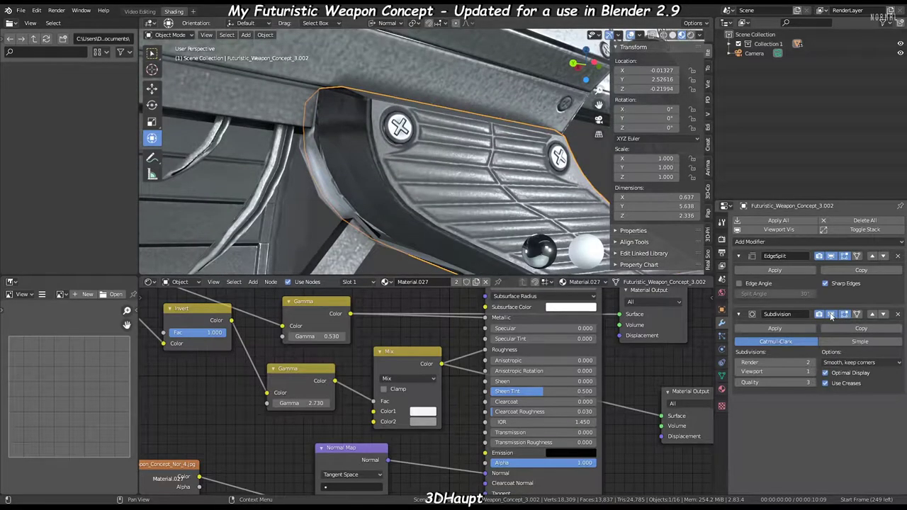
- Move the grip's Subdivision above Edge Split, then separate a linked mesh chunk into its own object
left_click(873, 318)
middle_click_drag(427, 110, 432, 136)
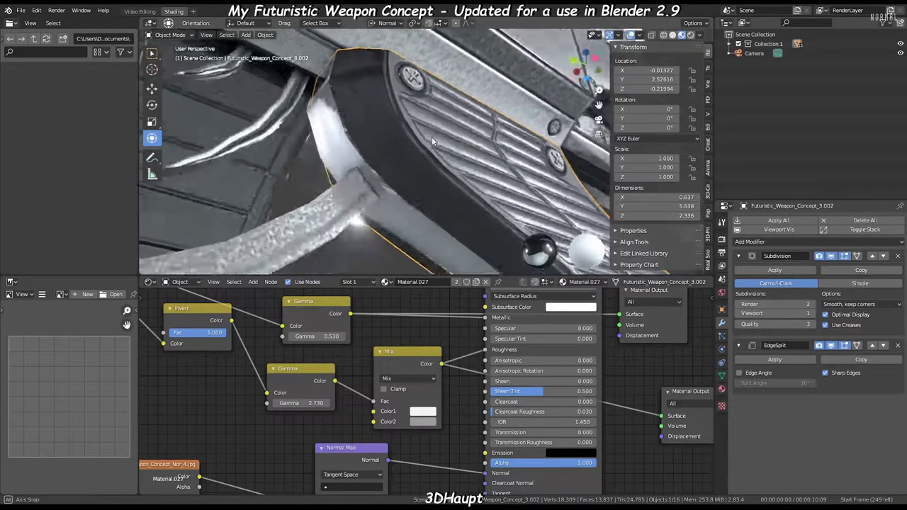
left_click(524, 172)
key("Tab")
mouse_move(524, 172)
middle_mouse_down()
mouse_move(449, 186)
mouse_move(389, 172)
middle_mouse_up()
key("l")
mouse_move(525, 163)
middle_mouse_down()
mouse_move(484, 163)
mouse_move(438, 207)
middle_mouse_up()
left_click(480, 166)
key("Tab")
left_click(438, 207)
- Select the scope's front lens to show its Material.019 nodes
mouse_move(434, 136)
middle_mouse_down()
mouse_move(440, 170)
mouse_move(457, 135)
mouse_move(417, 140)
middle_mouse_up()
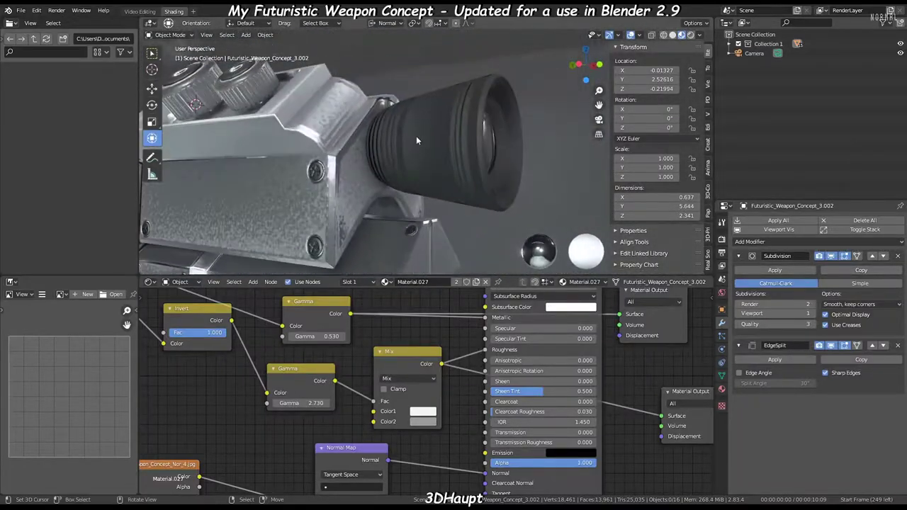
left_click(416, 140)
scroll(433, 369, "up", 3)
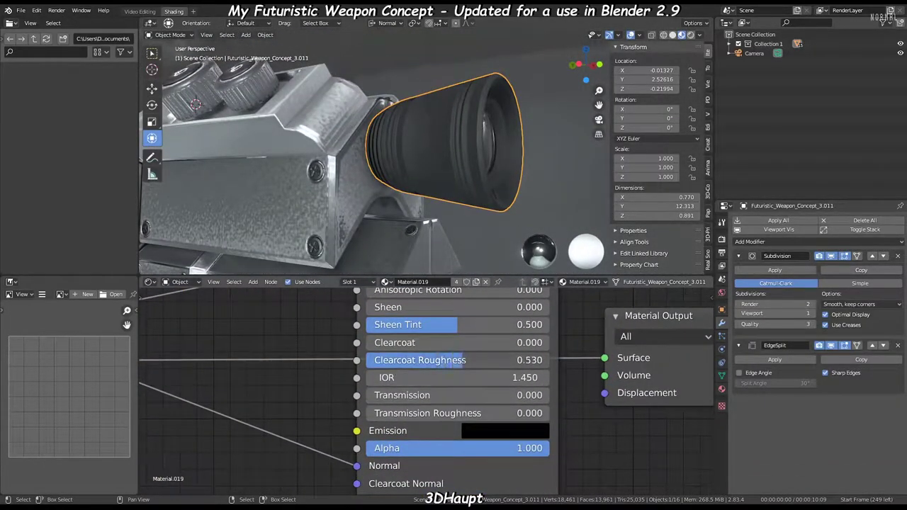
- Orbit over the scope knobs and around to the weapon's opposite side
middle_click_drag(498, 90, 477, 149)
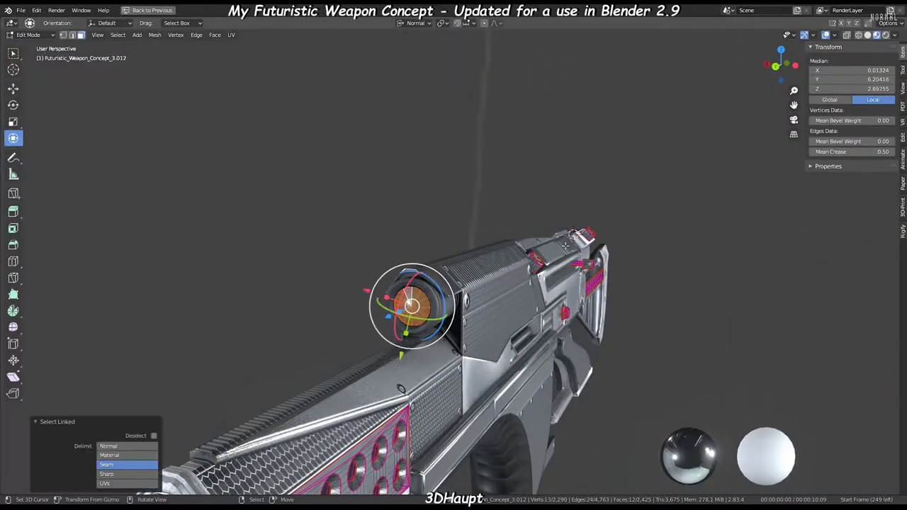
middle_click_drag(515, 241, 540, 322)
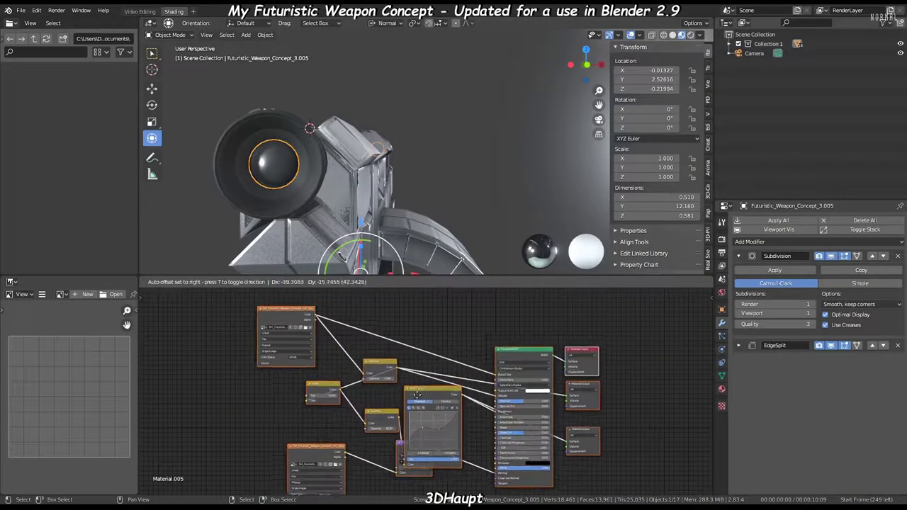
- Insert a Gamma node on the link feeding the lens dome's Principled BSDF
left_click_drag(417, 394, 392, 389)
scroll(588, 447, "up", 5)
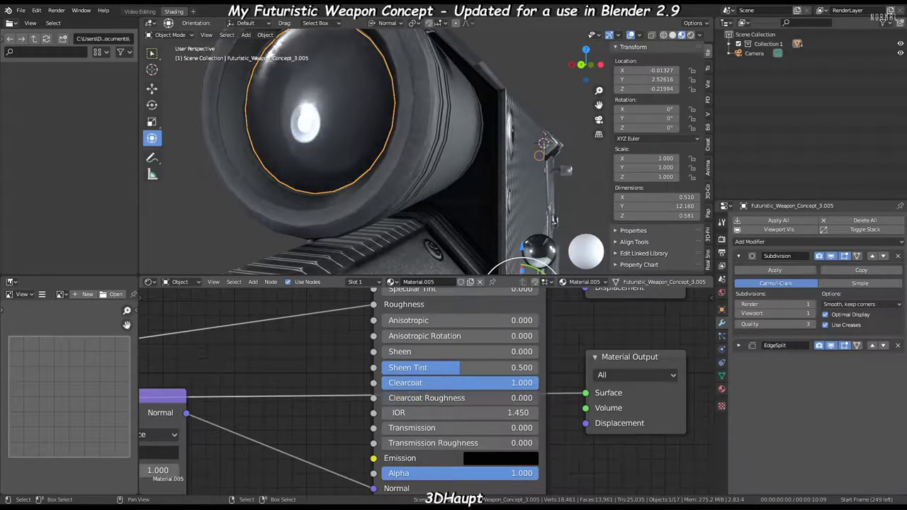
middle_click_drag(344, 129, 375, 205)
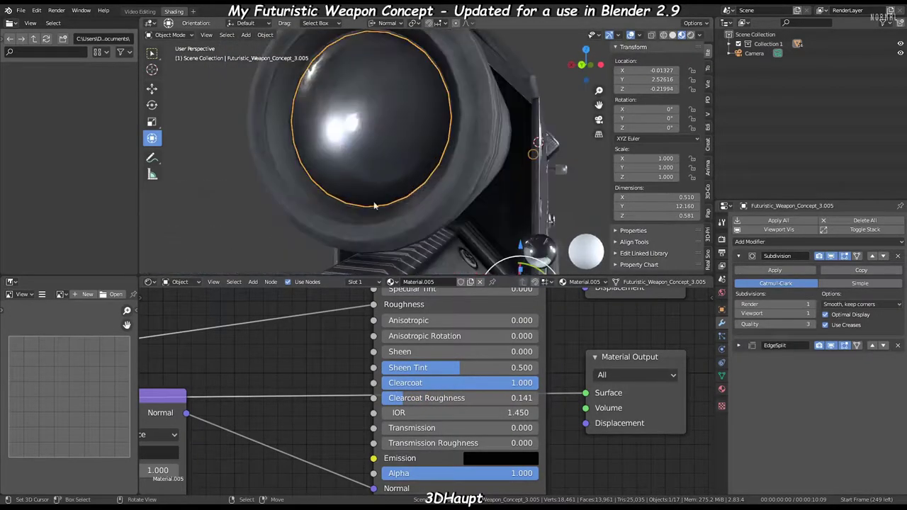
scroll(248, 406, "down", 3)
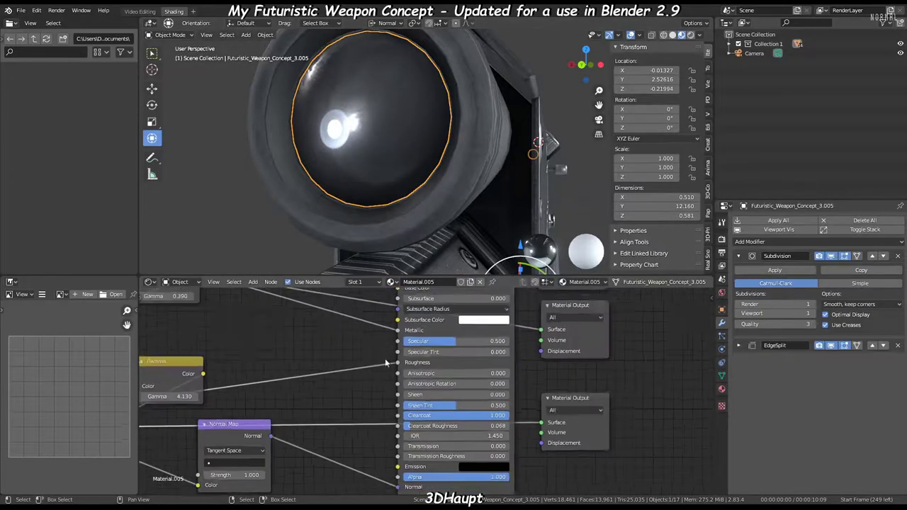
scroll(248, 405, "down", 2)
key("g")
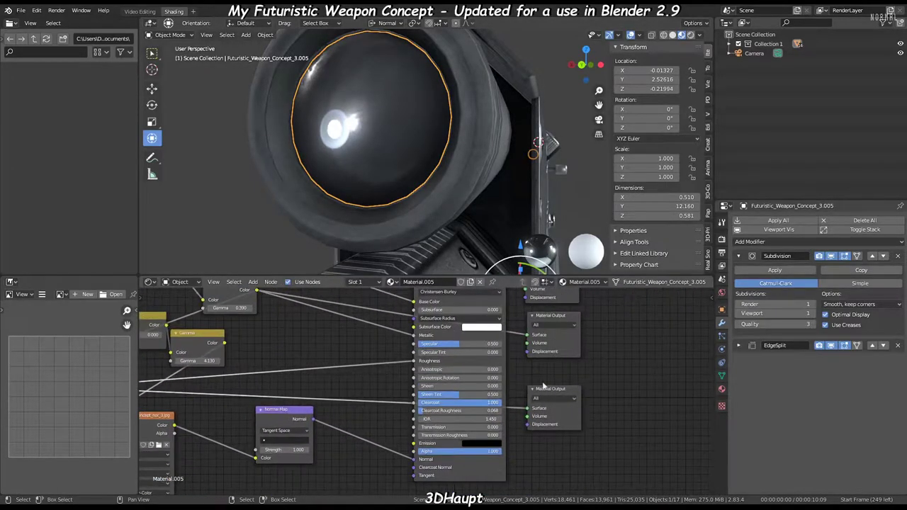
key("shift+a")
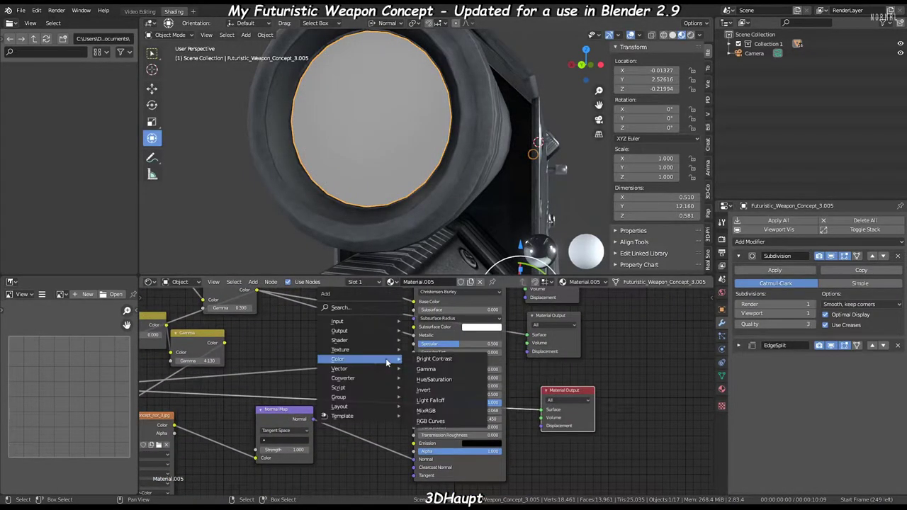
left_click(429, 370)
left_click(359, 402)
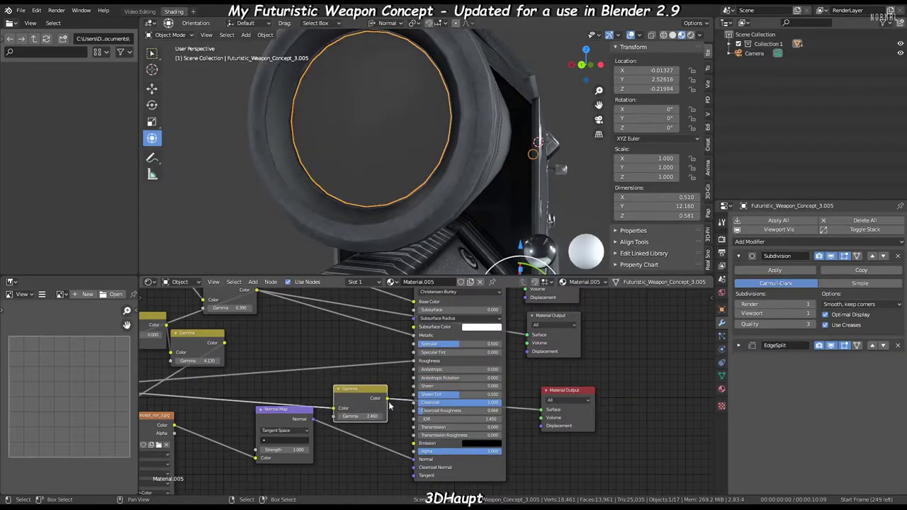
middle_click_drag(591, 350, 570, 350)
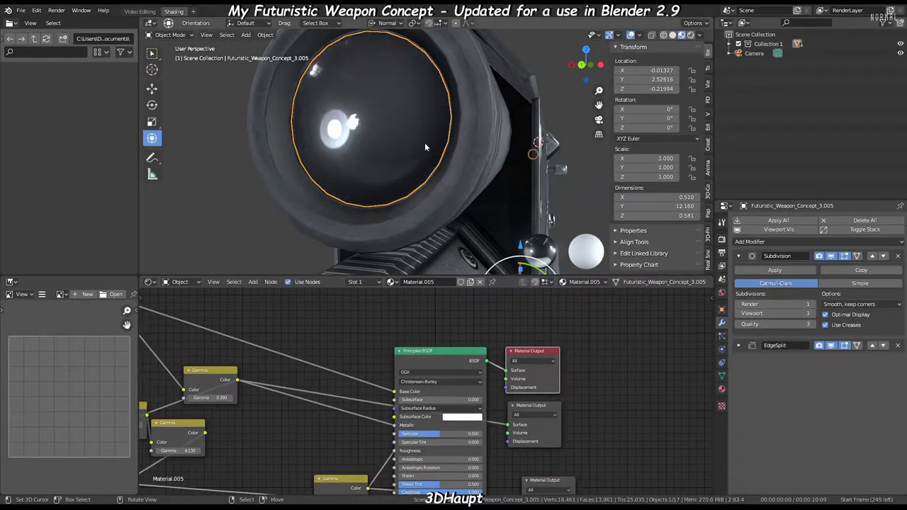
- Tune the lens dome shader to Metallic 0.314 and Gamma 0.410
mouse_move(425, 143)
middle_mouse_down()
mouse_move(440, 142)
mouse_move(417, 133)
mouse_move(212, 135)
mouse_move(322, 152)
middle_mouse_up()
scroll(439, 142, "down", 3)
scroll(417, 137, "up", 3)
scroll(322, 152, "up", 2)
middle_click_drag(401, 435, 441, 371)
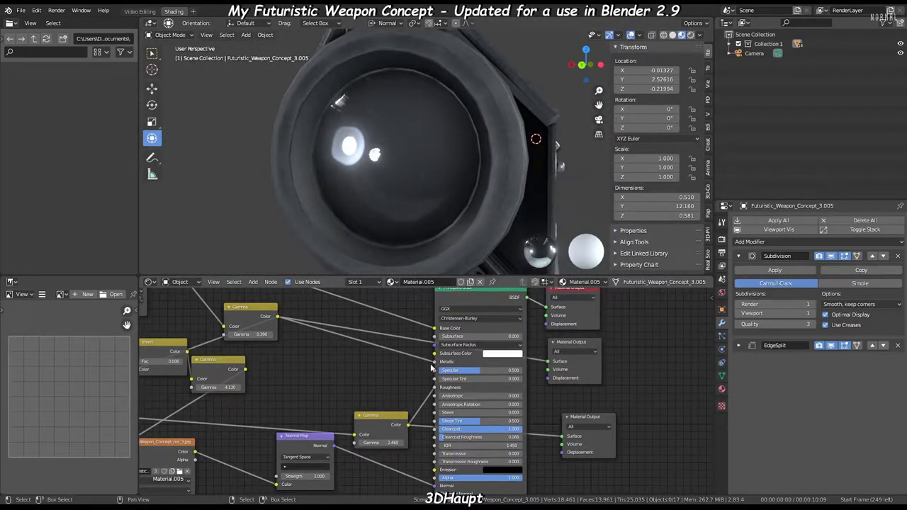
left_click_drag(441, 370, 507, 374)
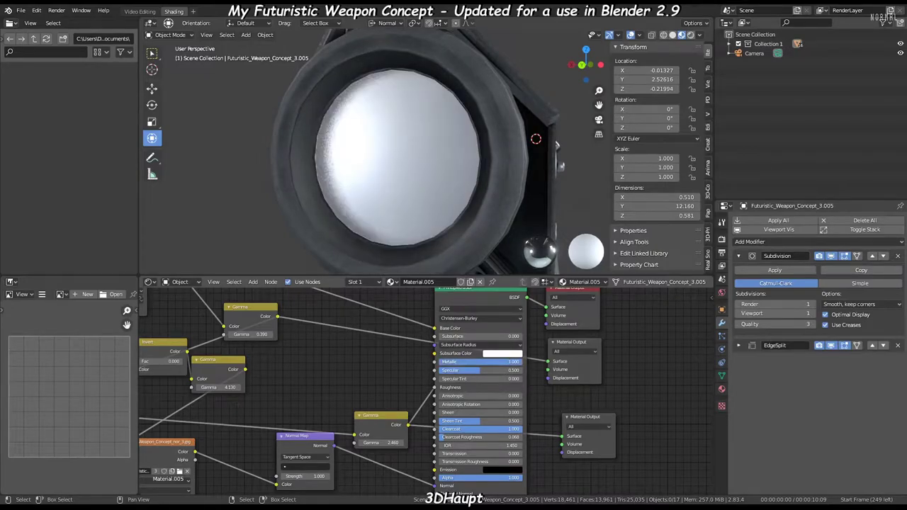
scroll(556, 145, "down", 3)
mouse_move(556, 145)
middle_mouse_down()
mouse_move(497, 149)
mouse_move(397, 177)
middle_mouse_up()
scroll(489, 442, "up", 2)
scroll(489, 442, "up", 1)
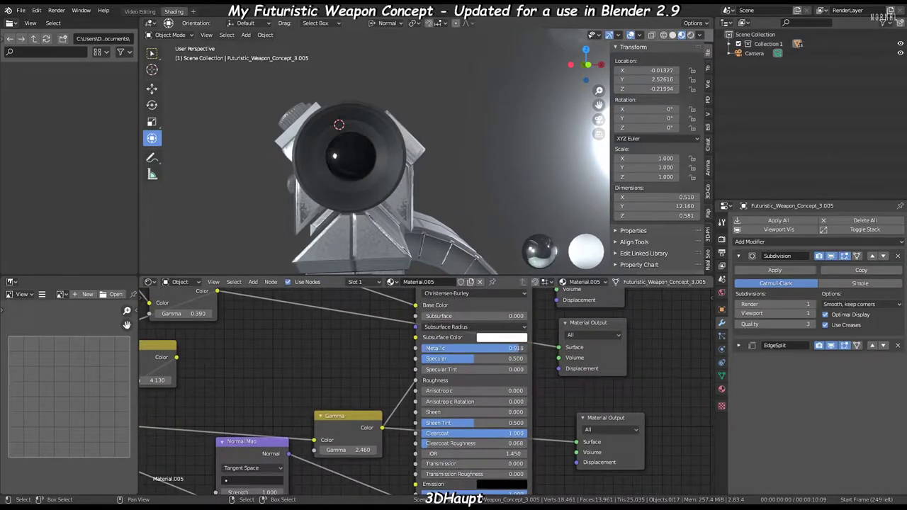
middle_click_drag(462, 445, 434, 413)
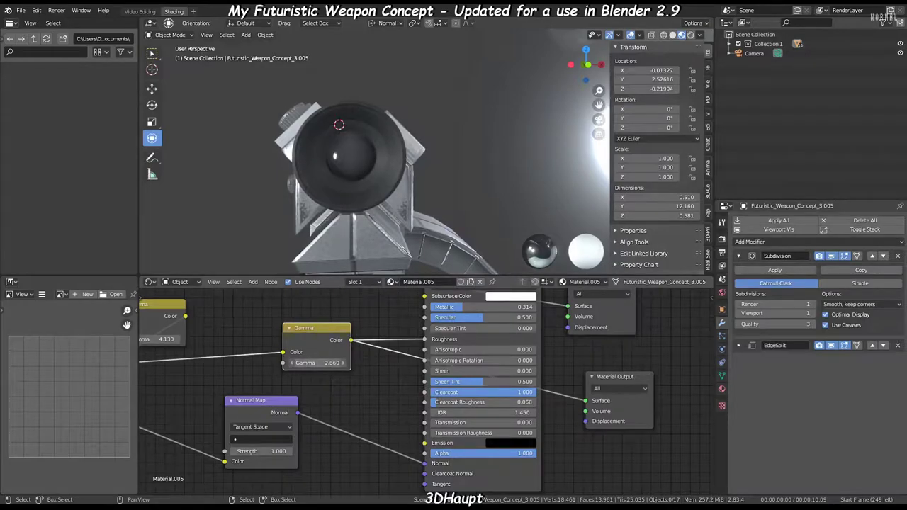
middle_click_drag(397, 178, 420, 183)
scroll(418, 176, "up", 3)
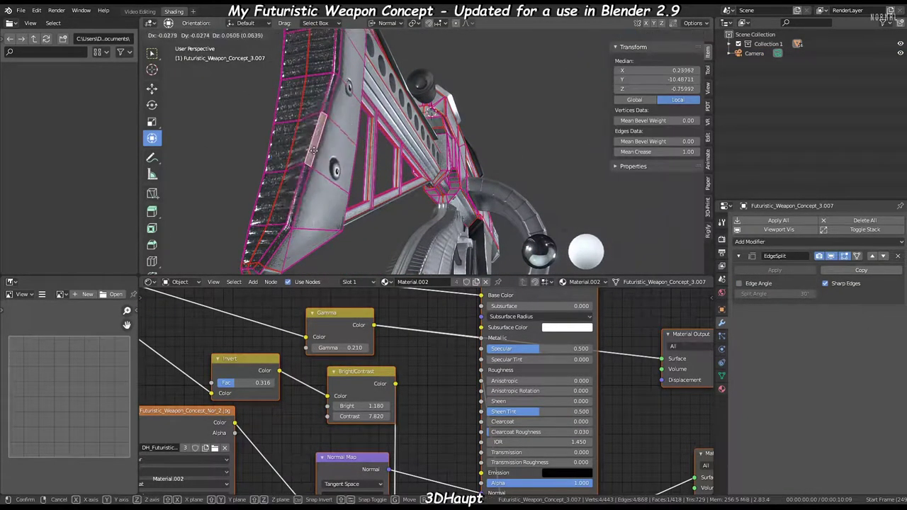
- Select the strip of faces along the stock's edge and show its material settings
key("ctrl+space")
mouse_move(283, 248)
middle_mouse_down()
mouse_move(370, 390)
mouse_move(332, 213)
mouse_move(497, 165)
middle_mouse_up()
left_click(371, 391, "ctrl")
key("ctrl+space")
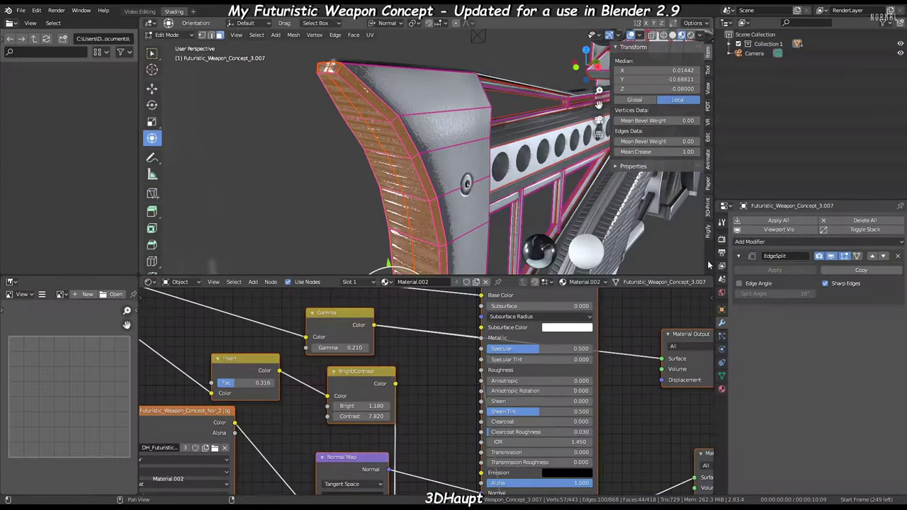
left_click(721, 390)
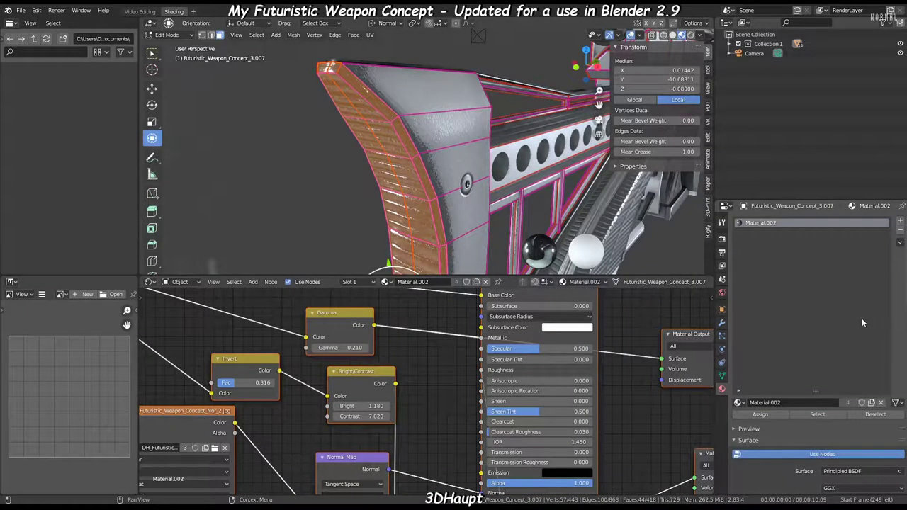
mouse_move(453, 177)
middle_mouse_down()
mouse_move(425, 156)
mouse_move(517, 190)
middle_mouse_up()
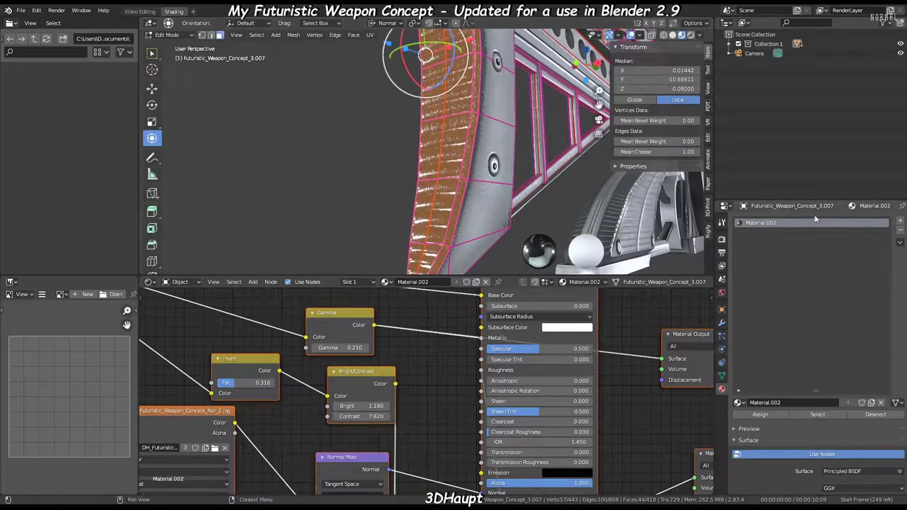
- Add a second material slot and paste Material.002's nodes into Material.006
key("Home")
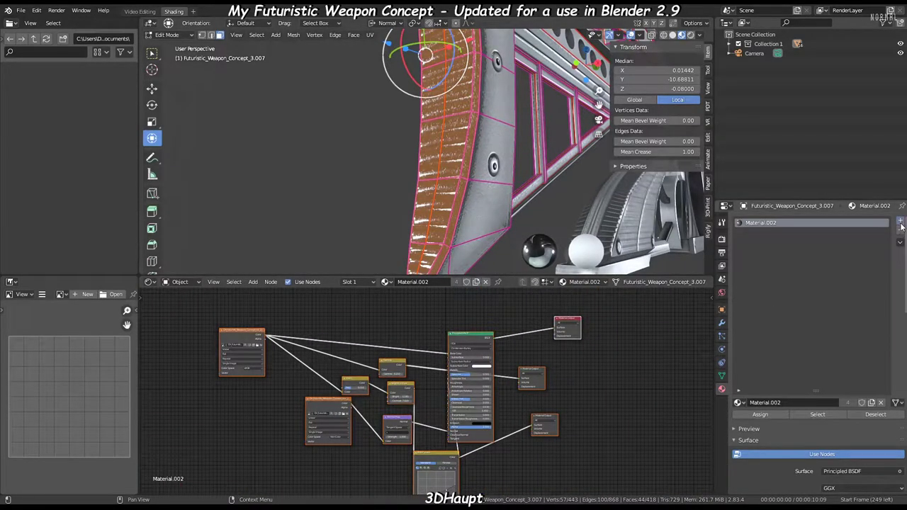
left_click(901, 222)
key("ctrl+v")
- Place the pasted node group and return the stock to Object Mode
key("g")
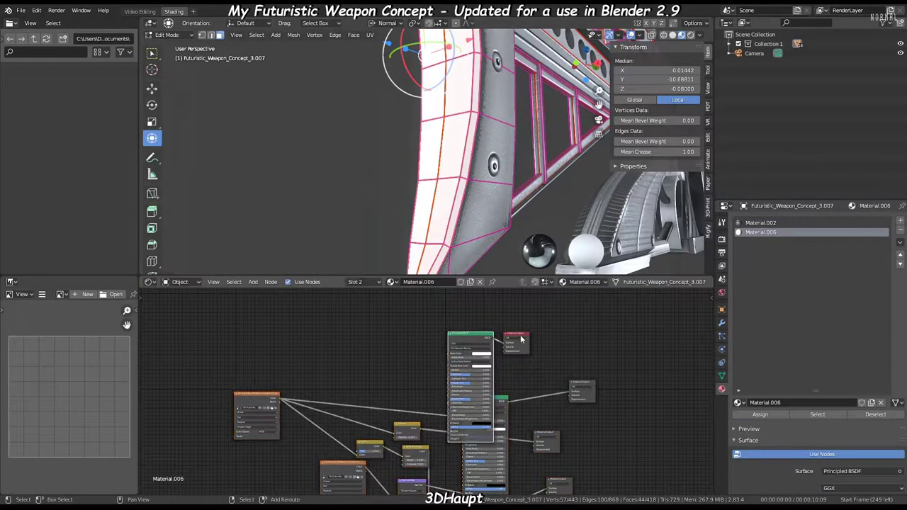
scroll(534, 414, "down", 3, "shift")
key("Tab")
scroll(496, 149, "up", 3)
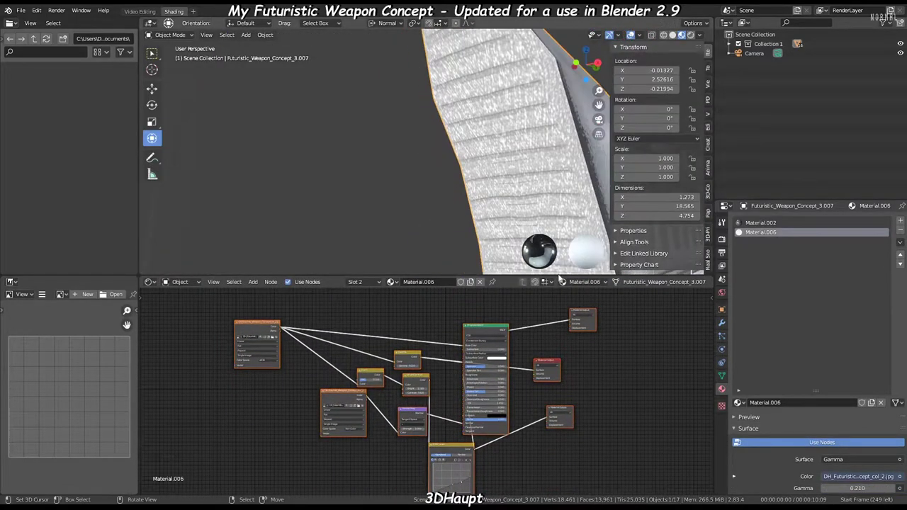
scroll(425, 177, "down", 3)
middle_click_drag(426, 213, 431, 134)
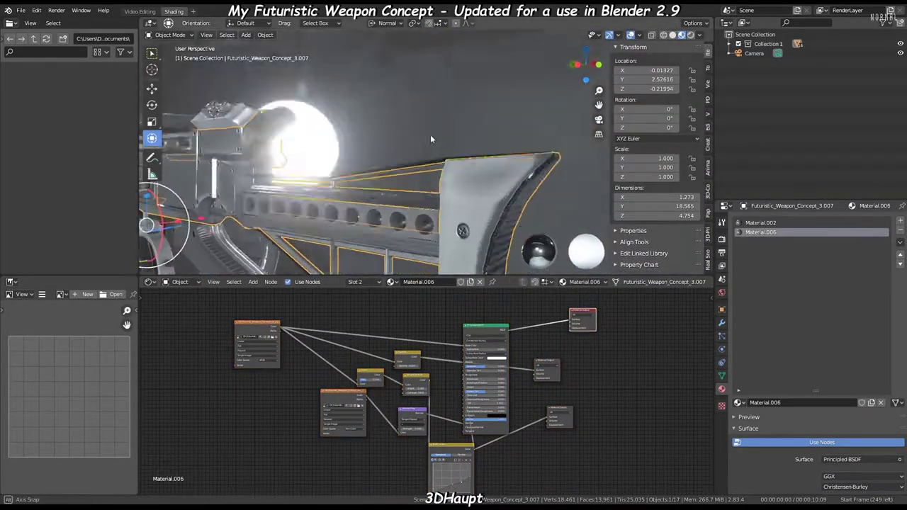
scroll(430, 134, "up", 2)
scroll(426, 397, "up", 3)
- Reposition the RGB Curves node and lower the Invert factor for a stronger bump
middle_click_drag(426, 397, 376, 397)
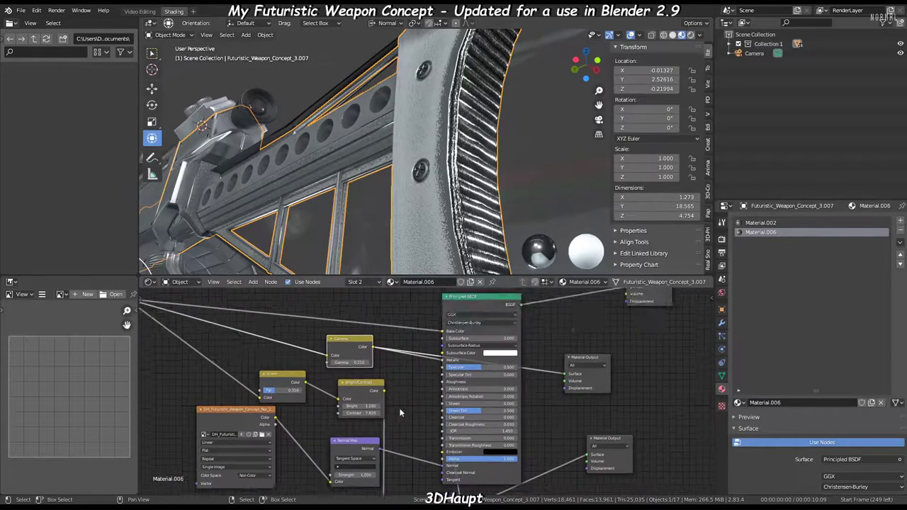
left_click_drag(418, 472, 383, 369)
scroll(298, 316, "up", 3)
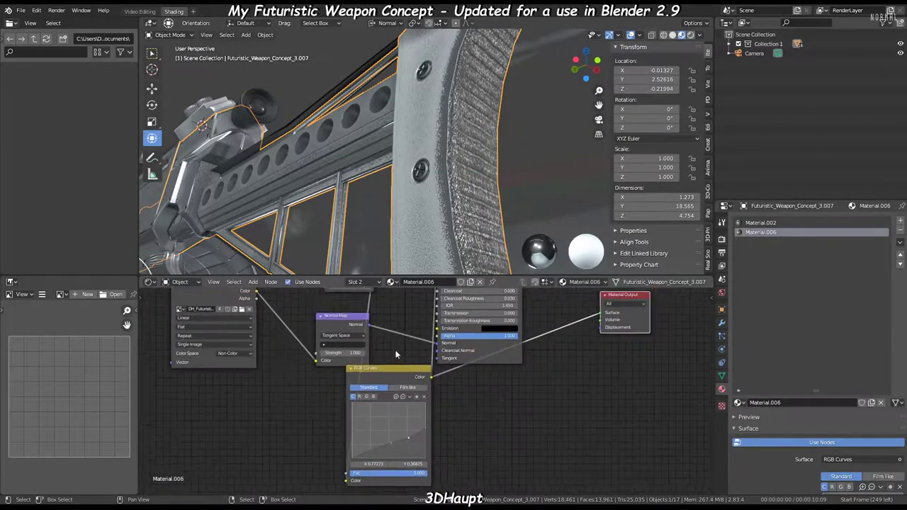
left_click_drag(301, 374, 277, 375)
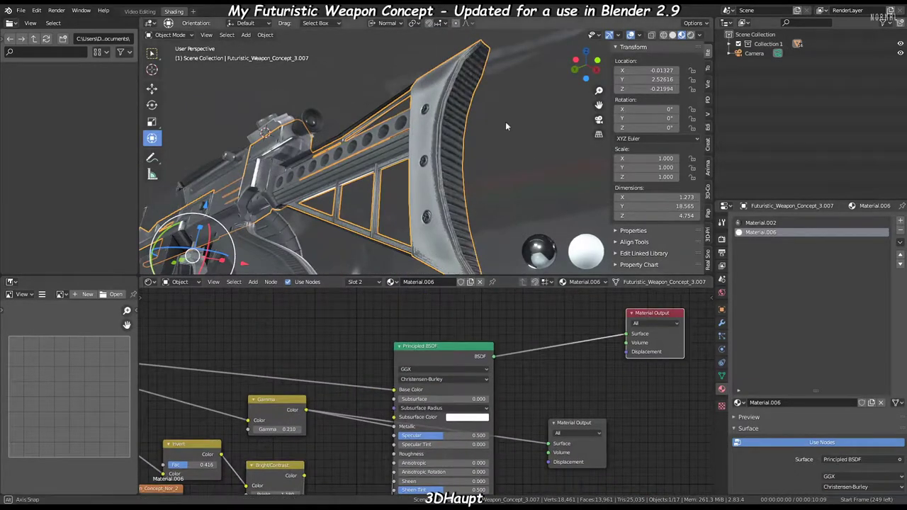
- Add a Subdivision Surface modifier to the stock, placed above Edge Split
middle_click_drag(506, 126, 476, 120)
key("ctrl+space")
mouse_move(327, 298)
middle_mouse_down()
mouse_move(467, 237)
mouse_move(510, 197)
mouse_move(493, 158)
mouse_move(454, 271)
mouse_move(504, 166)
mouse_move(516, 164)
mouse_move(502, 156)
mouse_move(452, 167)
mouse_move(675, 294)
middle_mouse_up()
key("ctrl+space")
left_click(723, 311)
left_click(750, 242)
left_click(737, 399)
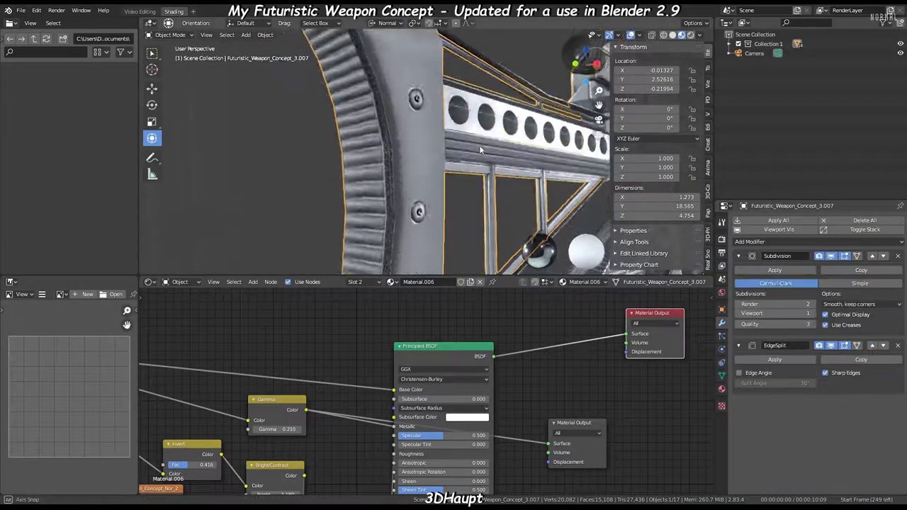
- Maximize the 3D view to look at the stock from the side
key("ctrl+space")
mouse_move(470, 158)
middle_mouse_down()
mouse_move(352, 273)
mouse_move(208, 213)
middle_mouse_up()
key("ctrl+space")
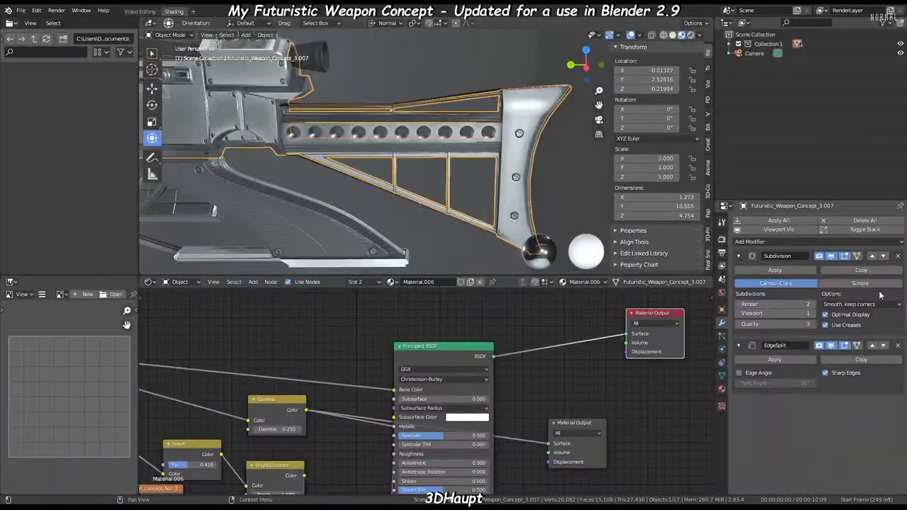
- Inspect the stock's rear in a maximized view, briefly toggling Edit Mode
key("ctrl+space")
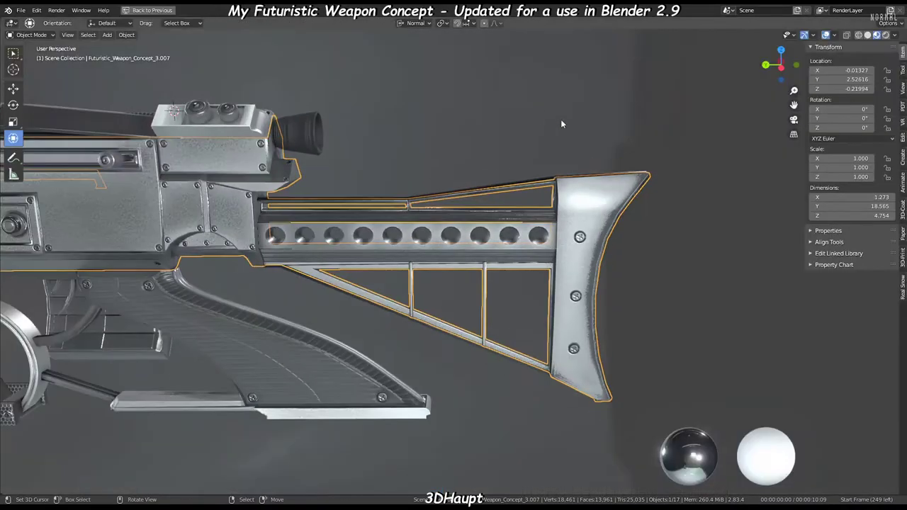
mouse_move(560, 119)
middle_mouse_down()
mouse_move(438, 199)
mouse_move(453, 190)
mouse_move(436, 139)
mouse_move(431, 182)
mouse_move(286, 202)
mouse_move(465, 198)
middle_mouse_up()
key("Tab")
scroll(443, 163, "up", 5)
key("Tab")
scroll(286, 202, "up", 4)
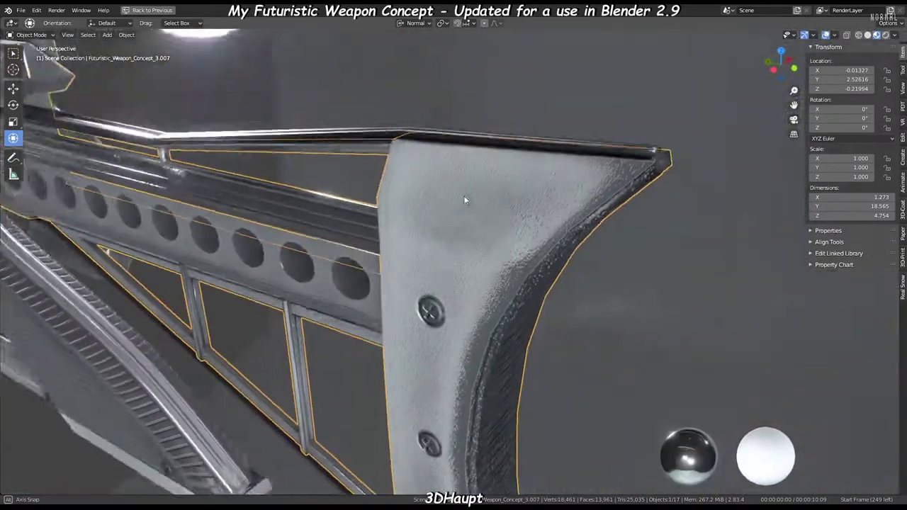
- Add a Triangulate modifier to the stock after its EdgeSplit
key("ctrl+space")
scroll(404, 184, "up", 2)
left_click(793, 242)
left_click(719, 409)
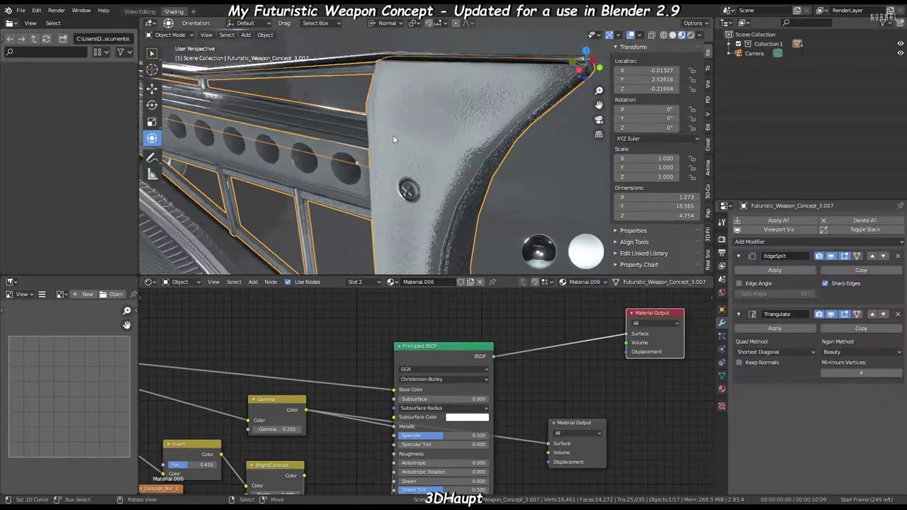
middle_click_drag(392, 135, 472, 205)
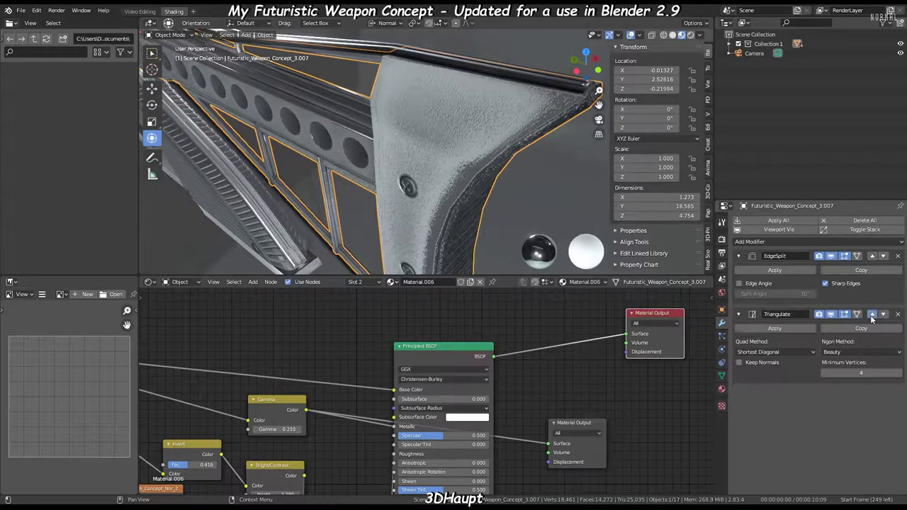
- Maximize the viewport and orbit to the whole weapon from the barrel's front end
key("ctrl+alt+space")
middle_click_drag(508, 159, 459, 259)
scroll(459, 259, "down", 3)
scroll(459, 259, "up", 3)
scroll(403, 220, "up", 2)
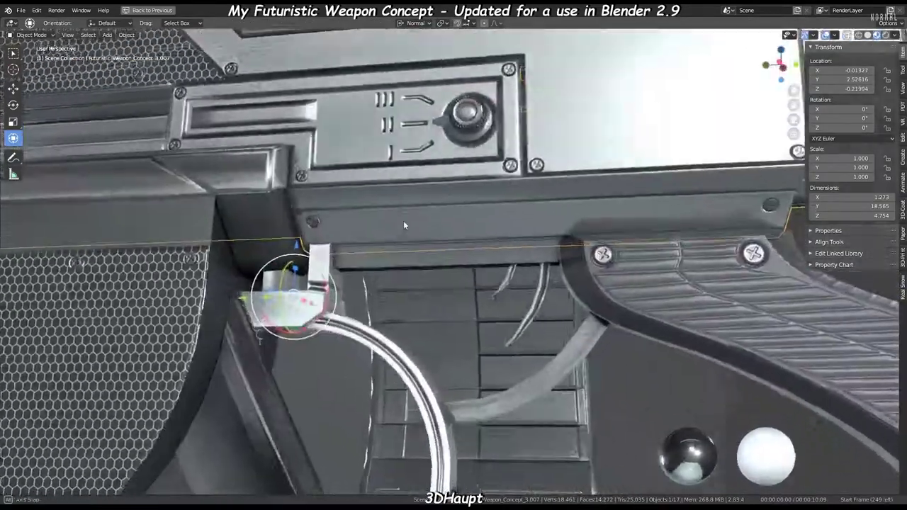
mouse_move(403, 225)
middle_mouse_down()
mouse_move(425, 241)
mouse_move(461, 214)
middle_mouse_up()
scroll(445, 250, "down", 3)
scroll(445, 251, "up", 3)
- Make the muzzle piece active and enter its Edit Mode
key("g")
key("Escape")
scroll(454, 255, "down", 3)
scroll(461, 214, "up", 3)
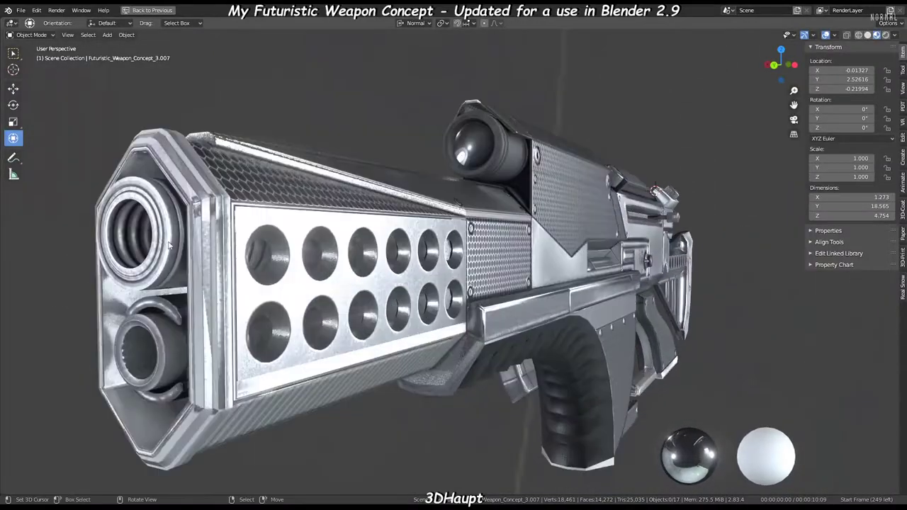
left_click(169, 244)
key("Tab")
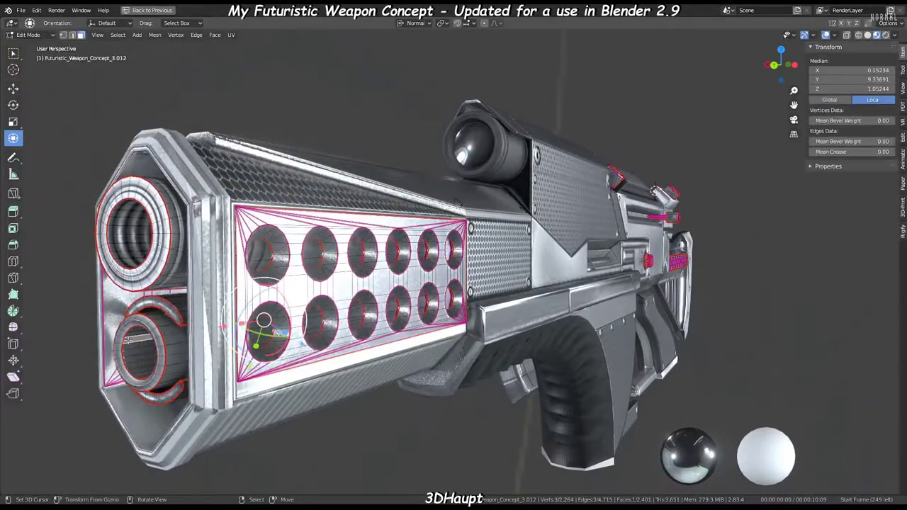
- Select the edge loops on the muzzle's inner rings
scroll(453, 255, "up", 3)
middle_click_drag(453, 255, 309, 305)
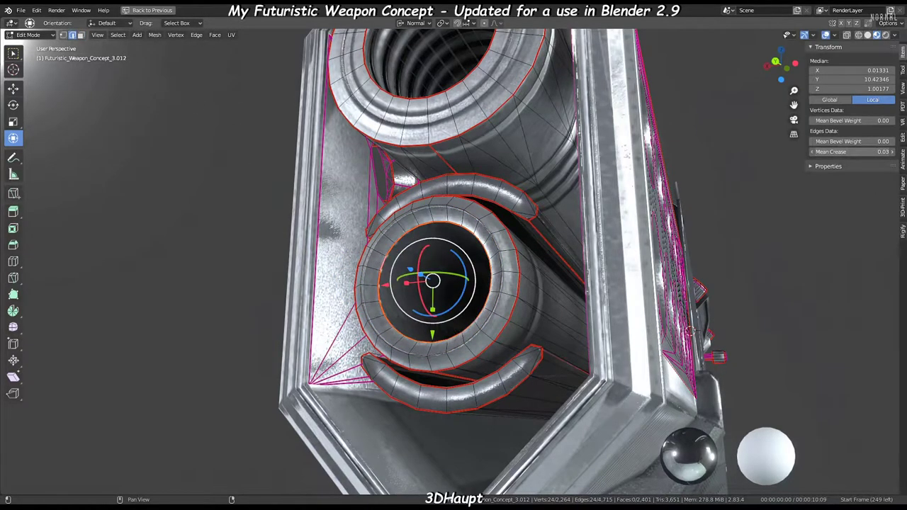
scroll(546, 235, "up", 2)
left_click(333, 251, "alt")
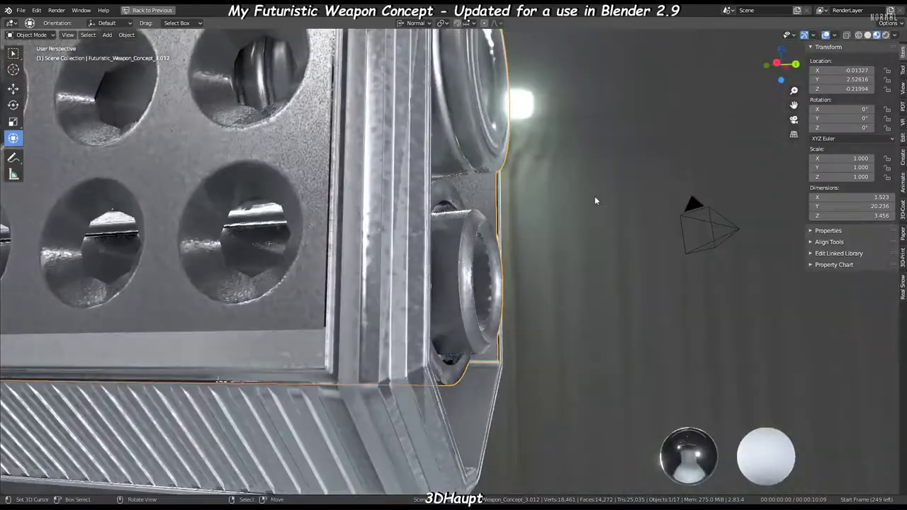
middle_click_drag(466, 189, 545, 166)
left_click(381, 225, "alt")
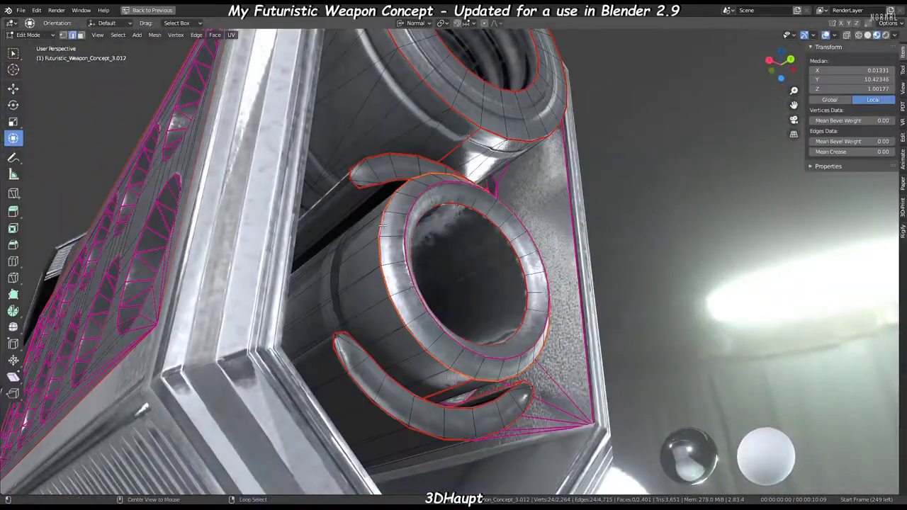
- Reselect the inner muzzle edge loop and centre the view on that barrel ring
key("Tab")
middle_click_drag(626, 182, 526, 162)
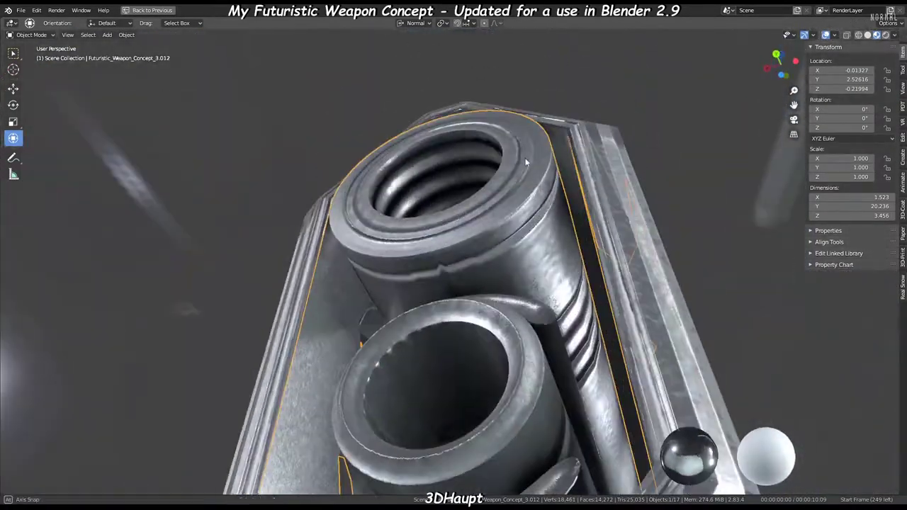
key("Tab")
left_click(502, 153, "alt")
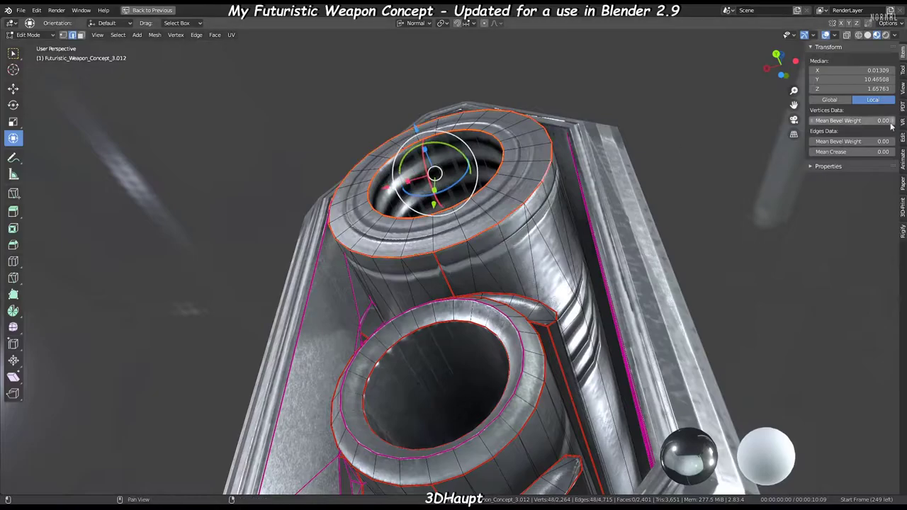
mouse_move(557, 134)
middle_mouse_down()
mouse_move(581, 154)
mouse_move(608, 213)
middle_mouse_up()
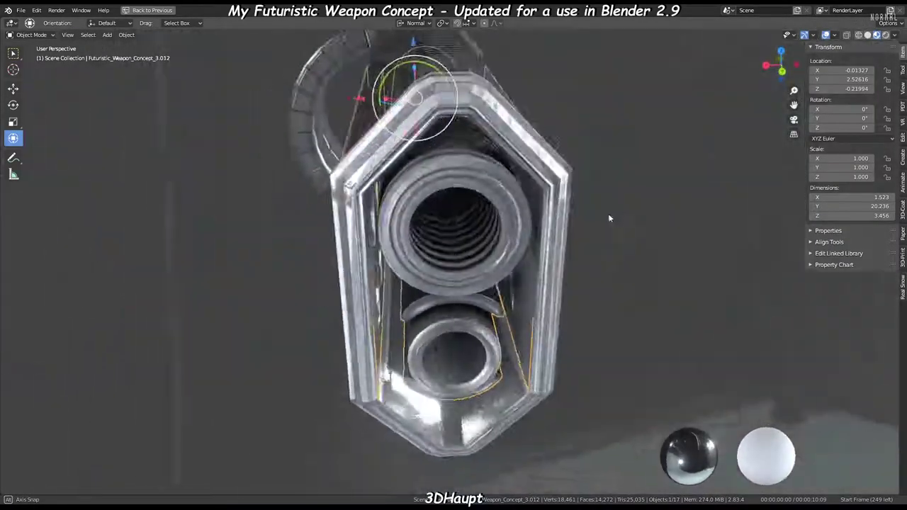
scroll(498, 151, "up", 3)
scroll(446, 250, "up", 3)
middle_click_drag(446, 222, 892, 182)
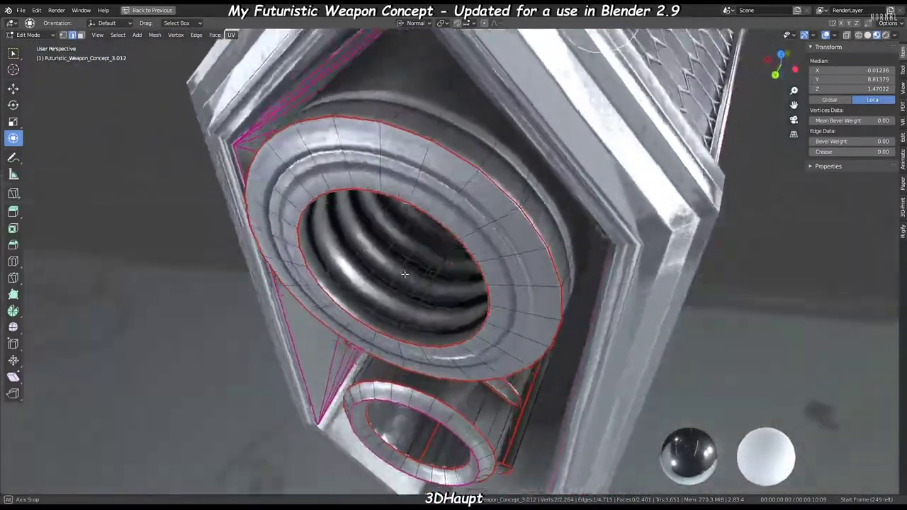
key("KP_Decimal")
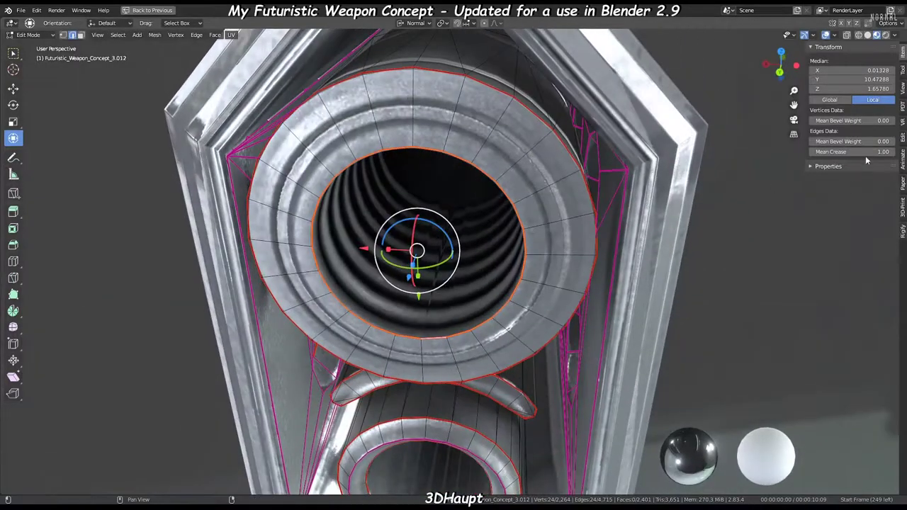
- Reveal the barrel's hidden inner faces with Alt+H and maximize the view
mouse_move(526, 209)
middle_mouse_down()
mouse_move(452, 254)
mouse_move(486, 183)
middle_mouse_up()
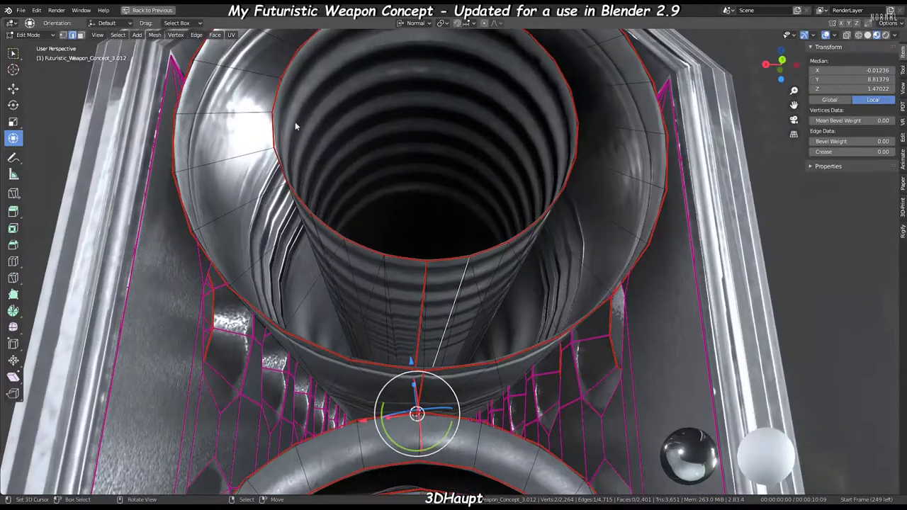
key("alt+h")
key("ctrl+space")
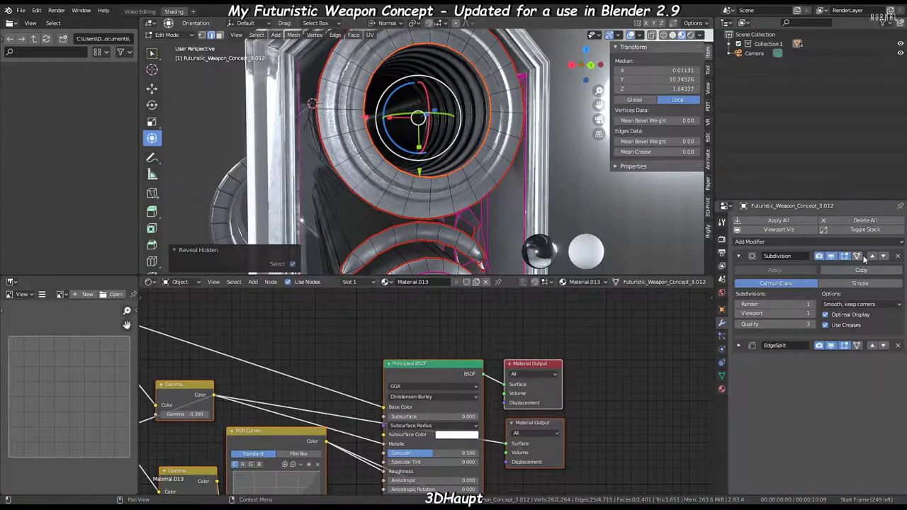
key("ctrl+alt+space")
middle_click_drag(454, 241, 467, 231)
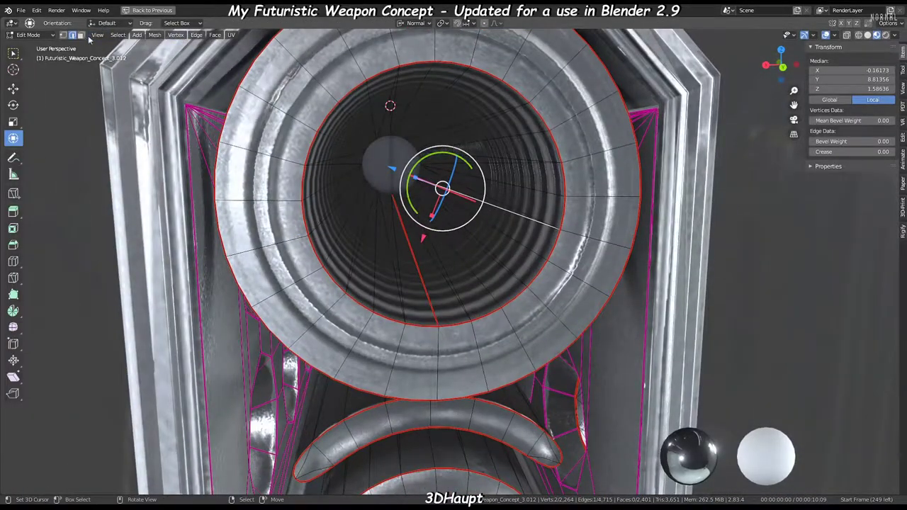
- Select faces inside part 3.012's barrel tube, isolating the single wedge face
left_click(357, 197, "ctrl")
mouse_move(357, 197)
middle_mouse_down()
mouse_move(385, 135)
mouse_move(458, 197)
middle_mouse_up()
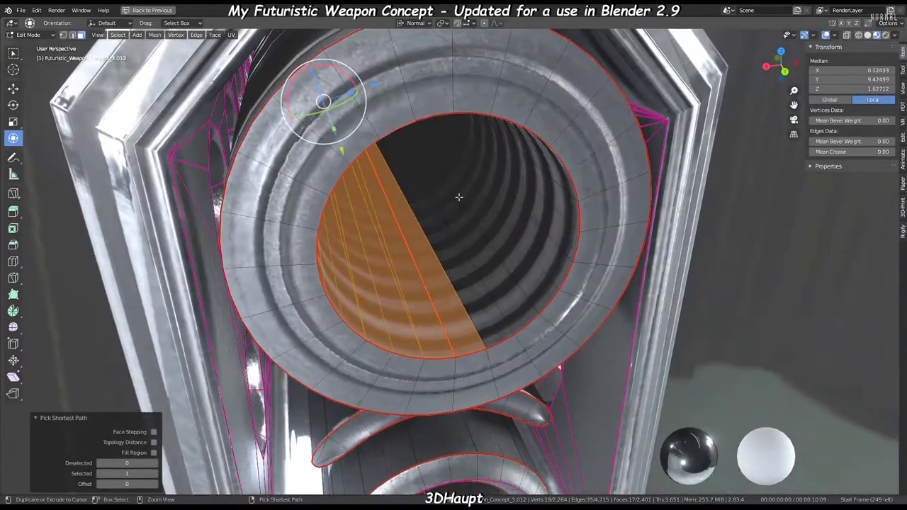
left_click(429, 245, "ctrl")
middle_click_drag(429, 244, 432, 224, "alt")
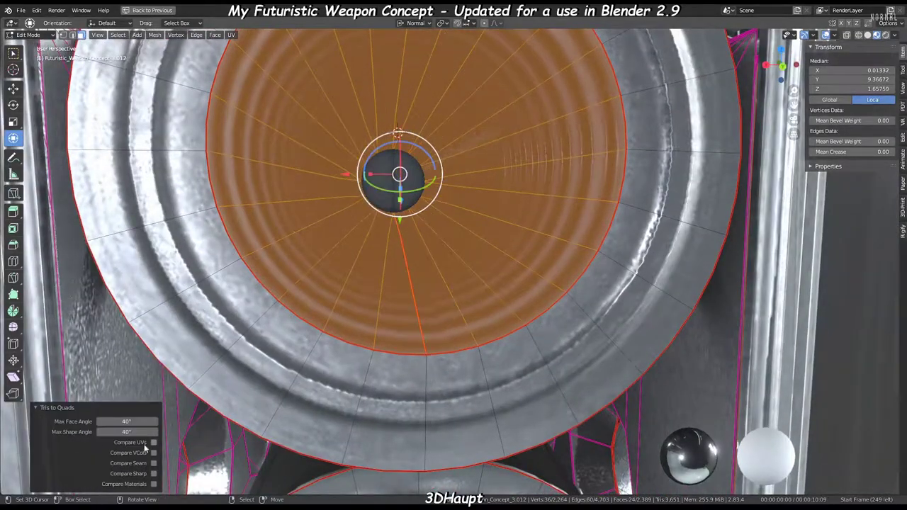
middle_click_drag(154, 471, 319, 283)
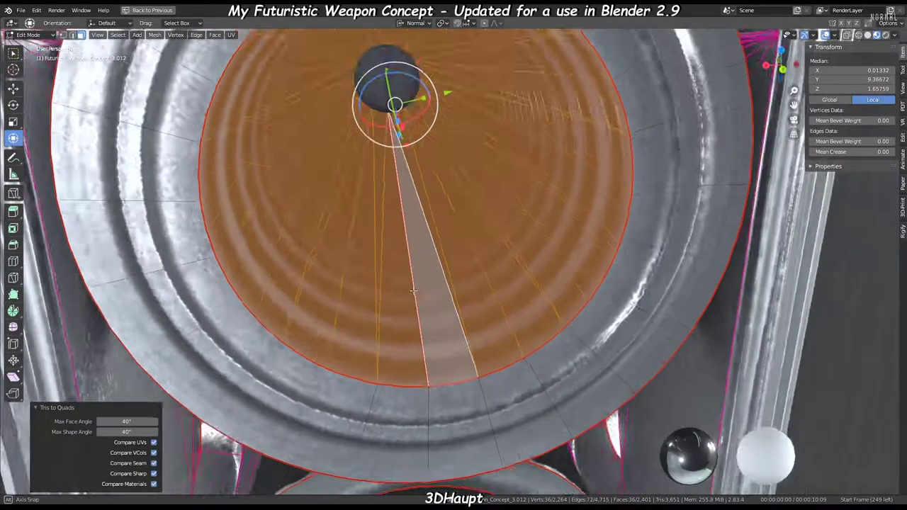
left_click(415, 305)
middle_click_drag(354, 253, 431, 196)
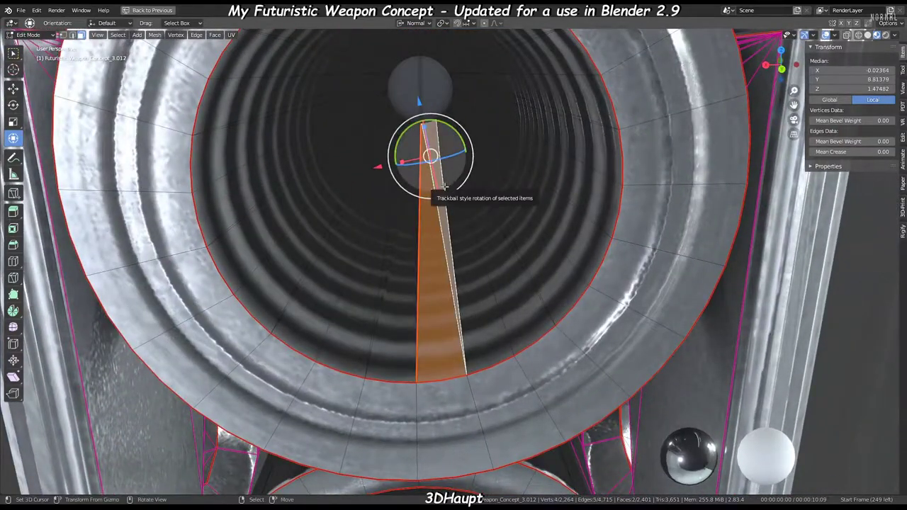
middle_click_drag(485, 219, 375, 182)
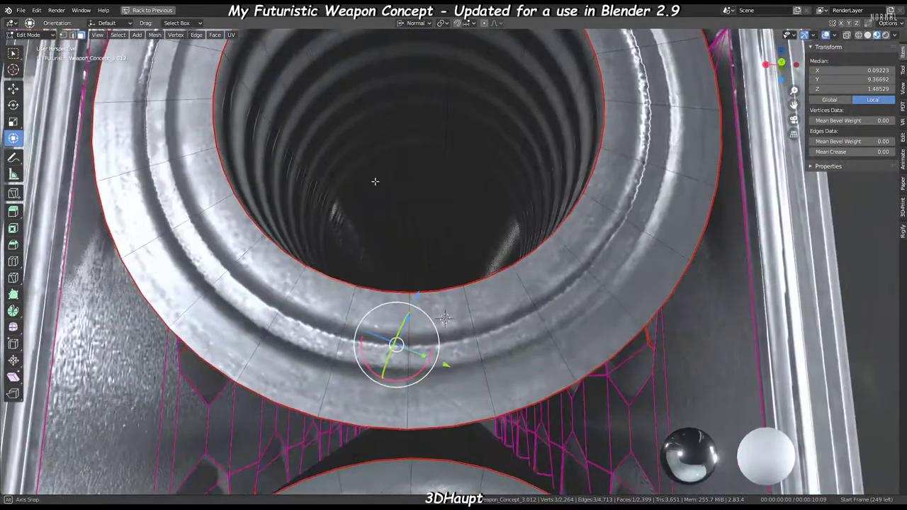
left_click(420, 249, "ctrl")
middle_click_drag(419, 249, 446, 260)
key("ctrl+z")
- Select a fan of faces beside the wedge, then undo back to the merged wedge face
left_click(234, 255, "ctrl")
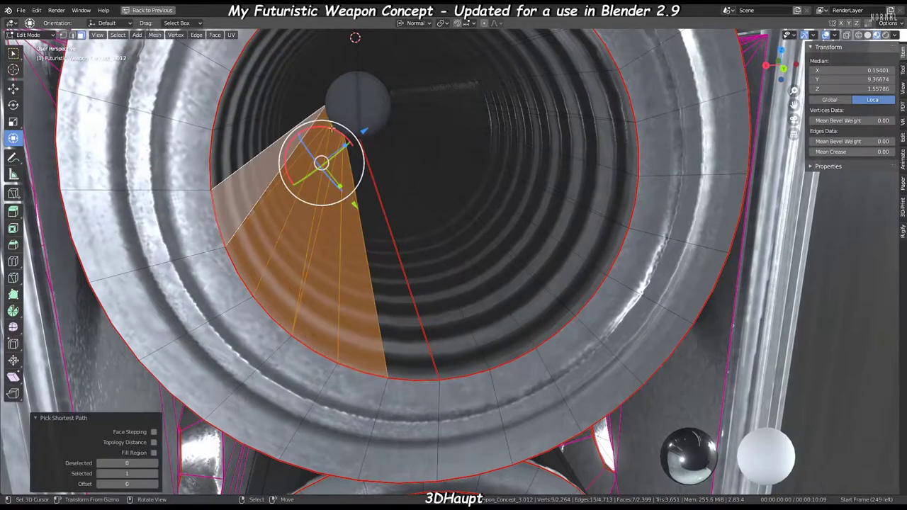
mouse_move(234, 255)
middle_mouse_down()
mouse_move(452, 264)
mouse_move(469, 236)
middle_mouse_up()
left_click(452, 265, "ctrl")
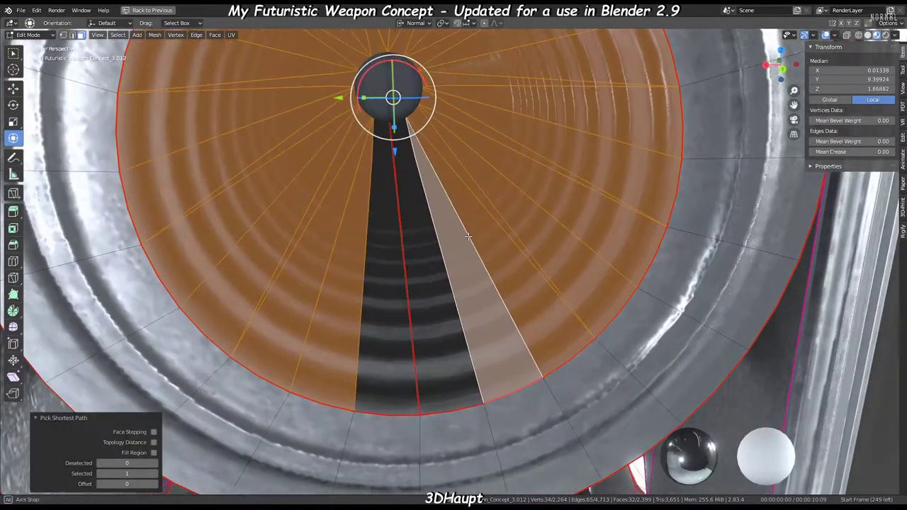
scroll(464, 227, "down", 2)
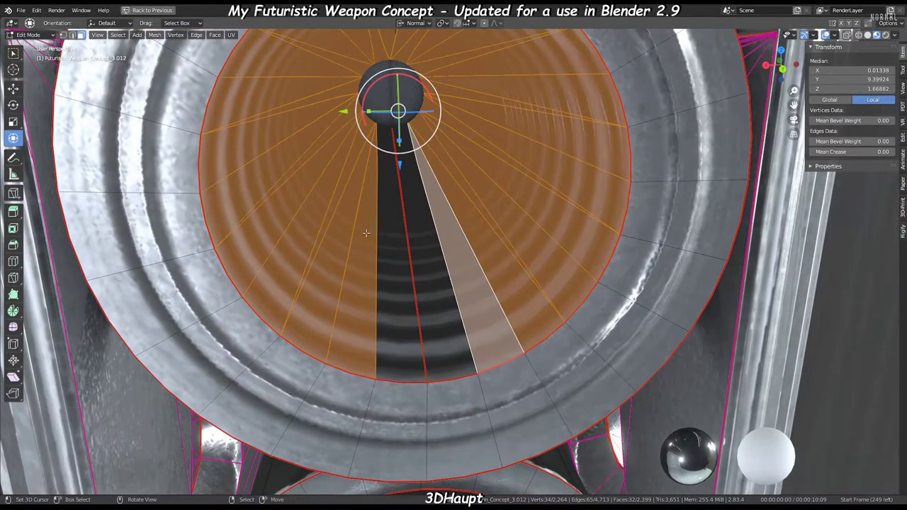
middle_click_drag(366, 233, 401, 234)
key("ctrl+z")
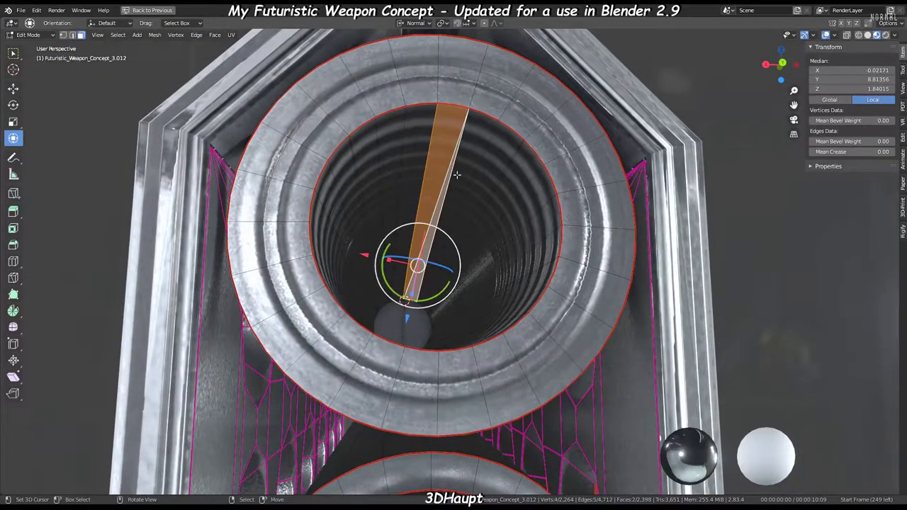
key("ctrl+z")
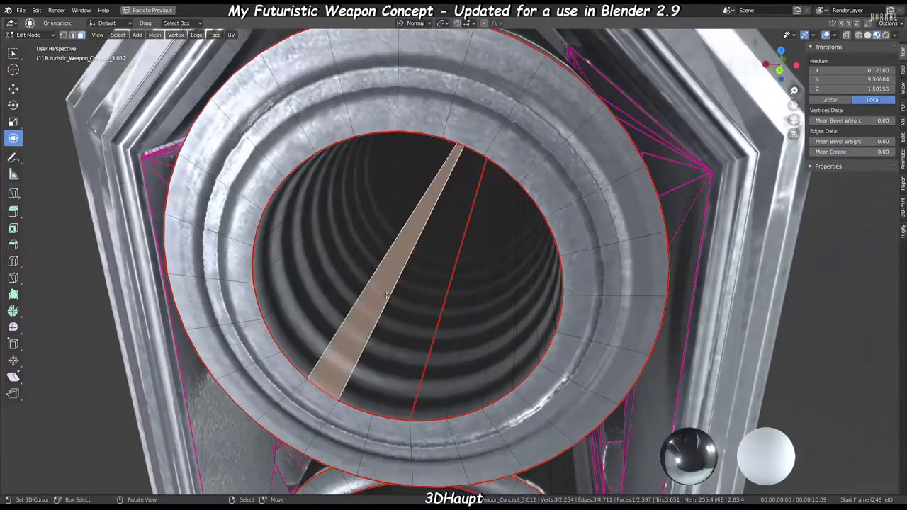
- Inspect the tube's inner wall, then return to Object Mode zoomed out to the muzzle
middle_click_drag(457, 174, 398, 282)
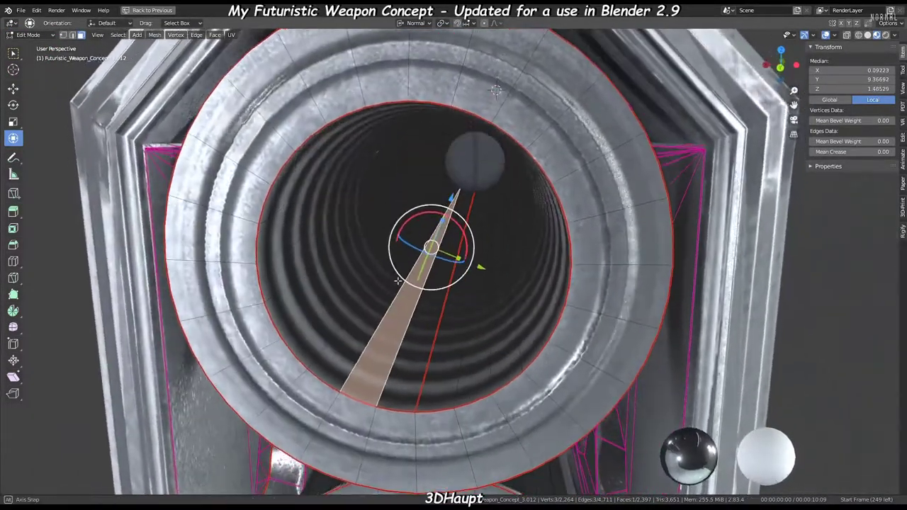
scroll(398, 282, "up", 2)
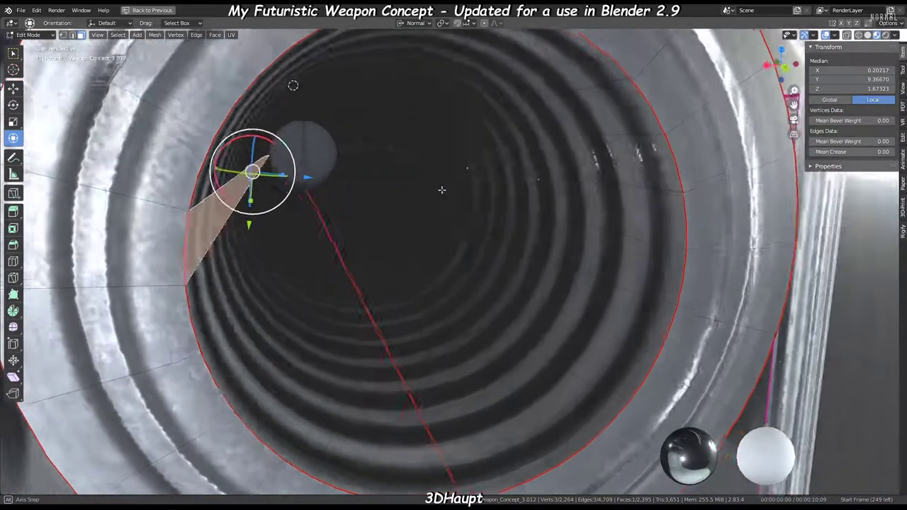
mouse_move(381, 170)
middle_mouse_down()
mouse_move(374, 273)
mouse_move(420, 238)
mouse_move(464, 278)
middle_mouse_up()
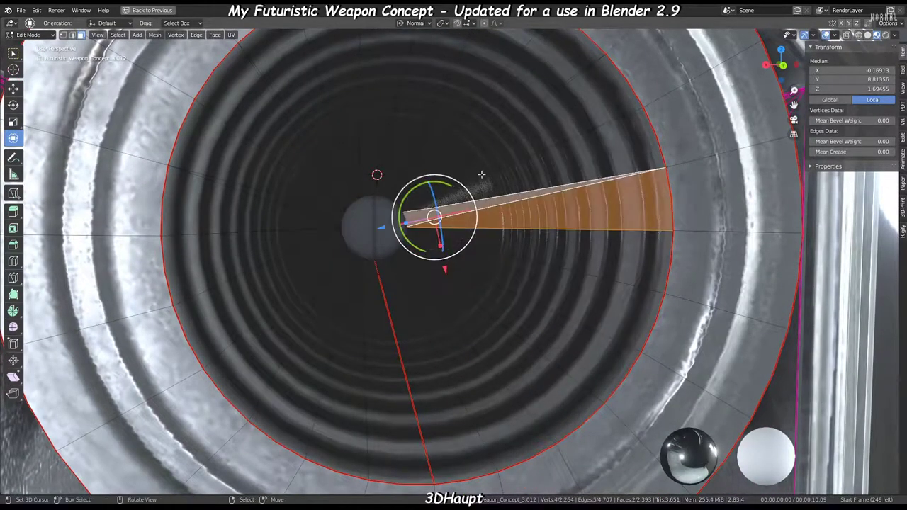
middle_click_drag(449, 146, 416, 156)
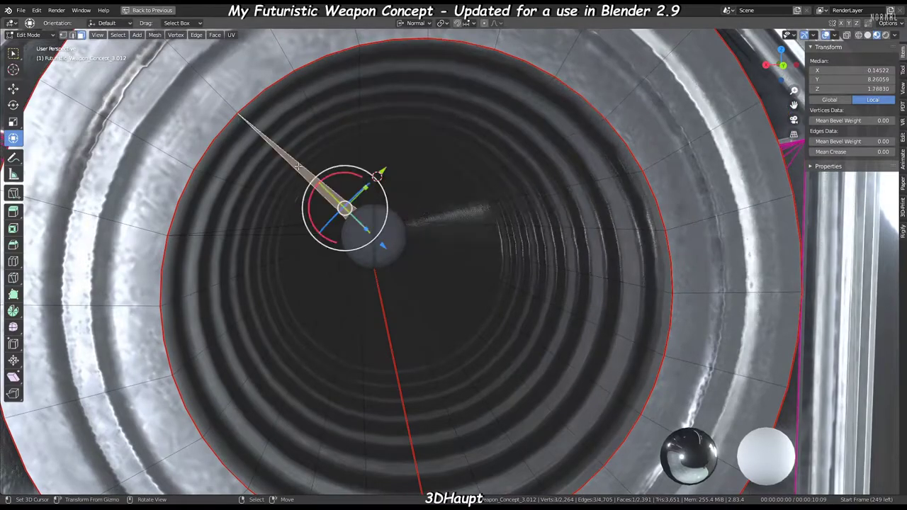
key("Tab")
scroll(462, 209, "down", 10)
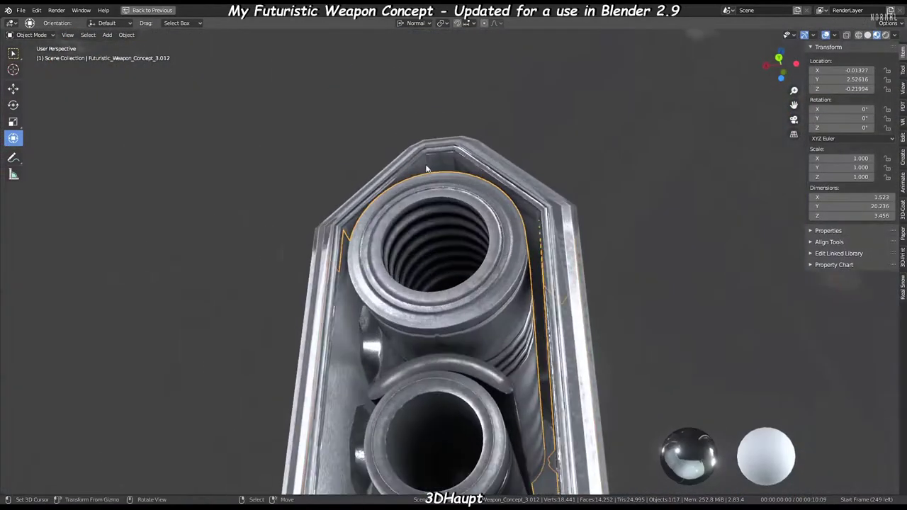
key("Tab")
scroll(551, 220, "up", 5)
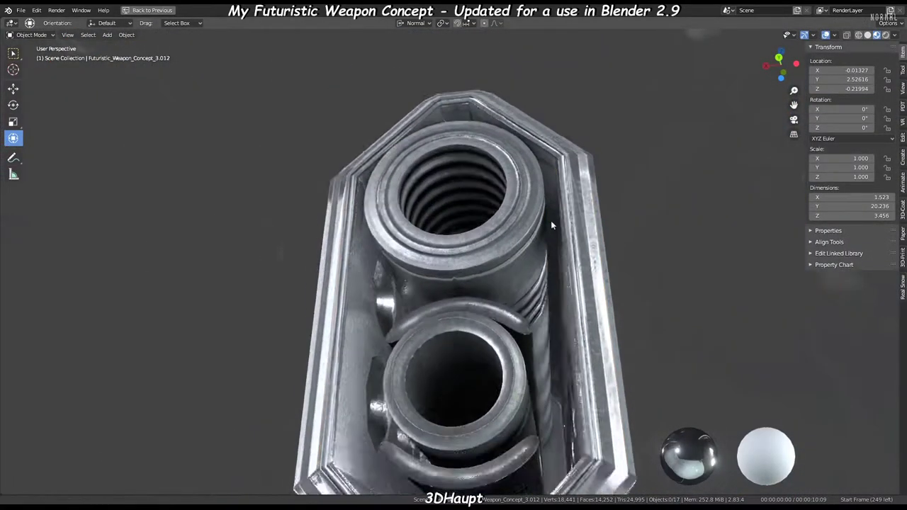
scroll(553, 193, "up", 5)
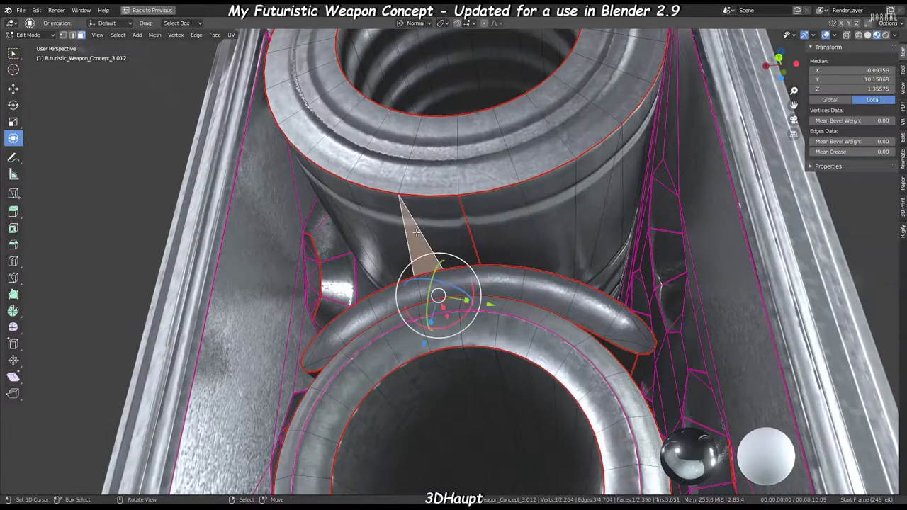
key("Tab")
scroll(454, 206, "down", 5)
scroll(475, 197, "up", 5)
middle_click_drag(474, 197, 474, 162)
key("Tab")
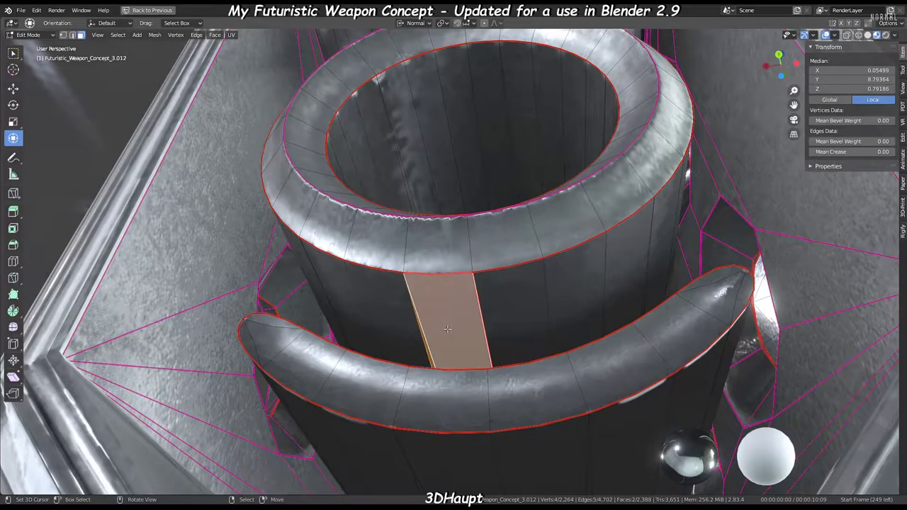
scroll(447, 329, "down", 3)
mouse_move(466, 209)
middle_mouse_down()
mouse_move(444, 243)
mouse_move(472, 183)
mouse_move(454, 234)
middle_mouse_up()
key("Tab")
scroll(443, 238, "down", 5)
scroll(462, 212, "up", 4)
left_click(463, 190)
key("Tab")
key("Tab")
left_click(456, 278)
mouse_move(456, 278)
middle_mouse_down()
mouse_move(474, 293)
mouse_move(618, 263)
middle_mouse_up()
scroll(617, 263, "up", 3)
left_click(558, 315)
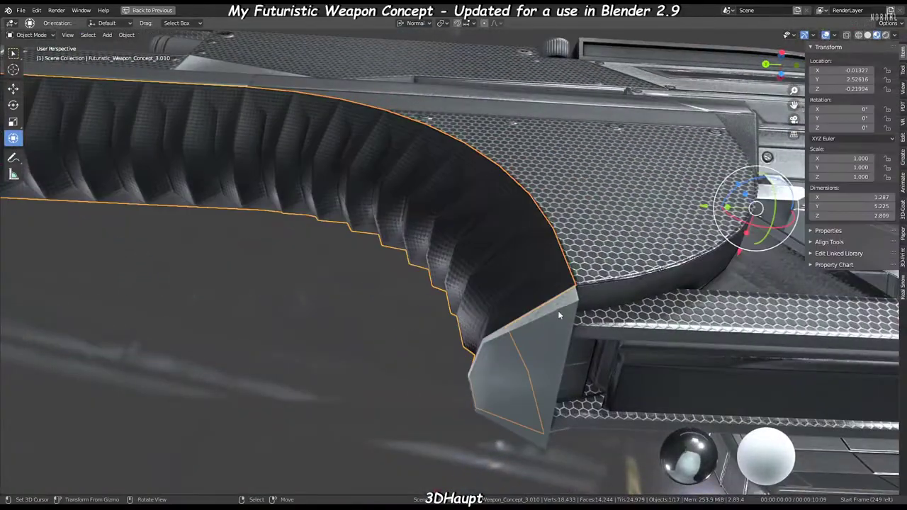
left_click(558, 312)
key("Tab")
middle_click_drag(558, 312, 401, 299)
mouse_move(460, 260)
middle_mouse_down()
mouse_move(526, 251)
mouse_move(490, 203)
mouse_move(398, 196)
middle_mouse_up()
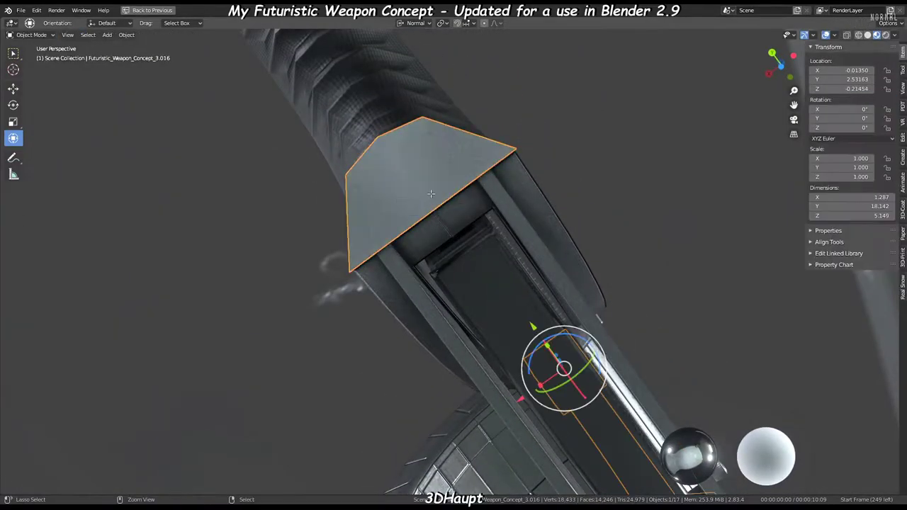
key("Tab")
mouse_move(460, 190)
middle_mouse_down()
mouse_move(444, 230)
mouse_move(465, 168)
mouse_move(399, 256)
mouse_move(401, 382)
mouse_move(419, 216)
mouse_move(493, 214)
mouse_move(336, 155)
mouse_move(434, 86)
mouse_move(363, 175)
middle_mouse_up()
scroll(465, 167, "up", 5)
scroll(465, 167, "down", 5)
key("Tab")
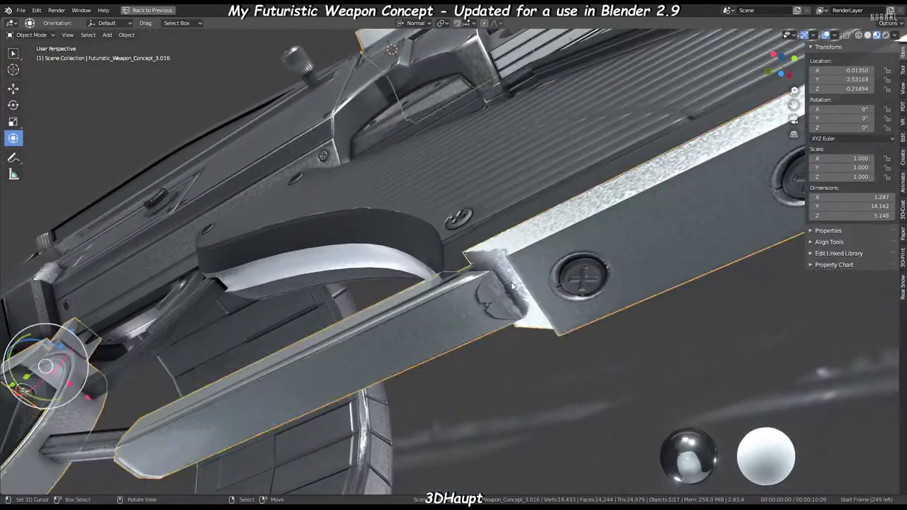
left_click(442, 316)
middle_click_drag(442, 317, 412, 162)
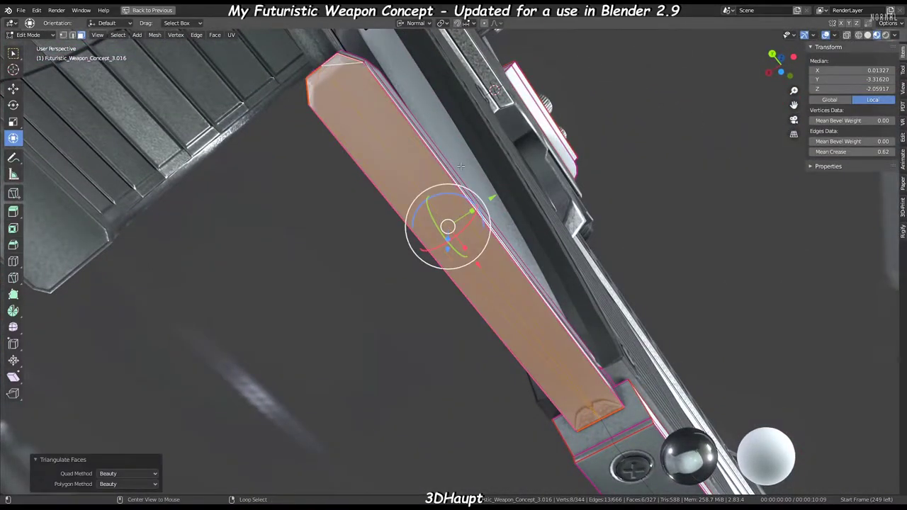
key("ctrl+z")
mouse_move(461, 166)
middle_mouse_down()
mouse_move(423, 172)
mouse_move(475, 219)
middle_mouse_up()
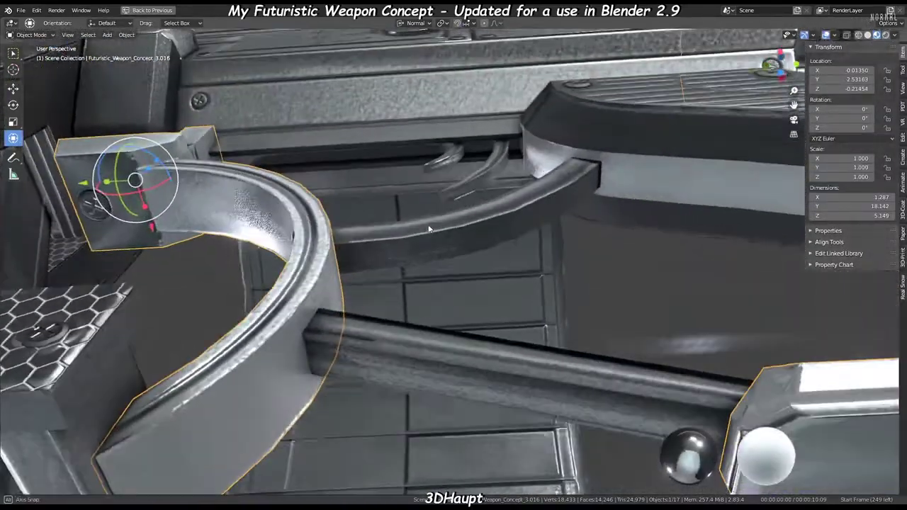
middle_click_drag(428, 229, 432, 305)
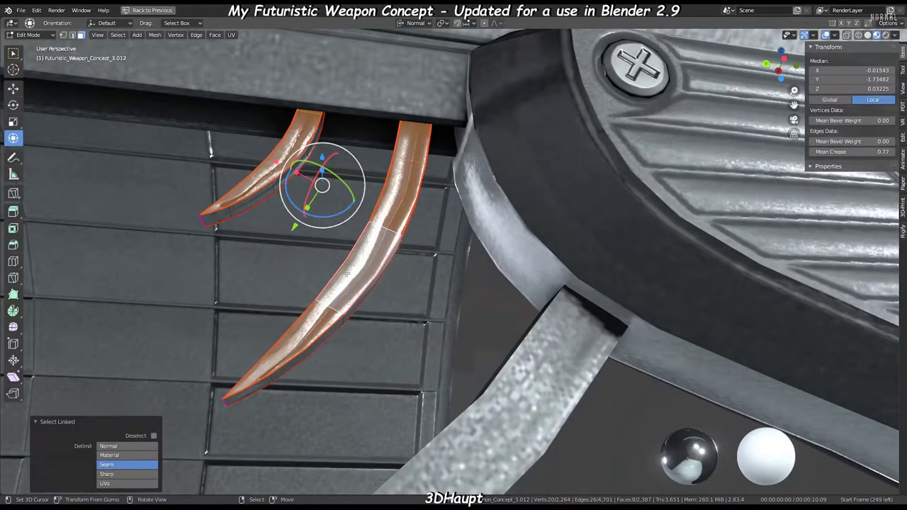
middle_click_drag(346, 273, 458, 285)
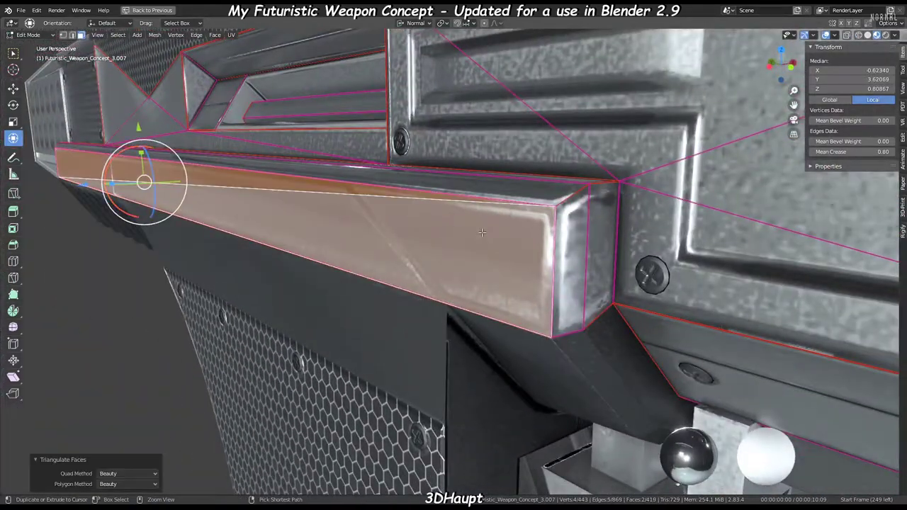
middle_click_drag(482, 232, 448, 211)
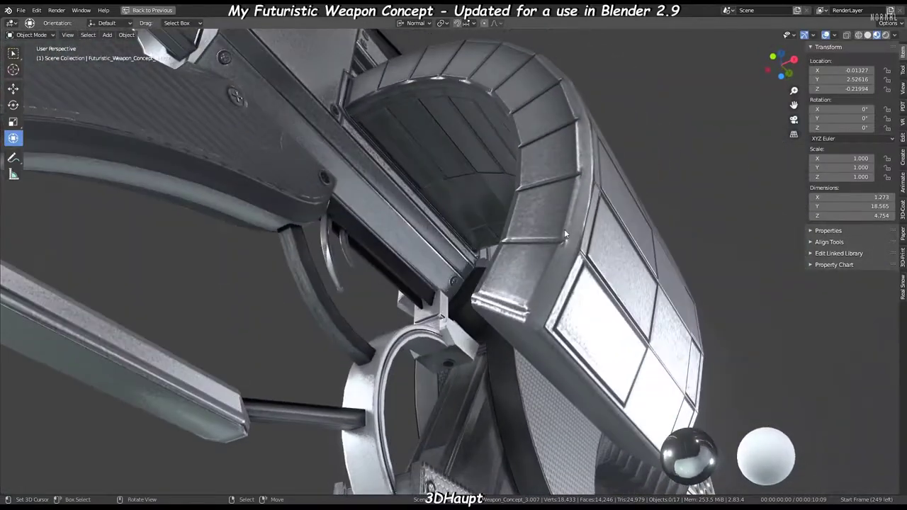
key("ctrl+t")
middle_click_drag(644, 146, 564, 190)
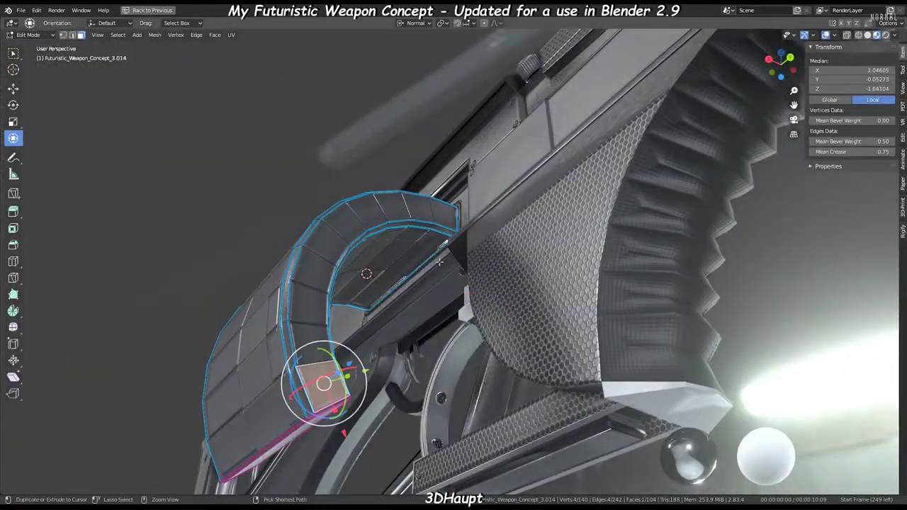
- Select the chain of faces along the curved outer strip of arch part 3.014
left_click(439, 262, "ctrl")
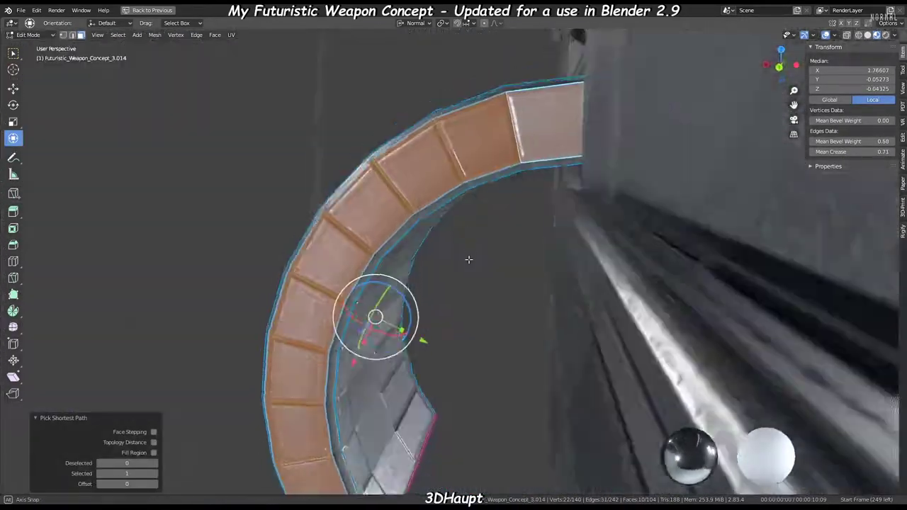
mouse_move(440, 262)
middle_mouse_down()
mouse_move(511, 165)
mouse_move(490, 155)
middle_mouse_up()
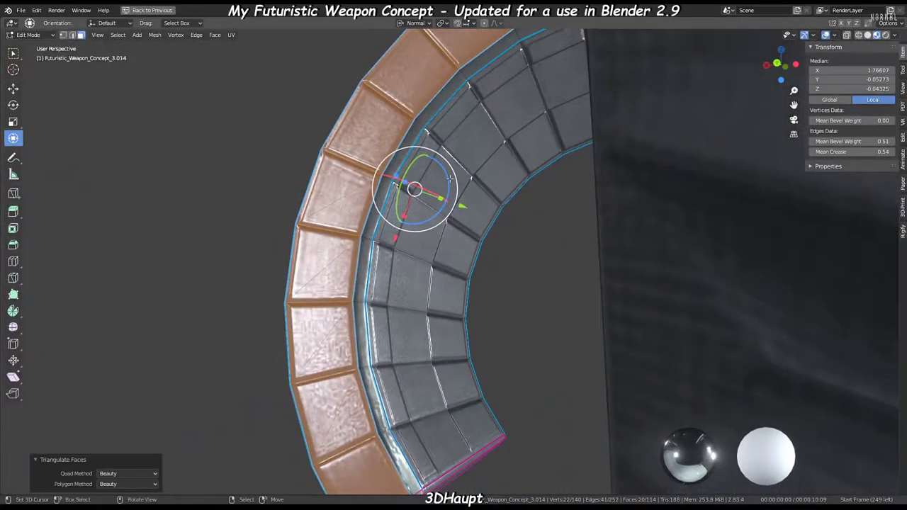
middle_click_drag(449, 178, 376, 306)
scroll(454, 256, "up", 2)
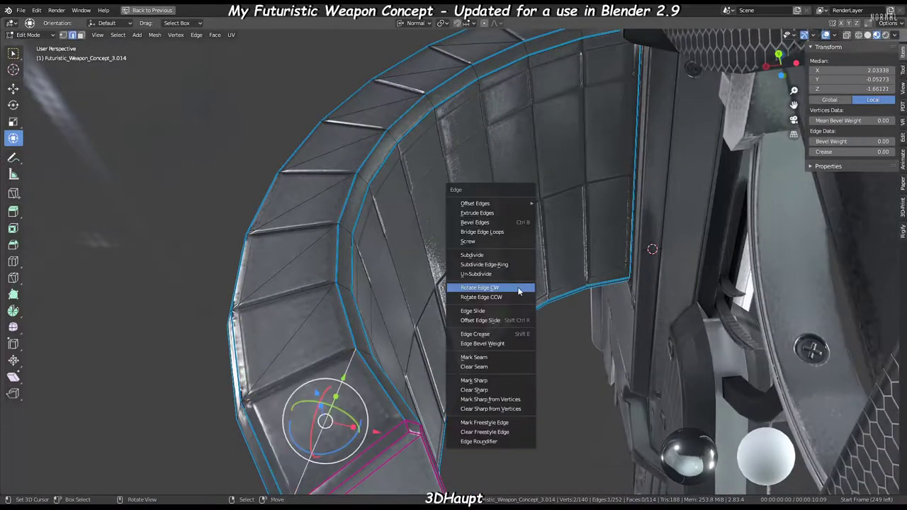
mouse_move(518, 287)
middle_mouse_down()
mouse_move(419, 276)
mouse_move(624, 88)
middle_mouse_up()
- Rotate the strip's triangulated edges clockwise and check the result
key("ctrl+e")
left_click(468, 202)
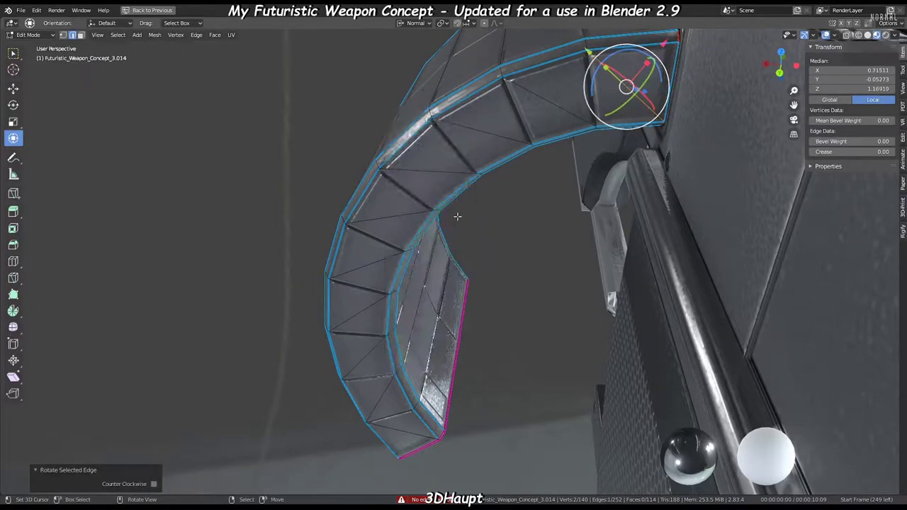
mouse_move(468, 202)
middle_mouse_down()
mouse_move(502, 156)
mouse_move(580, 207)
middle_mouse_up()
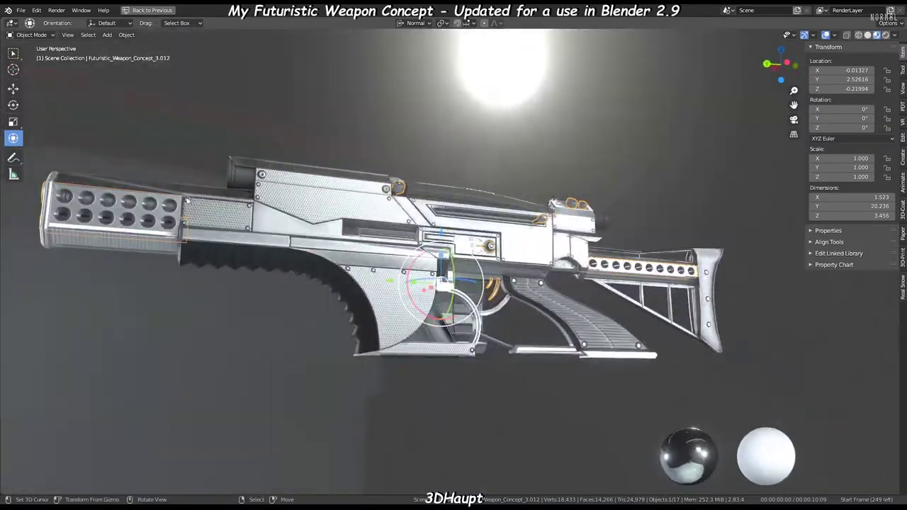
- Raise the material's Clearcoat to 1.000
scroll(338, 126, "up", 3)
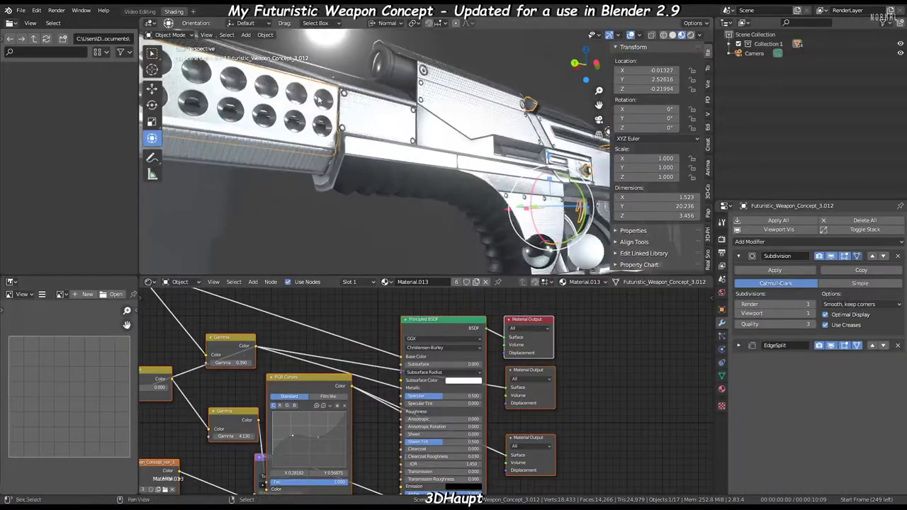
scroll(338, 126, "up", 4)
scroll(333, 358, "up", 3)
scroll(333, 358, "up", 3)
left_click_drag(333, 358, 489, 354)
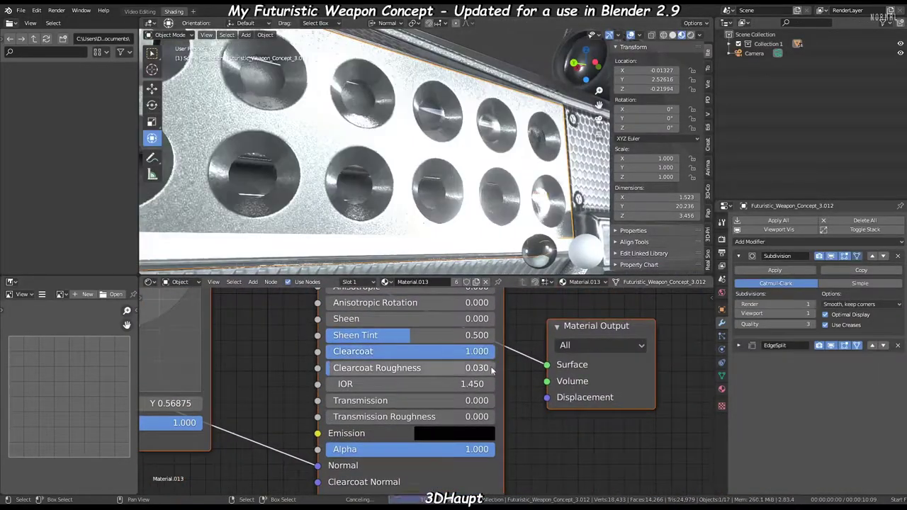
mouse_move(369, 163)
middle_mouse_down()
mouse_move(404, 148)
mouse_move(358, 152)
mouse_move(333, 168)
mouse_move(397, 233)
middle_mouse_up()
- Enter Edit Mode on the weapon body and connect the Normal Map node to Clearcoat Normal
key("Tab")
key("Tab")
middle_click_drag(460, 359, 462, 321)
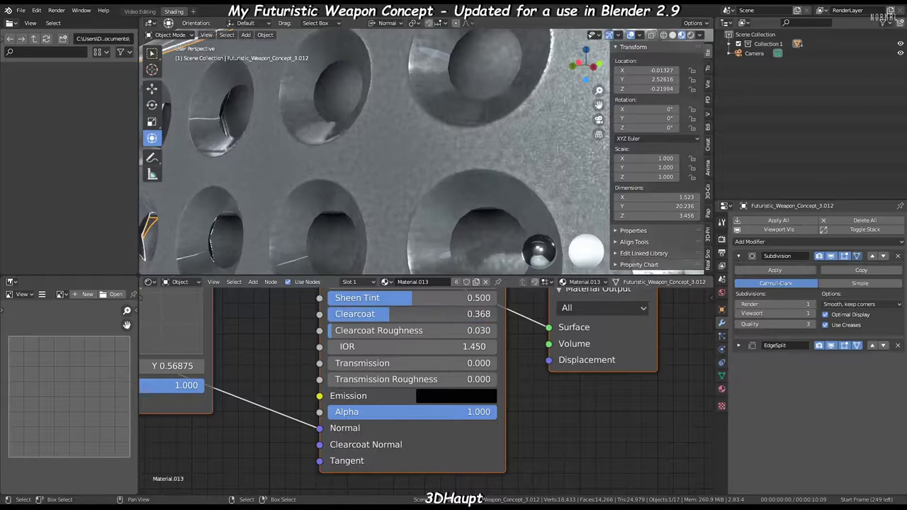
scroll(345, 334, "down", 3)
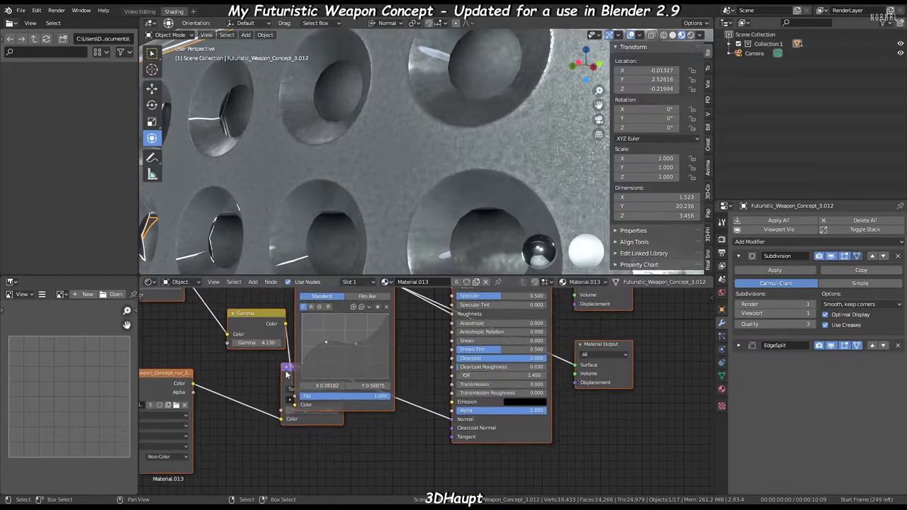
left_click(274, 443)
scroll(294, 420, "up", 3)
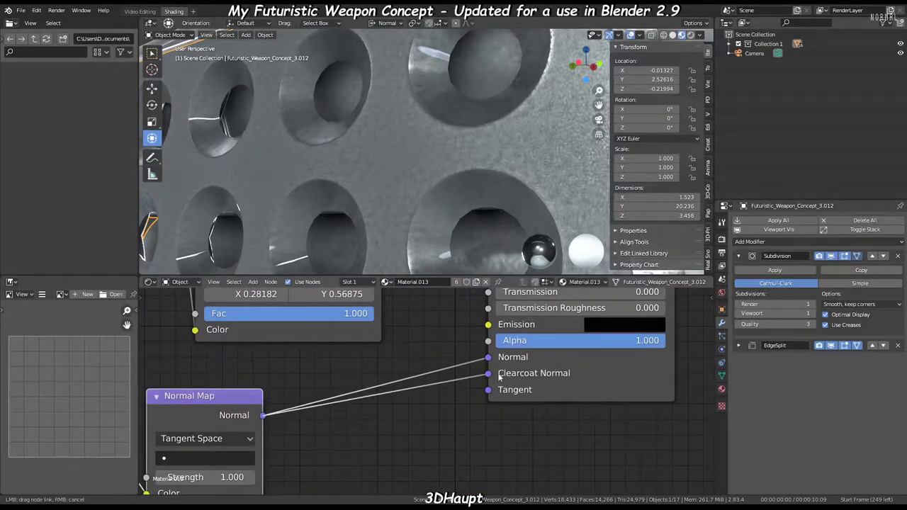
left_click_drag(500, 377, 496, 374)
- Reduce the material's clearcoat amount toward zero
middle_click_drag(457, 153, 539, 163)
middle_click_drag(634, 292, 560, 376)
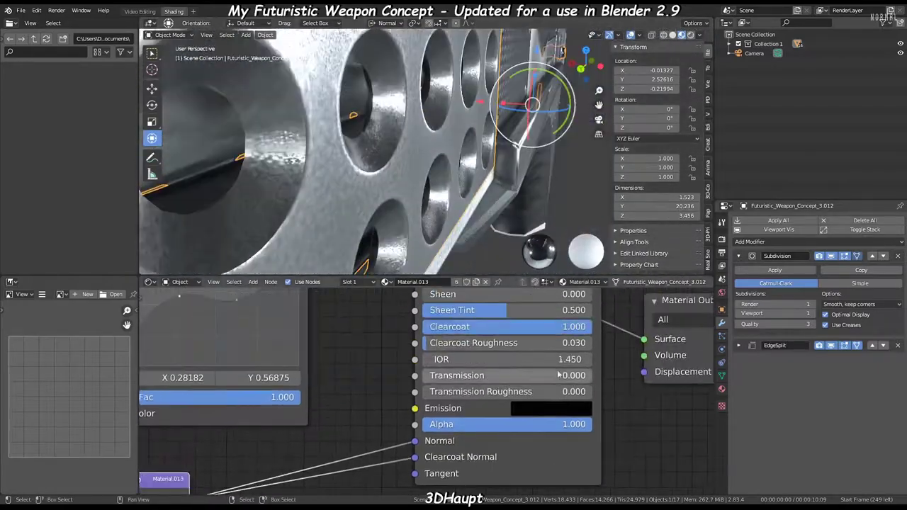
left_click_drag(496, 326, 453, 327)
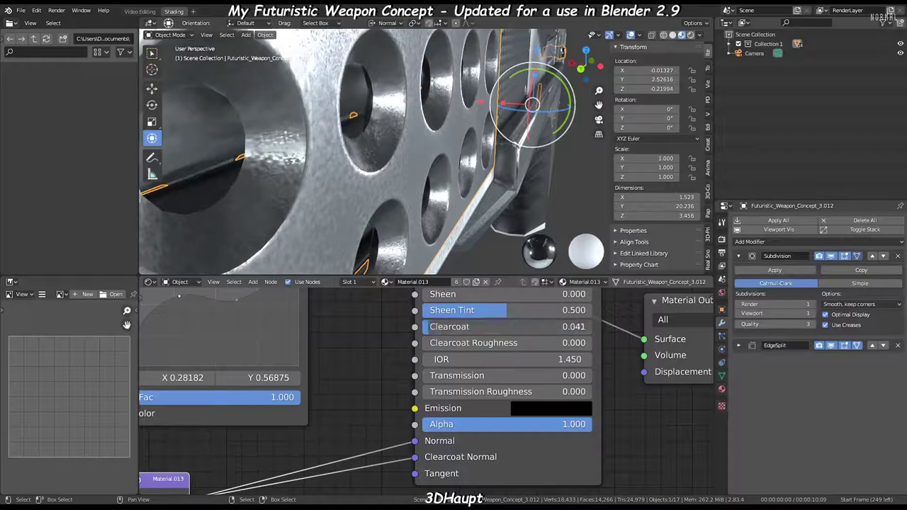
scroll(376, 156, "down", 5)
- Move the Normal Map node up and left, then view the holes from a new angle
middle_click_drag(375, 156, 425, 142)
scroll(451, 385, "down", 2)
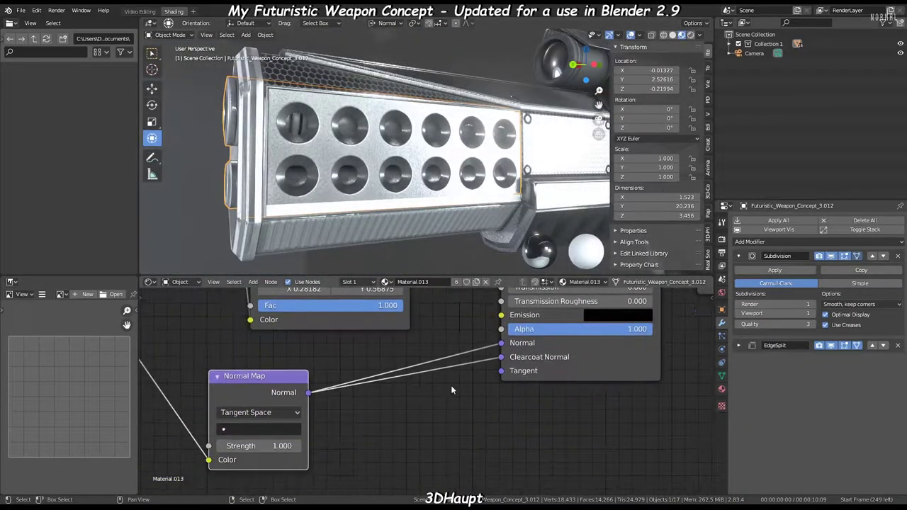
middle_click_drag(451, 385, 449, 432)
left_click_drag(369, 412, 327, 320)
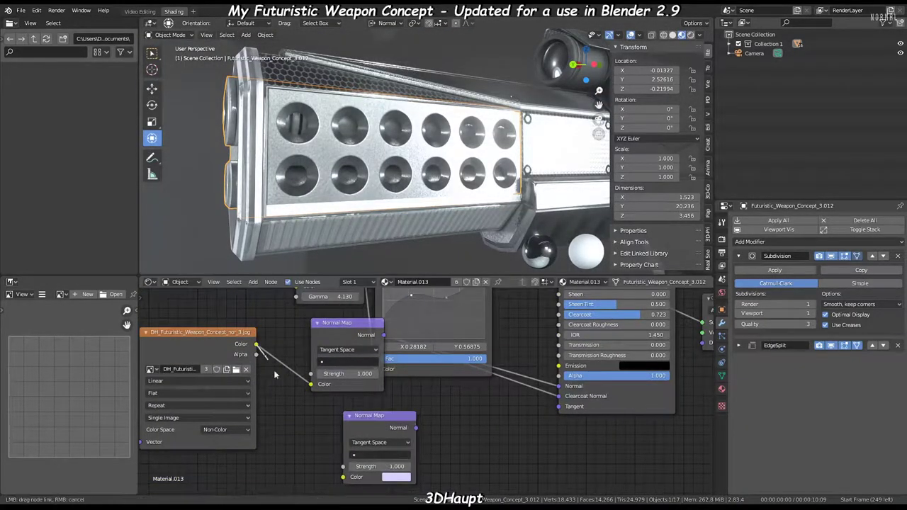
scroll(376, 156, "up", 5)
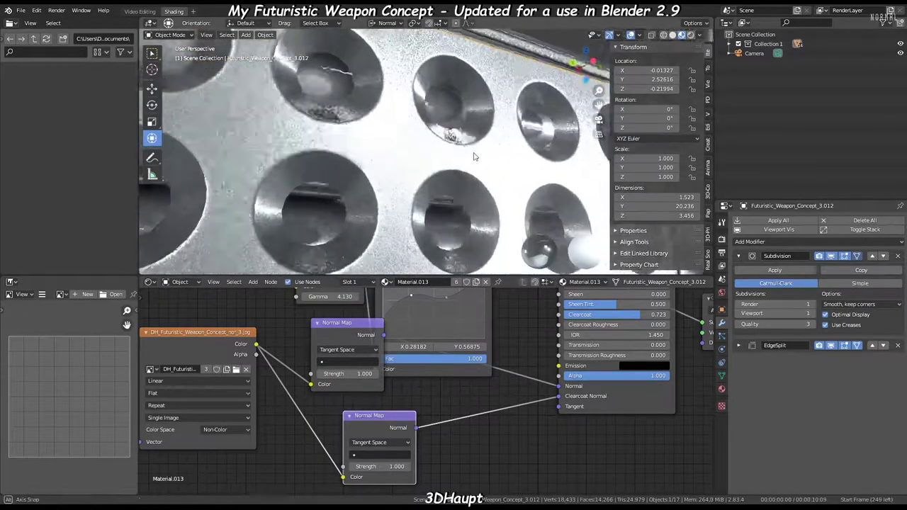
scroll(425, 401, "up", 2)
scroll(425, 177, "up", 2)
middle_click_drag(426, 177, 423, 201)
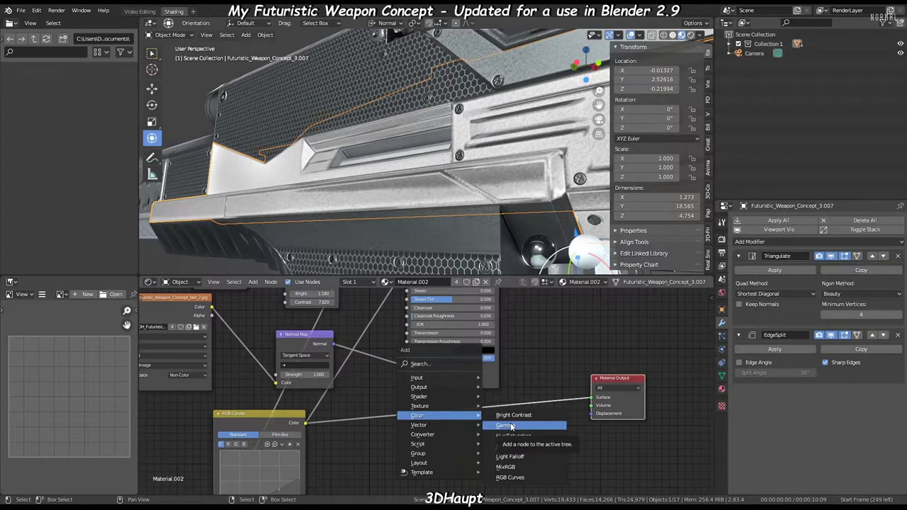
- Insert a Gamma node of 0.870 before the Material Output and make that output active
left_click_drag(440, 426, 383, 411)
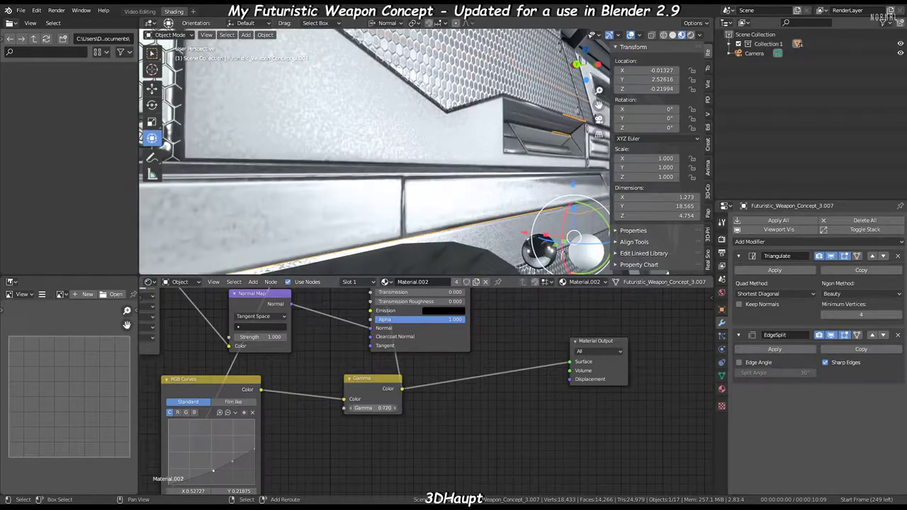
left_click_drag(369, 408, 382, 409)
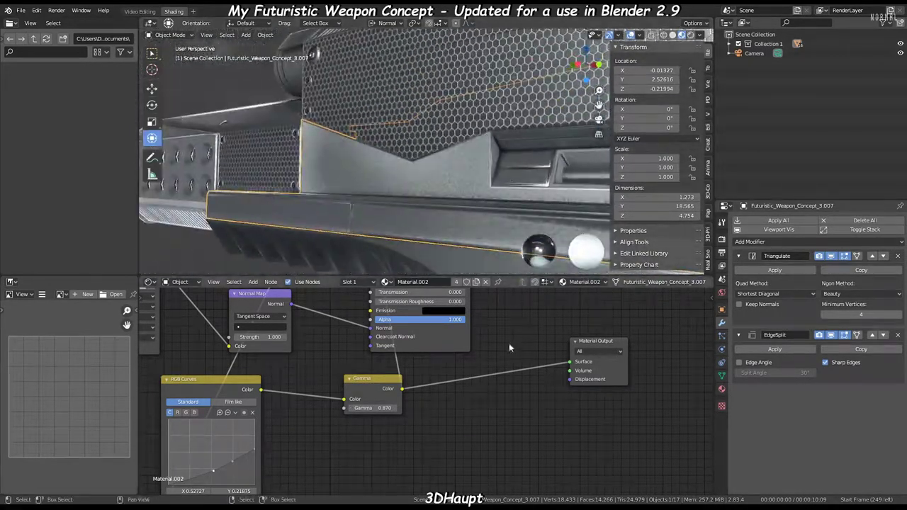
left_click(557, 397)
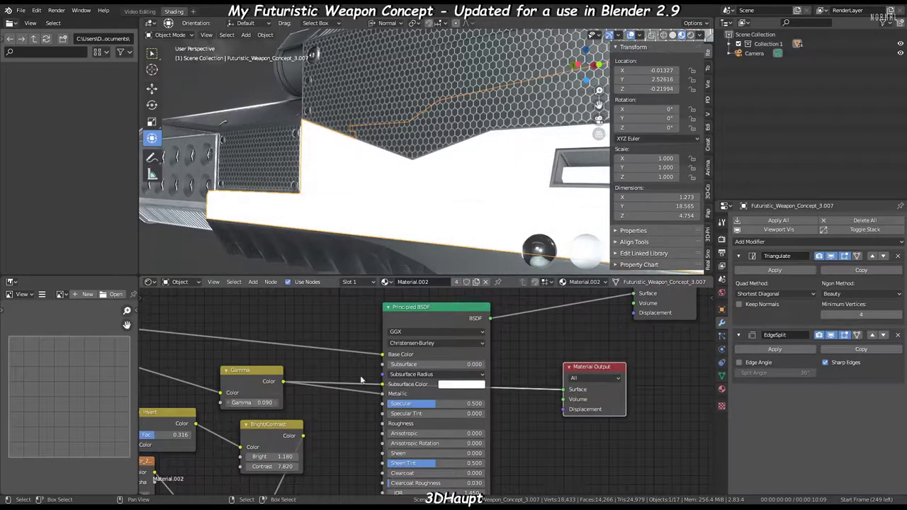
- Confirm the part's slight nudge and start adding a Mix node
scroll(360, 381, "down", 2)
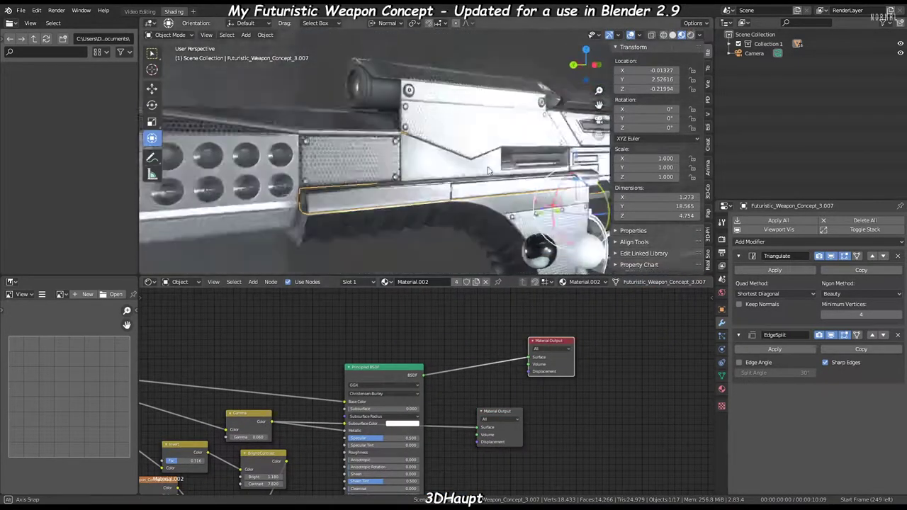
middle_click_drag(426, 157, 434, 153)
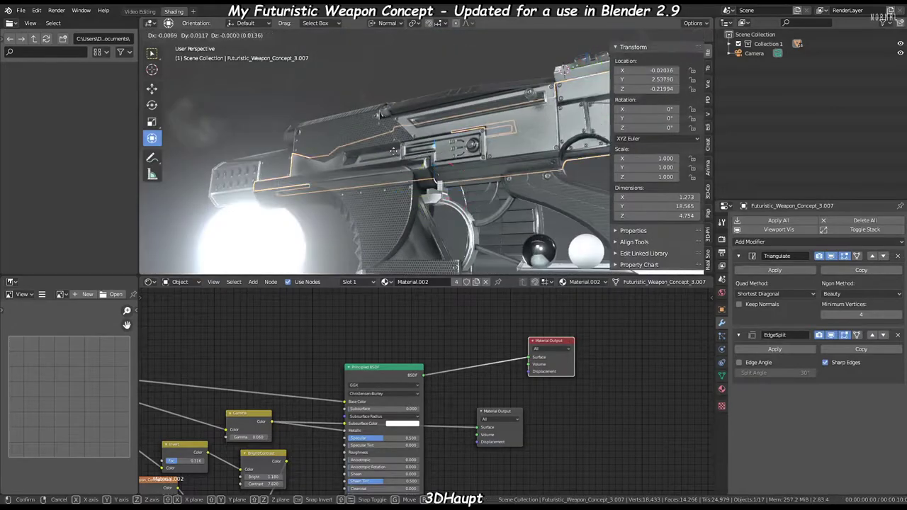
left_click(395, 151)
key("shift+a")
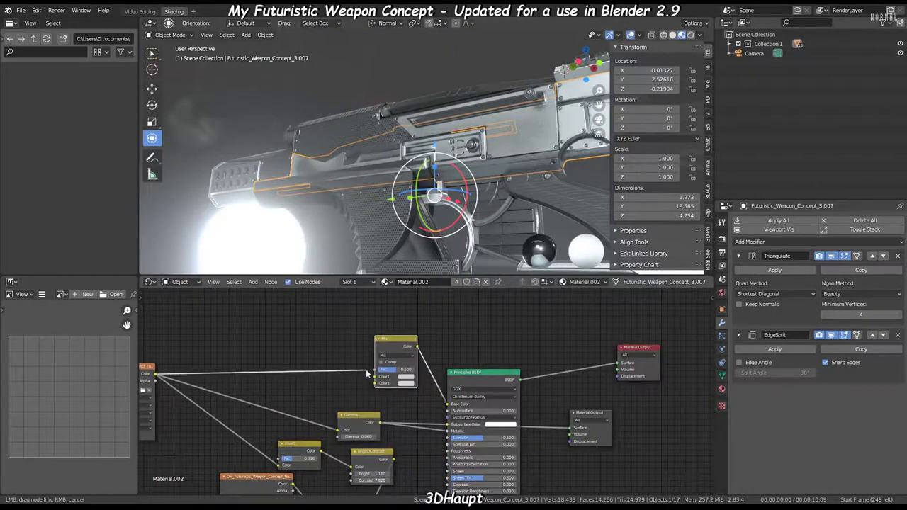
- Link the texture colour to the Mix node's Fac and set Color2 to a mid grey
left_click_drag(367, 374, 375, 369)
middle_click_drag(334, 177, 305, 162)
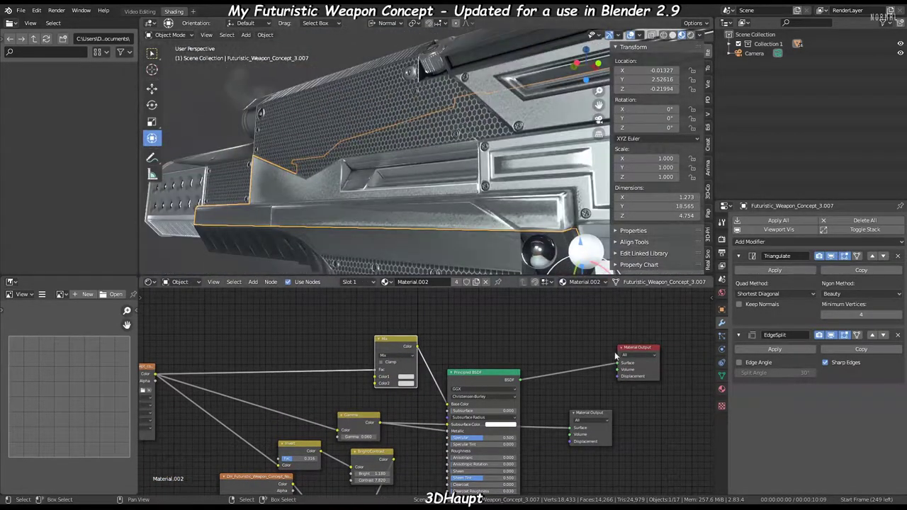
left_click_drag(450, 310, 451, 342)
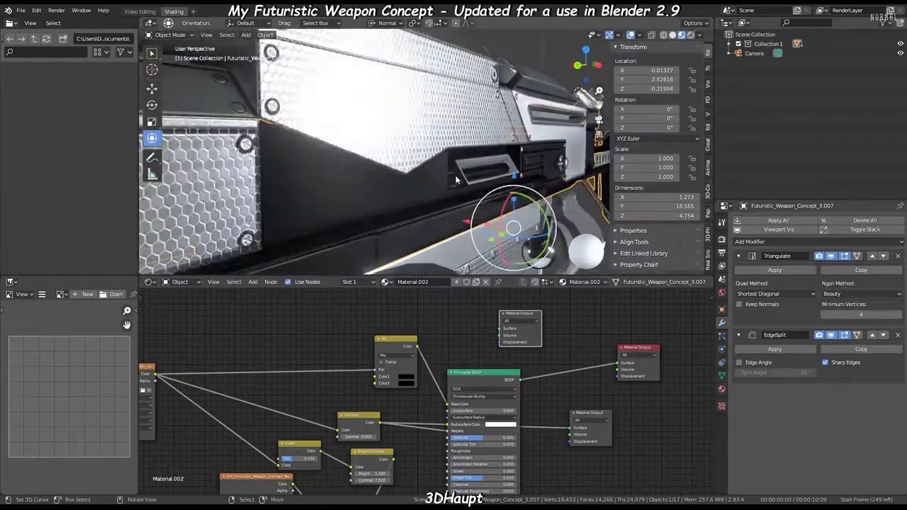
scroll(413, 382, "up", 2)
scroll(413, 381, "up", 1)
left_click(401, 379)
left_click_drag(467, 304, 468, 270)
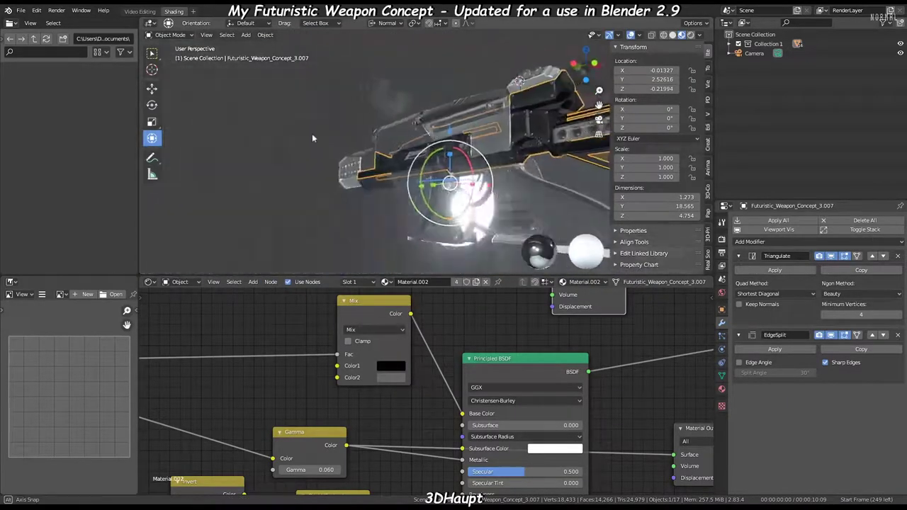
- Lighten the Mix node's Color1 from black to a slightly darker grey
middle_click_drag(374, 172, 465, 179)
left_click(389, 370)
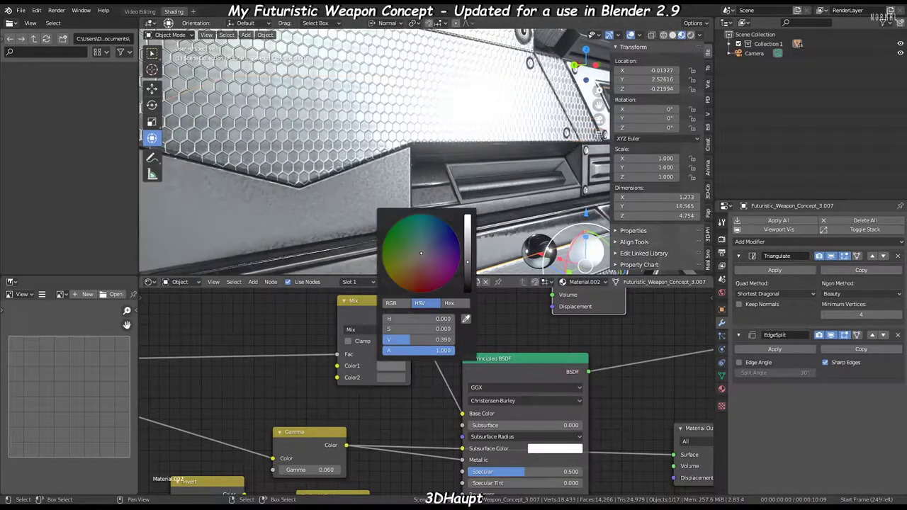
left_click_drag(467, 244, 467, 259)
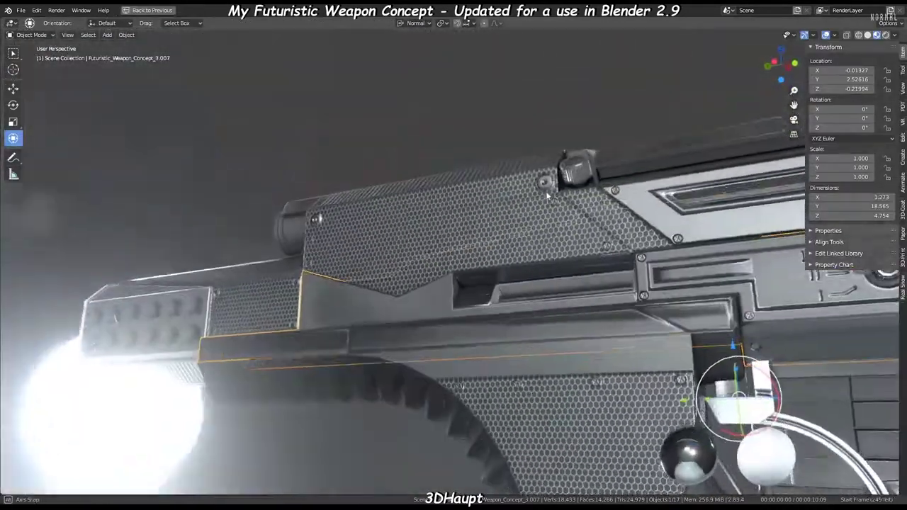
middle_click_drag(548, 197, 513, 166)
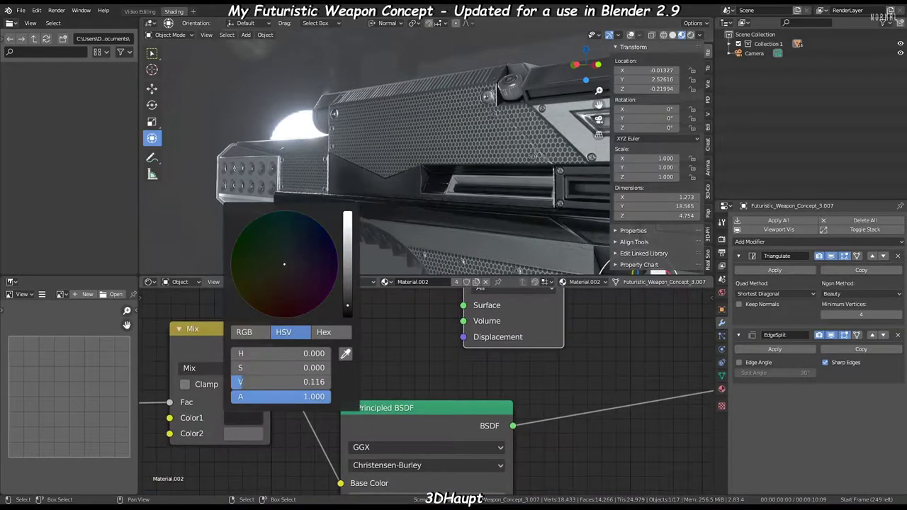
left_click(248, 435)
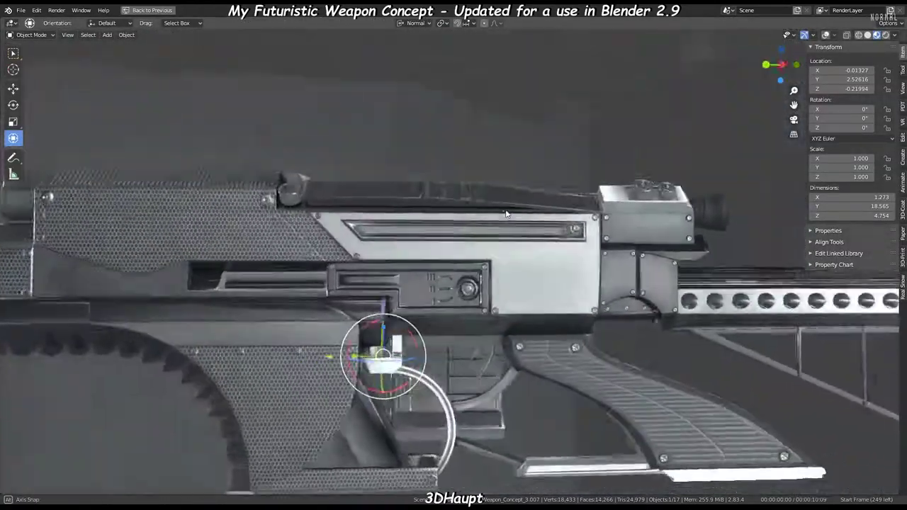
- Rework the Mix colours, settling Color1 on light grey and Color2 on dark grey
key("ctrl+space")
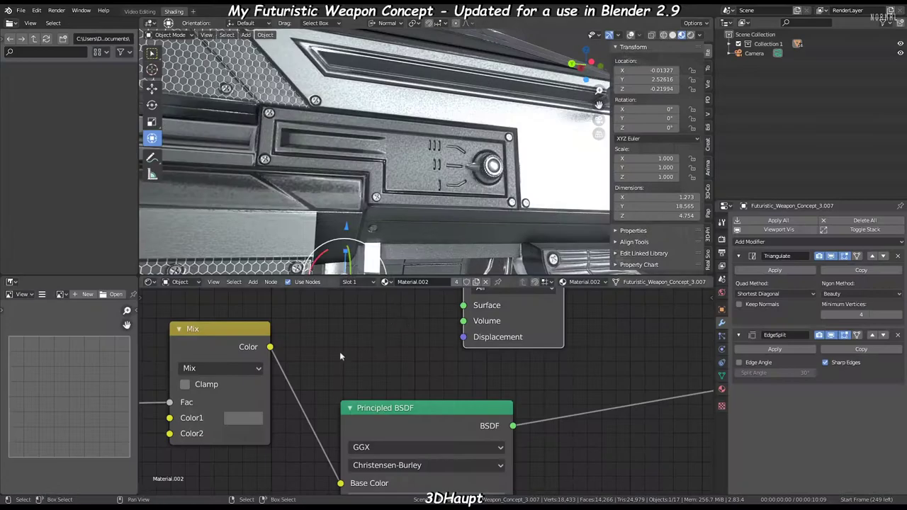
middle_click_drag(339, 357, 427, 326)
left_click(330, 388)
mouse_move(368, 367)
left_mouse_down()
mouse_move(386, 368)
mouse_move(326, 352)
left_mouse_up()
left_click(327, 388)
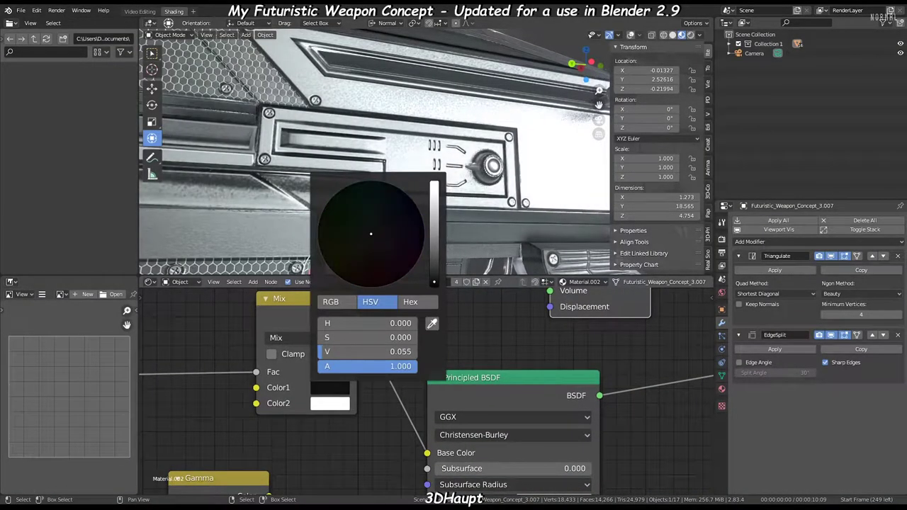
middle_click_drag(270, 208, 264, 219)
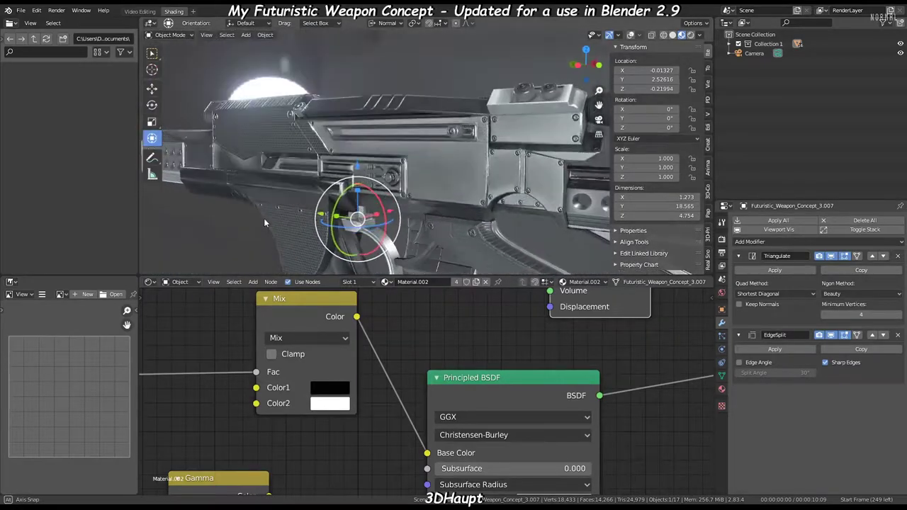
left_click(329, 403)
mouse_move(411, 367)
left_mouse_down()
mouse_move(358, 368)
mouse_move(381, 367)
left_mouse_up()
left_click(328, 388)
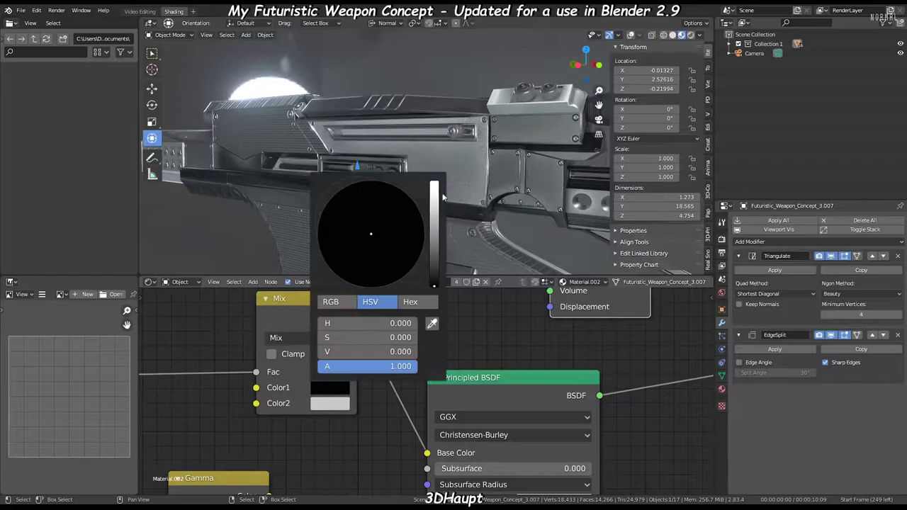
mouse_move(333, 351)
left_mouse_down()
mouse_move(406, 351)
mouse_move(344, 367)
left_mouse_up()
left_click(330, 403)
left_click(329, 388)
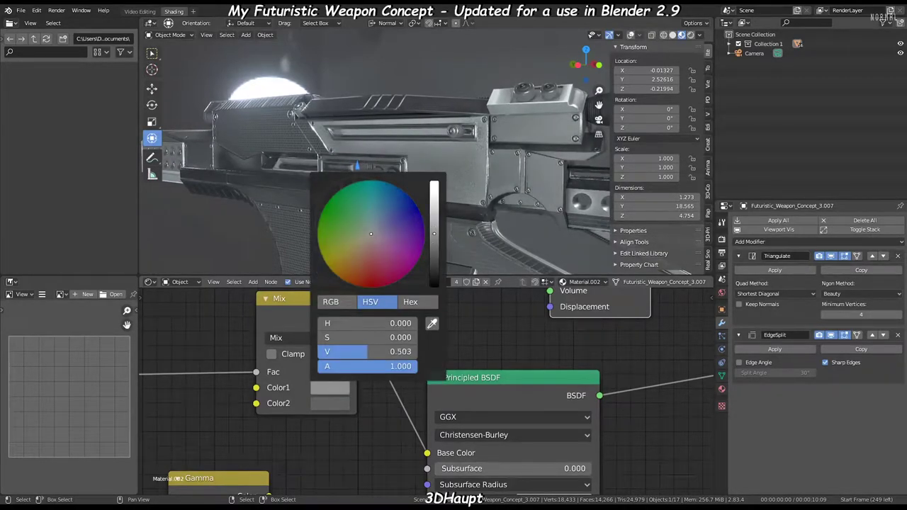
- Inspect the gun's shading from below in an enlarged 3D view
key("ctrl+space")
mouse_move(450, 177)
middle_mouse_down()
mouse_move(606, 203)
mouse_move(459, 239)
middle_mouse_up()
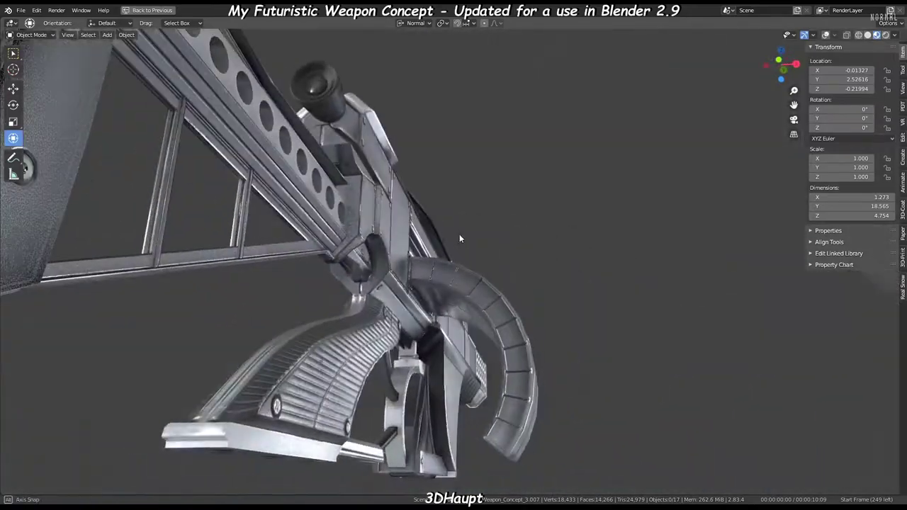
mouse_move(211, 430)
middle_mouse_down()
mouse_move(423, 305)
mouse_move(400, 257)
mouse_move(456, 246)
mouse_move(515, 282)
middle_mouse_up()
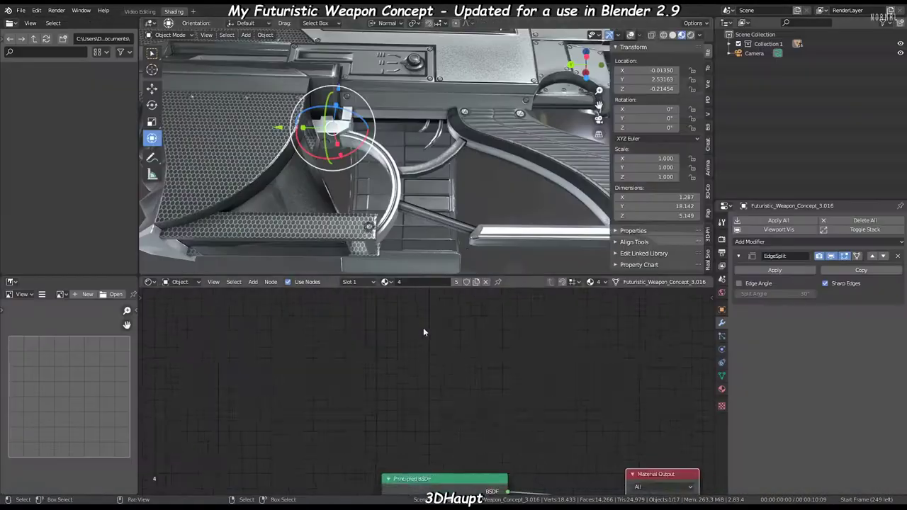
- Add a new Mix node to part 3.016's material with Color1 white and Color2 black
key("shift+a")
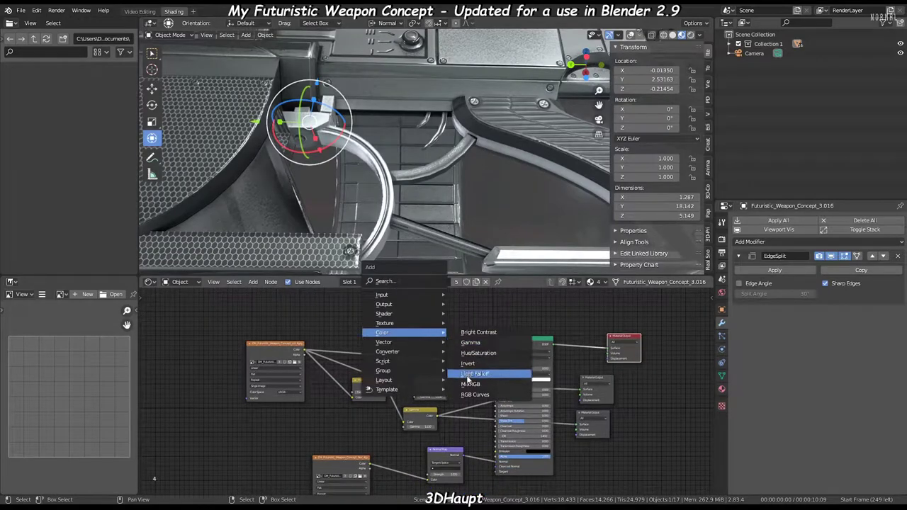
left_click(421, 333)
scroll(416, 347, "up", 3)
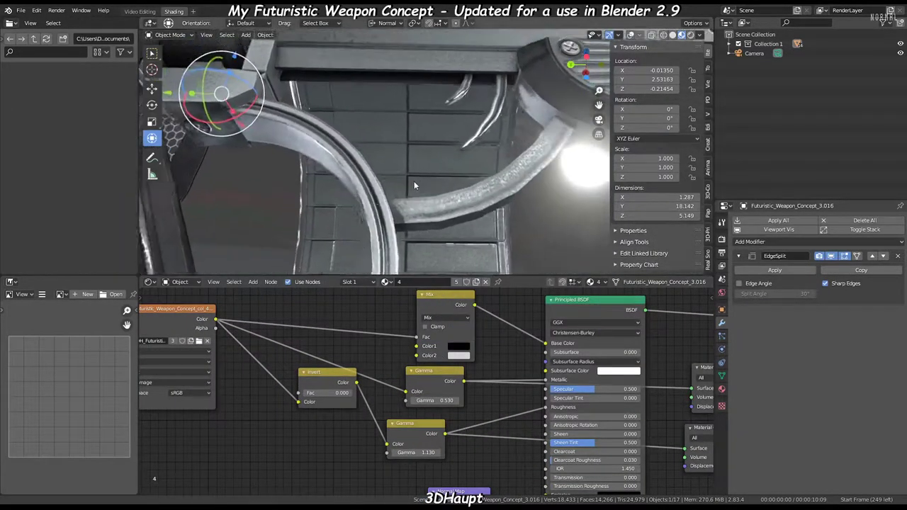
left_click(458, 355)
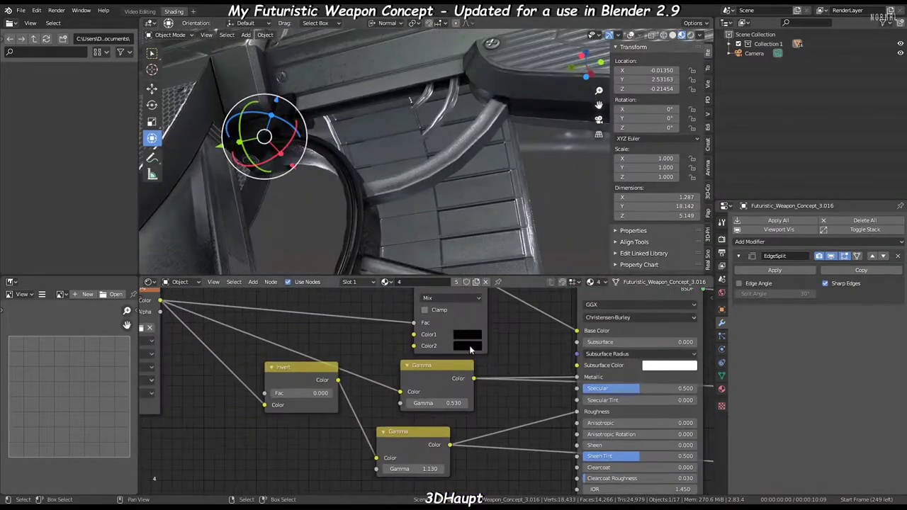
left_click(467, 335)
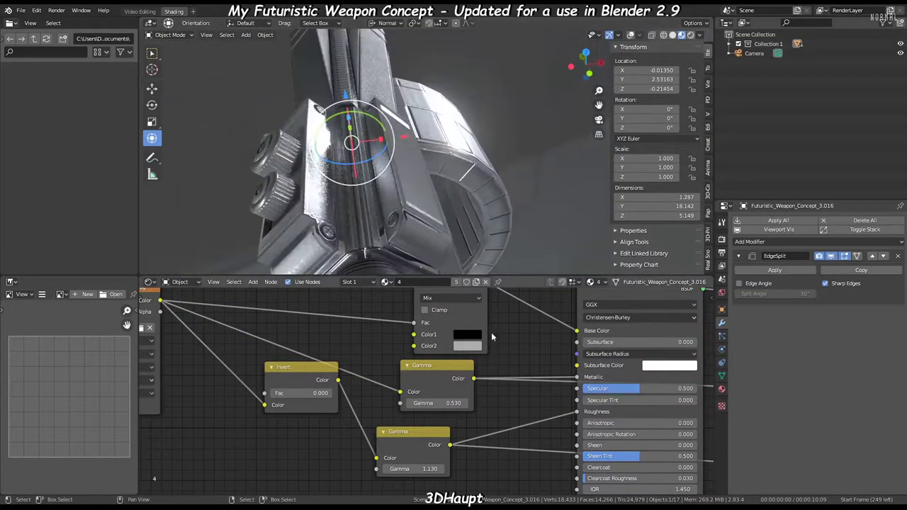
left_click(472, 335)
mouse_move(543, 237)
left_mouse_down()
mouse_move(543, 222)
mouse_move(544, 271)
left_mouse_up()
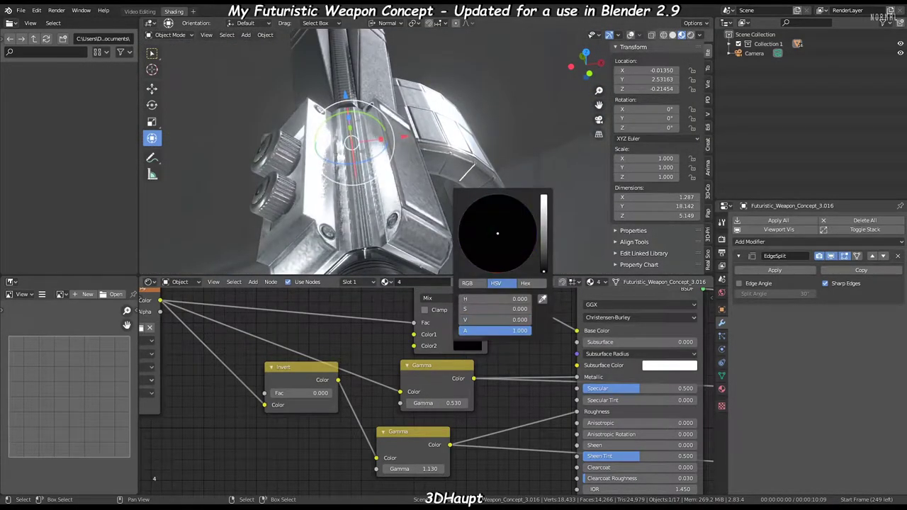
middle_click_drag(431, 151, 440, 136)
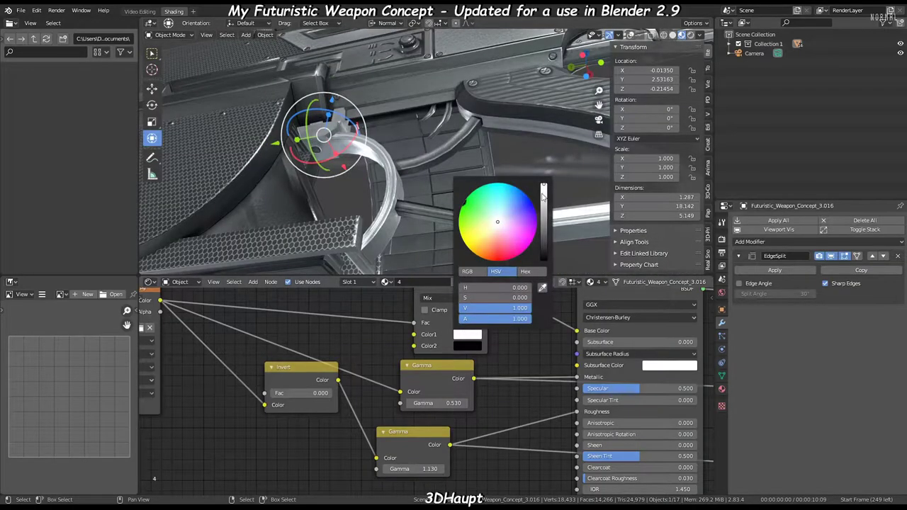
key("ctrl+alt+space")
mouse_move(435, 171)
middle_mouse_down()
mouse_move(640, 244)
mouse_move(196, 231)
mouse_move(472, 227)
middle_mouse_up()
- Add a new light, make it a Point light, and move it along Y to the barrel tip
key("shift+a")
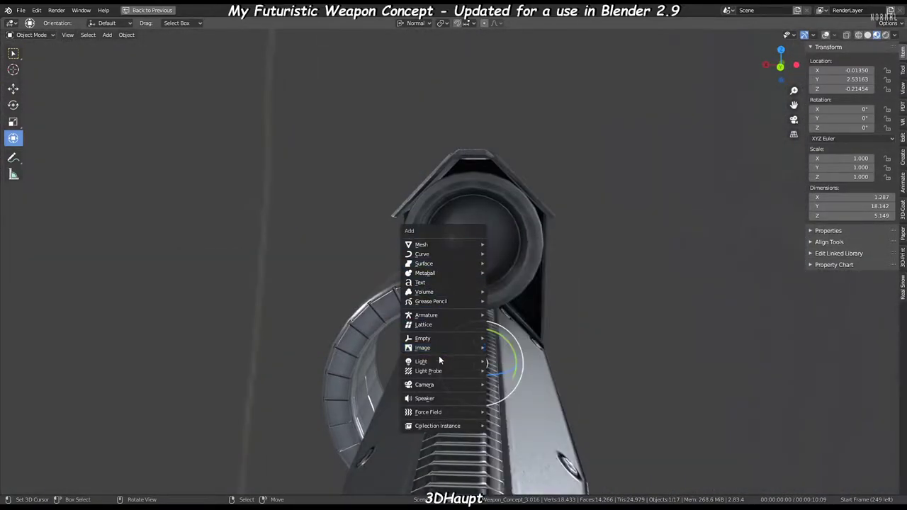
left_click(510, 374)
middle_click_drag(183, 163, 389, 285)
key("g")
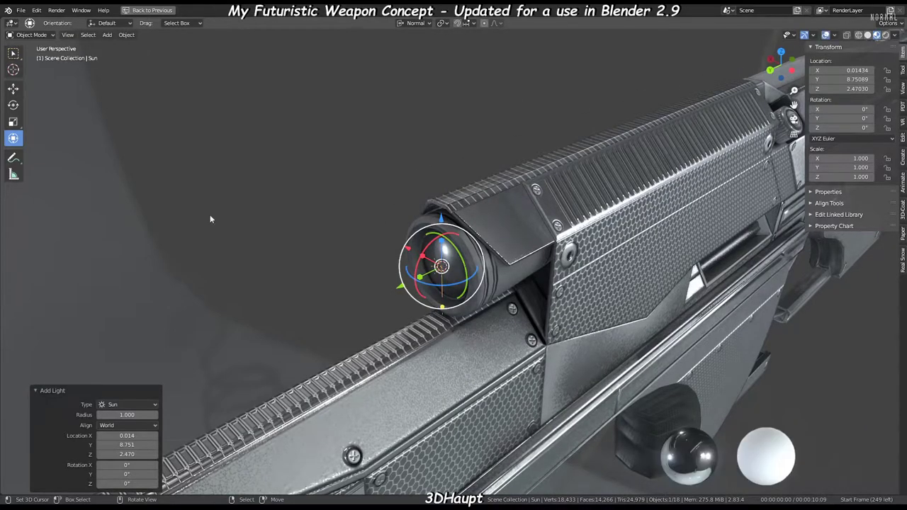
key("Delete")
mouse_move(210, 219)
middle_mouse_down()
mouse_move(434, 280)
mouse_move(615, 248)
middle_mouse_up()
key("shift+a")
left_click(531, 260)
key("g")
key("y")
left_click(409, 282)
- Colour the light orange at about 177.5 power and slide it along Y into the muzzle
key("ctrl+Page_Down")
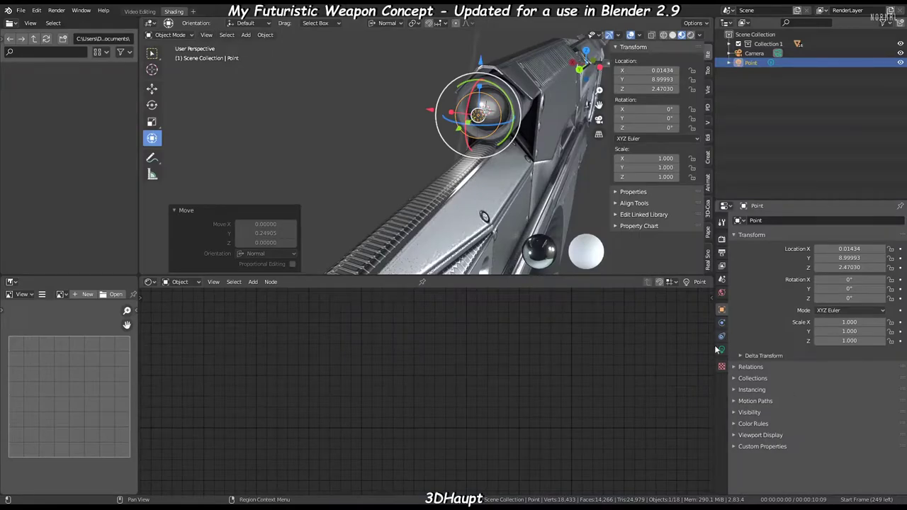
left_click(719, 349)
left_click(878, 273)
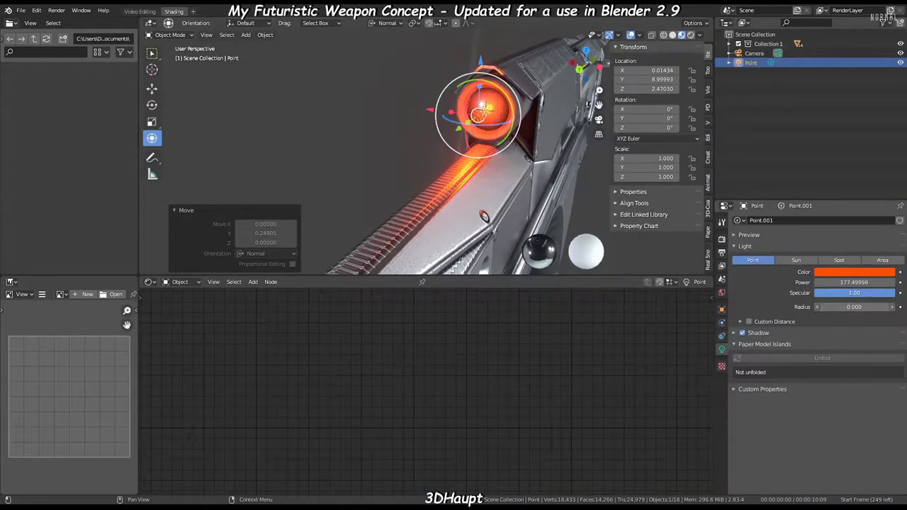
key("ctrl+space")
key("KP_Decimal")
key("g")
key("y")
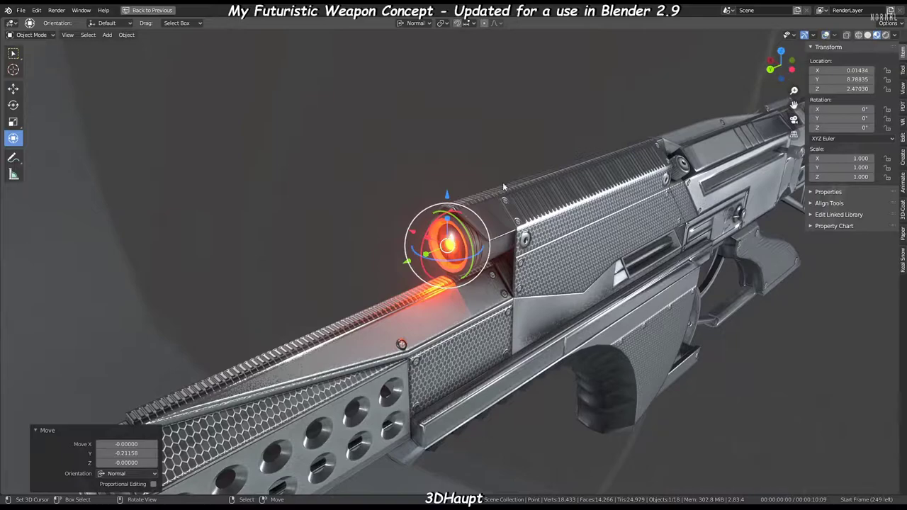
- Restore viewport overlays, view the glowing light, and select every object
left_click(826, 35)
middle_click_drag(409, 167, 392, 316)
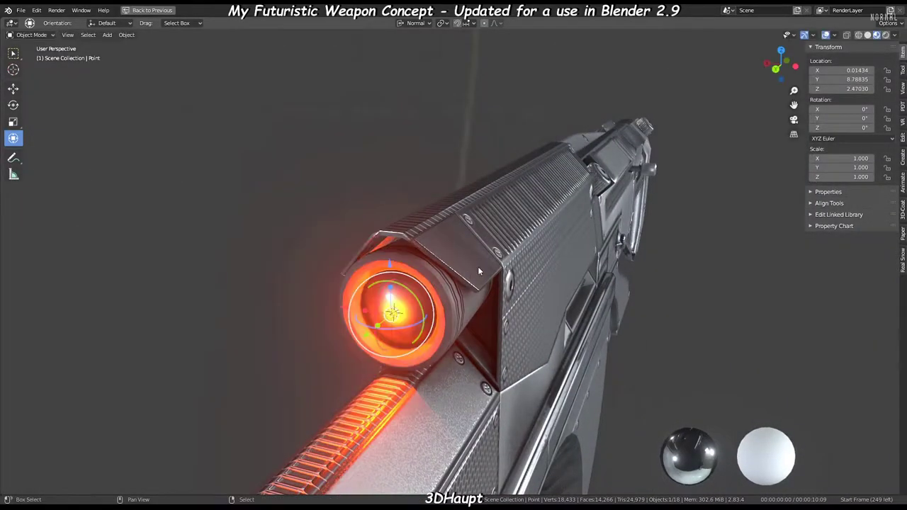
key("shift+g")
left_click(454, 267)
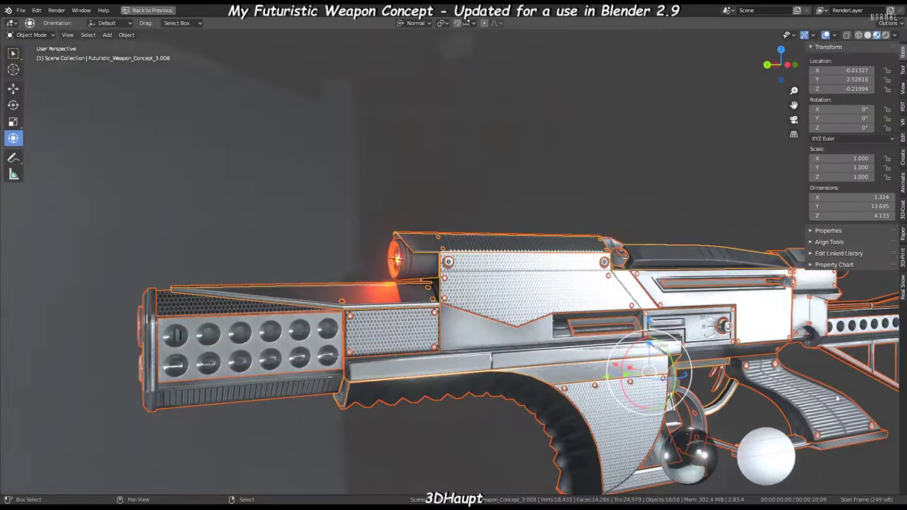
- Set the grip's origin to the 3D cursor and frame the whole gun
left_click(800, 390)
key("Tab")
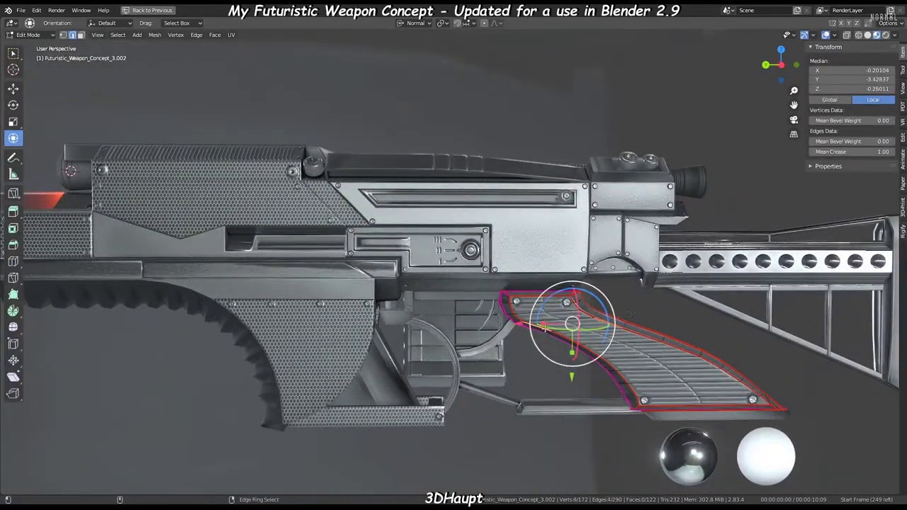
mouse_move(544, 328)
middle_mouse_down()
mouse_move(488, 299)
mouse_move(422, 353)
mouse_move(384, 252)
mouse_move(560, 199)
mouse_move(380, 190)
mouse_move(415, 229)
mouse_move(454, 213)
mouse_move(425, 206)
middle_mouse_up()
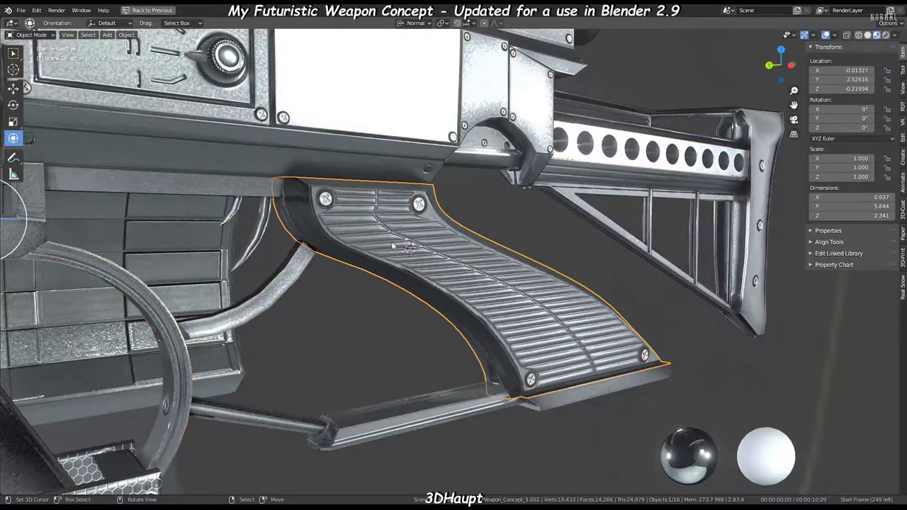
left_click(126, 35)
left_click(245, 76)
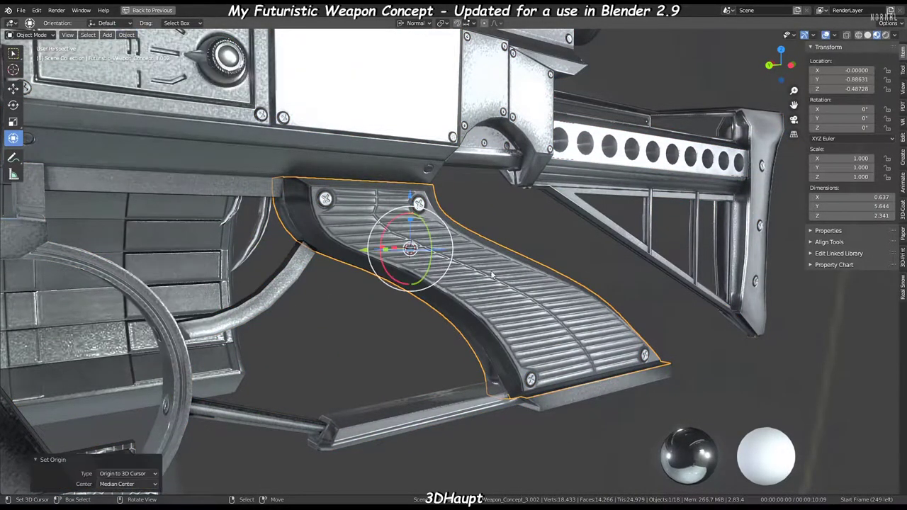
key("Home")
left_click(326, 115)
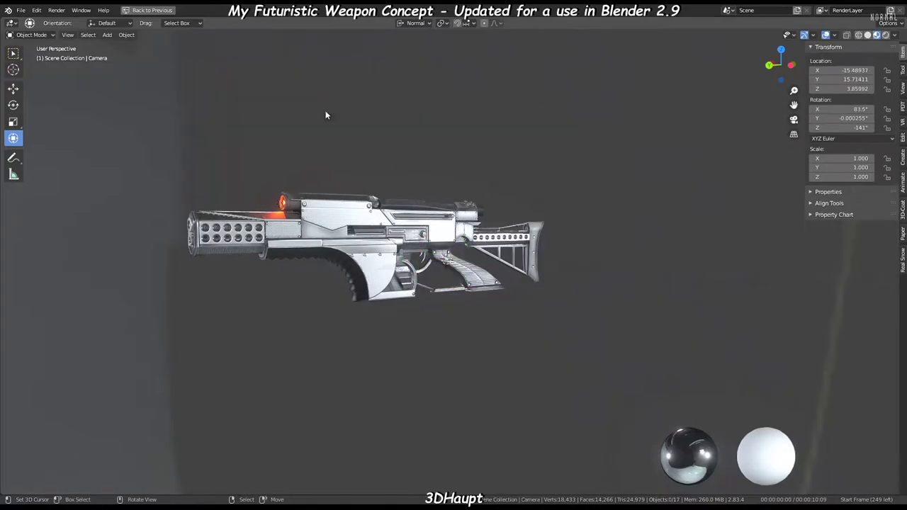
- Select the other gun parts around grip 3.002 and clear the gun's location to 0, 0, 0
left_click(486, 259)
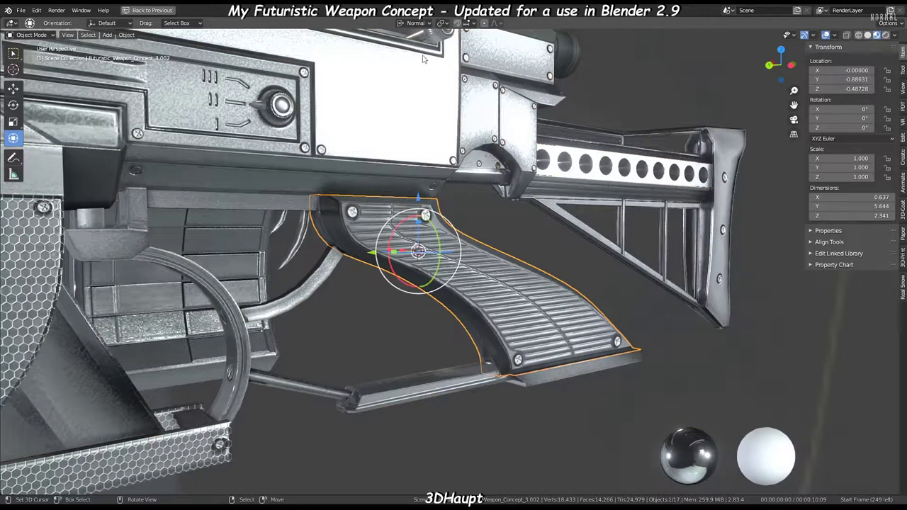
key("ctrl+i")
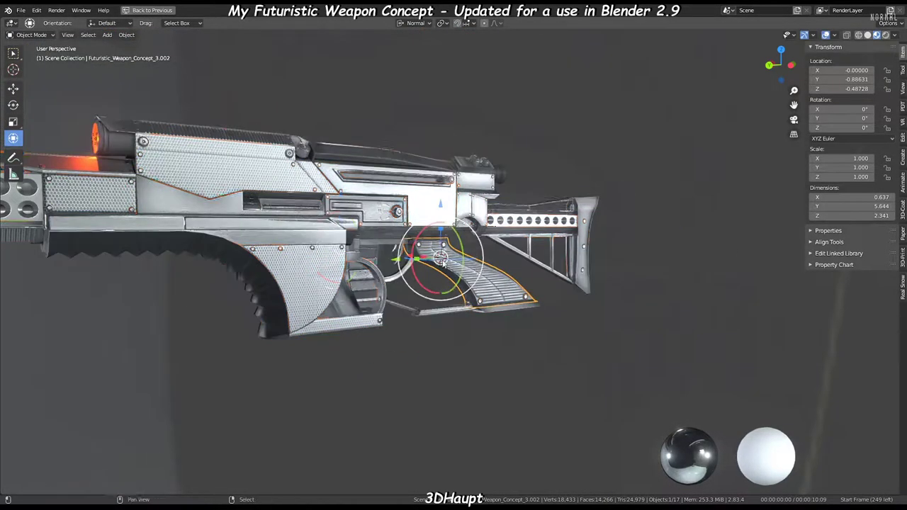
mouse_move(480, 278)
middle_mouse_down()
mouse_move(490, 198)
mouse_move(487, 209)
middle_mouse_up()
key("alt+g")
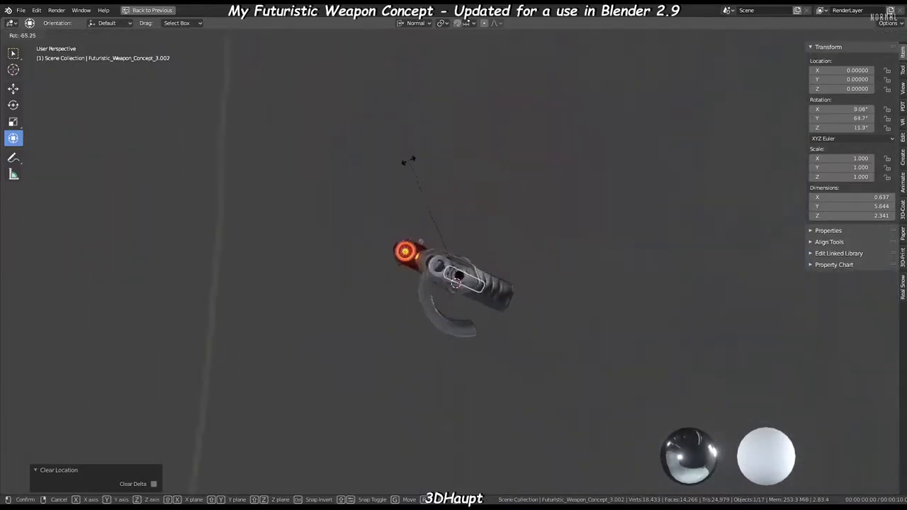
- Cancel the accidental rotation and set the viewport World Strength to 0
key("Escape")
left_click(888, 36)
left_click_drag(854, 144, 773, 144)
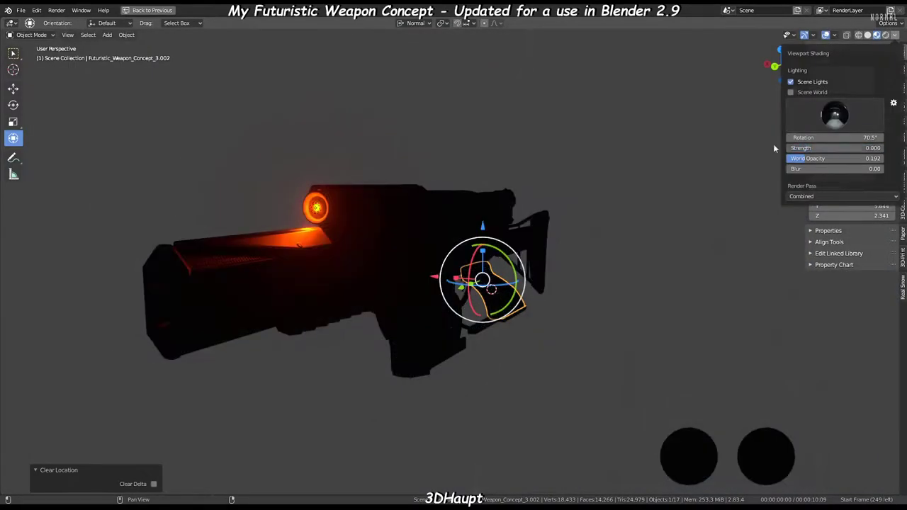
middle_click_drag(484, 108, 508, 105)
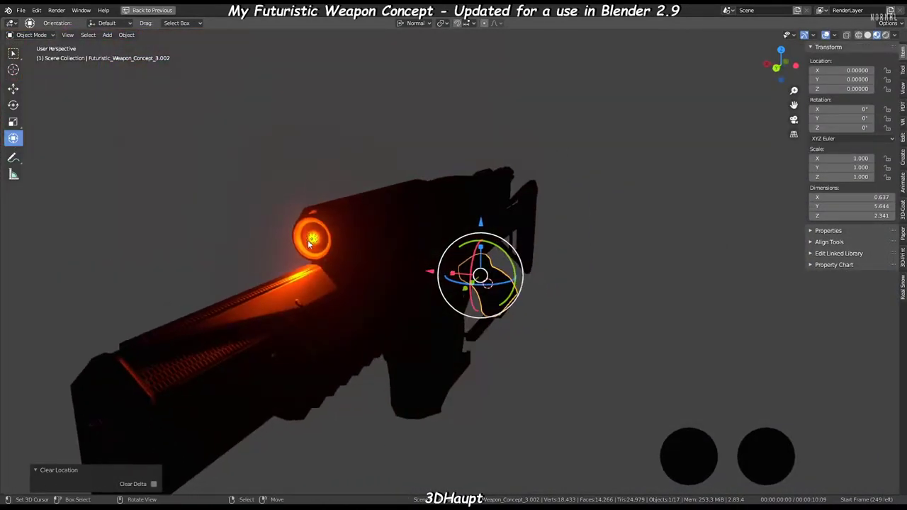
- Create a linked duplicate of the orange point light and shift it along Y
left_click(310, 244)
middle_click_drag(310, 244, 419, 149)
key("KP_3")
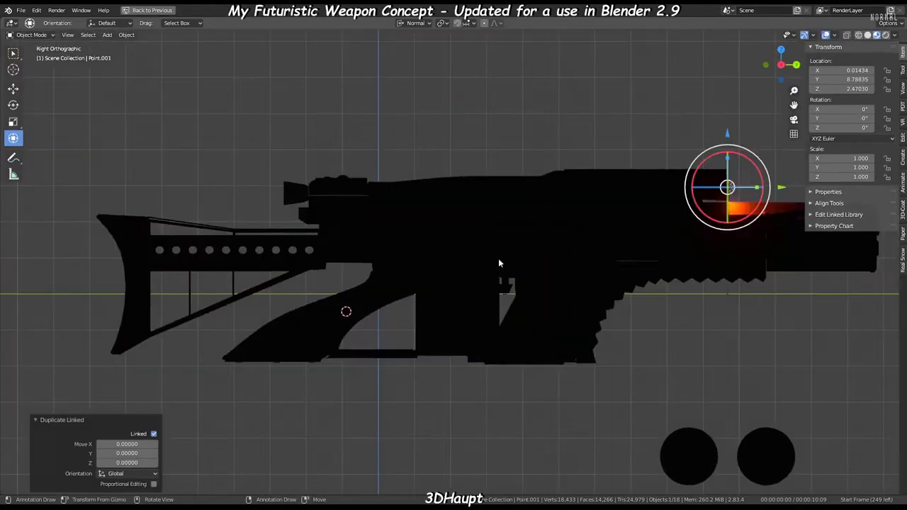
key("g")
key("y")
left_click(343, 153)
middle_click_drag(343, 154, 278, 133)
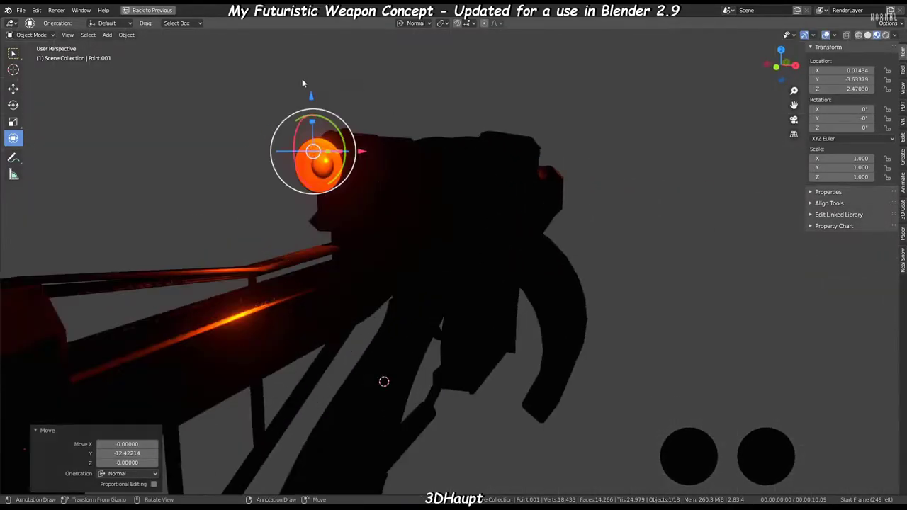
scroll(322, 149, "up", 3)
middle_click_drag(322, 153, 397, 170)
- Reposition the copied light along Y into the scope's rear lens at Y -3.46489
key("g")
key("y")
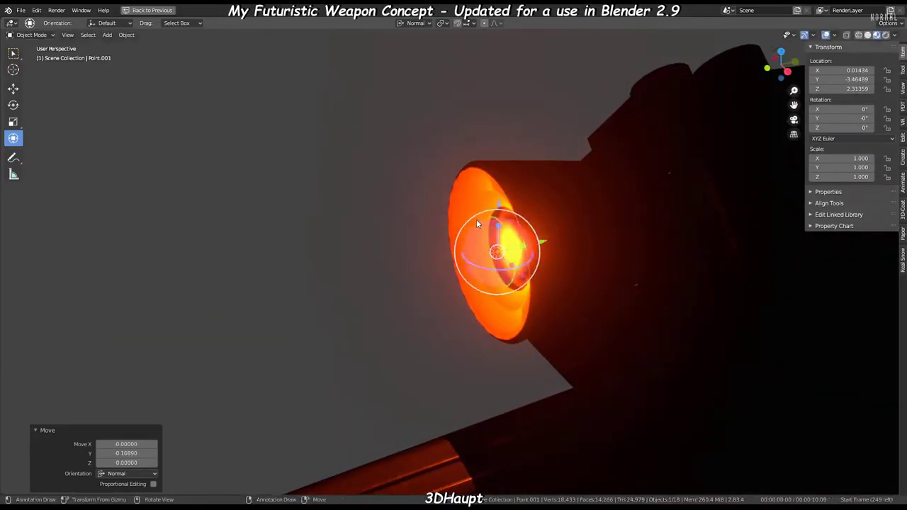
scroll(476, 224, "down", 5)
mouse_move(558, 196)
middle_mouse_down()
mouse_move(310, 203)
mouse_move(358, 215)
middle_mouse_up()
scroll(339, 186, "up", 3)
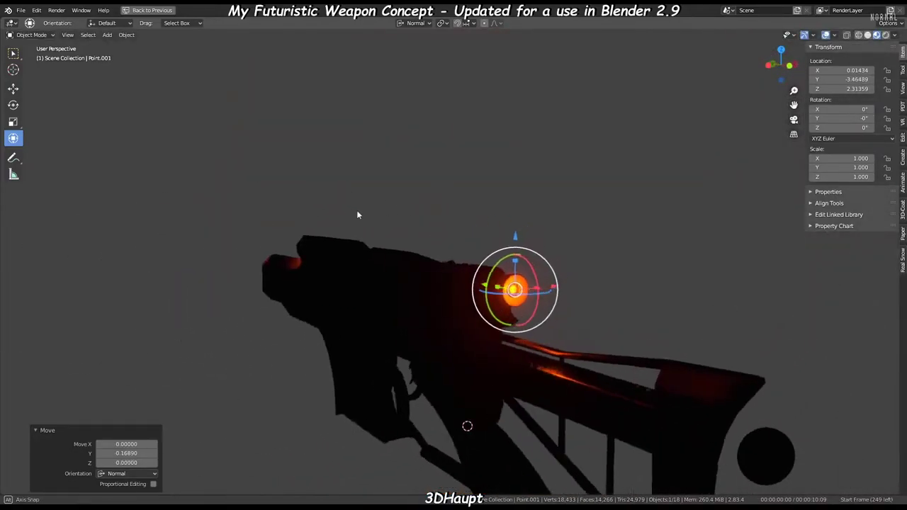
scroll(358, 215, "down", 3)
middle_click_drag(405, 197, 375, 191)
scroll(353, 187, "up", 2)
- Make the copied light a single user with its own Point.002 light data
key("ctrl+space")
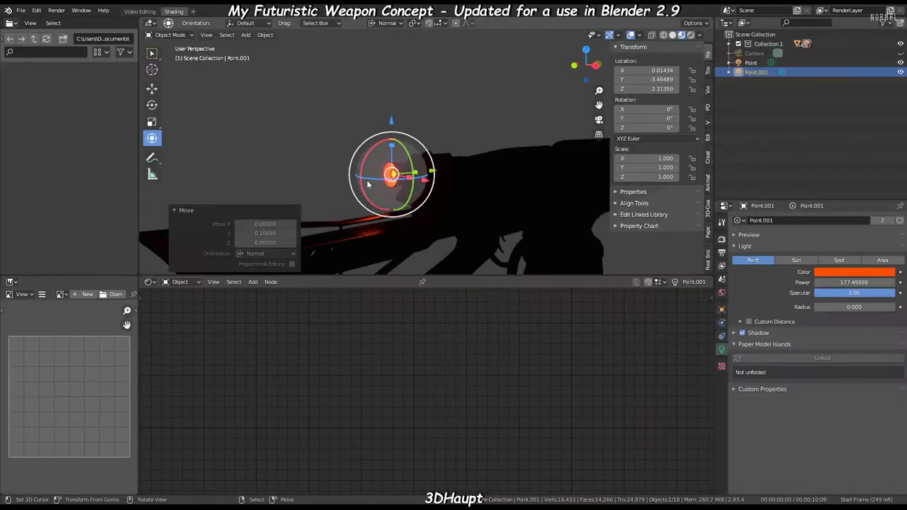
left_click(266, 35)
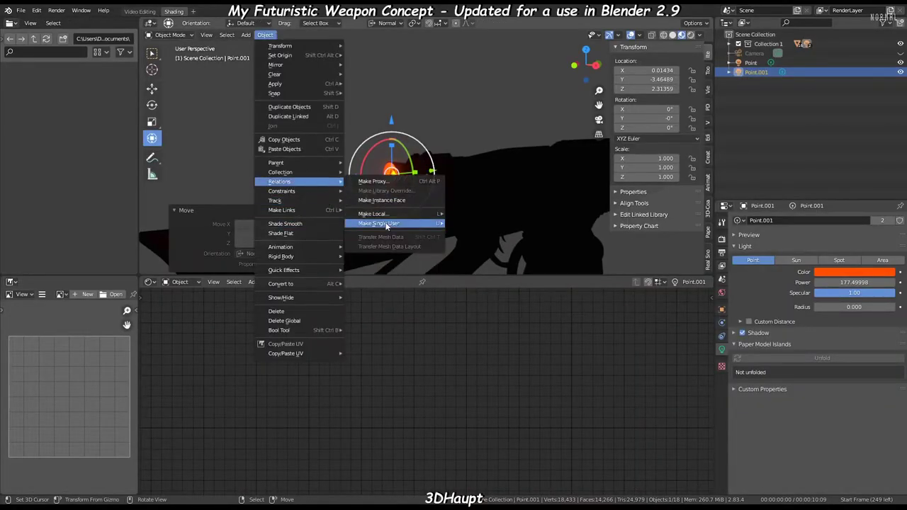
left_click(387, 224)
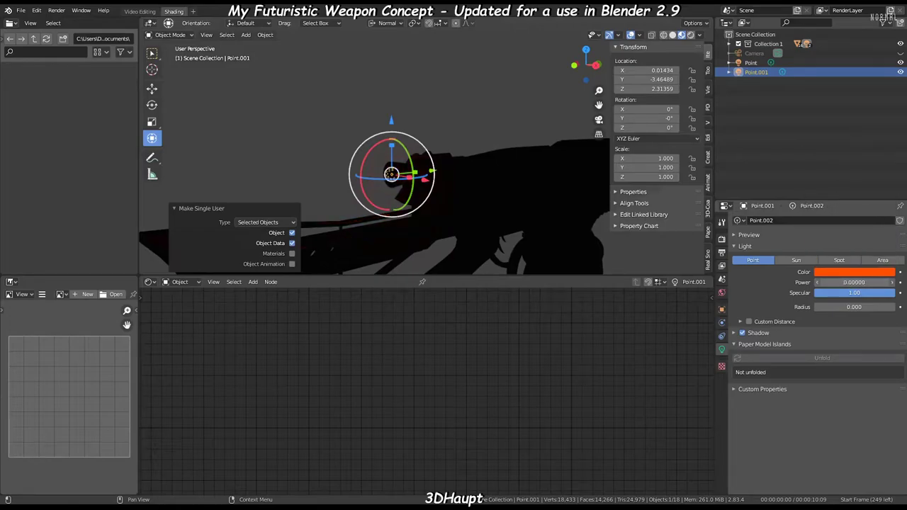
middle_click_drag(324, 109, 529, 144)
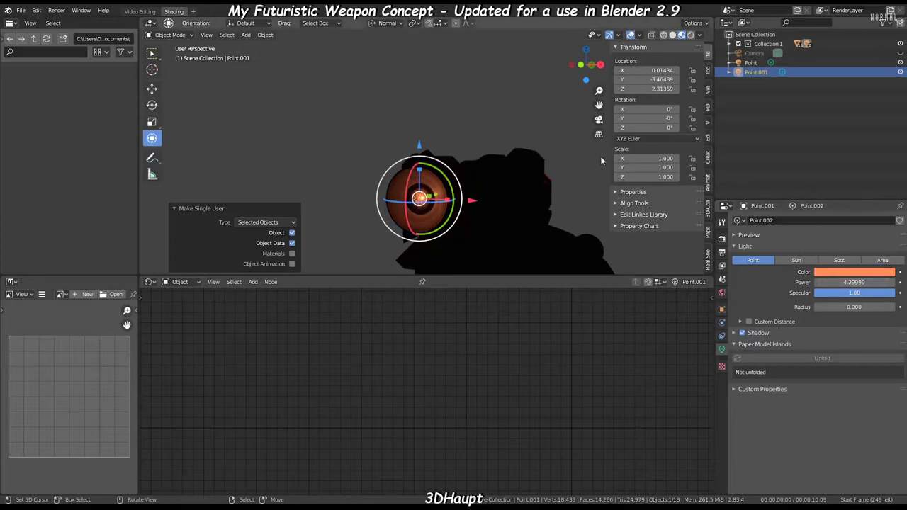
key("ctrl+space")
mouse_move(624, 157)
middle_mouse_down()
mouse_move(511, 239)
mouse_move(494, 233)
mouse_move(579, 268)
middle_mouse_up()
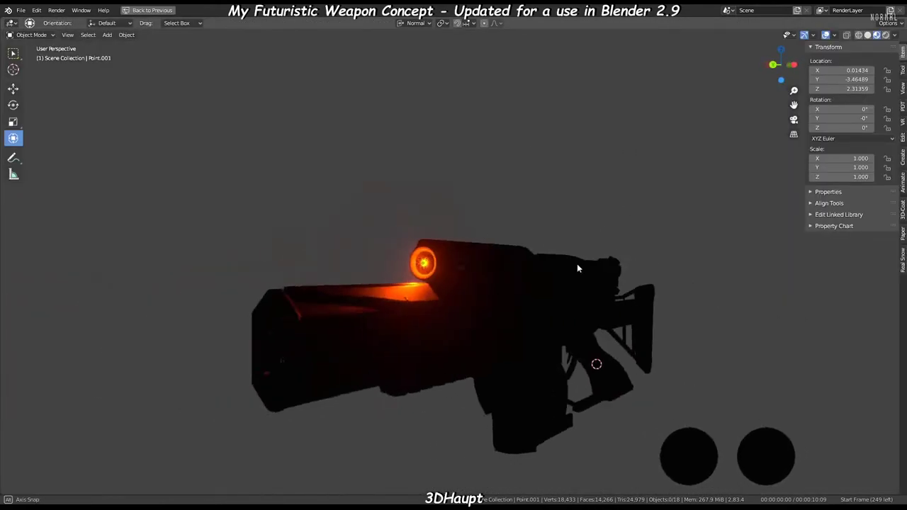
- Raise the viewport World Strength back to 0.279 and review the lit gun
left_click(895, 35)
left_click(794, 91)
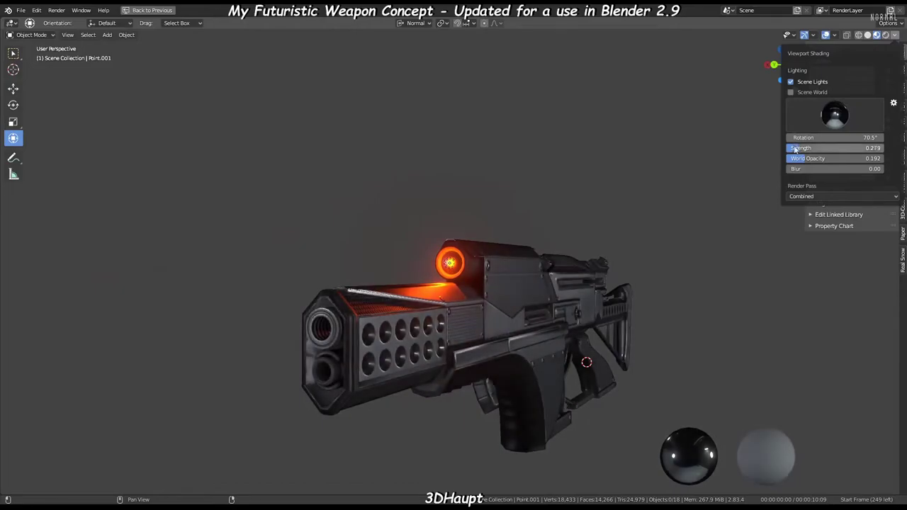
mouse_move(638, 234)
middle_mouse_down()
mouse_move(408, 211)
mouse_move(391, 304)
middle_mouse_up()
key("ctrl+space")
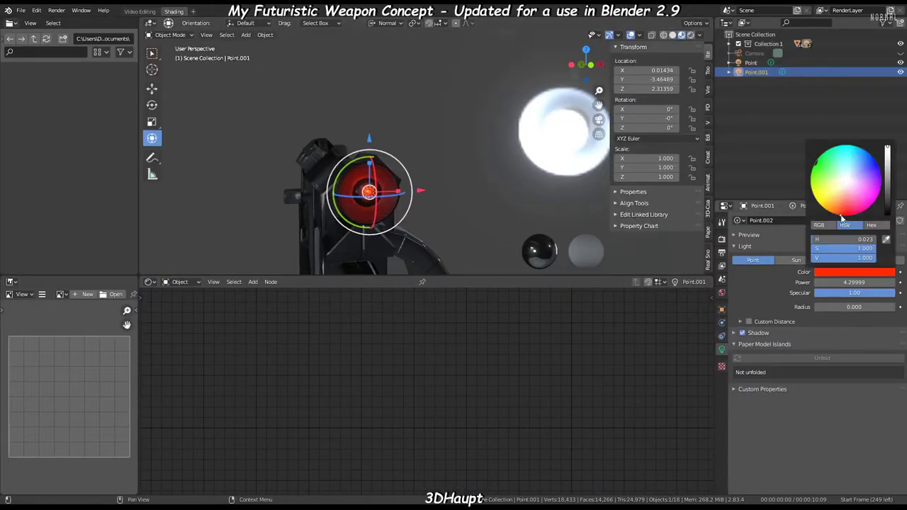
key("ctrl+space")
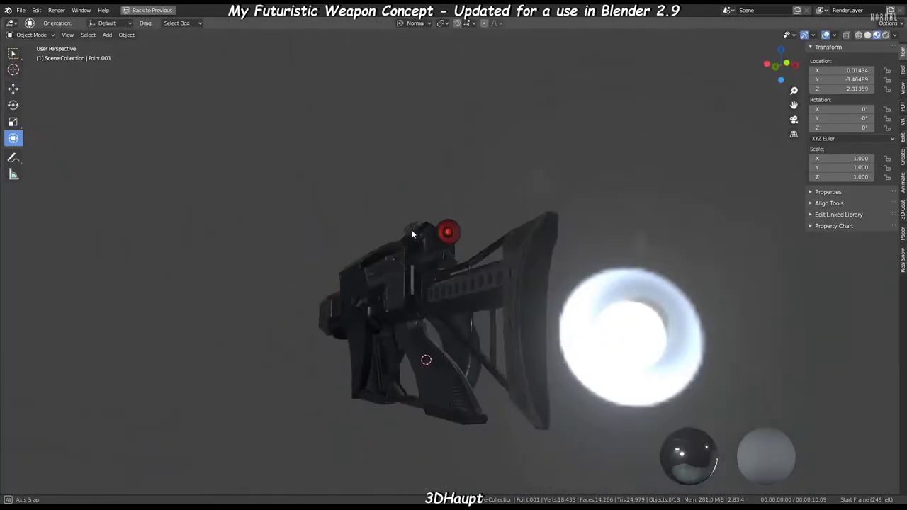
scroll(653, 259, "up", 3)
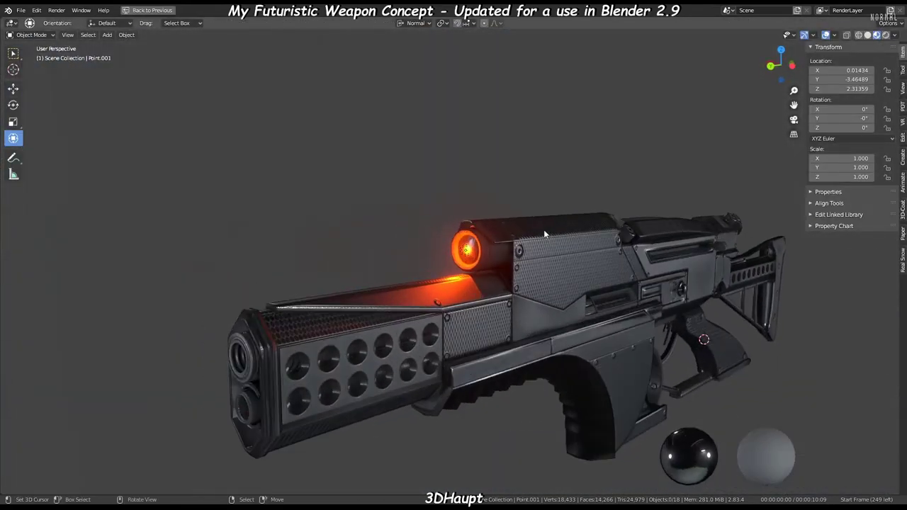
scroll(527, 228, "up", 2)
scroll(528, 228, "up", 2)
scroll(528, 228, "down", 5)
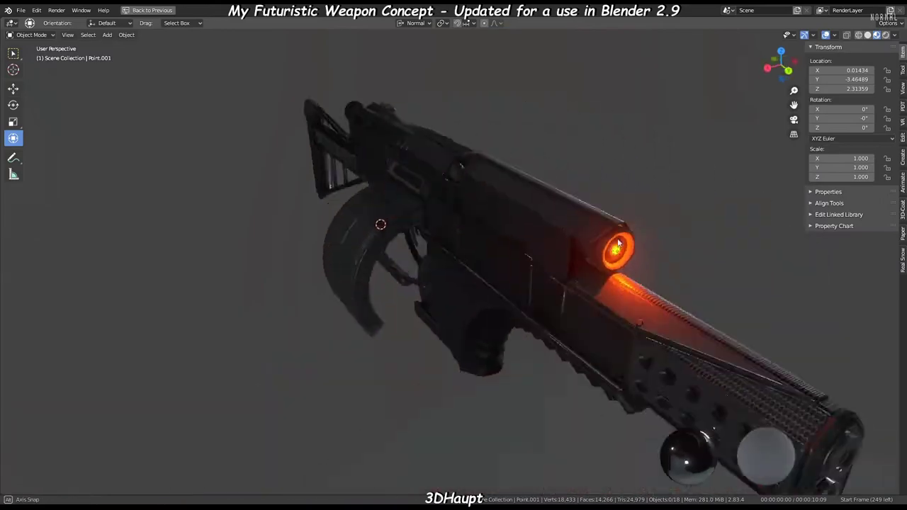